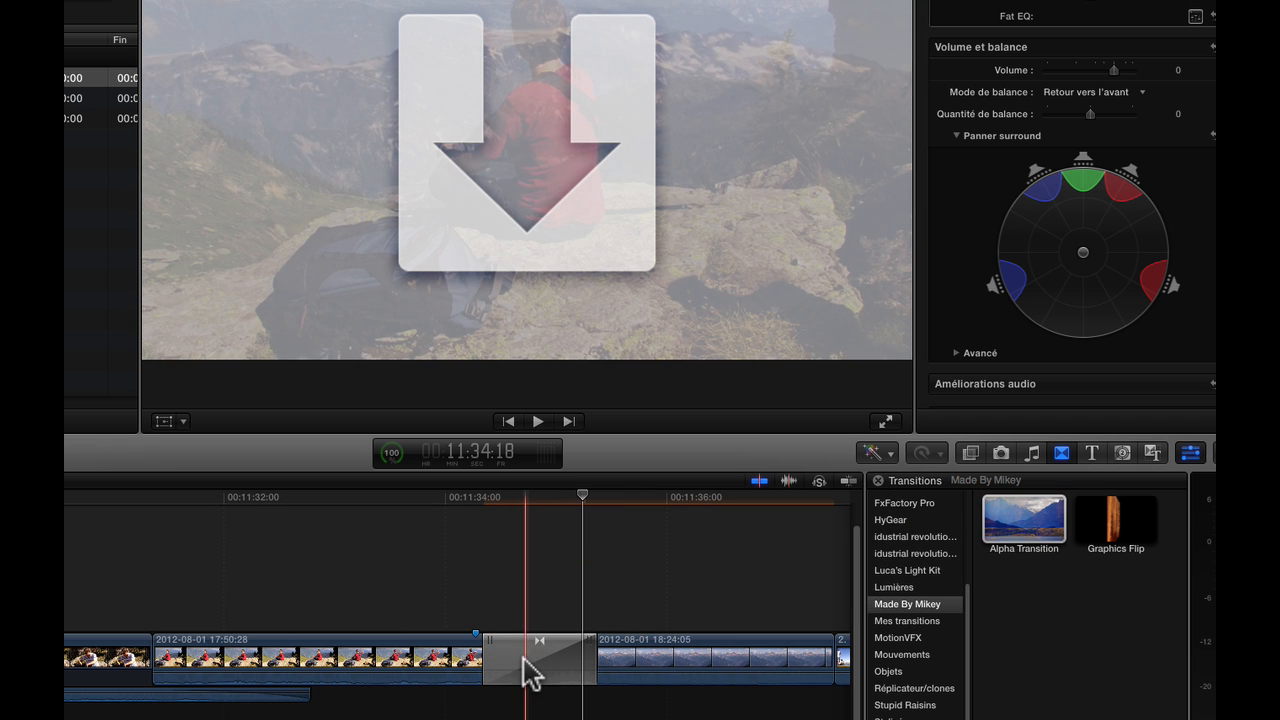
- Fill the Alpha Transition's Clip, Clip Alpha Matte and Wipe Matte sources with the matching Ballistic clips and apply them
click(529, 673)
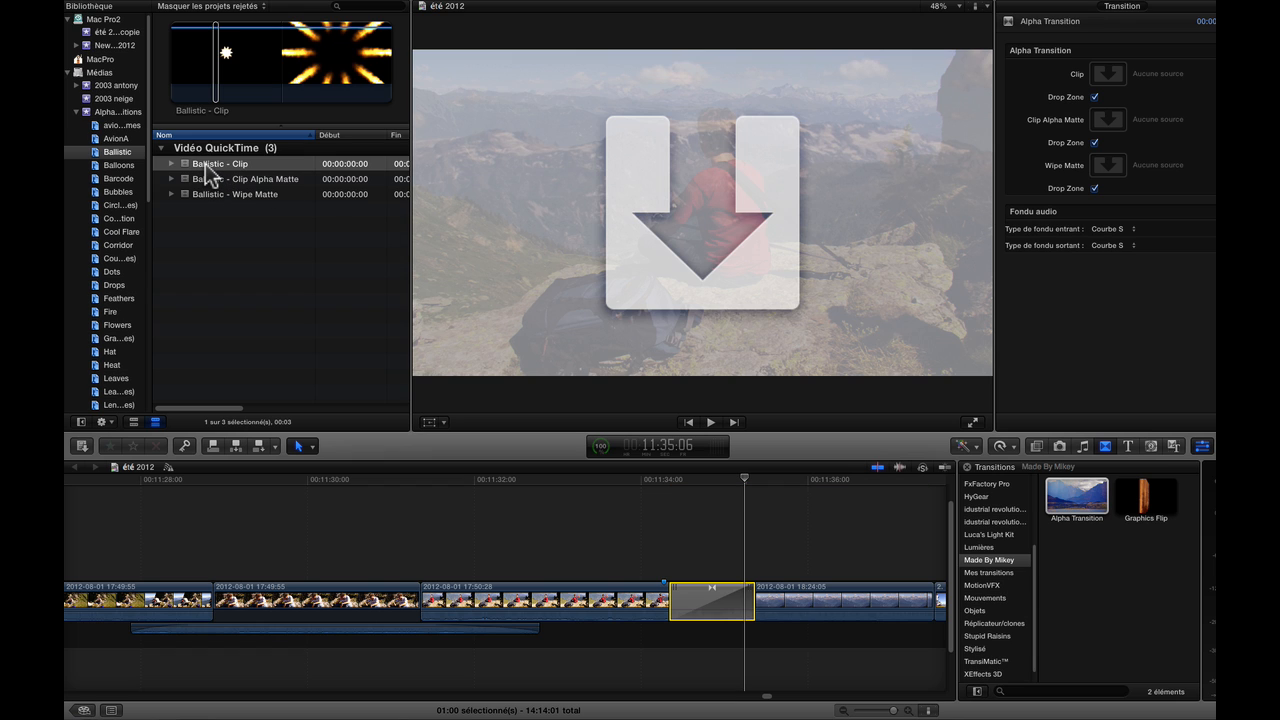
click(1108, 73)
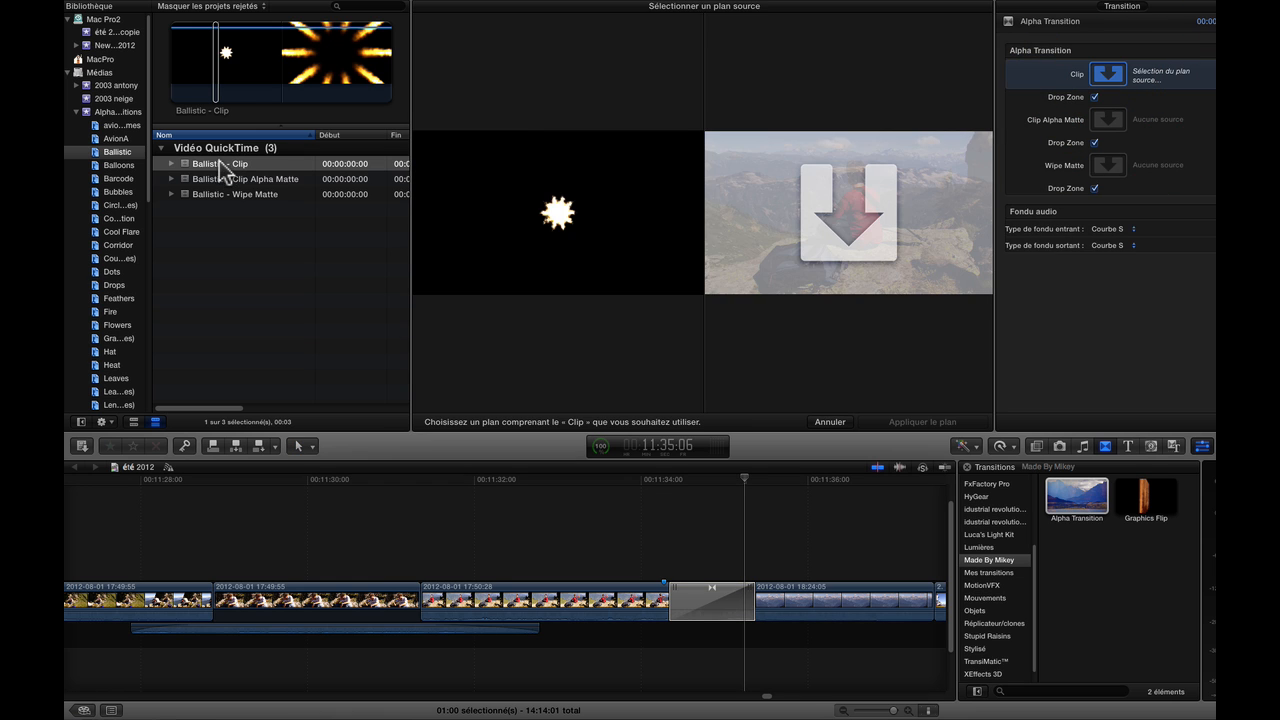
click(222, 170)
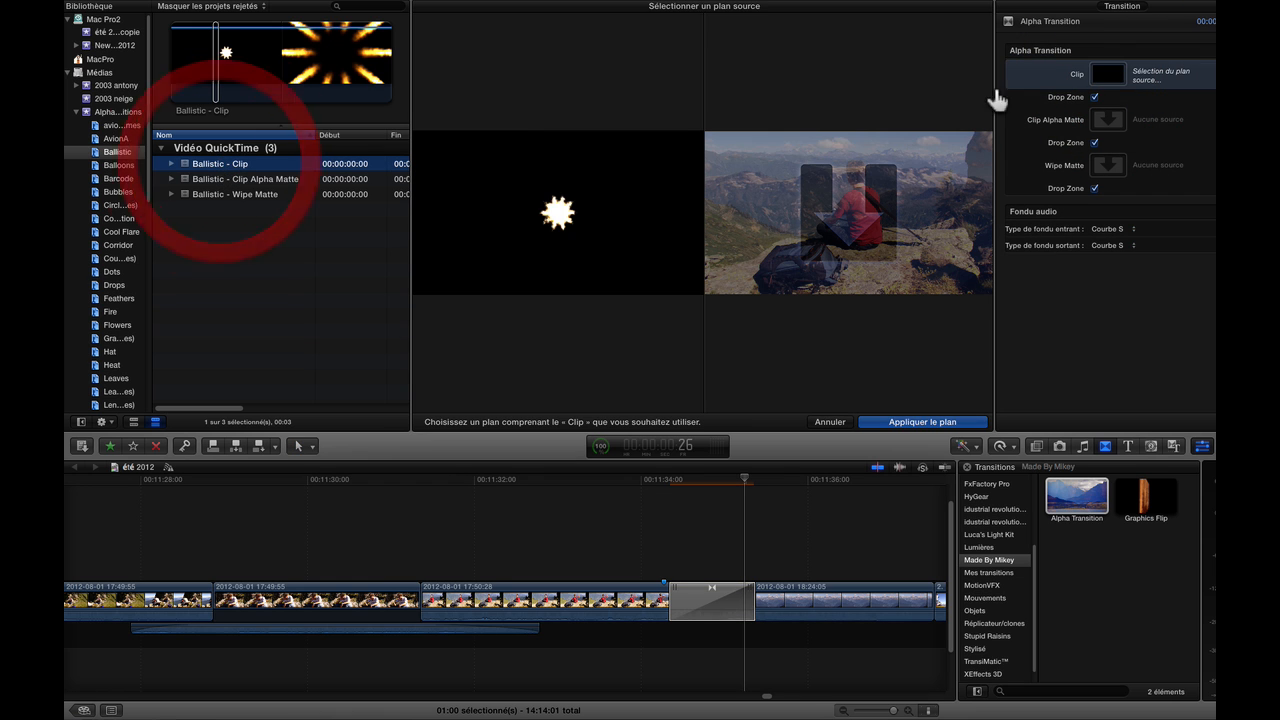
click(1106, 118)
click(276, 179)
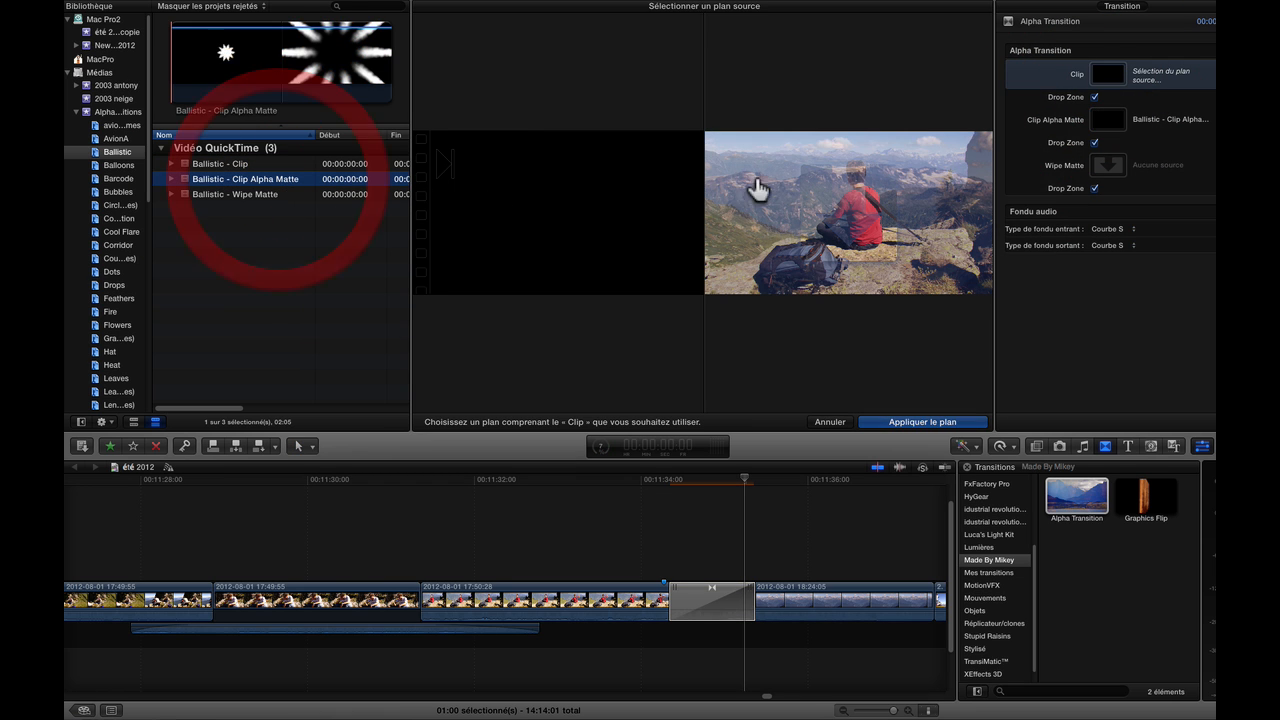
click(1108, 167)
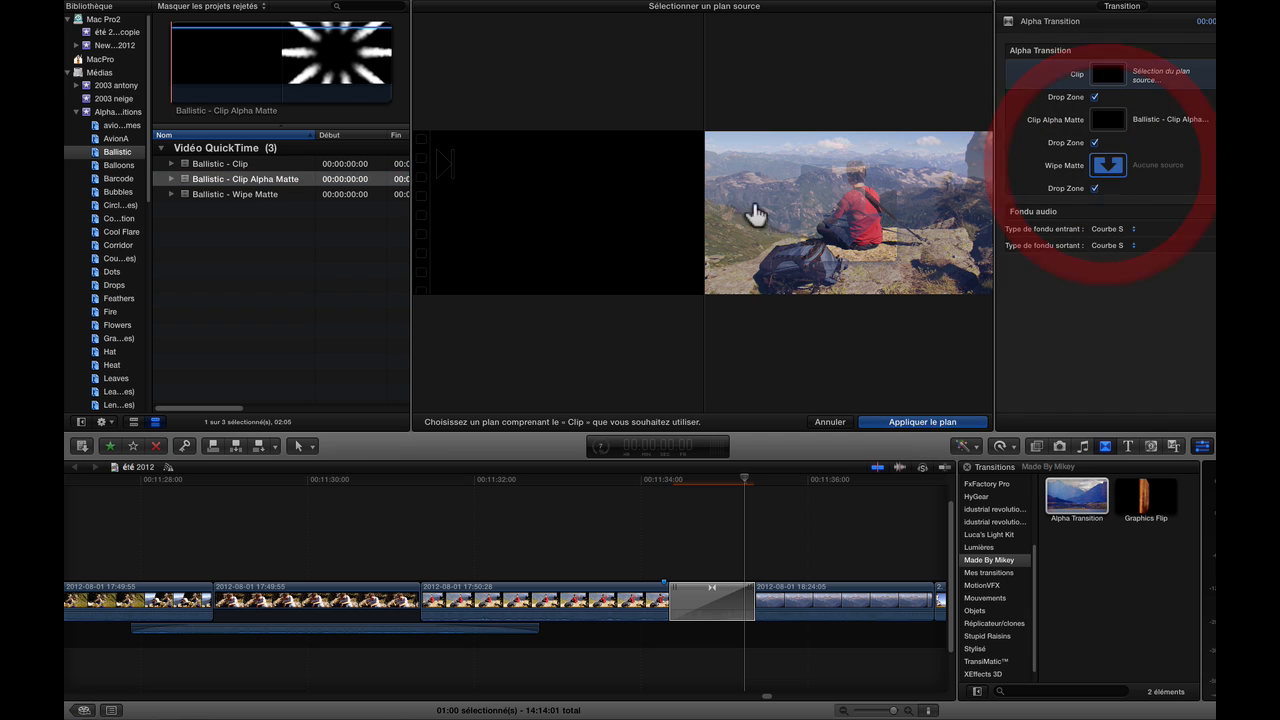
click(237, 197)
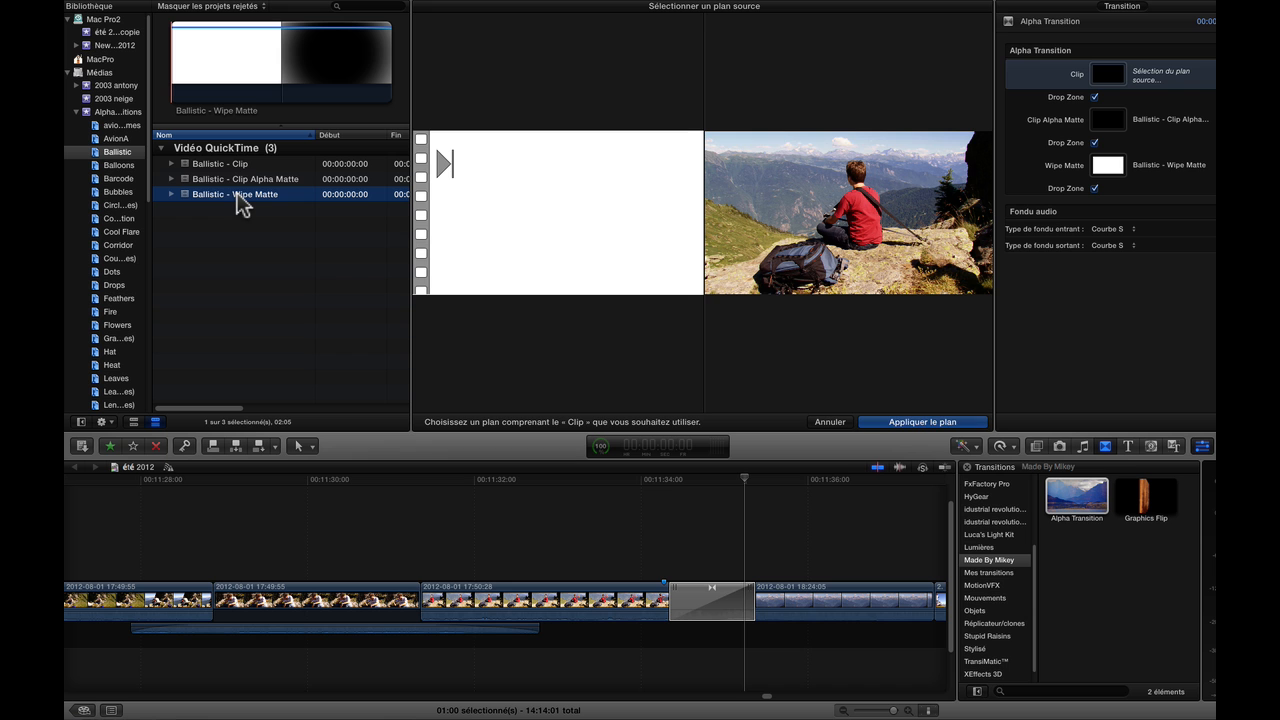
click(890, 422)
- Play the timeline from just before the Ballistic transition to preview its effect between the two clips
click(214, 164)
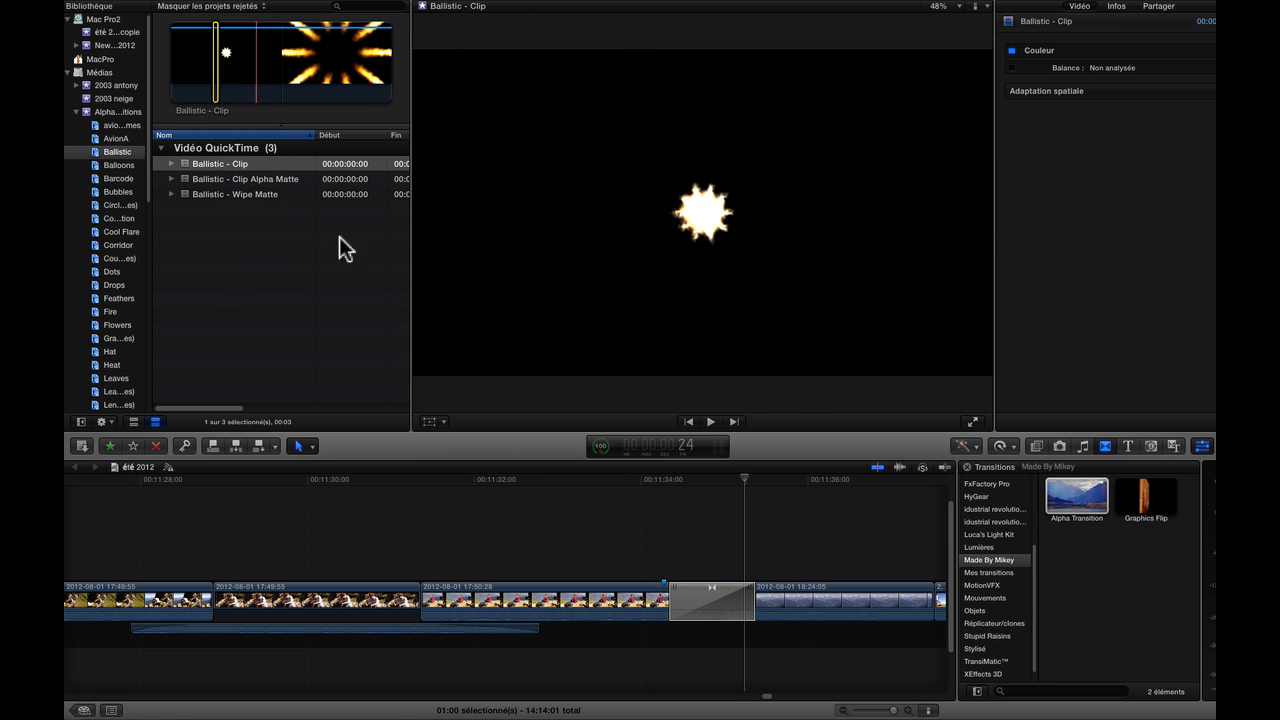
click(712, 601)
click(638, 479)
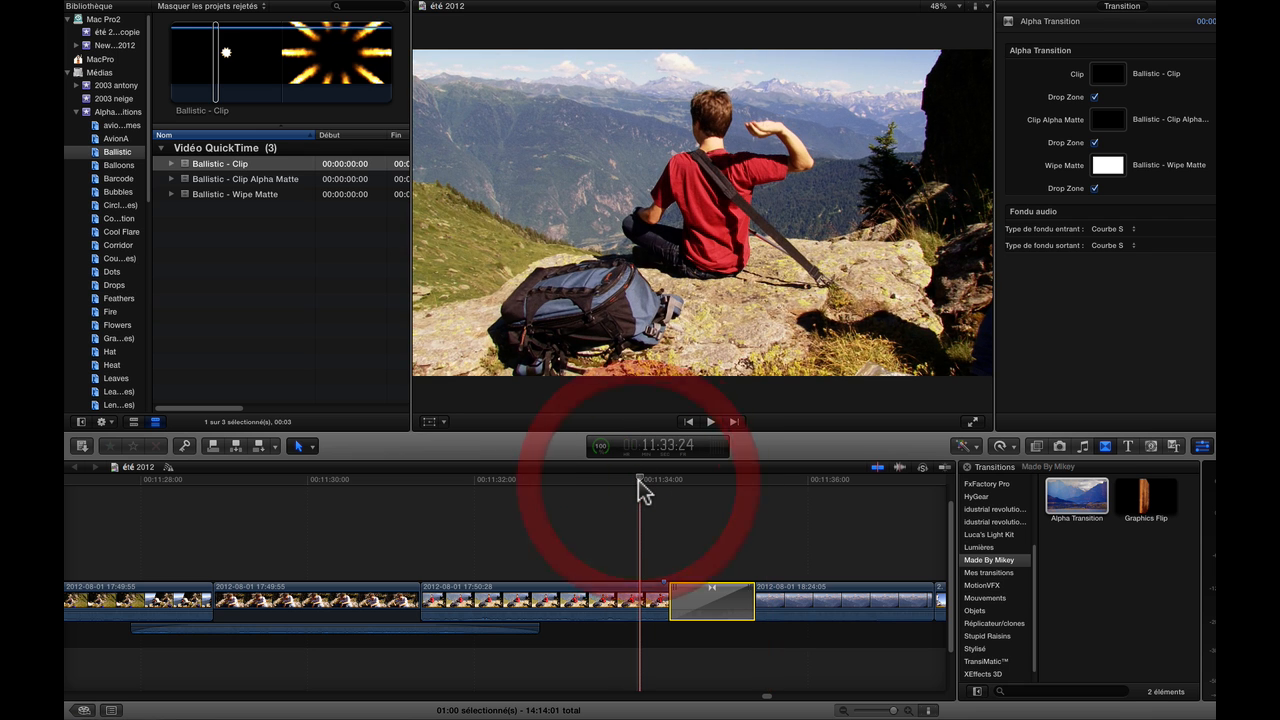
key(space)
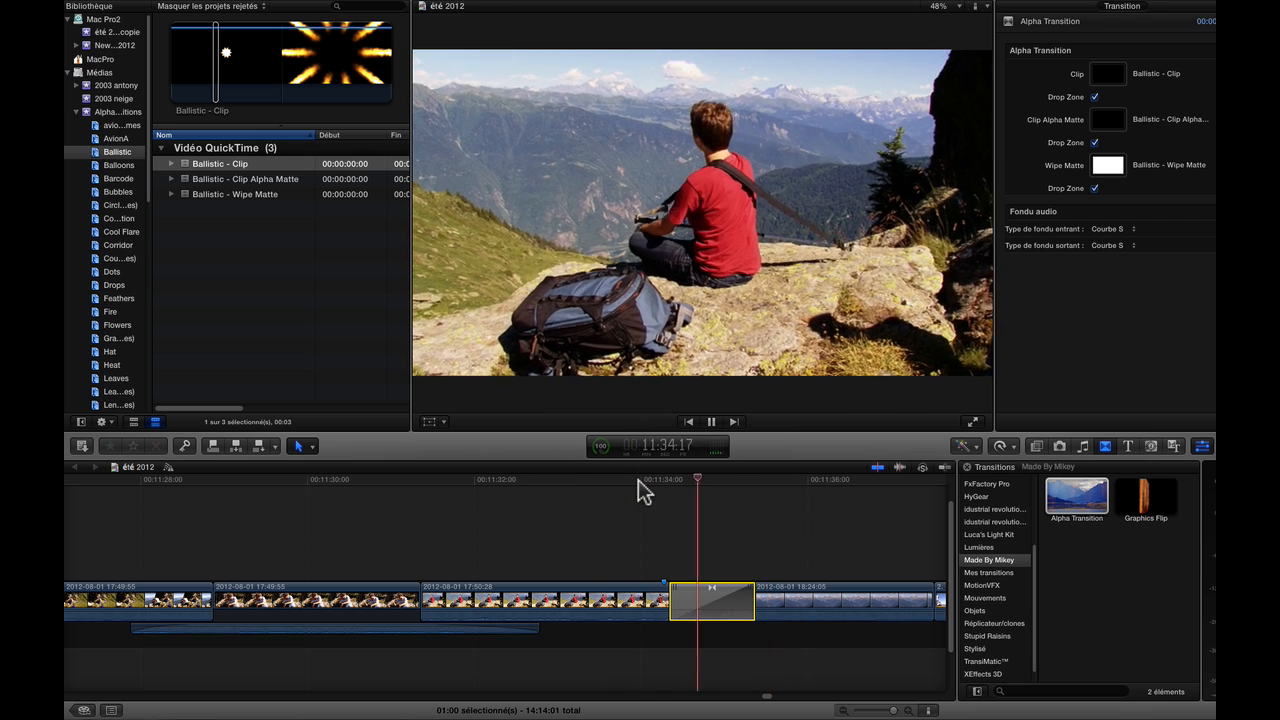
key(space)
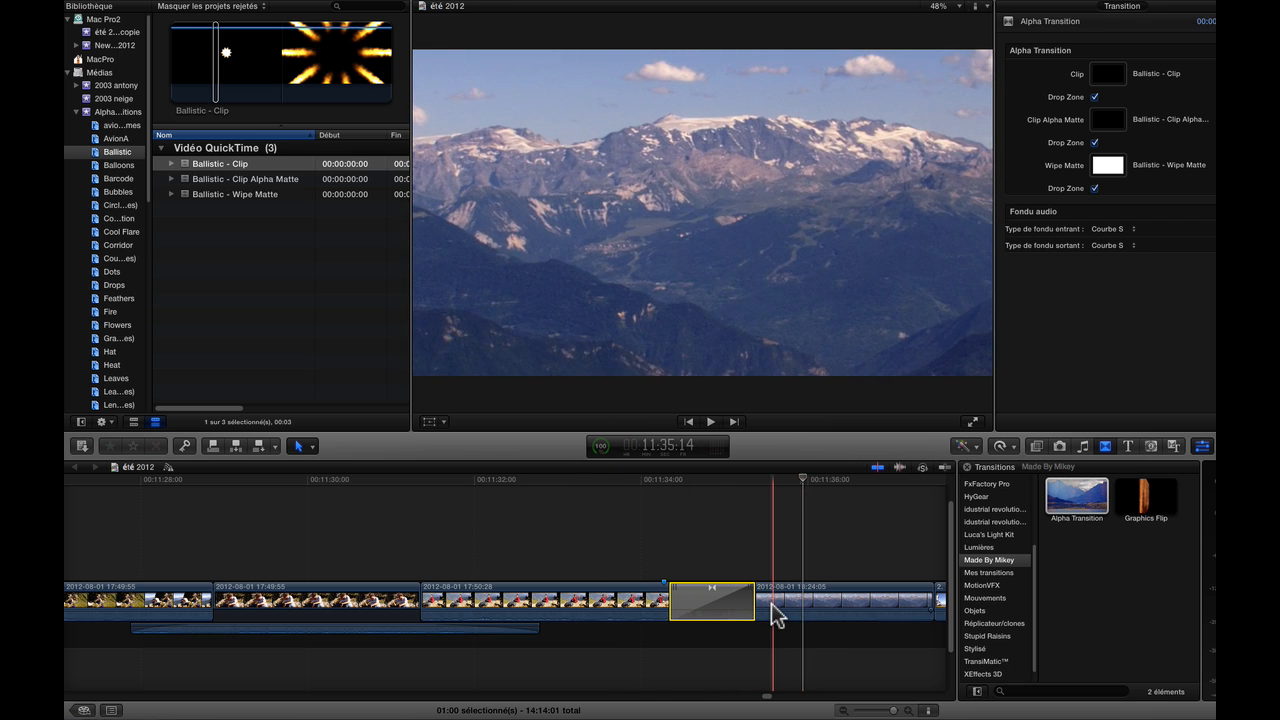
- Lengthen the Alpha Transition between the hiker and mountain clips, and delete it
drag(751, 600, 843, 596)
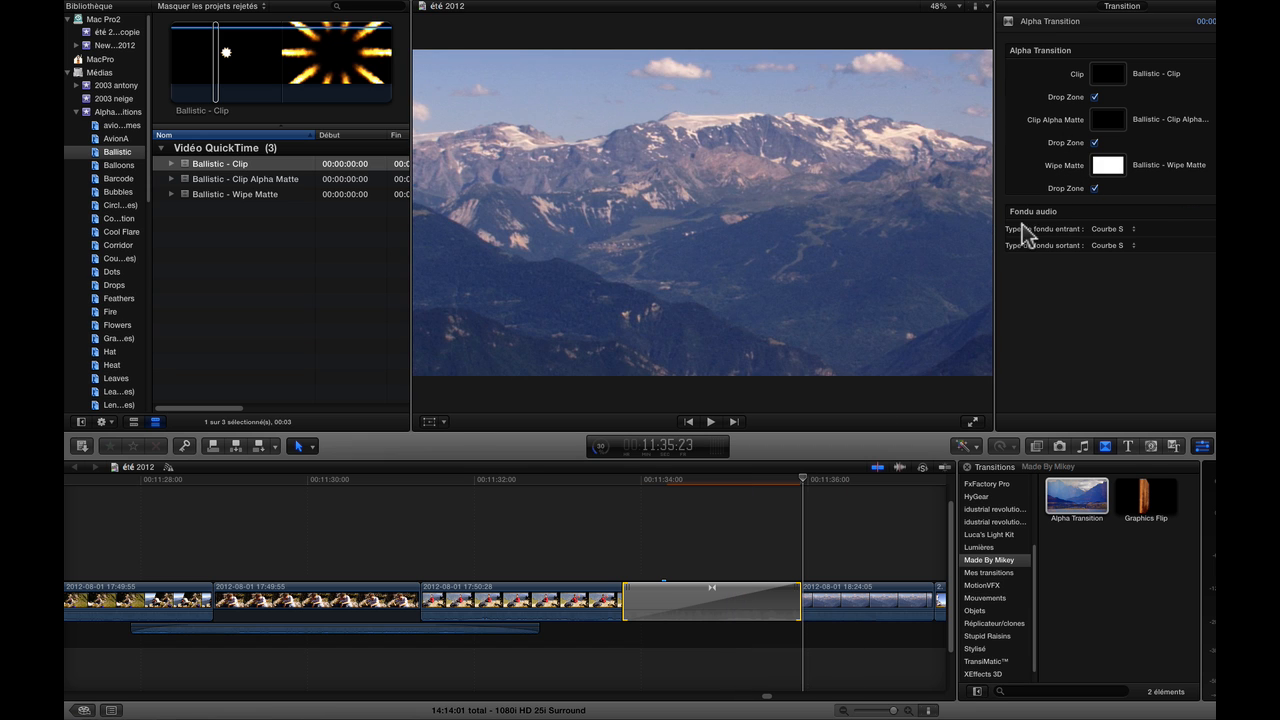
key(Delete)
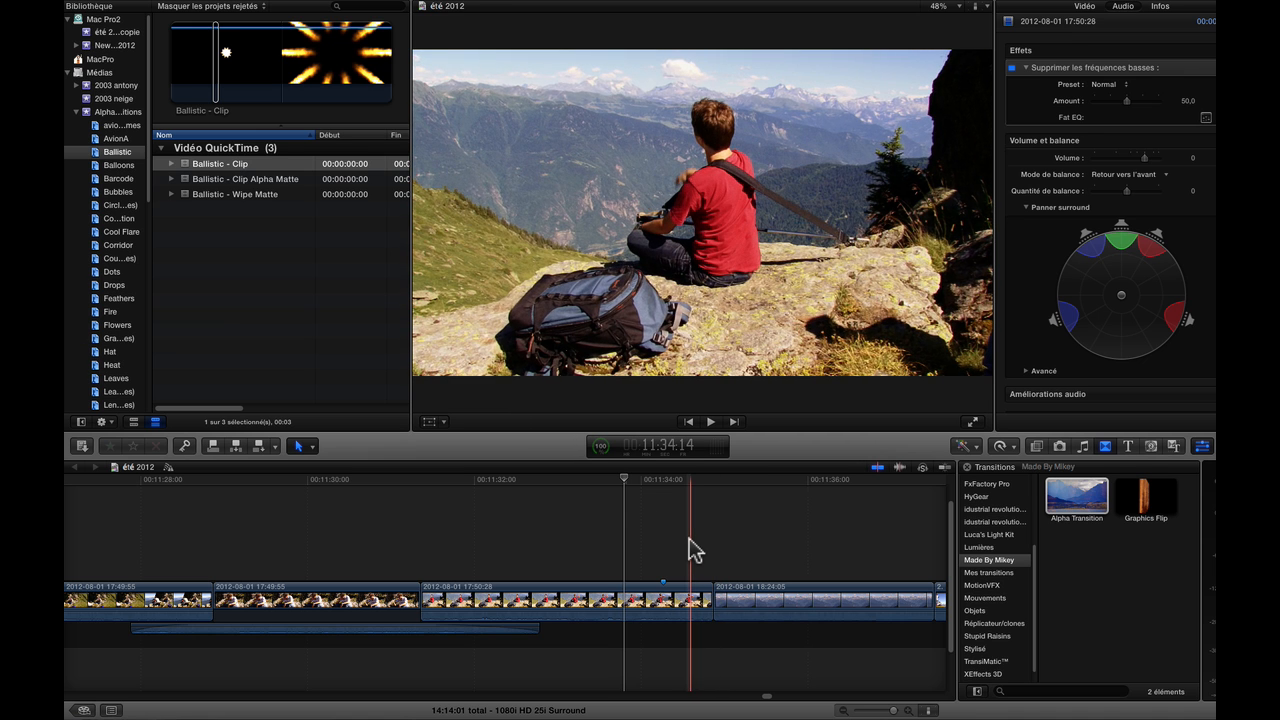
- Add the AT avion transition from the Alpha transitions category at the cut between the hiker and mountain clips
scroll(1006, 571, down, 1)
scroll(1006, 540, up, 8)
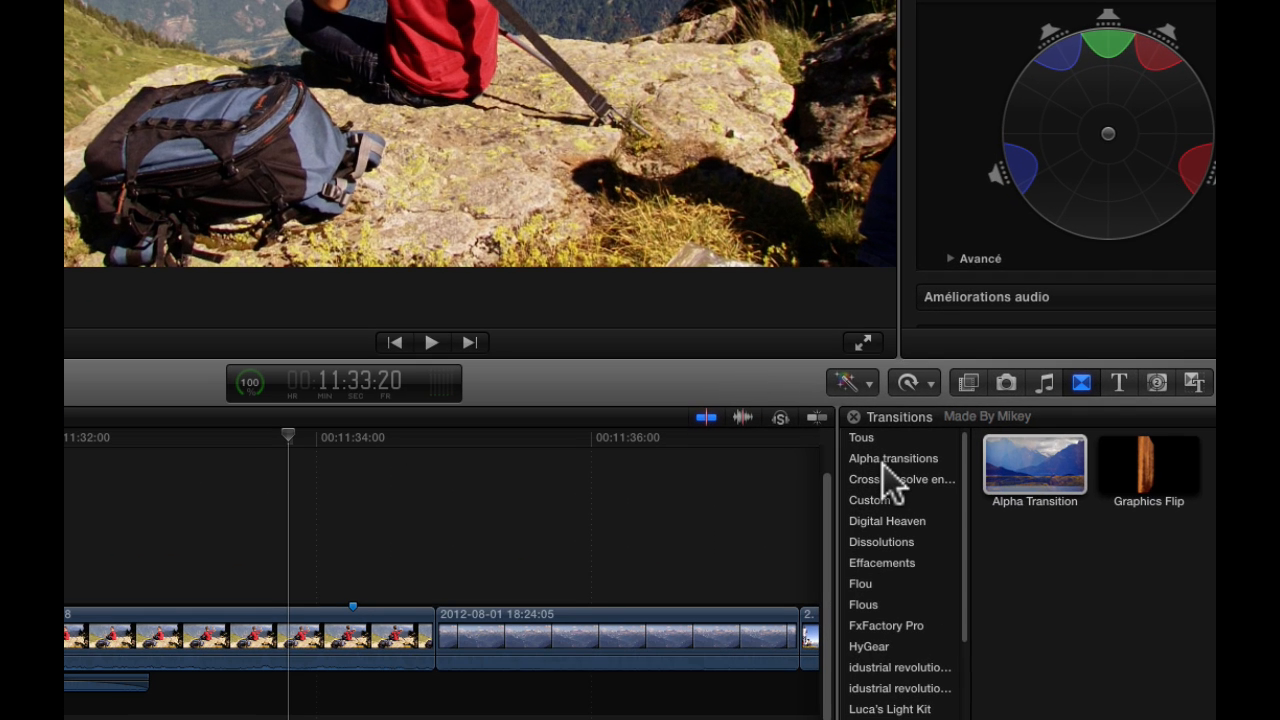
click(882, 460)
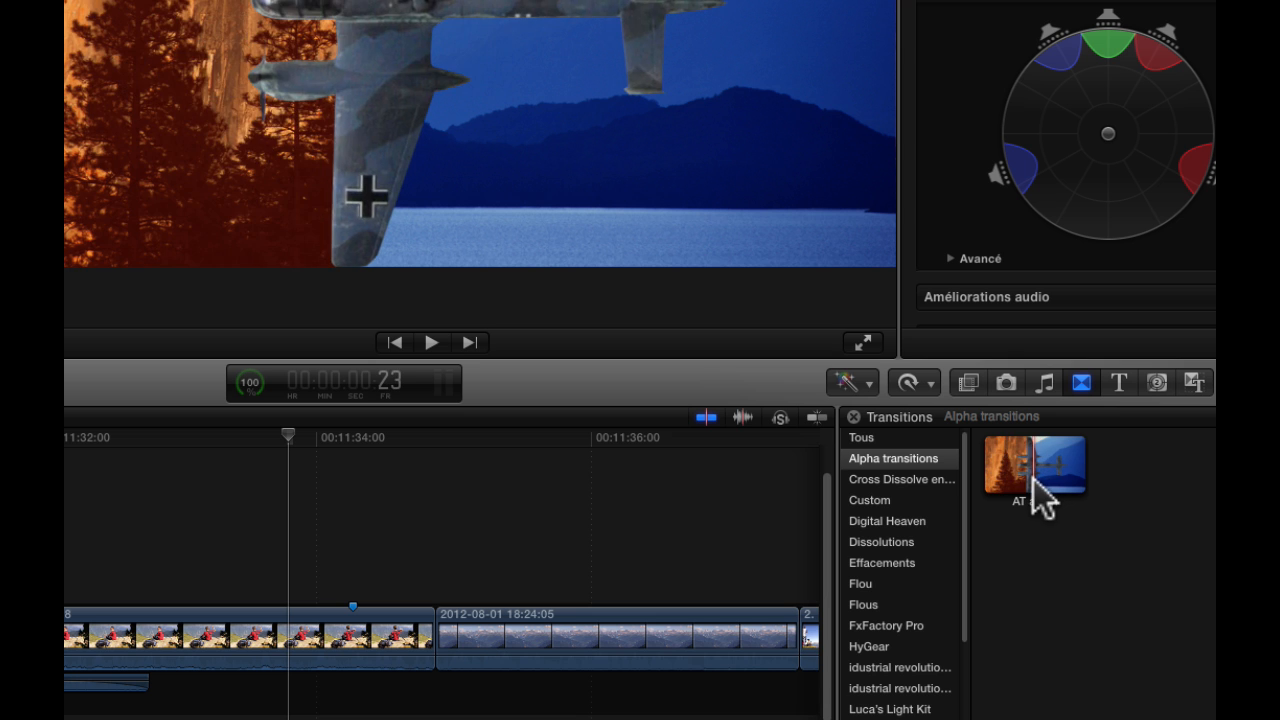
drag(1049, 491, 440, 645)
- Play the timeline from just before the AT avion transition to preview the plane wipe
click(266, 510)
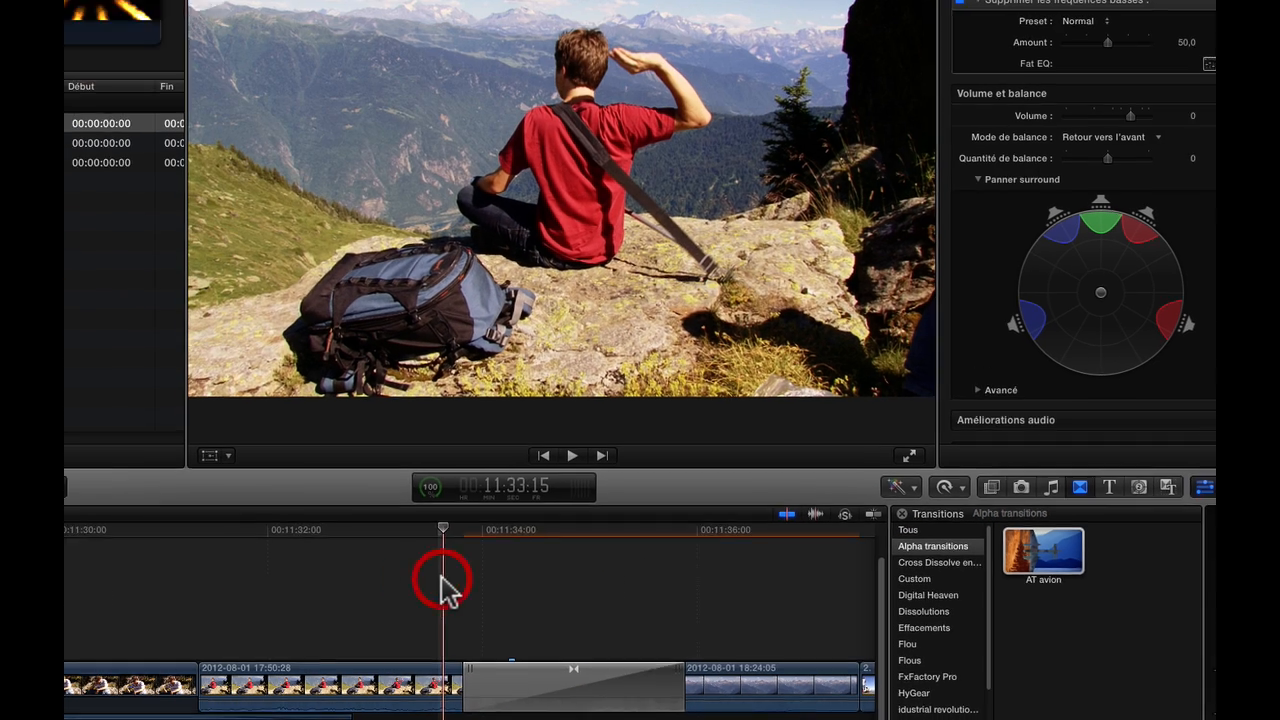
key(space)
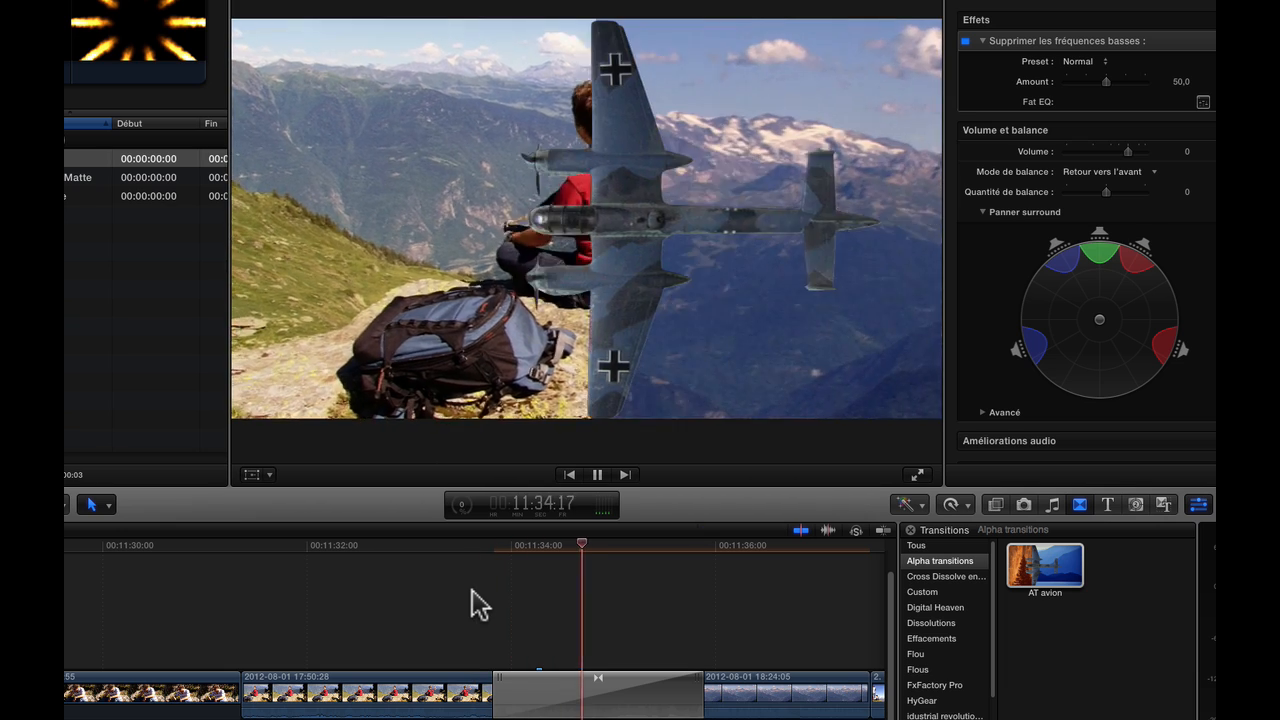
key(space)
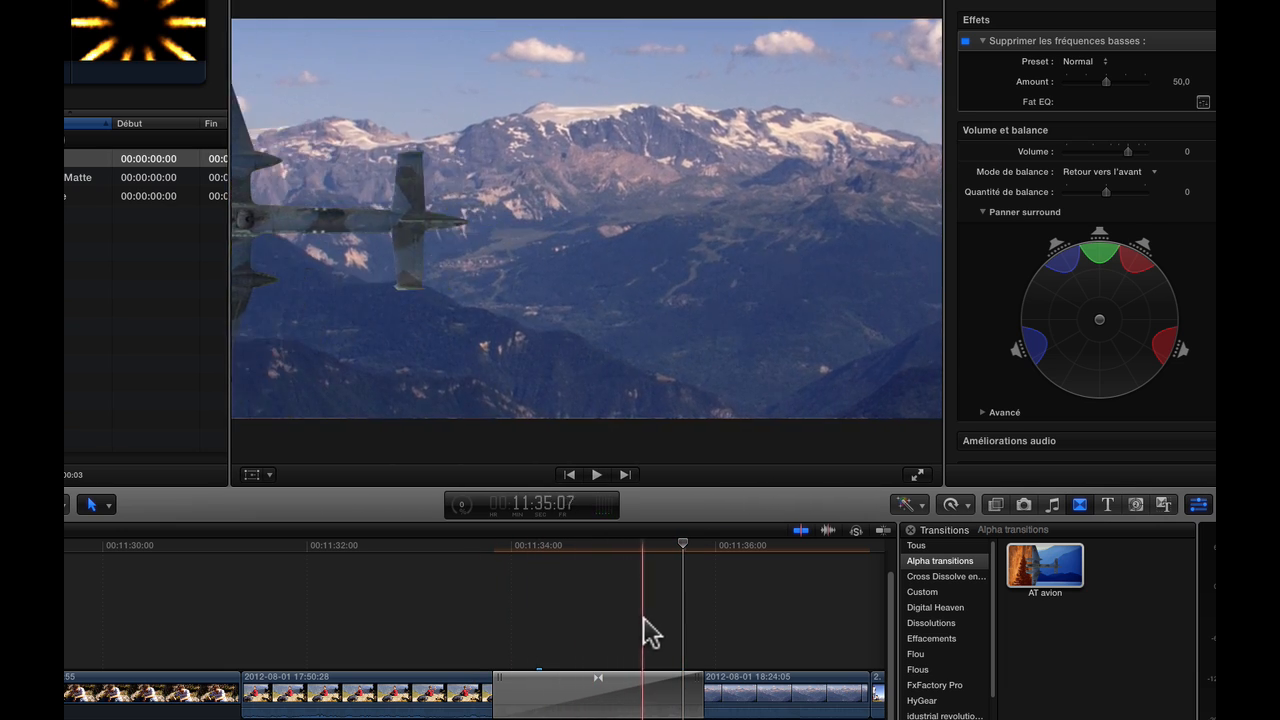
- Set the direction of the AT avion transition to 0°
click(605, 690)
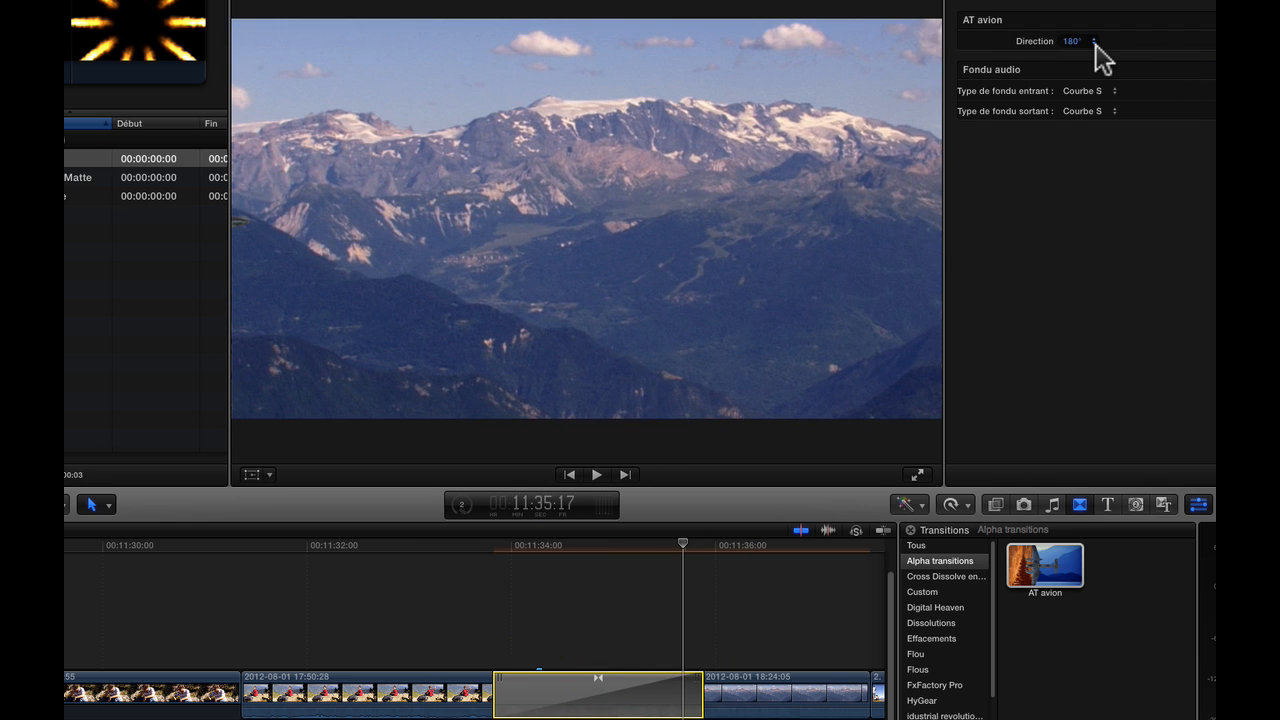
drag(586, 551, 713, 562)
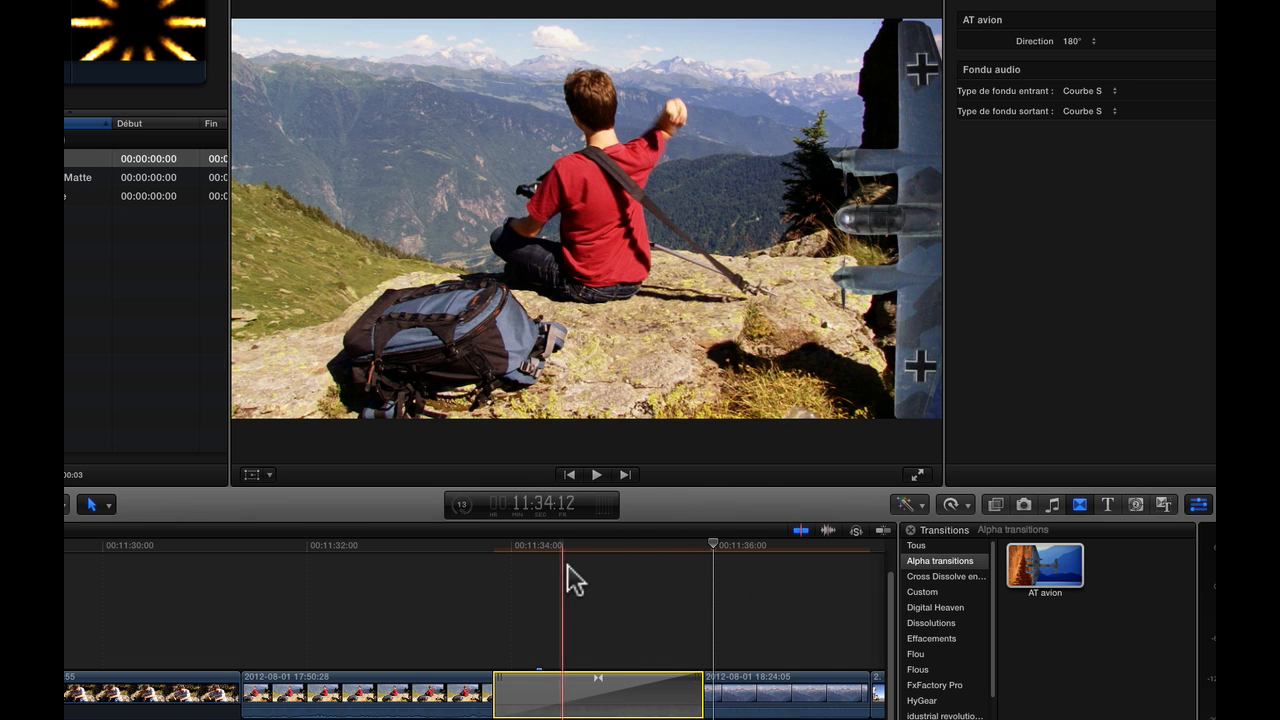
click(1087, 42)
click(1090, 31)
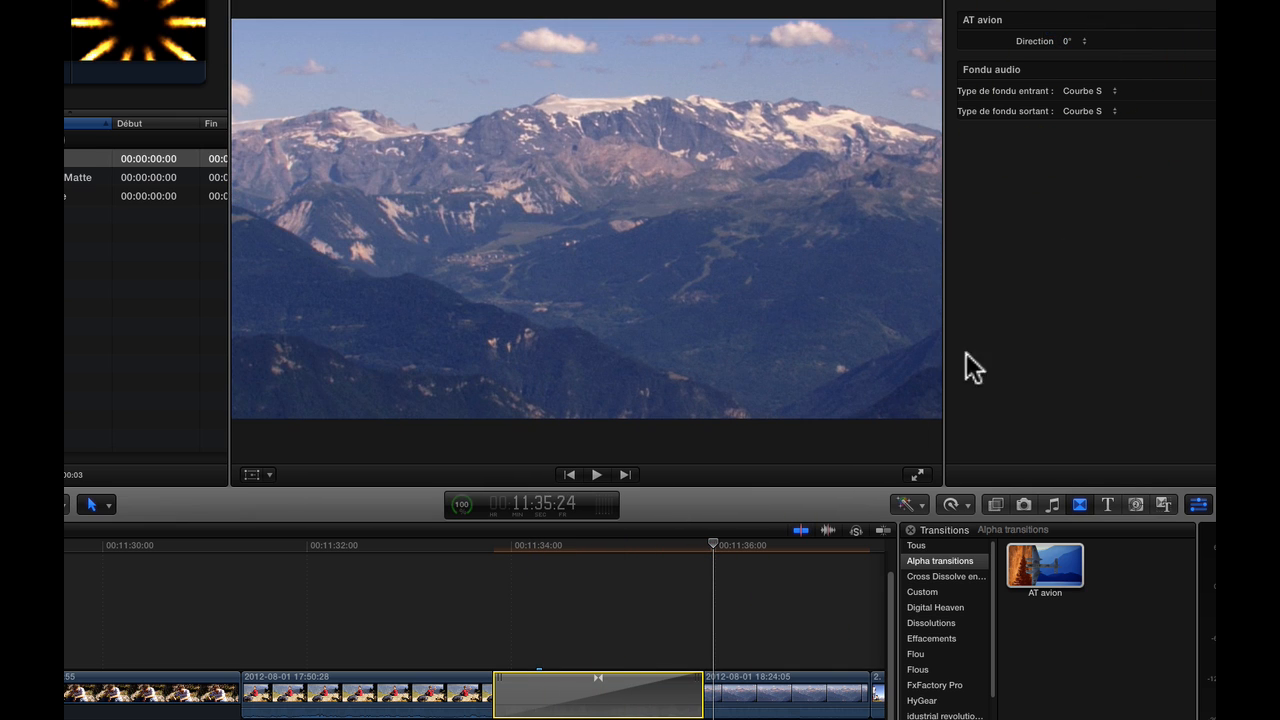
- Review the AT avion transition on the timeline with its new flight direction
key(space)
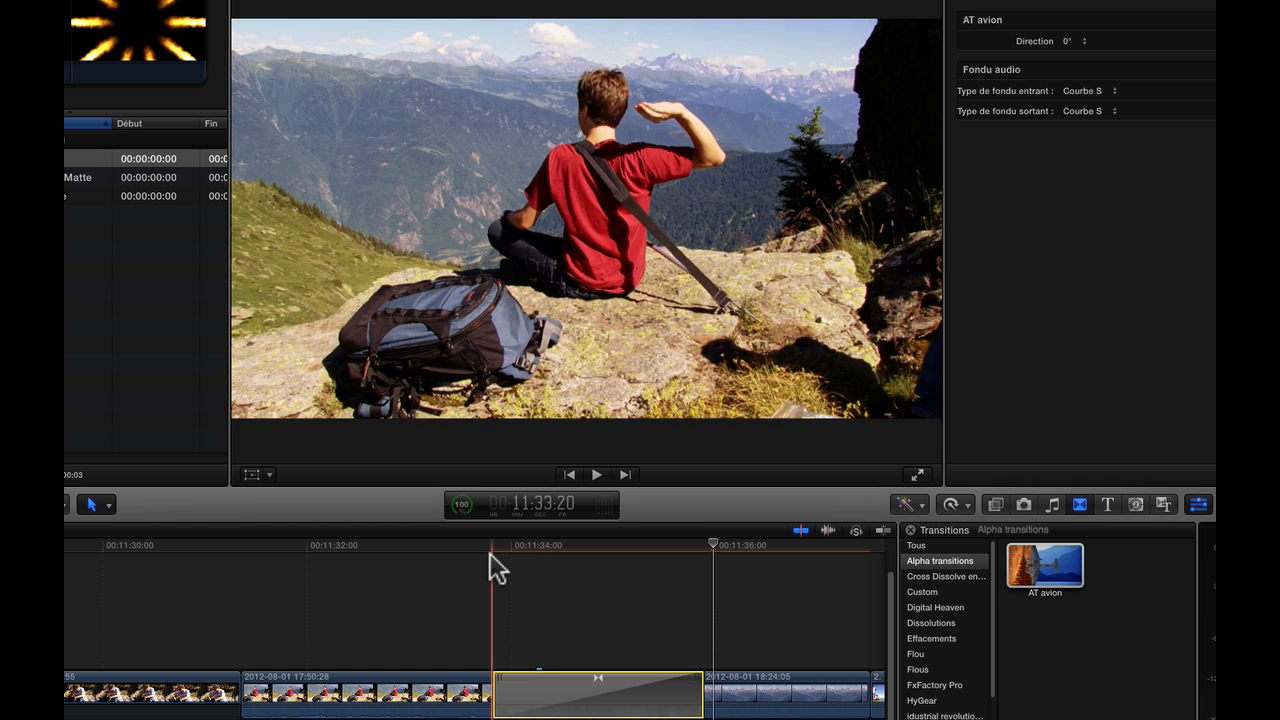
click(687, 580)
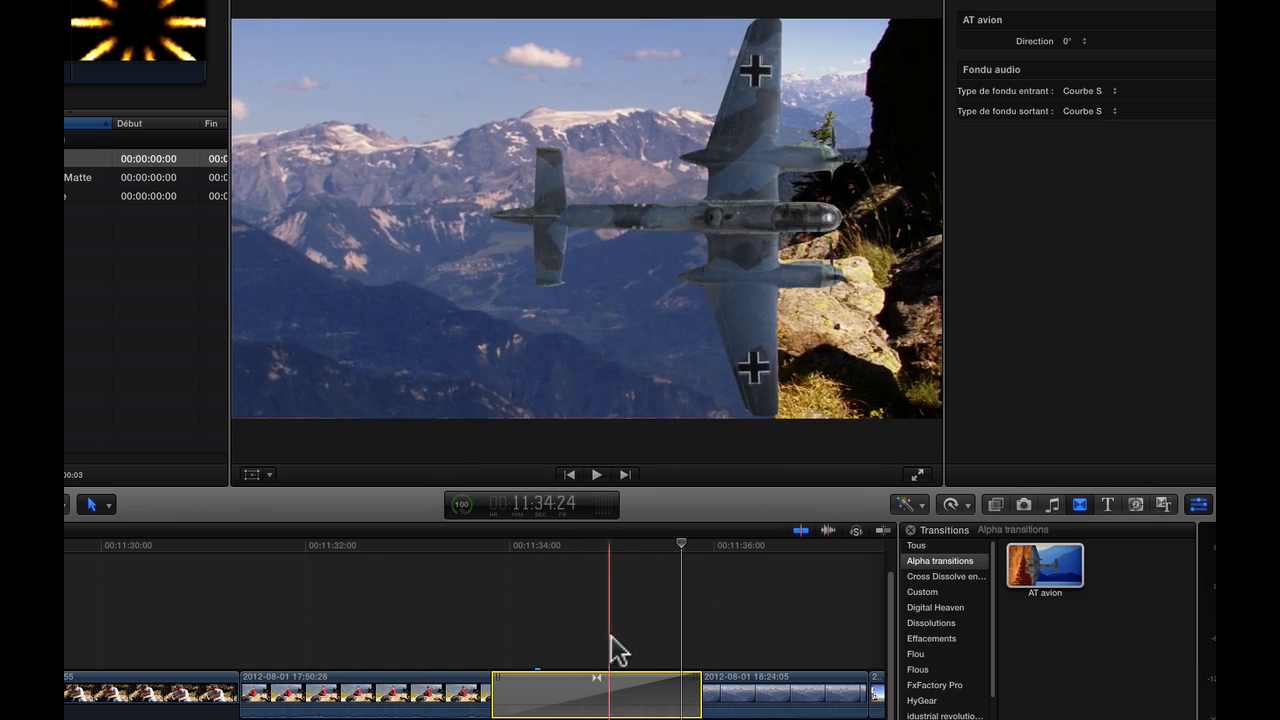
click(1066, 584)
click(643, 691)
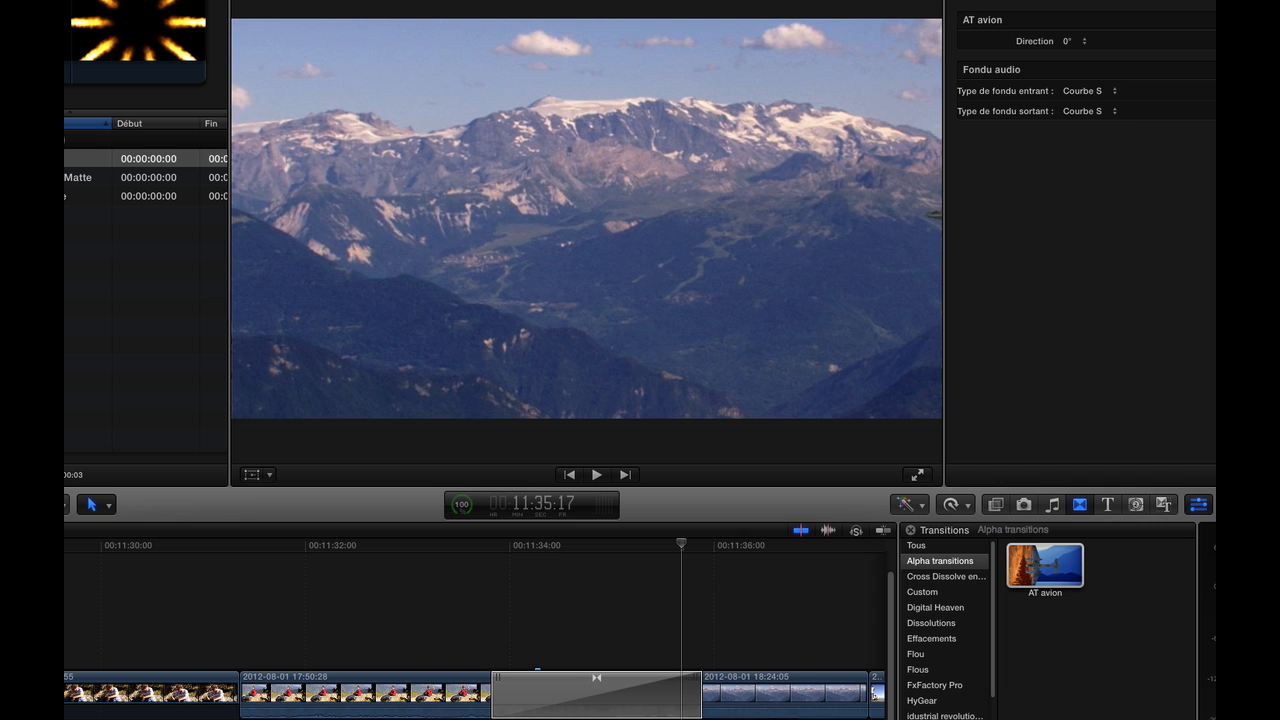
- Switch to Motion and create a blank Motion project with the Diffusion HD 1080 preset at 25 ips
drag(1279, 94, 671, 93)
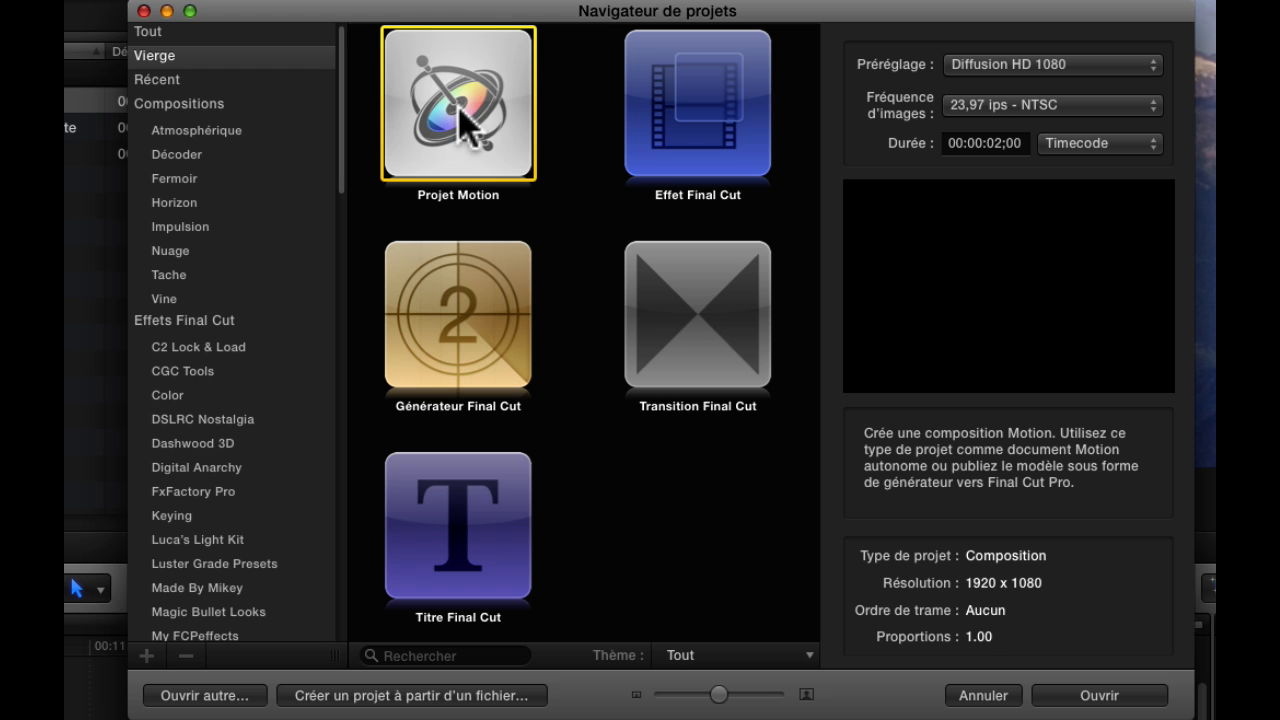
click(1156, 106)
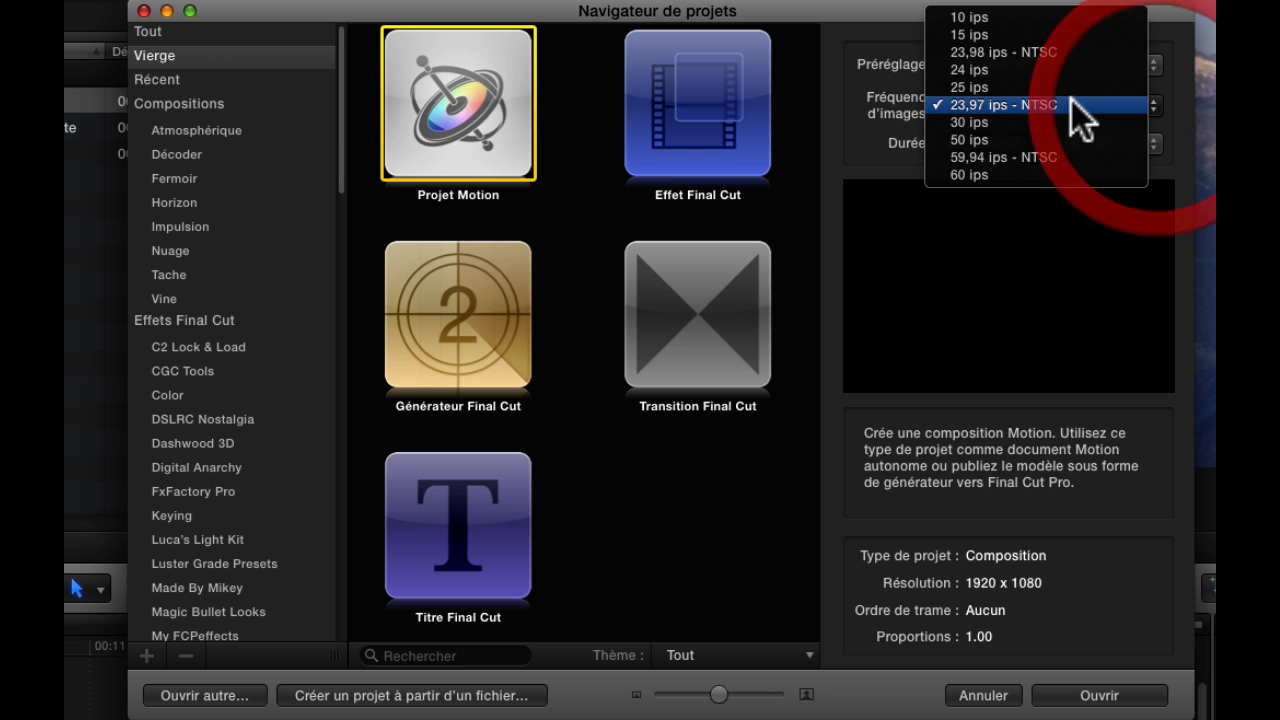
click(1040, 88)
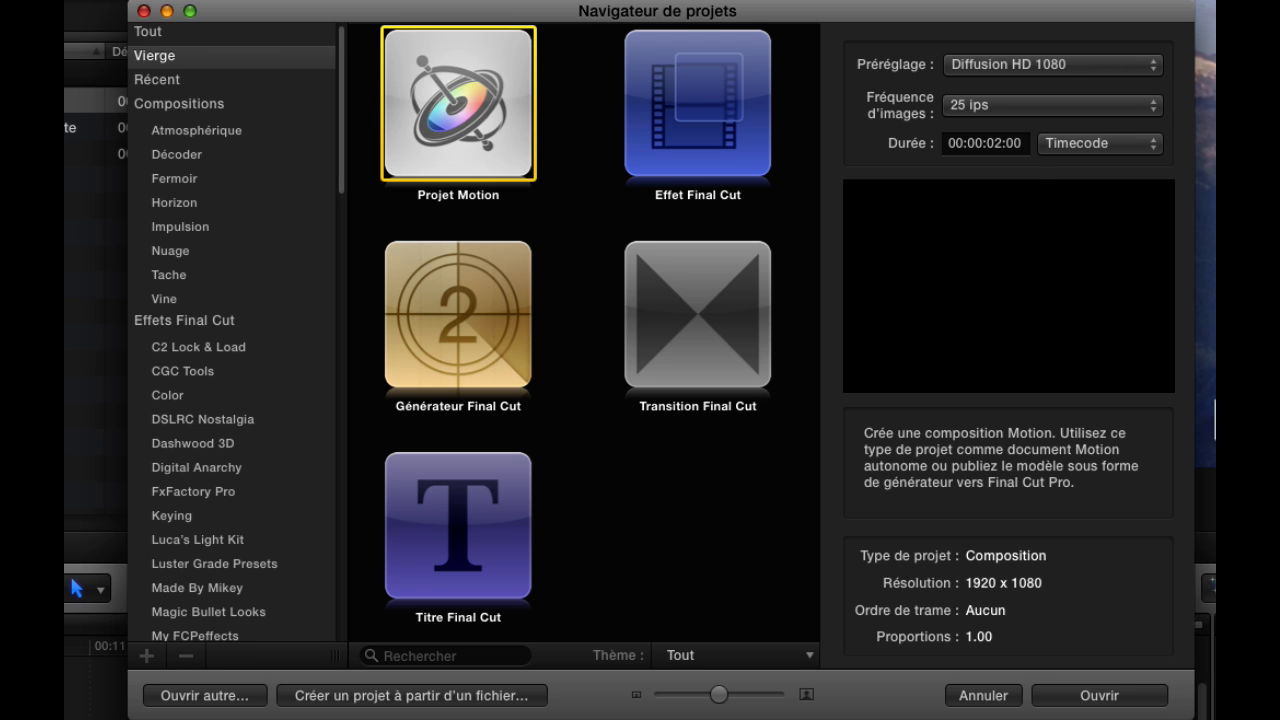
click(1098, 697)
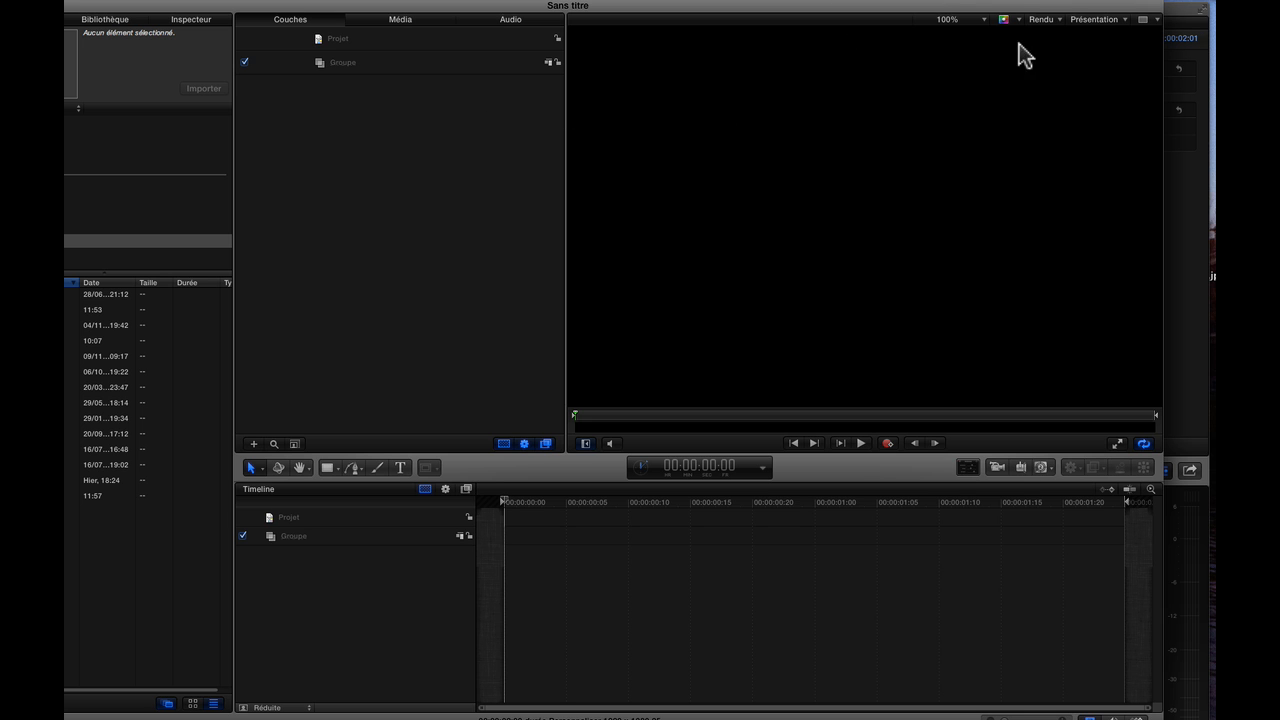
- Hide Final Cut Pro, import gourde.jpg from the desktop into the Motion project, and fit the canvas to the window
click(1190, 15)
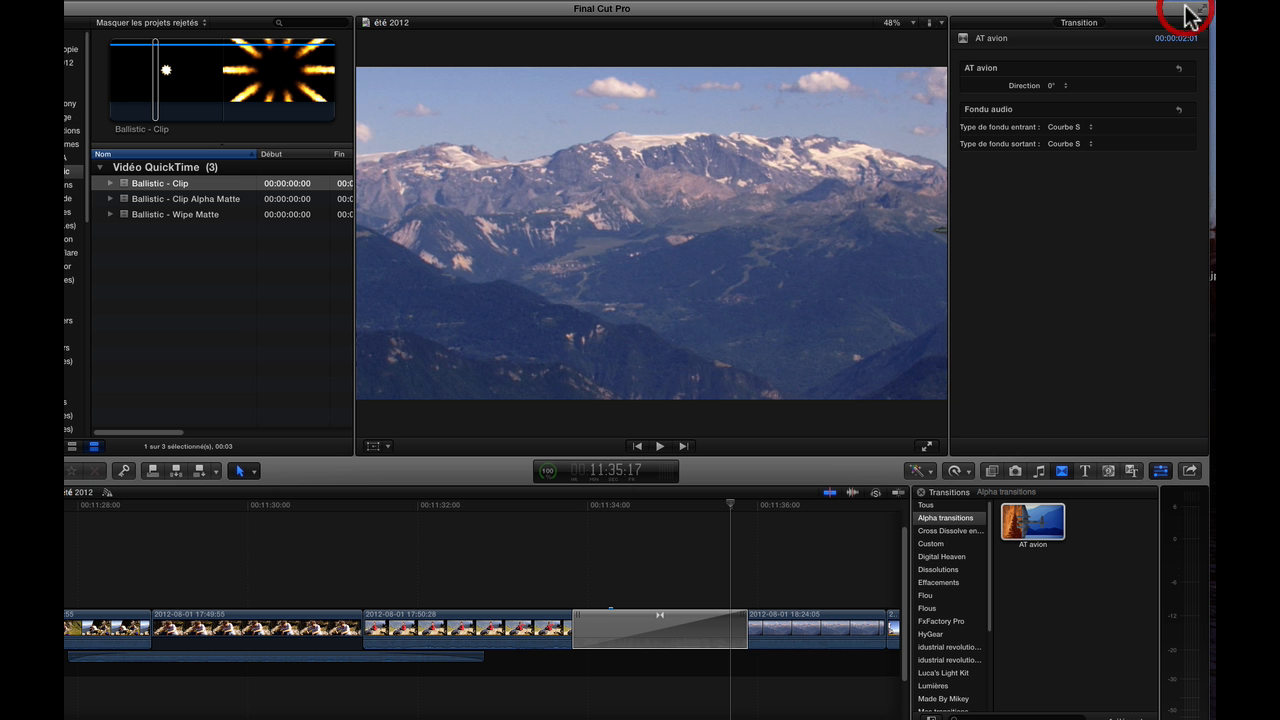
key(super+h)
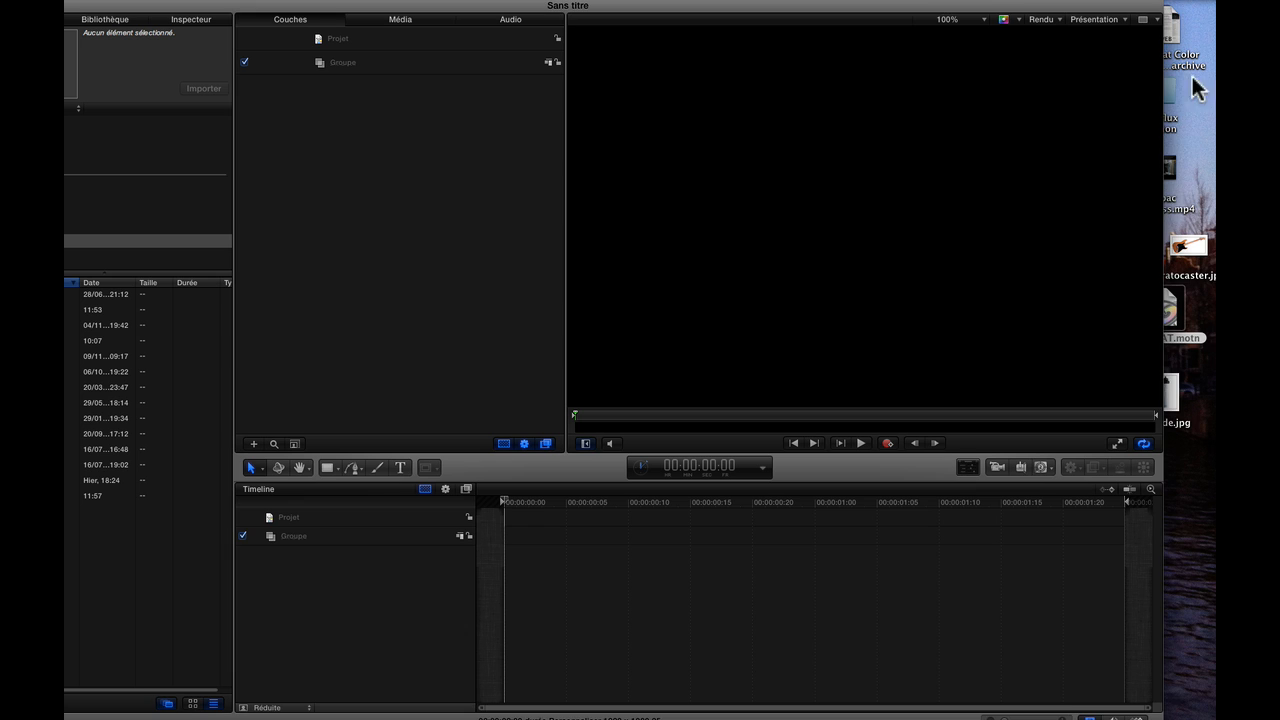
drag(1172, 392, 857, 194)
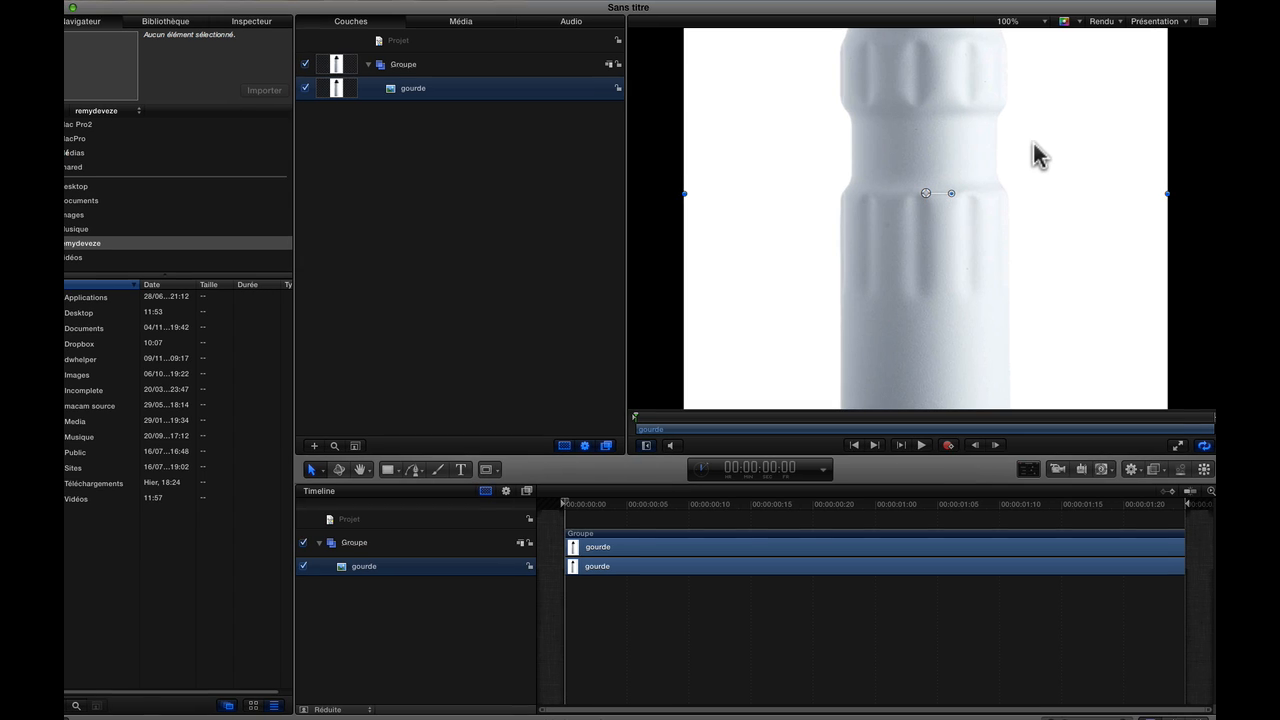
click(1046, 24)
click(1038, 35)
mouse_move(1008, 104)
mouse_down()
mouse_move(1010, 116)
mouse_move(1004, 106)
mouse_up()
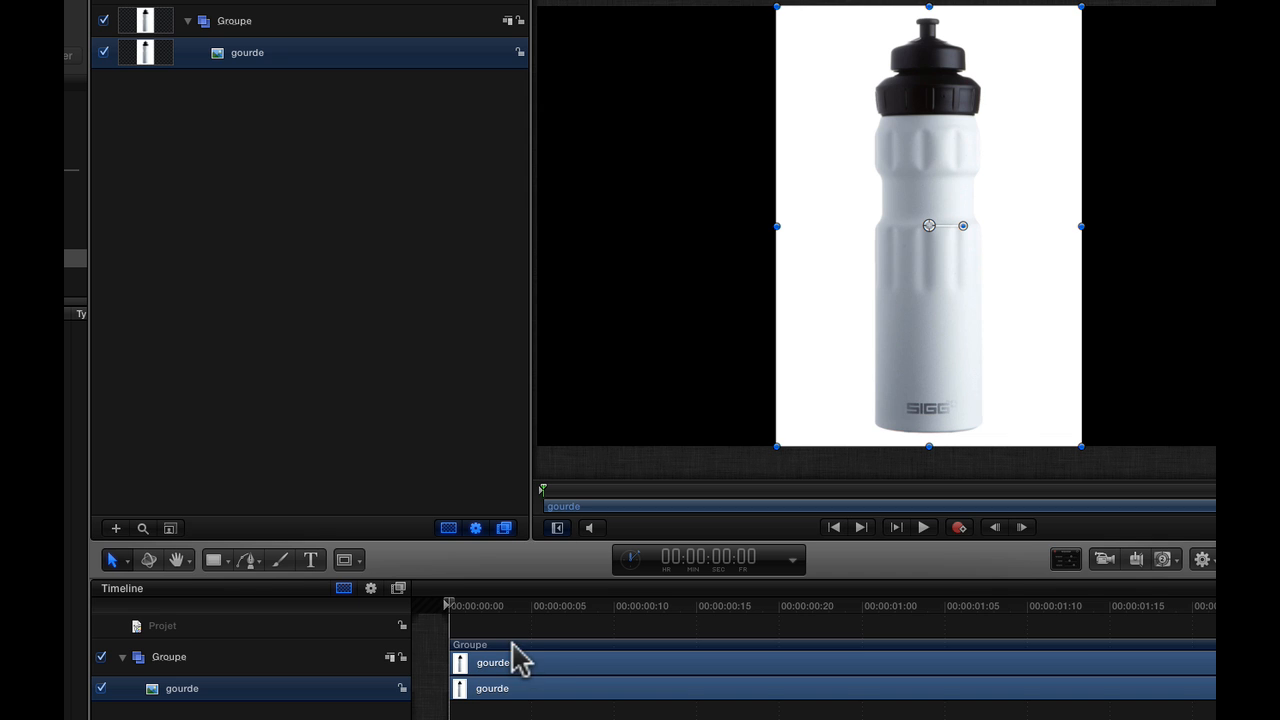
click(260, 565)
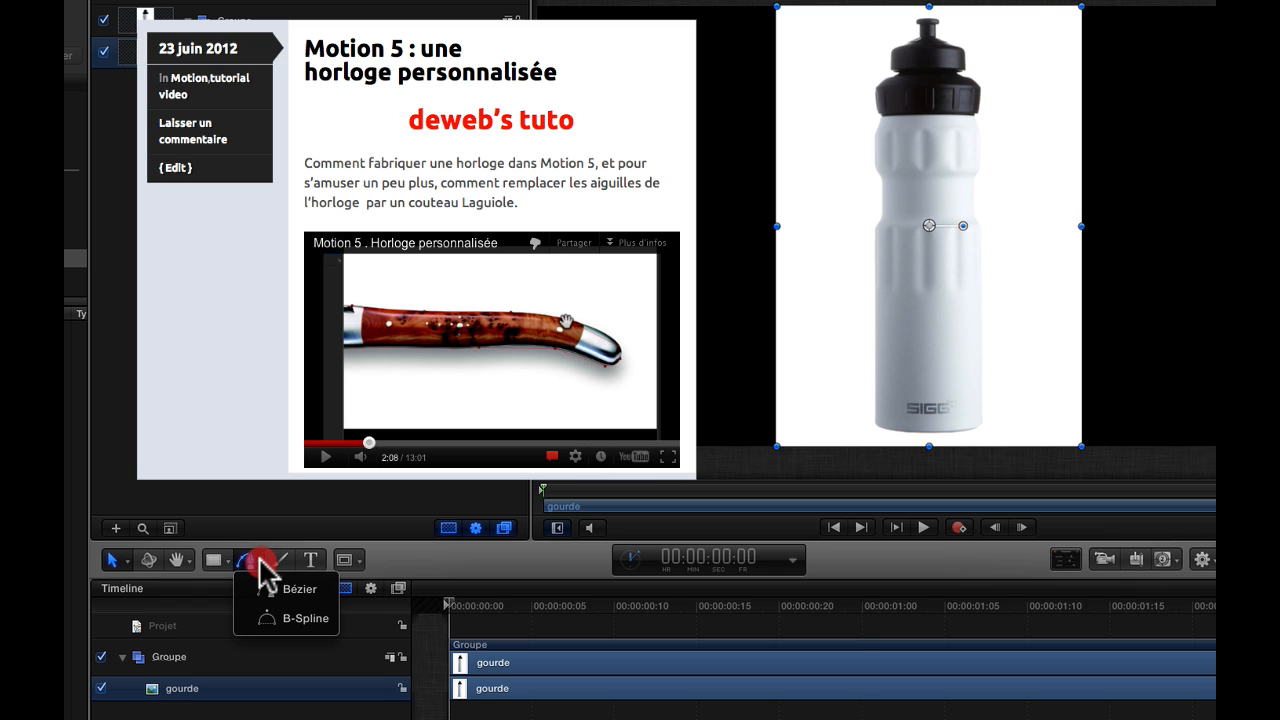
drag(260, 560, 262, 580)
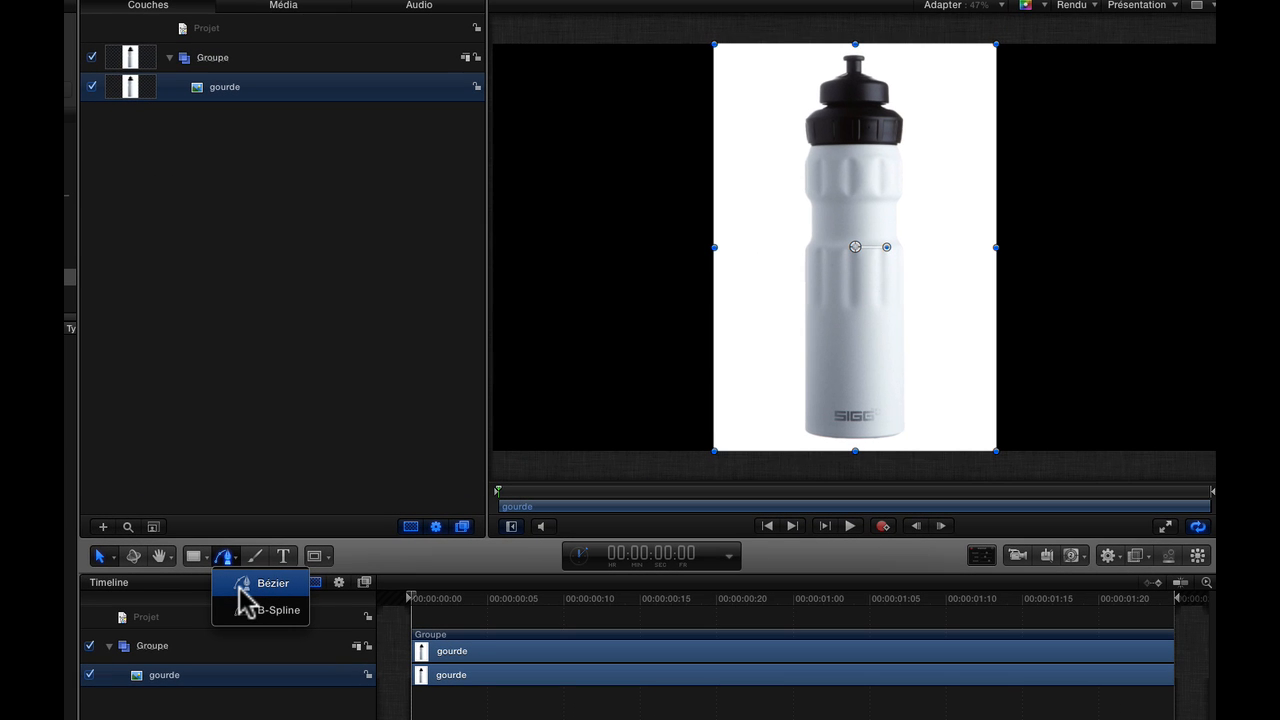
click(241, 590)
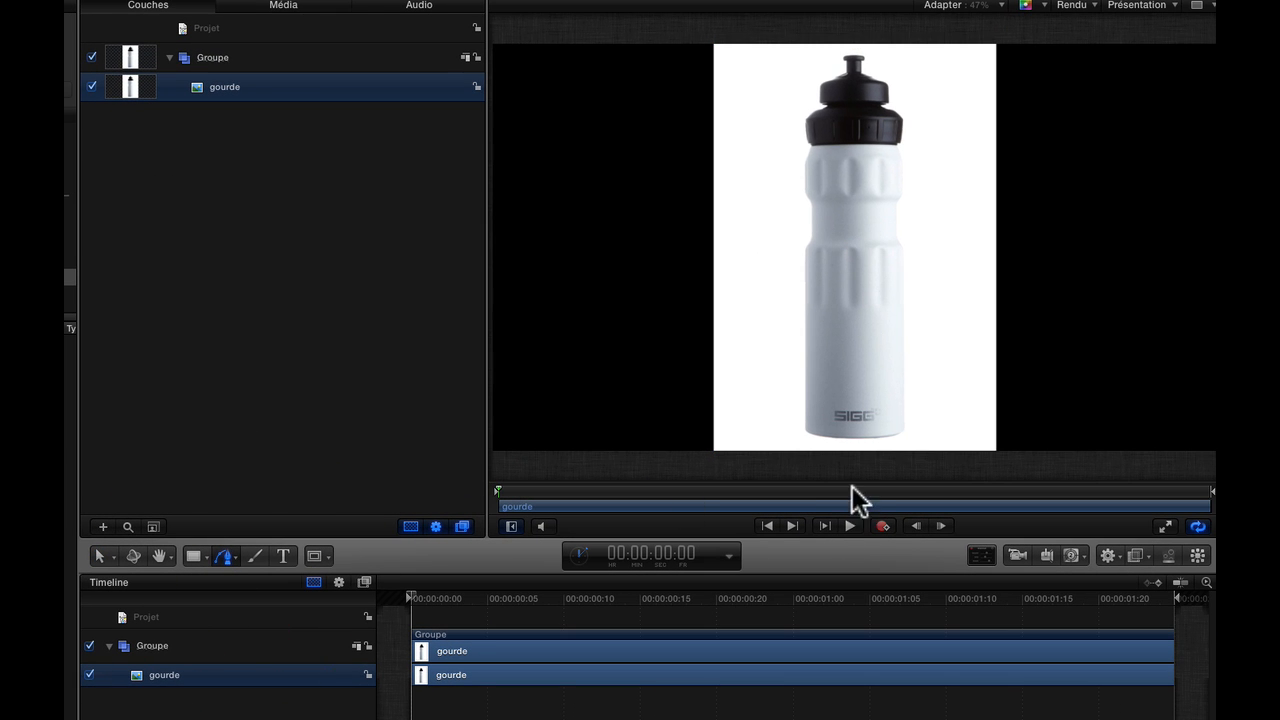
click(997, 4)
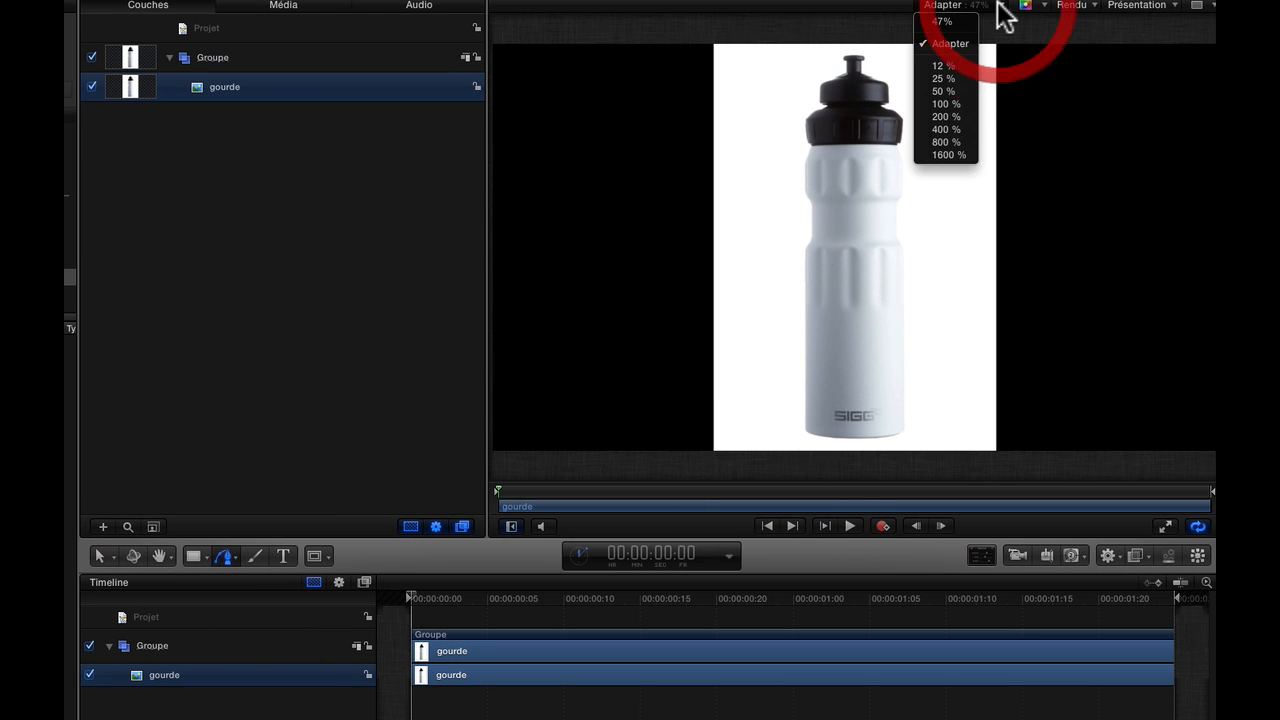
- Start a B-Spline shape with the canvas at 100 % and place six points along the curved base of the bottle
click(229, 560)
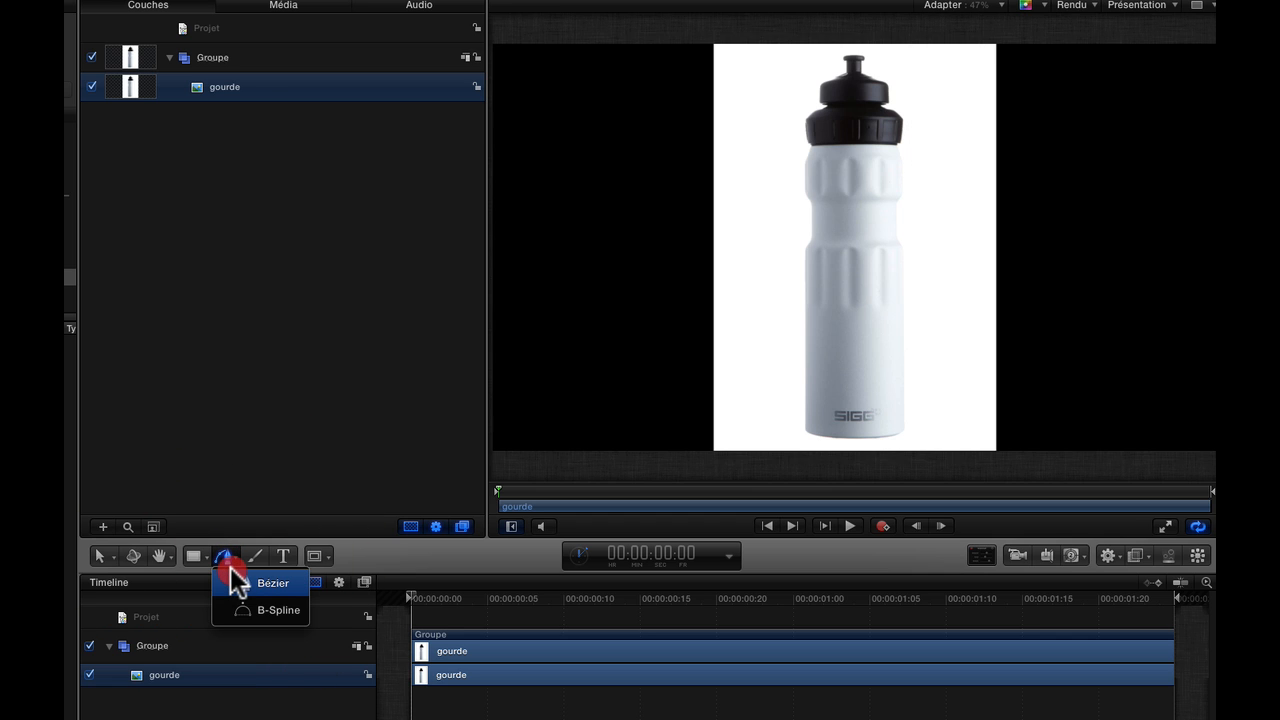
drag(233, 578, 253, 612)
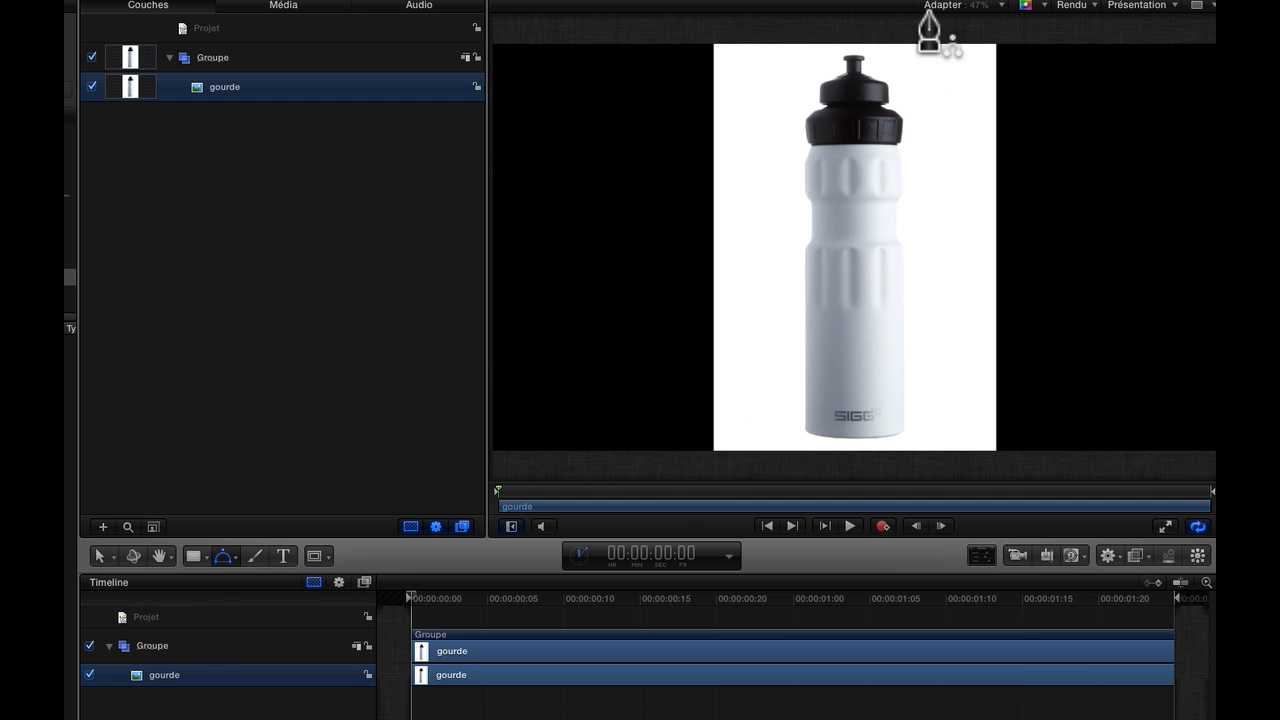
click(1000, 8)
click(958, 103)
scroll(905, 360, down, 3)
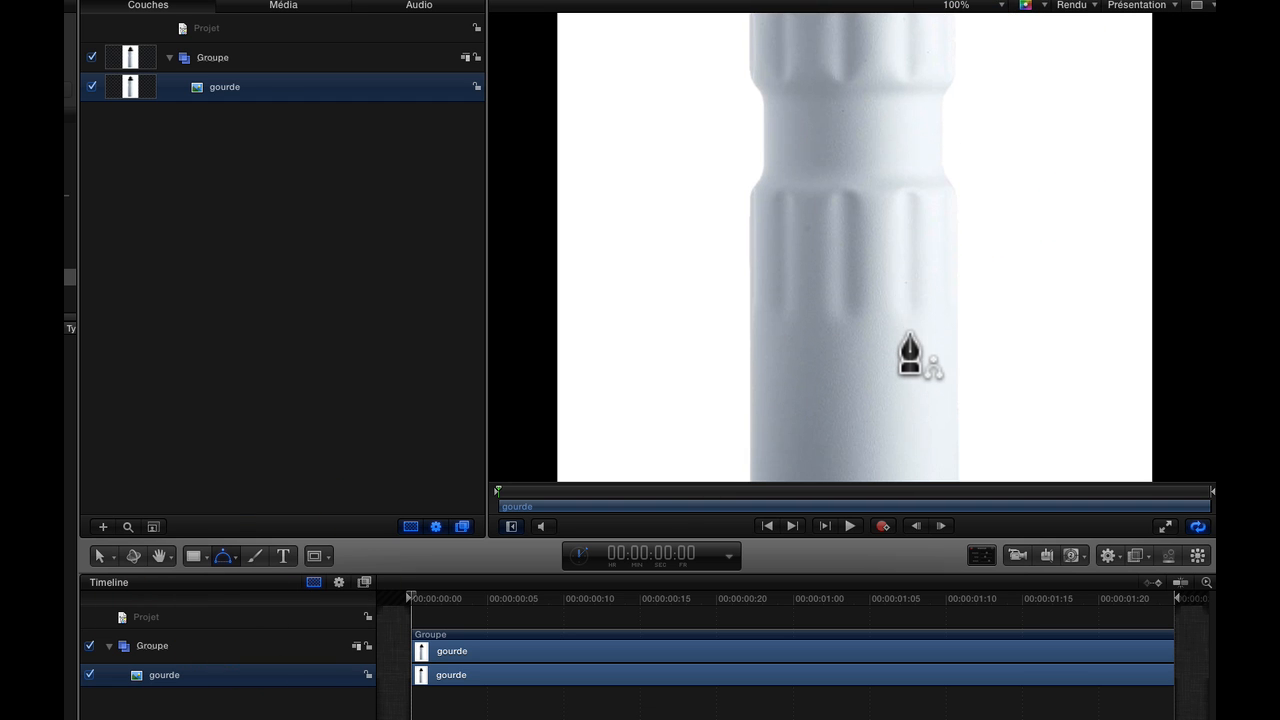
scroll(905, 360, down, 5)
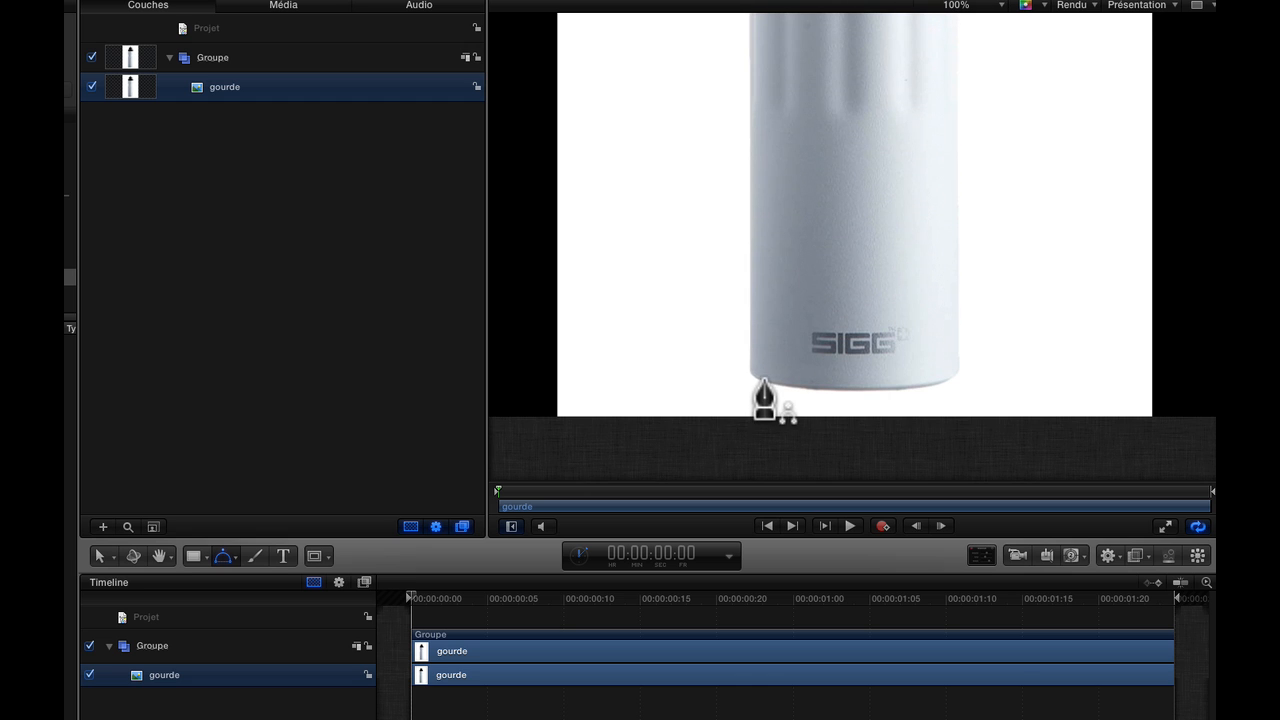
click(750, 380)
scroll(793, 418, up, 2)
click(796, 405)
click(850, 409)
click(900, 406)
click(946, 401)
click(959, 390)
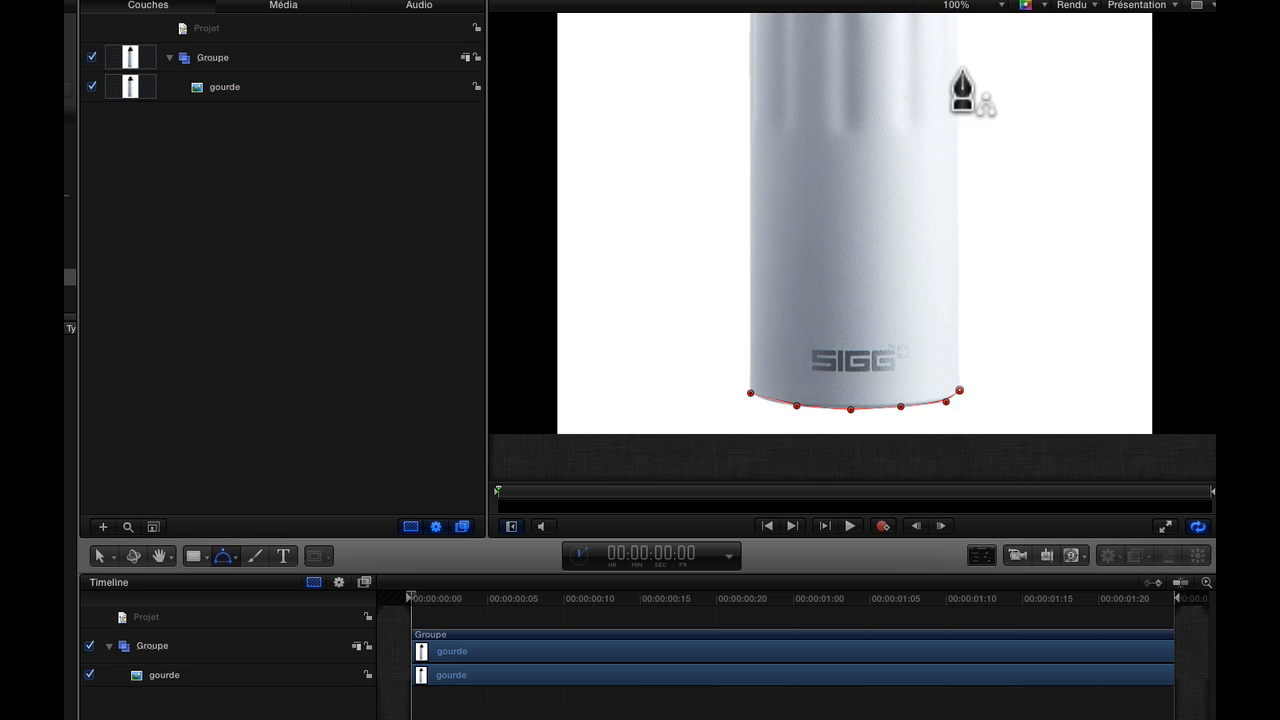
- Continue the B-Spline outline up the right side of the bottle body, following the waist and upper bulge to the black cap
scroll(965, 110, up, 3)
click(957, 226)
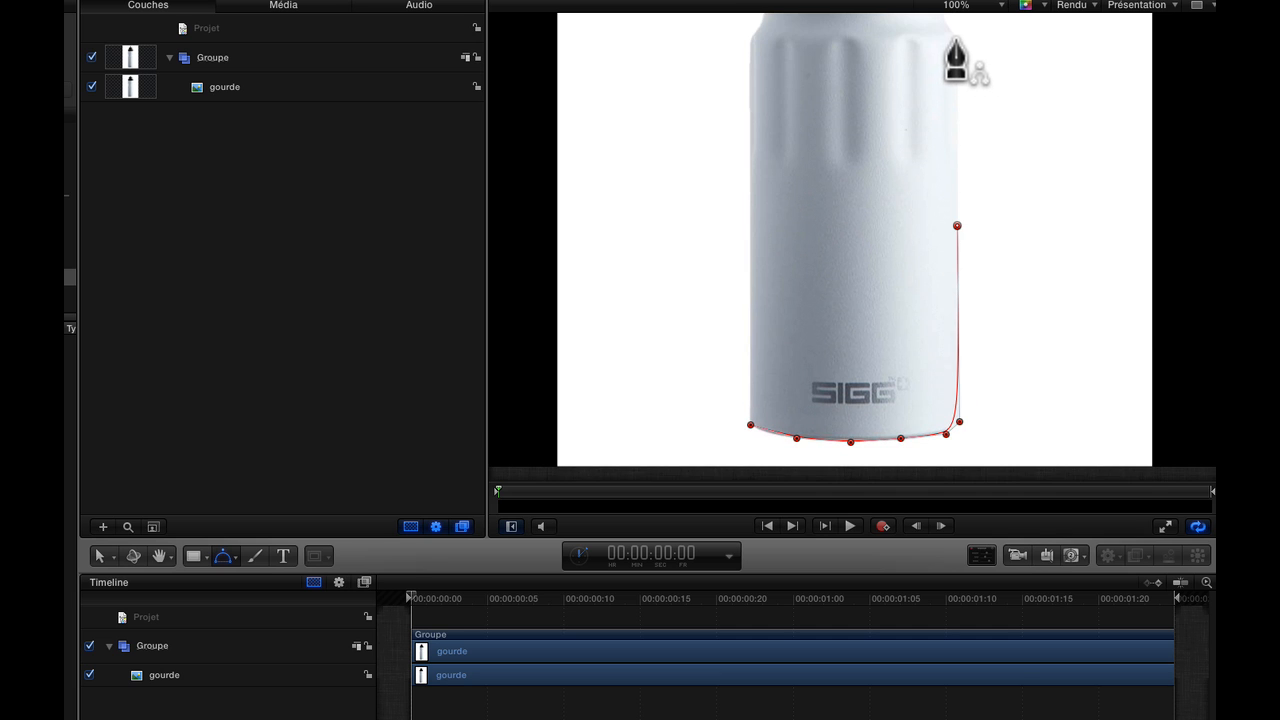
scroll(972, 130, up, 8)
click(956, 162)
click(945, 146)
click(940, 134)
click(943, 65)
scroll(955, 62, up, 10)
click(956, 158)
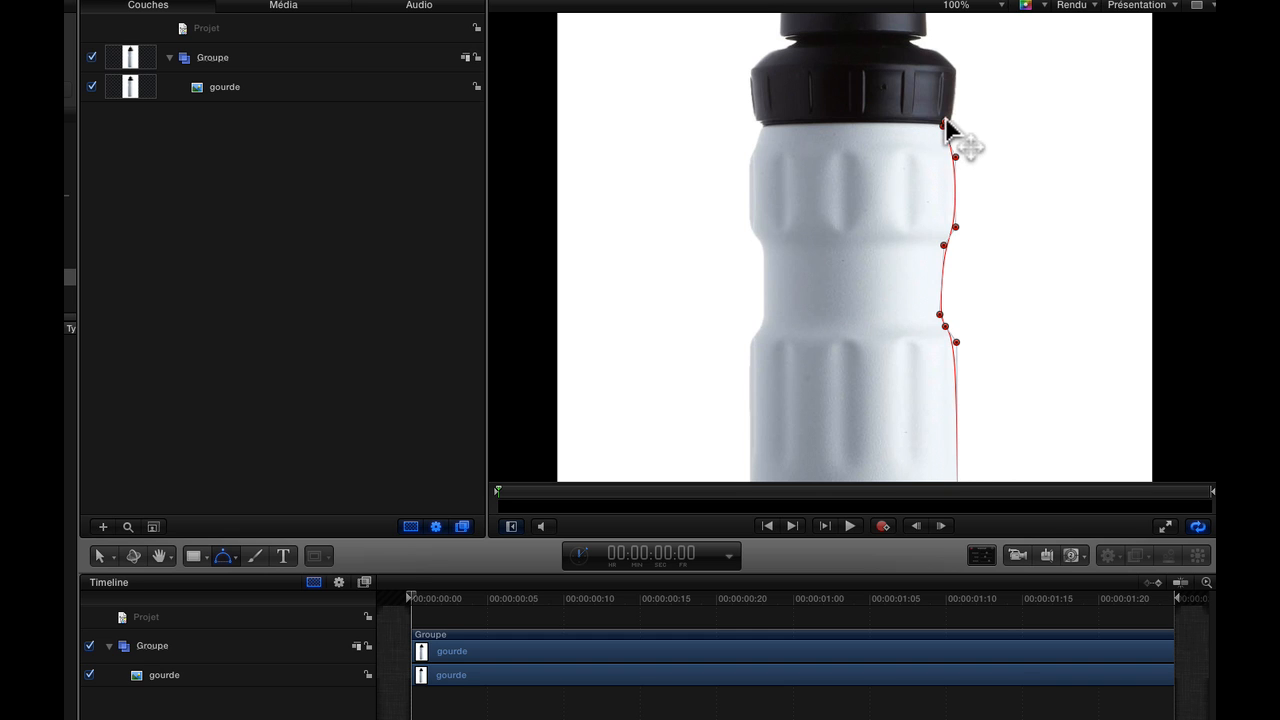
- Trace the right side of the black cap and spout up to the middle of the spout's top edge
click(951, 120)
click(955, 71)
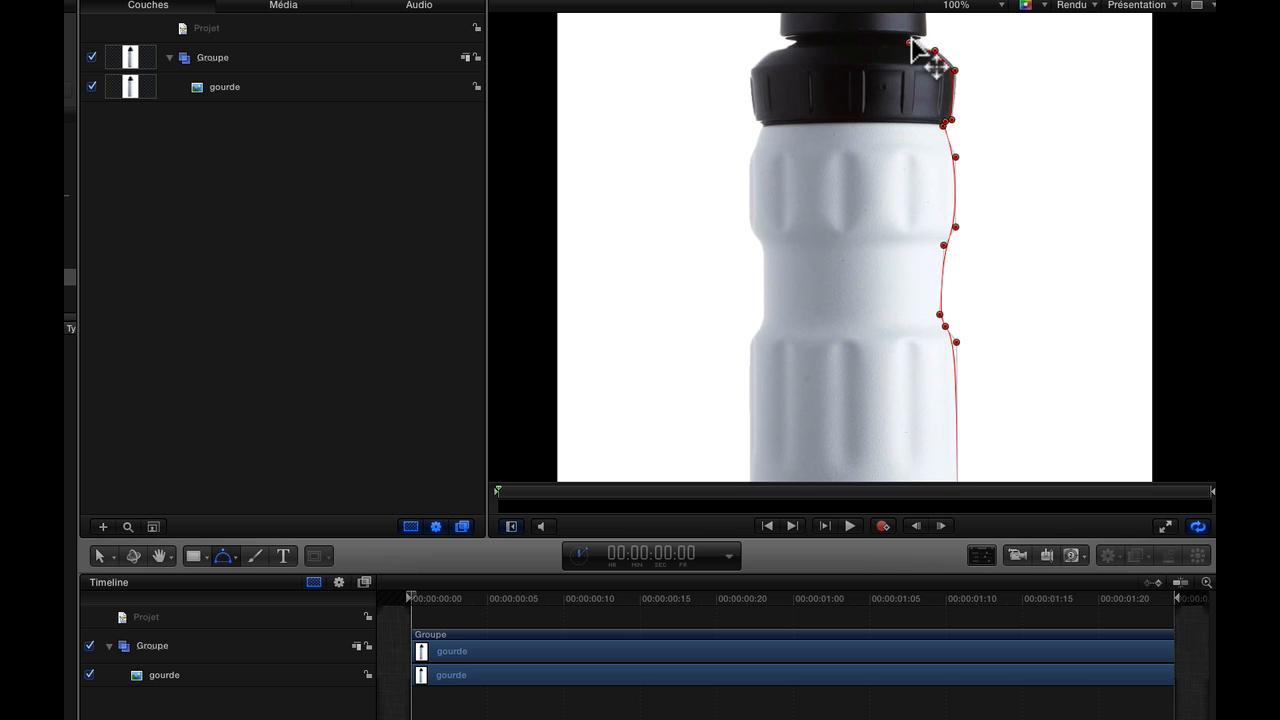
scroll(923, 58, up, 2)
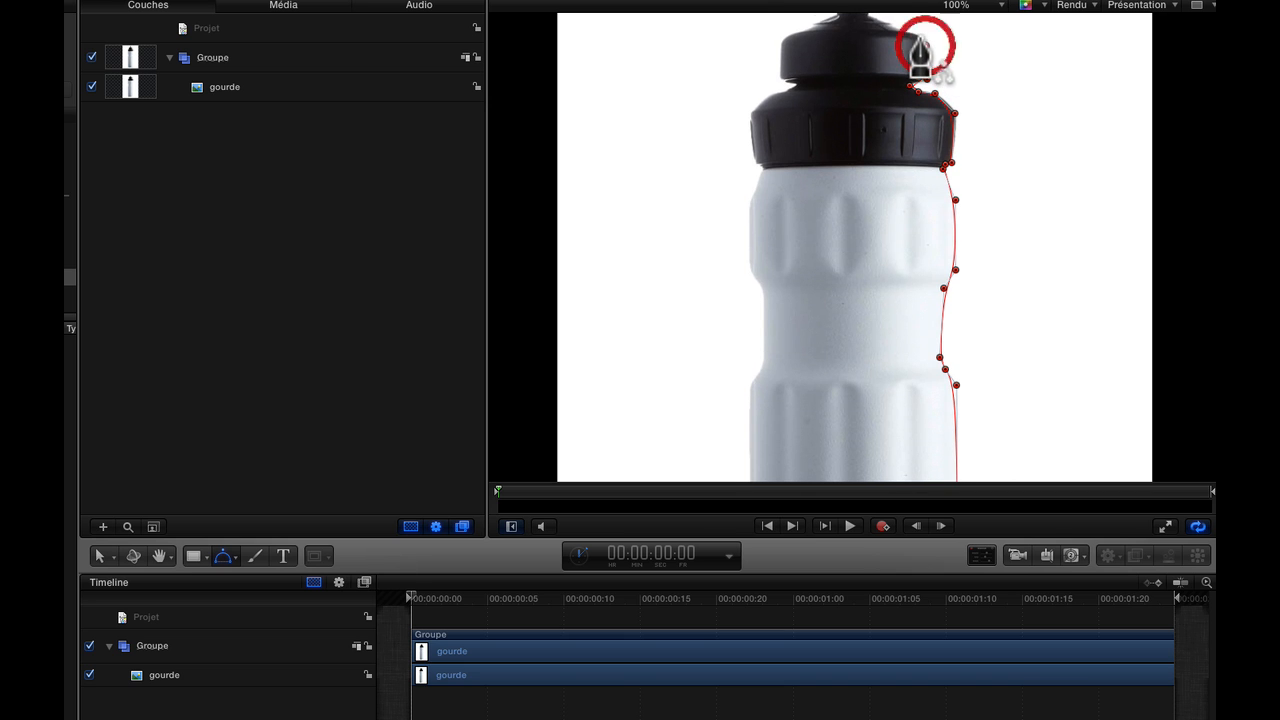
scroll(893, 45, up, 2)
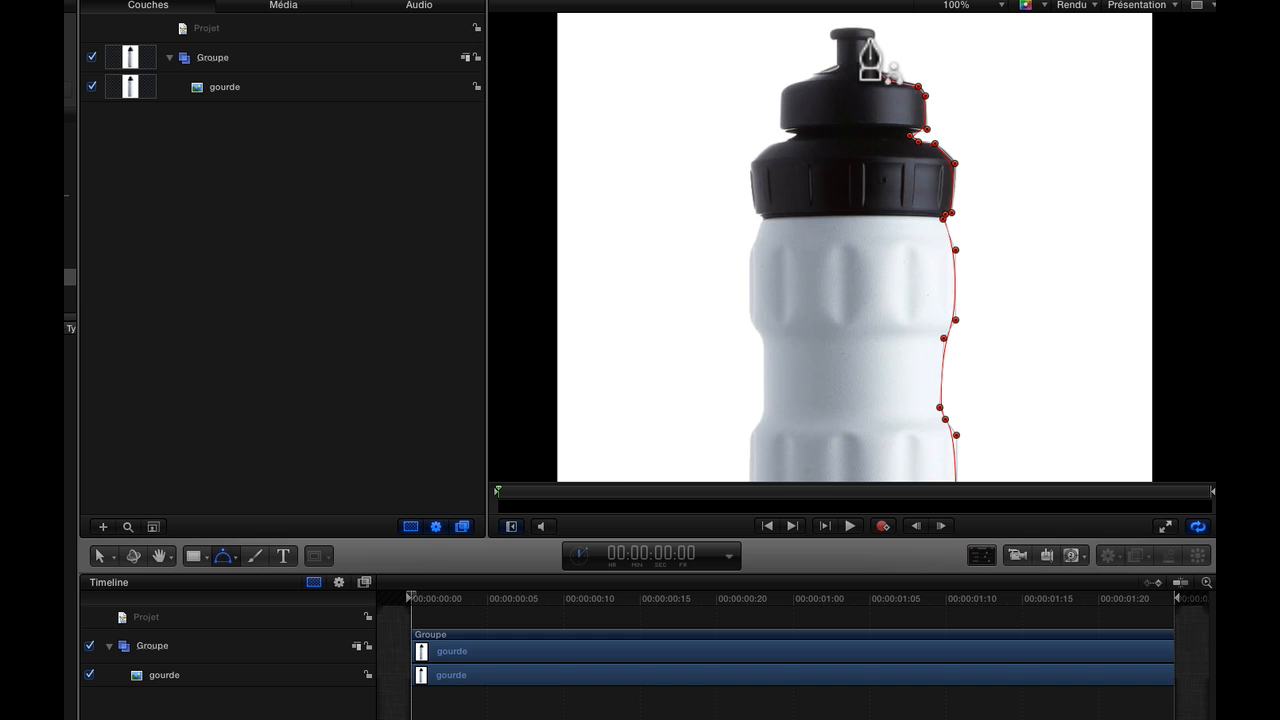
click(872, 35)
click(854, 29)
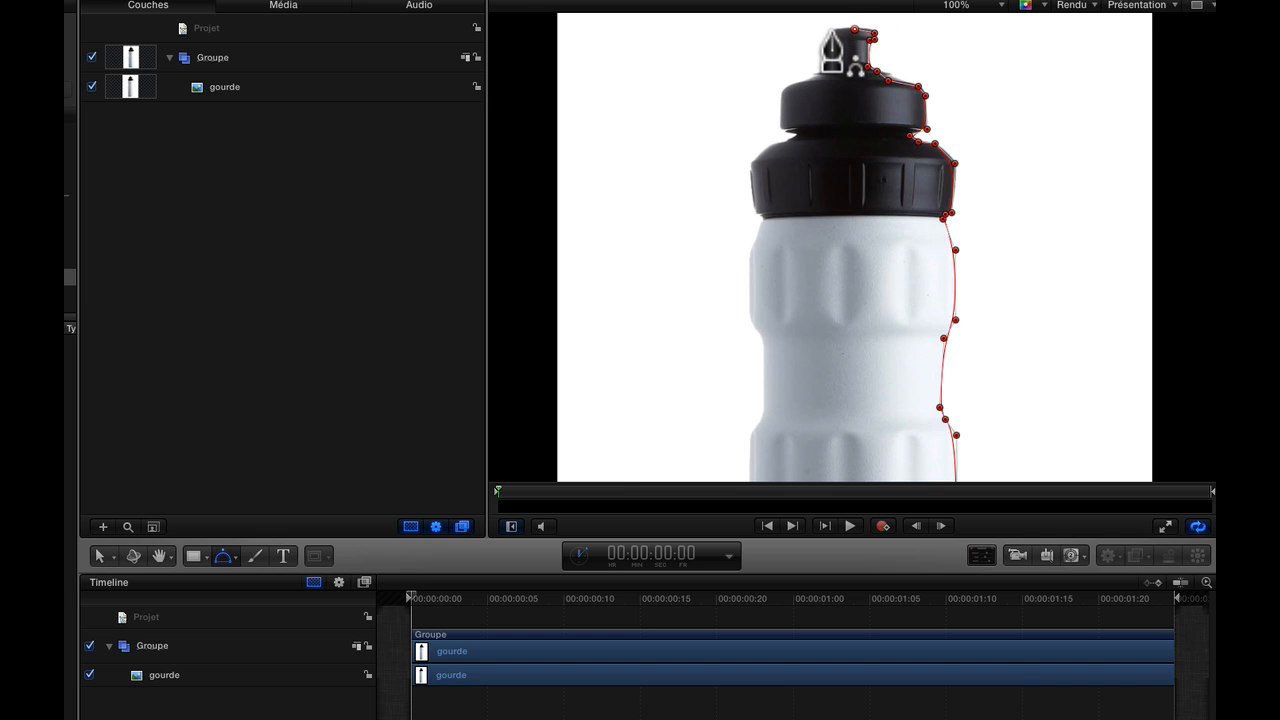
- Trace the left side of the spout and cap down to the upper corner of the wide cap ring
click(831, 33)
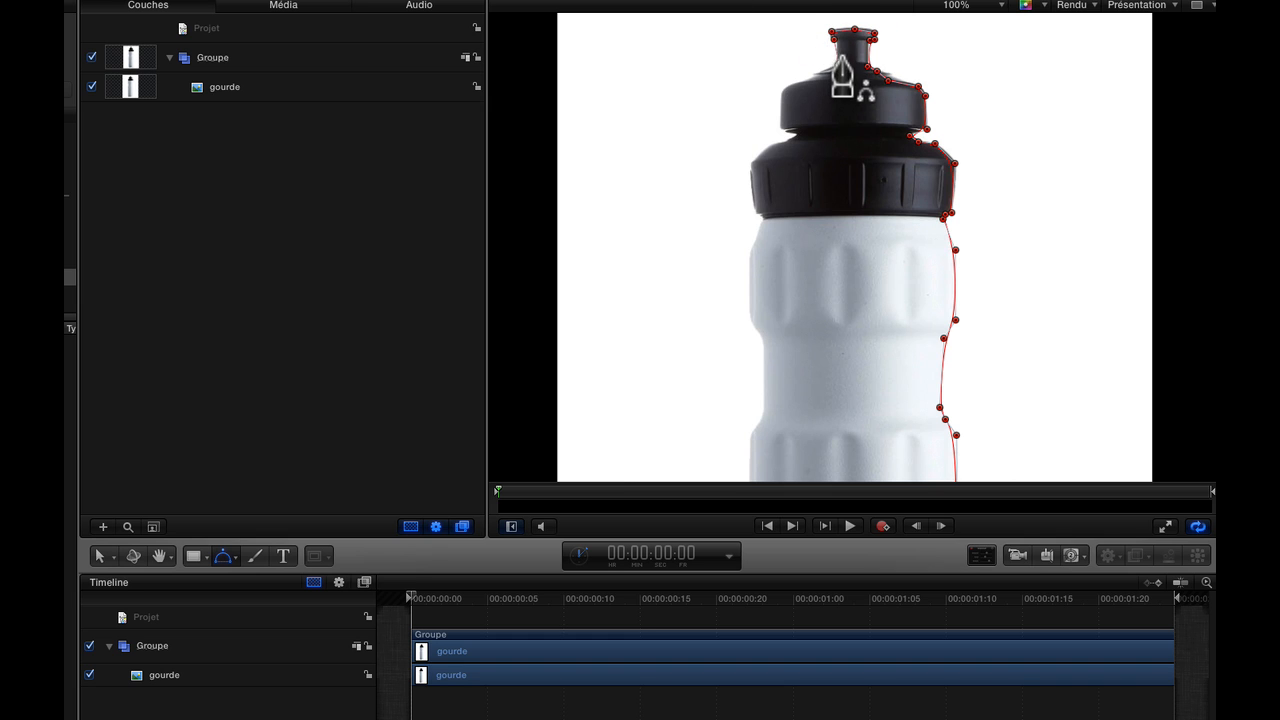
click(813, 75)
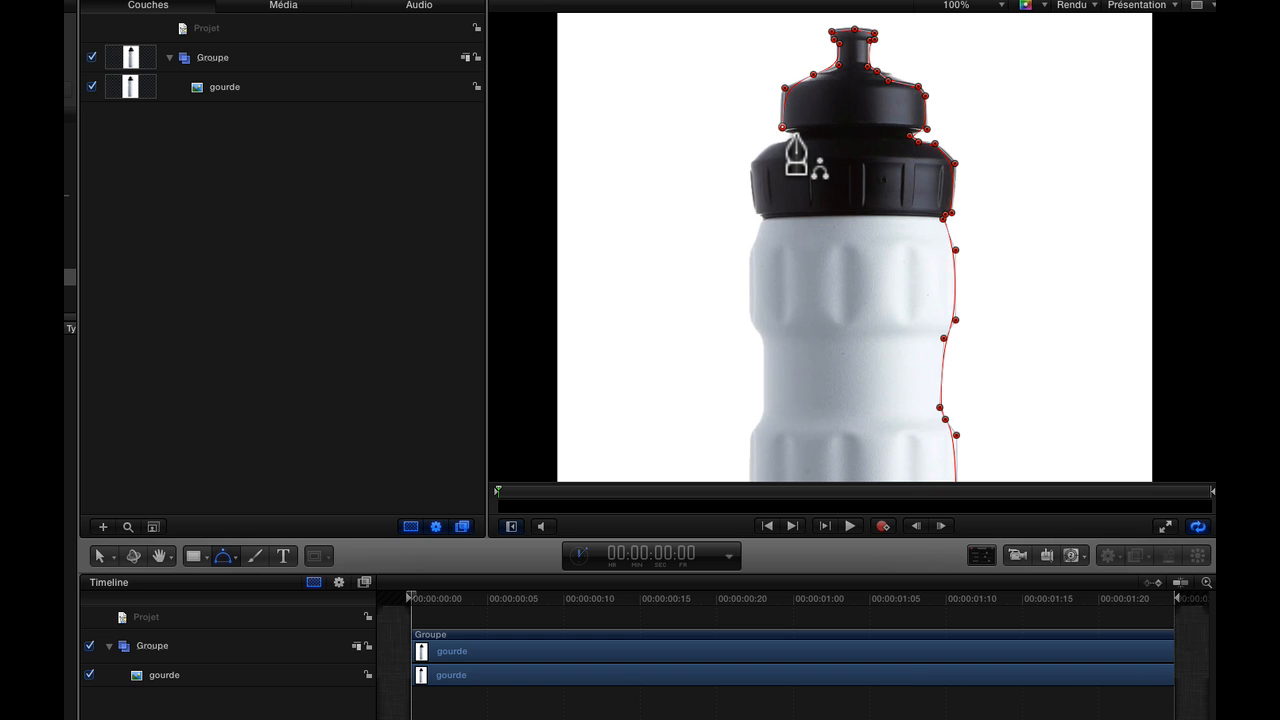
click(751, 164)
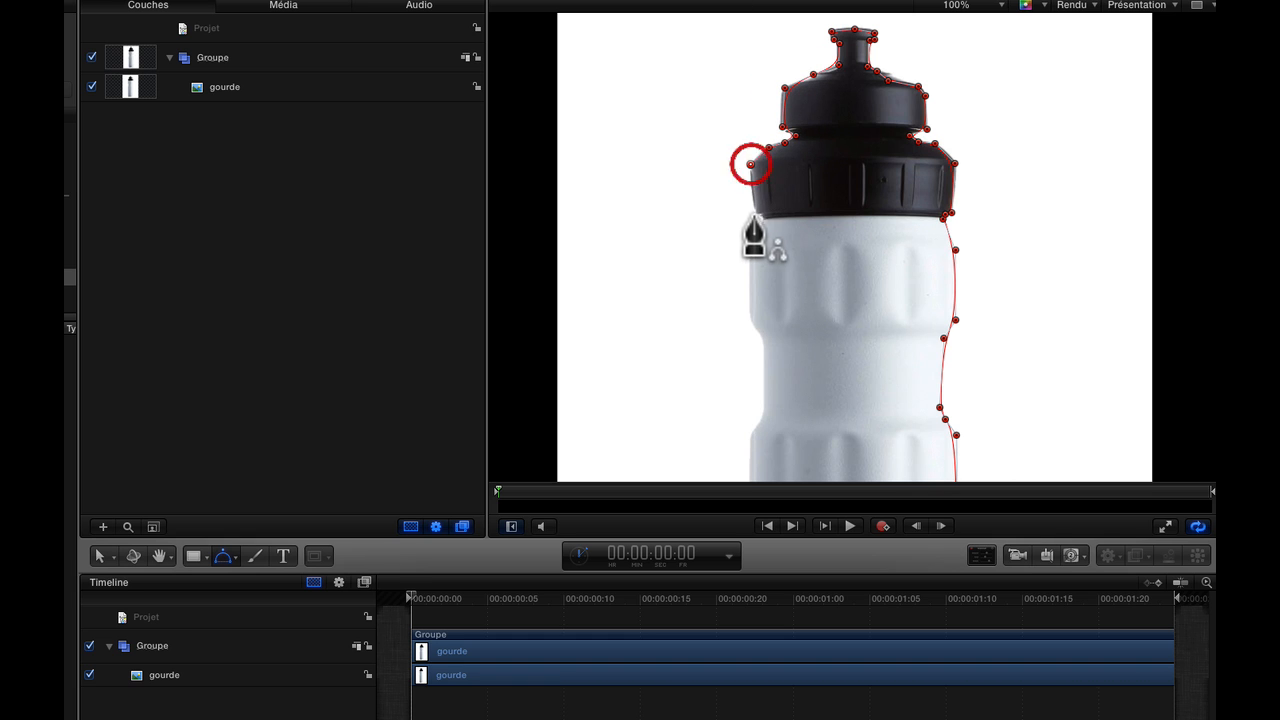
- Trace the left side of the bottle body down to the base and close the B-Spline on its first point
click(751, 251)
click(751, 322)
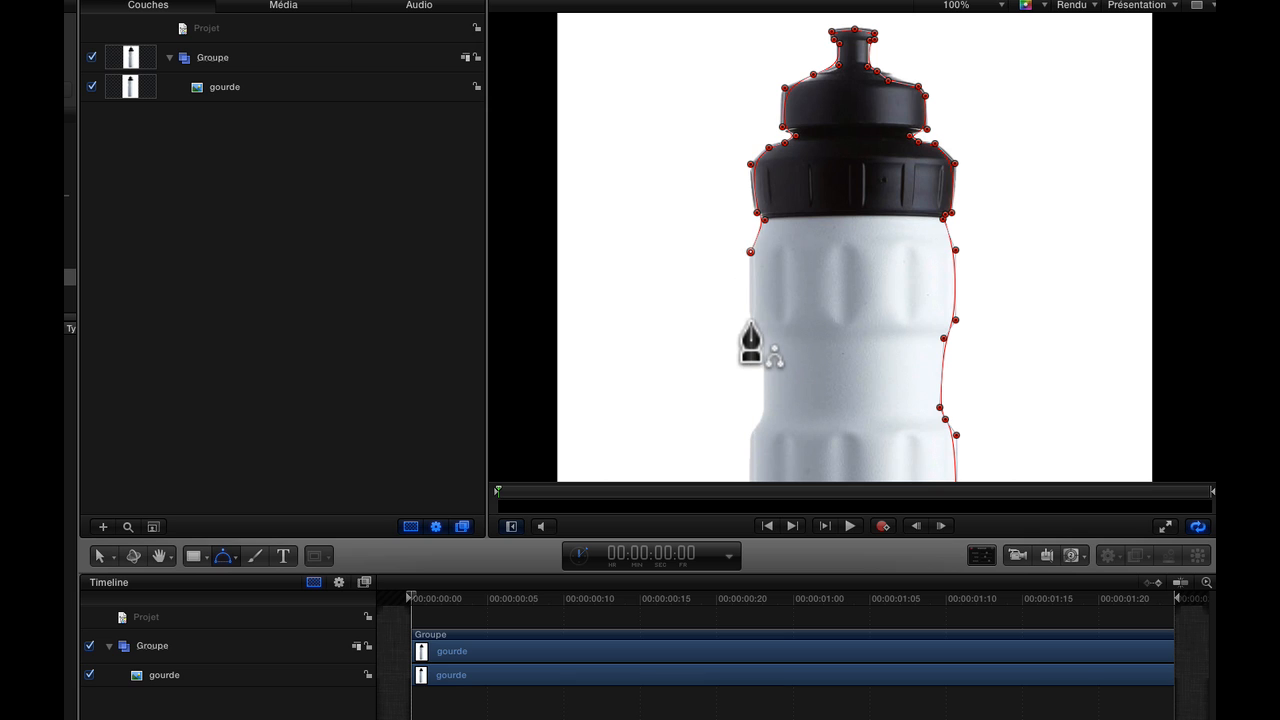
click(764, 415)
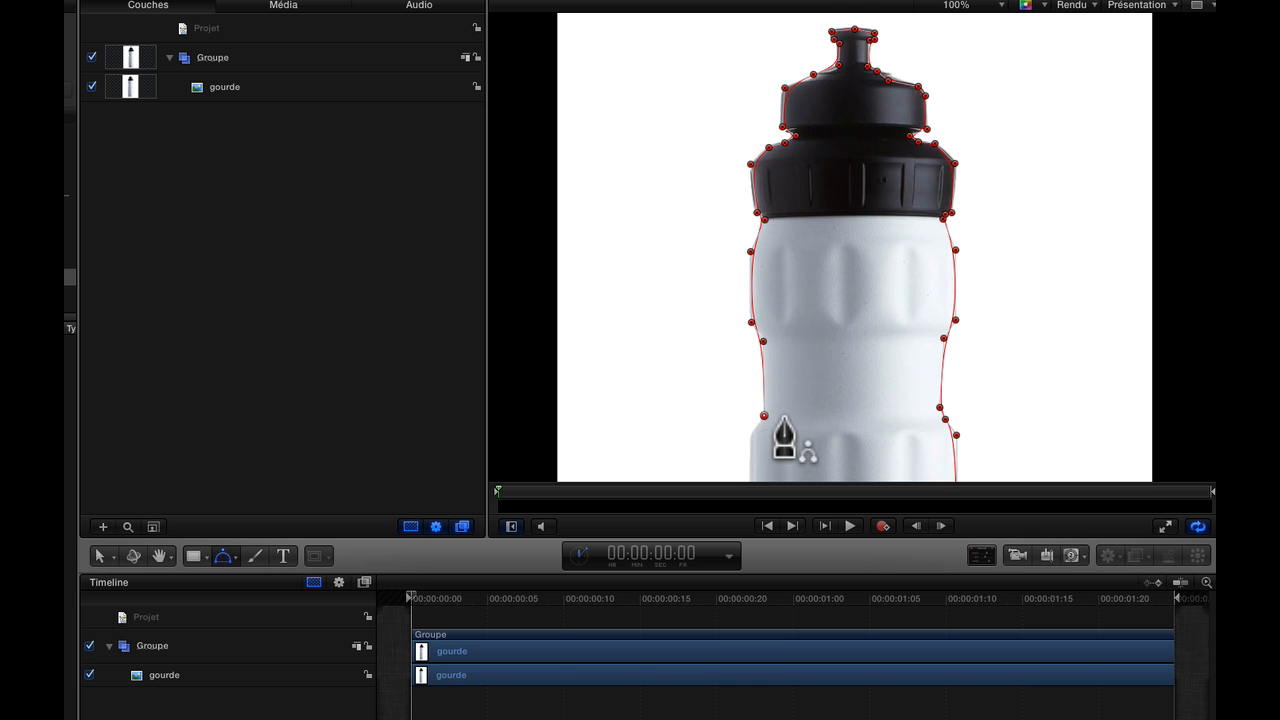
scroll(779, 429, down, 3)
click(751, 392)
scroll(764, 410, down, 20)
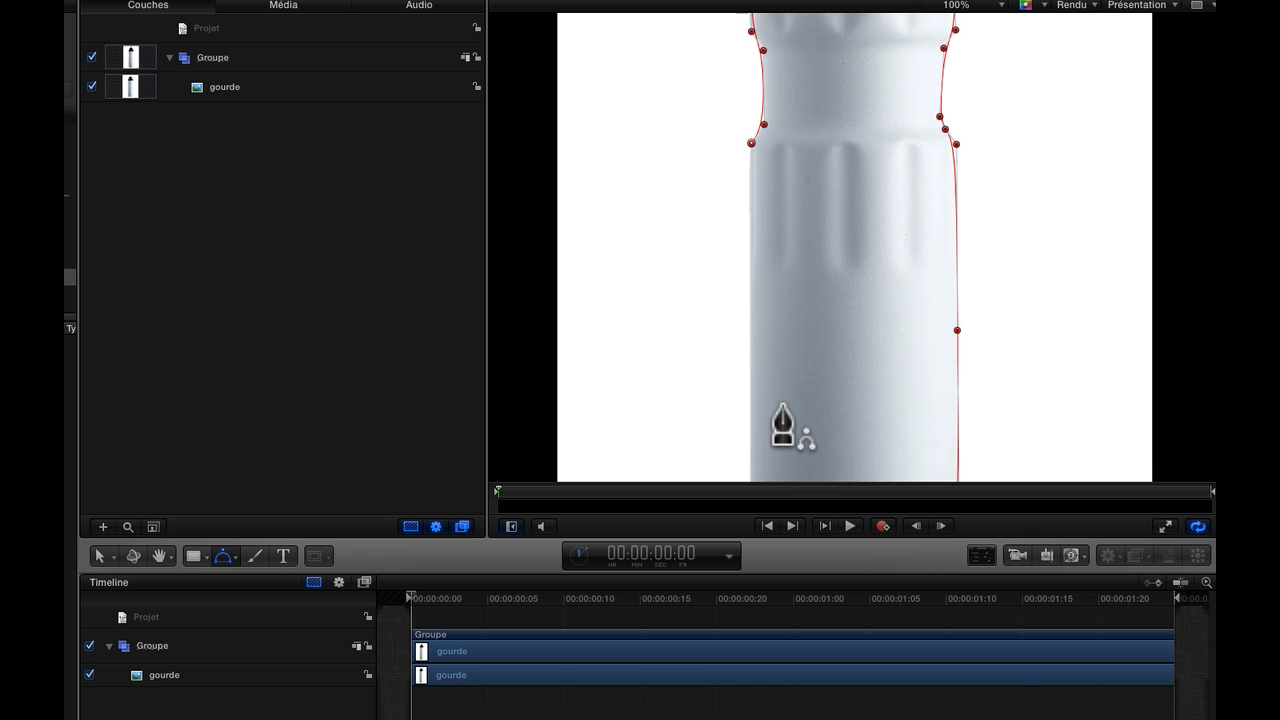
click(750, 404)
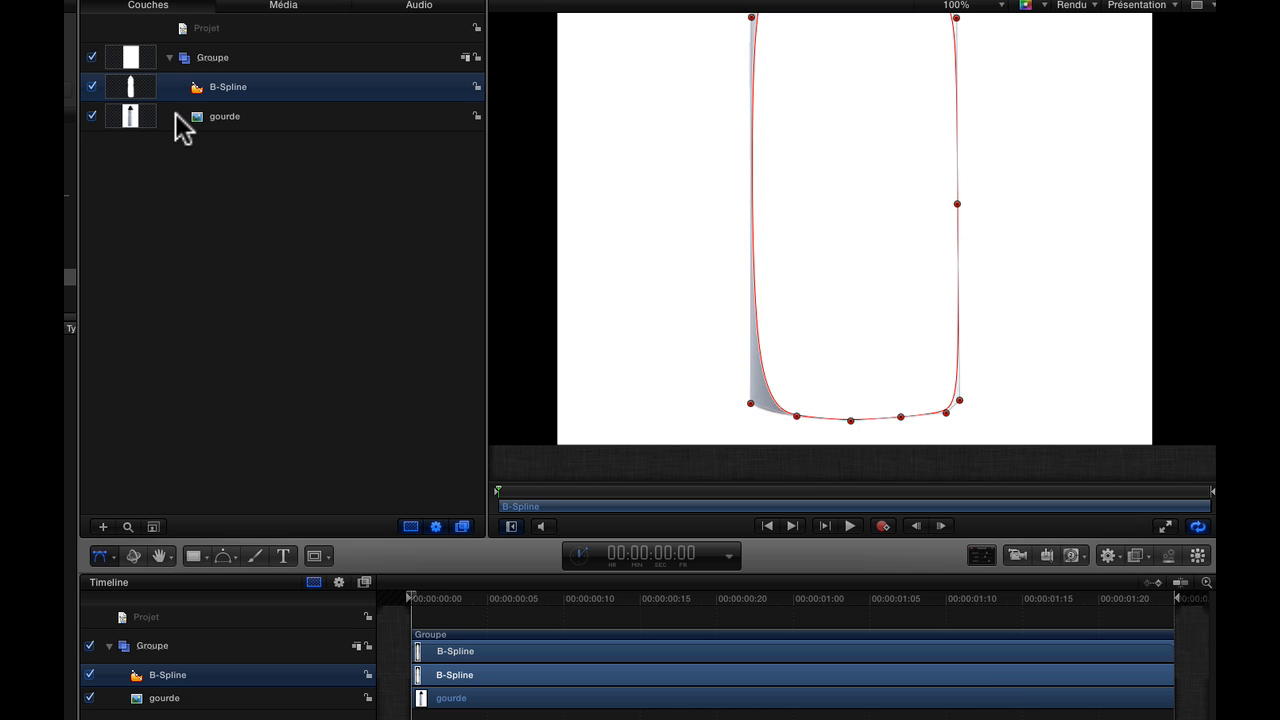
- Turn off the fill of the B-Spline shape so only its outline covers the bottle
click(214, 88)
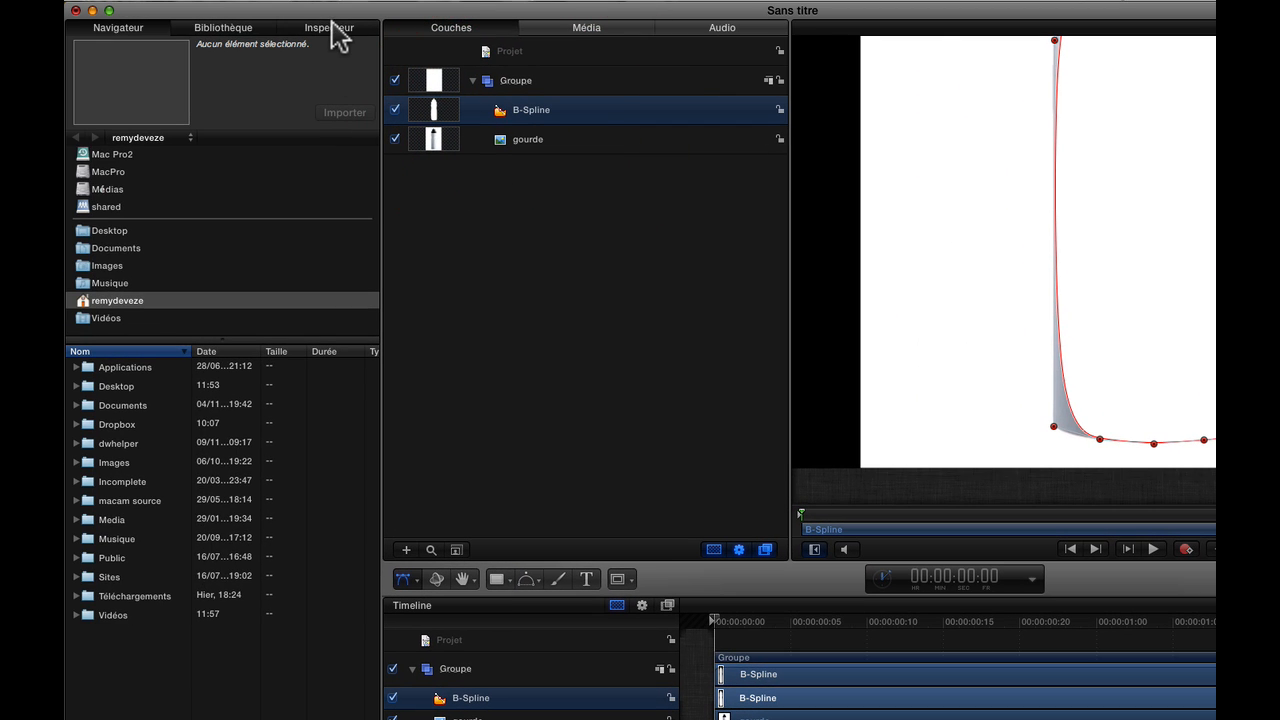
click(330, 27)
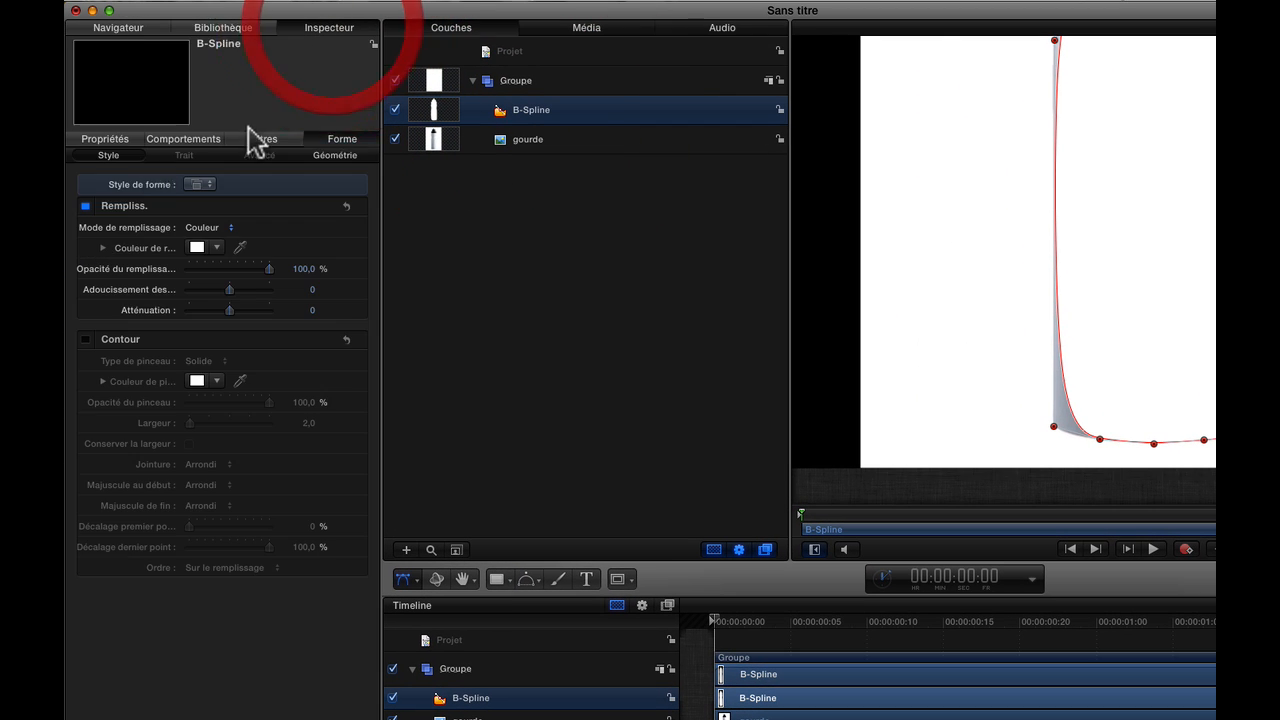
click(85, 206)
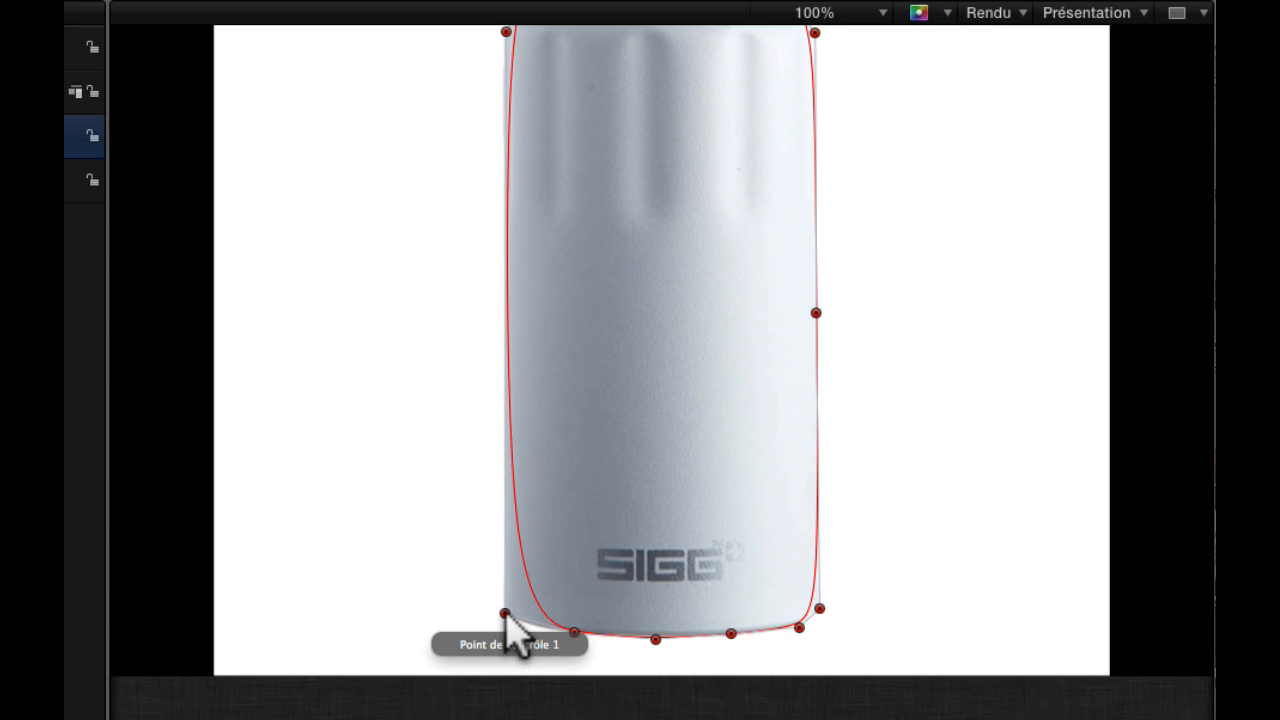
- Set the B-Spline points at the bottle's bottom-left corner and left shoulder below the waist to Linéaire
right_click(505, 614)
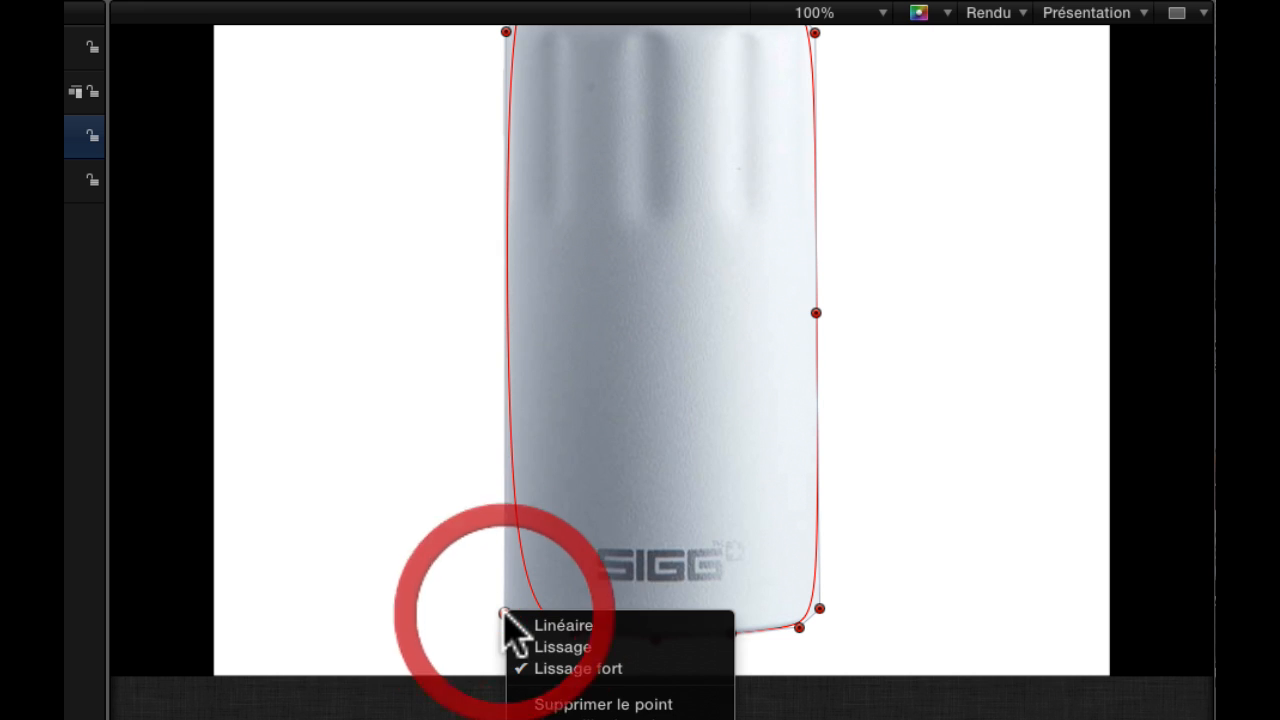
click(557, 624)
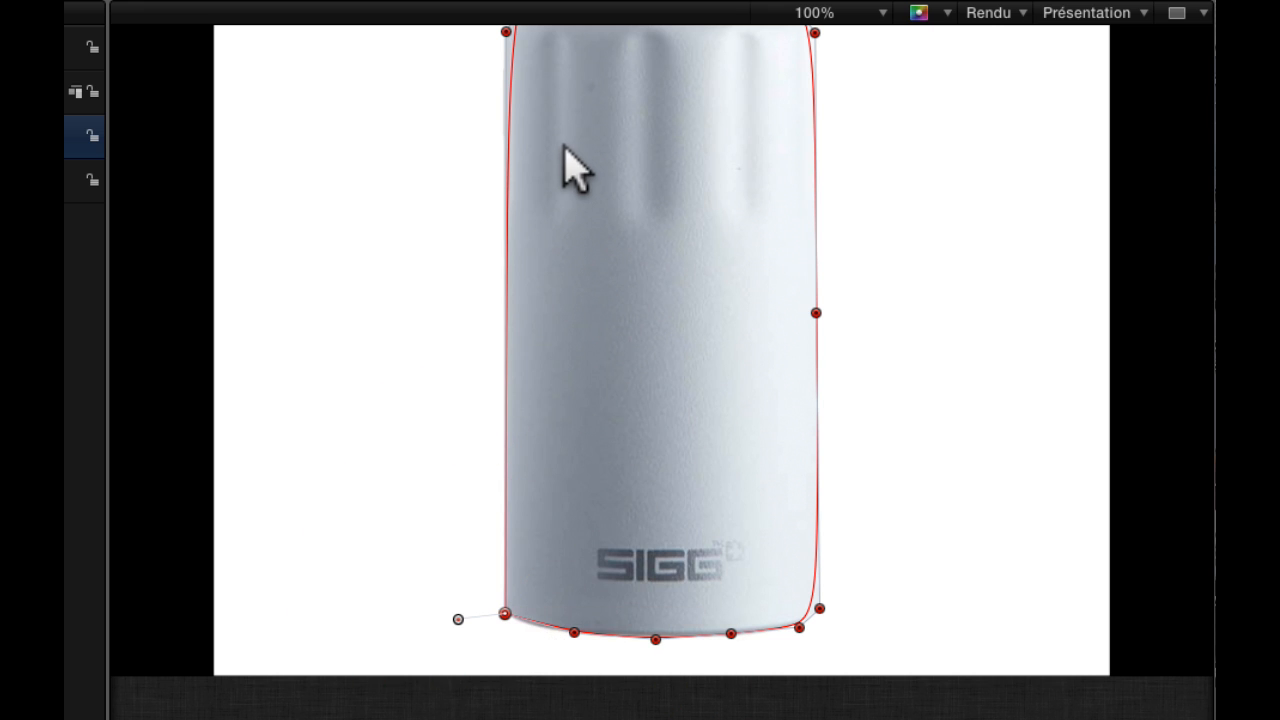
scroll(571, 166, up, 3)
scroll(565, 165, up, 1)
right_click(505, 218)
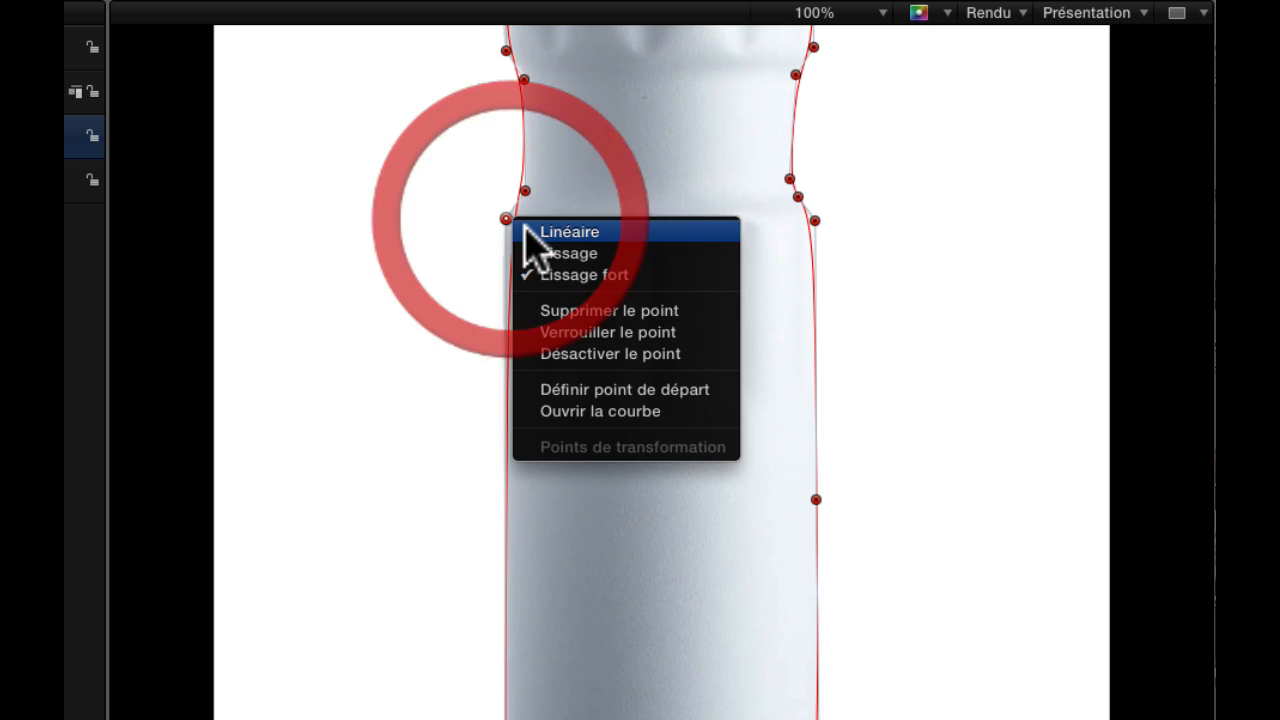
click(545, 232)
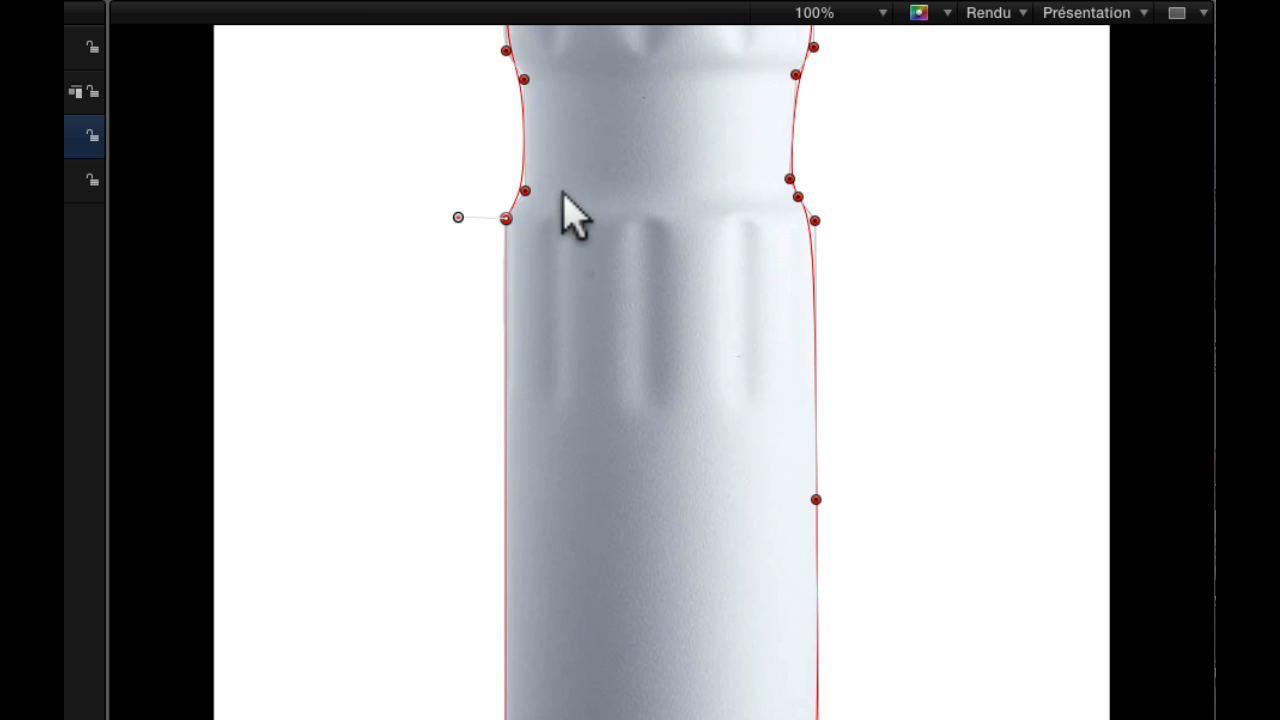
- Set the lower waist point and both upper-bulge points on the bottle's left side to Lissage
right_click(523, 190)
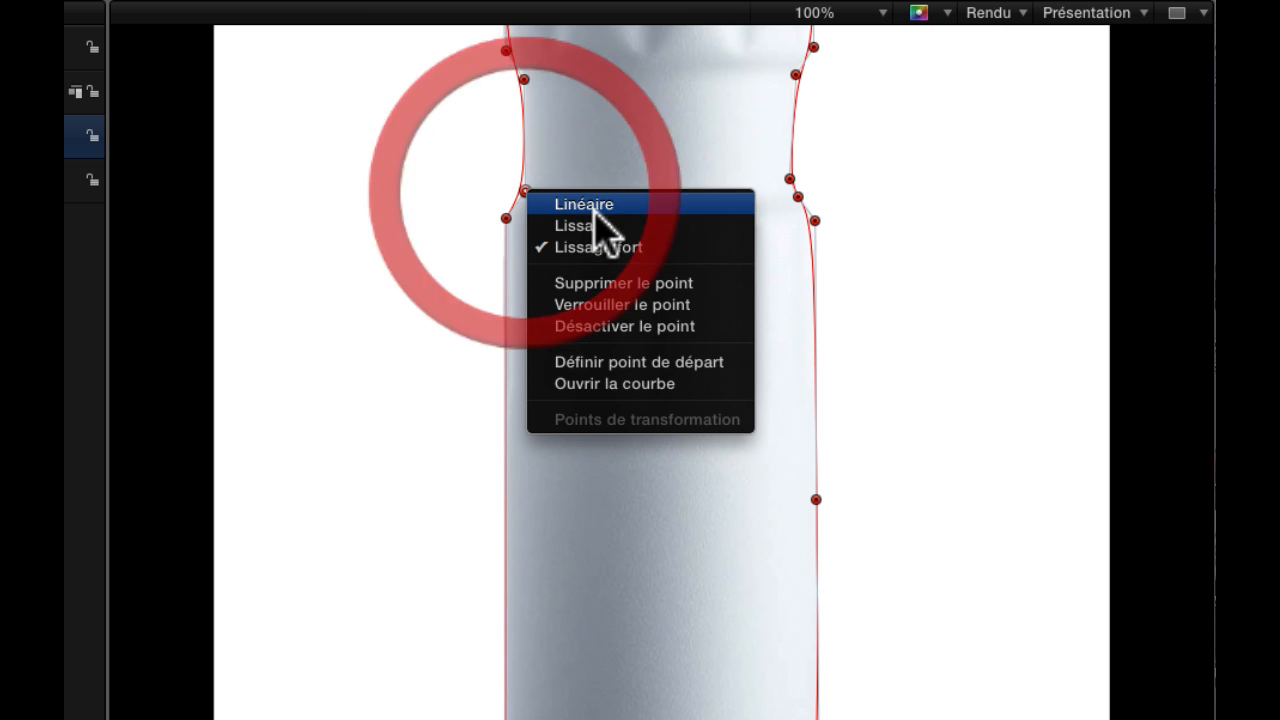
click(593, 220)
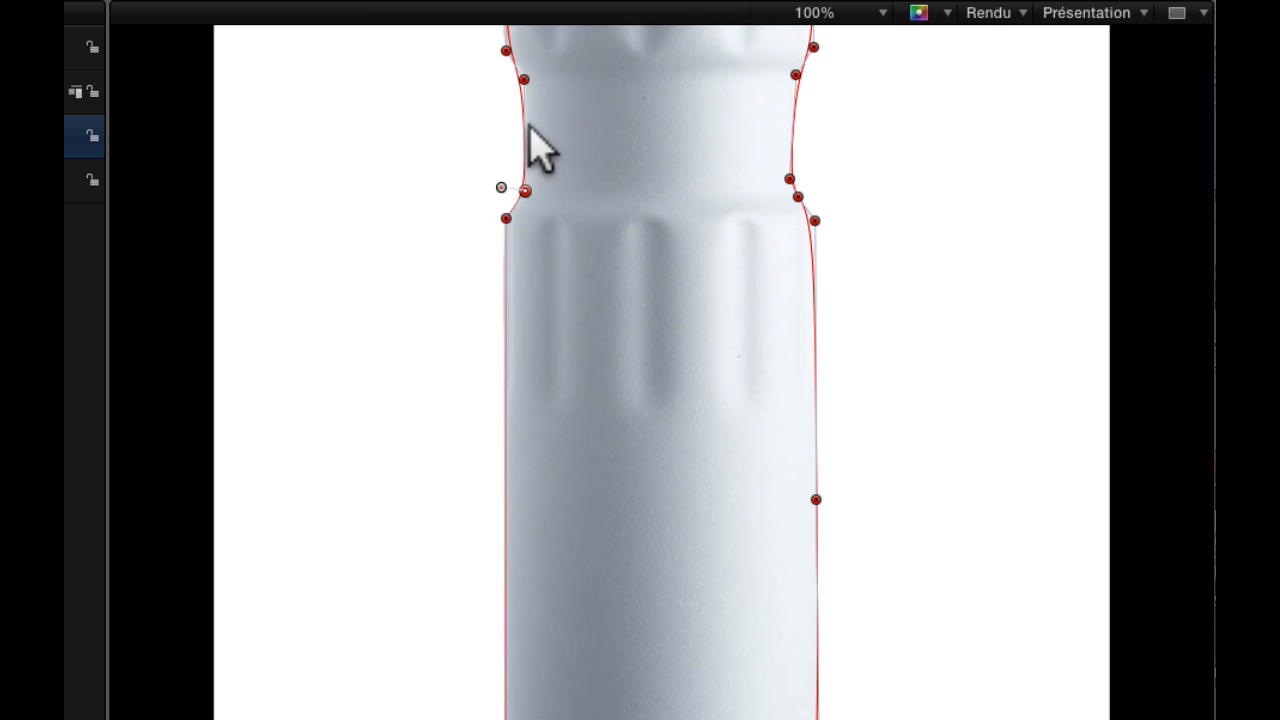
scroll(550, 130, up, 2)
scroll(560, 150, up, 1)
right_click(505, 213)
click(566, 246)
right_click(505, 108)
click(574, 138)
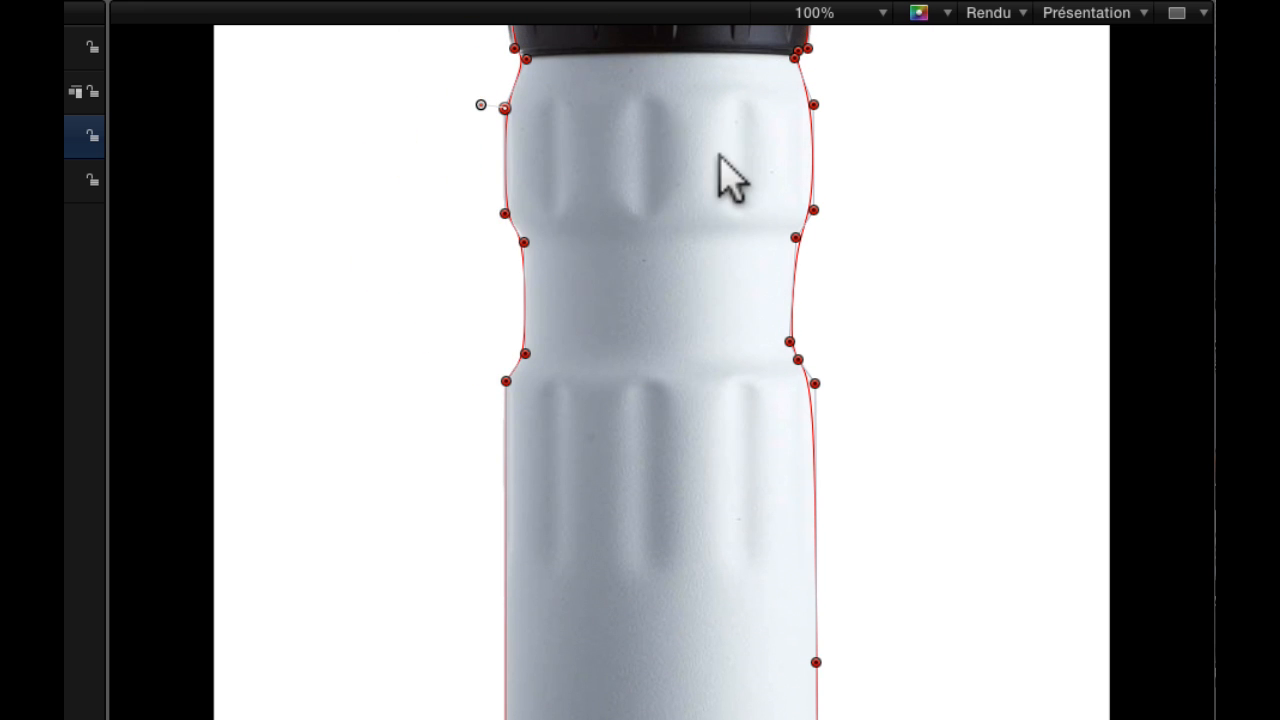
- Set the upper and lower control points on the left side of the wide cap ring to Lissage
scroll(560, 100, up, 1)
scroll(567, 100, up, 1)
right_click(505, 86)
click(558, 118)
click(505, 86)
right_click(512, 158)
click(563, 191)
- Turn off the dynamic guides and fine-tune the control points where the cap meets the body on the left side
drag(514, 158, 514, 157)
click(1110, 14)
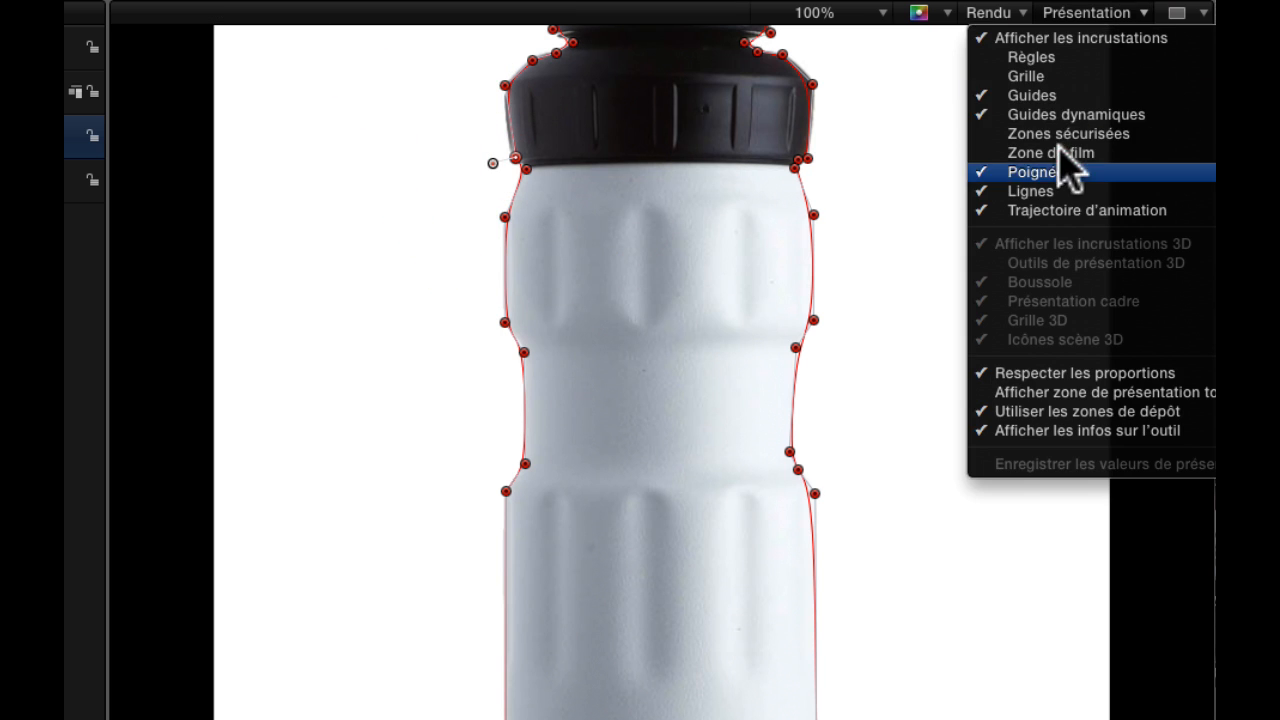
click(1062, 115)
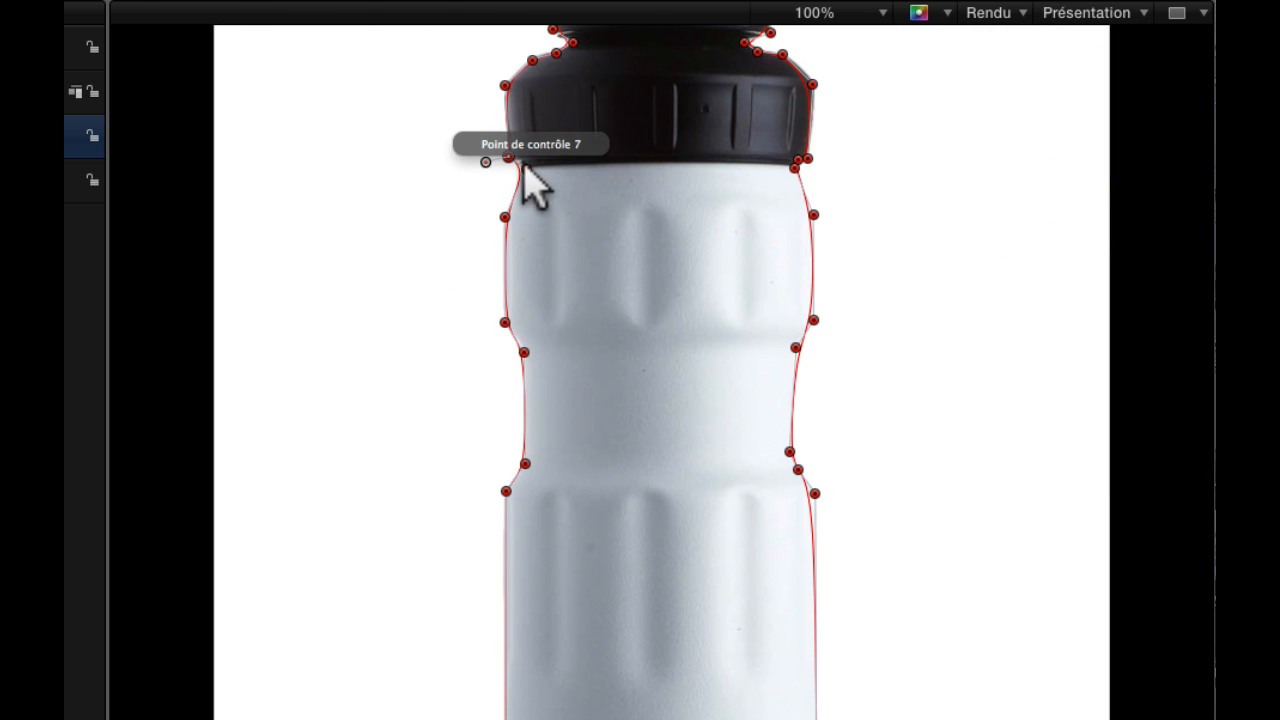
click(530, 168)
drag(531, 165, 527, 164)
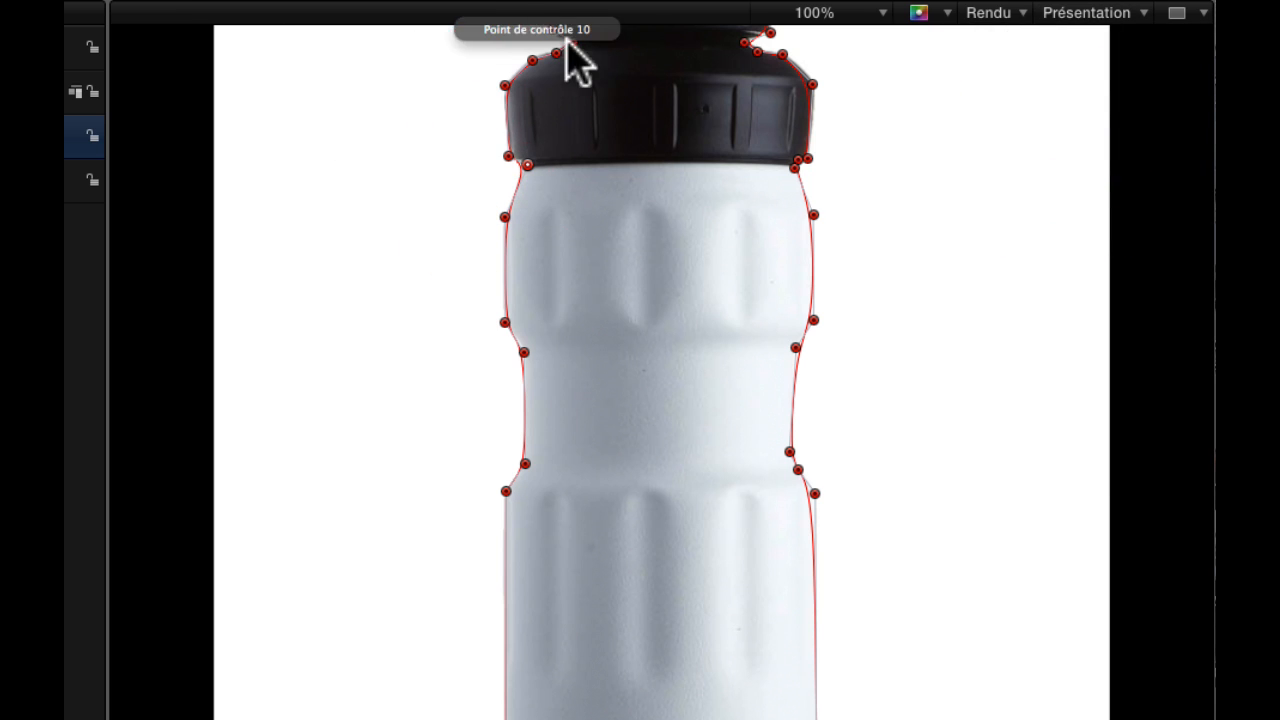
- Change the interpolation of the upper cap's top-left corner point and fine-tune the points along its left edge
scroll(560, 50, up, 6)
drag(554, 308, 551, 306)
right_click(553, 246)
click(575, 279)
click(554, 247)
click(550, 306)
- Adjust the B-Spline points at the spout's neck, changing the interpolation of the left base point and the point below the right lip
click(599, 231)
right_click(637, 214)
click(680, 248)
click(637, 180)
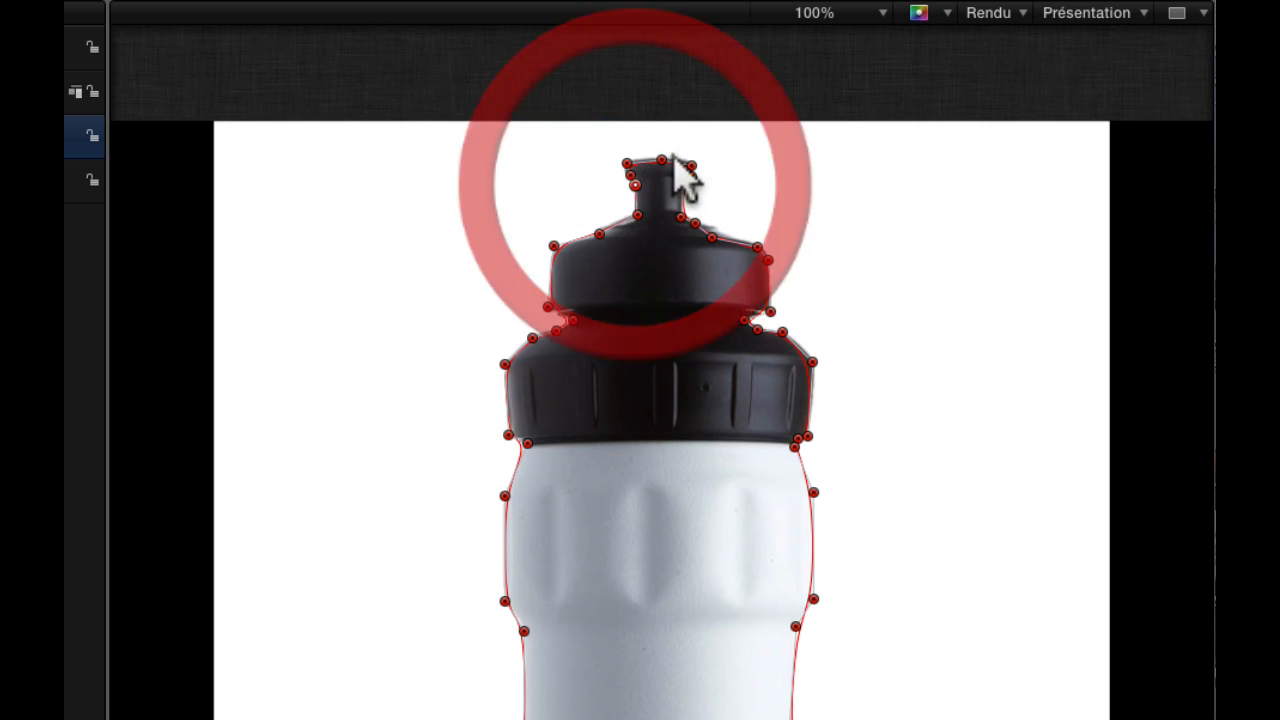
right_click(686, 179)
click(720, 212)
click(681, 218)
- Align the points along the top edge of the spout with its rim and change the interpolation of a rim point
click(660, 159)
click(692, 165)
right_click(665, 157)
click(712, 188)
click(660, 134)
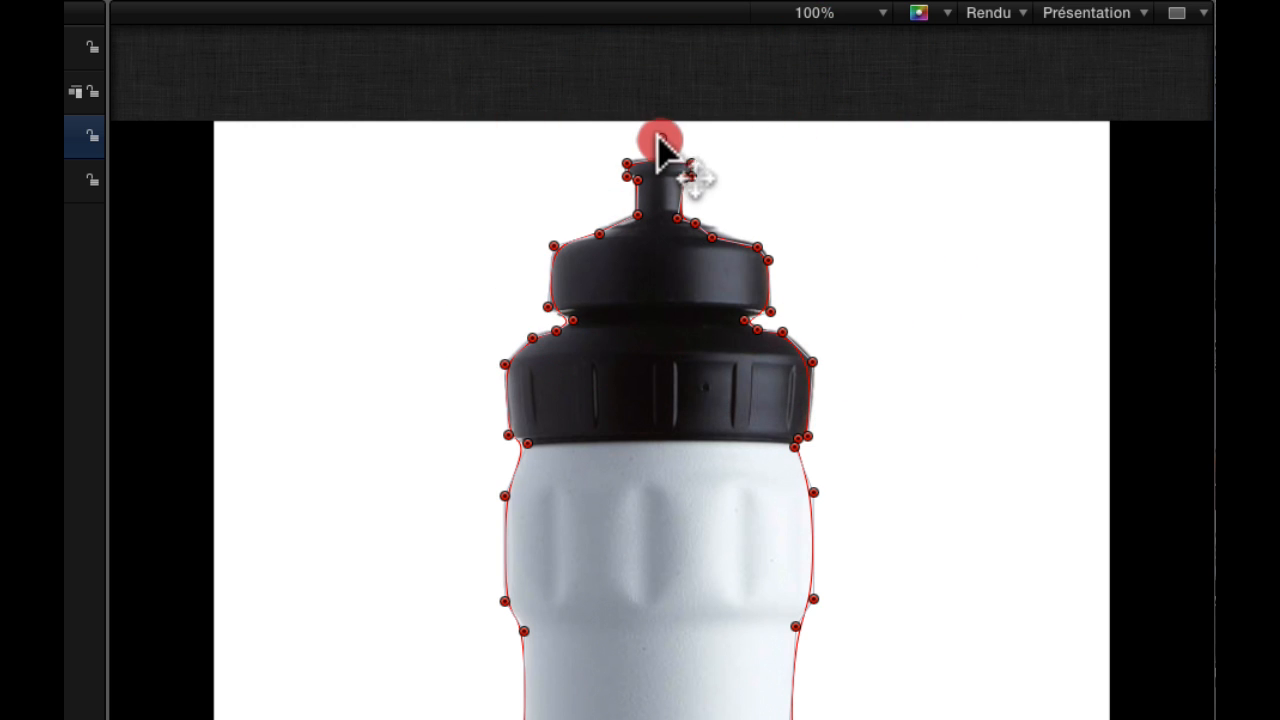
drag(627, 162, 628, 156)
click(691, 158)
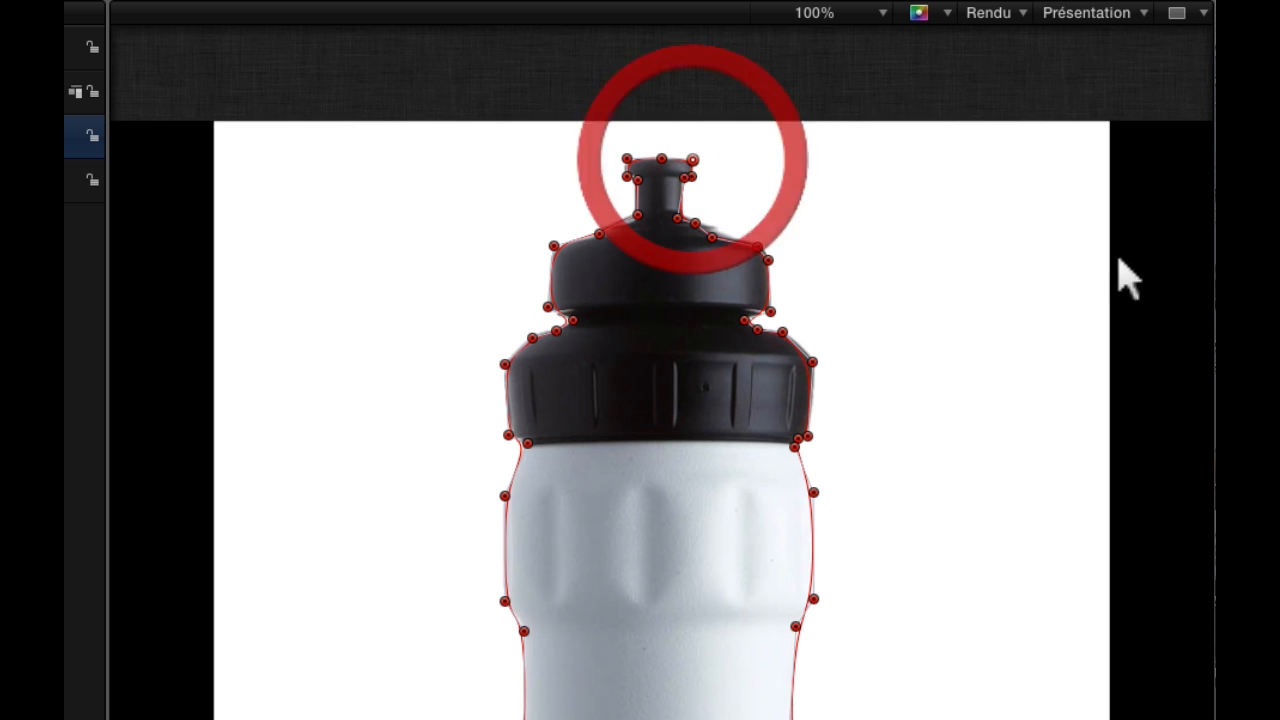
- Fine-tune the B-Spline points running from the spout's right base along the upper cap's right shoulder
click(675, 218)
drag(695, 223, 718, 235)
click(757, 246)
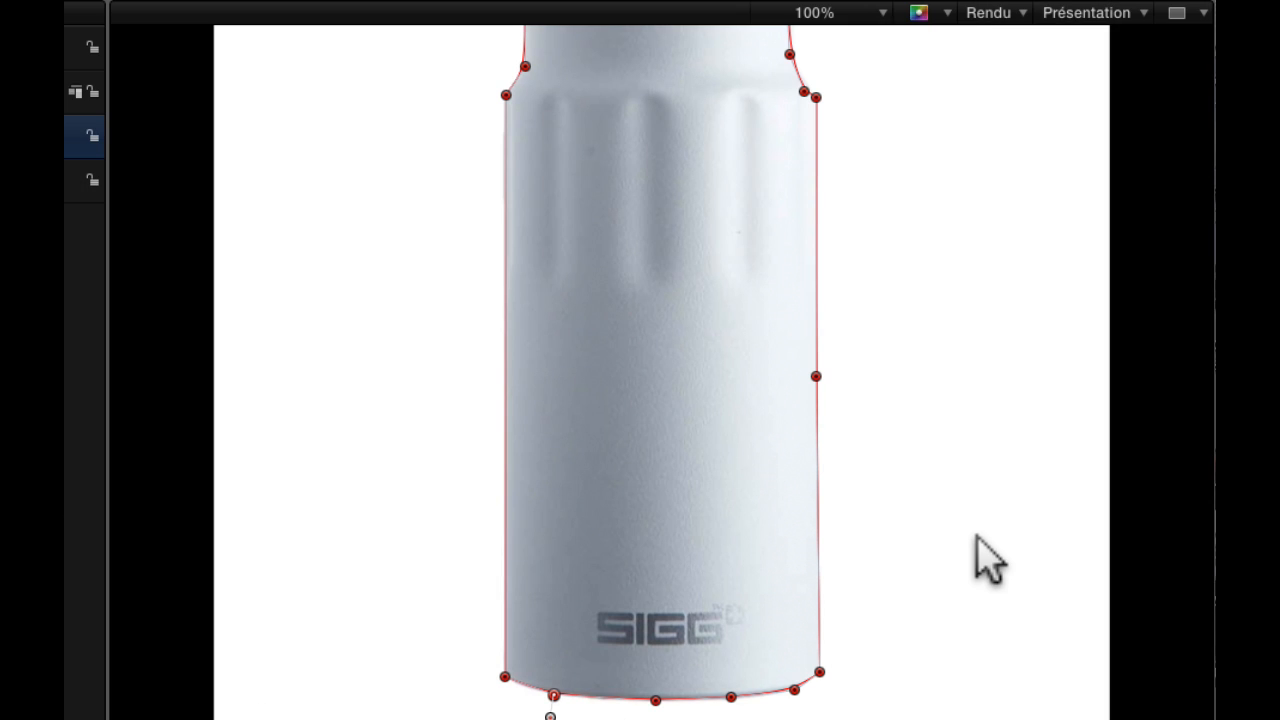
- Convert the finished B-Spline outline into a mask for the bottle image and deselect it
click(882, 13)
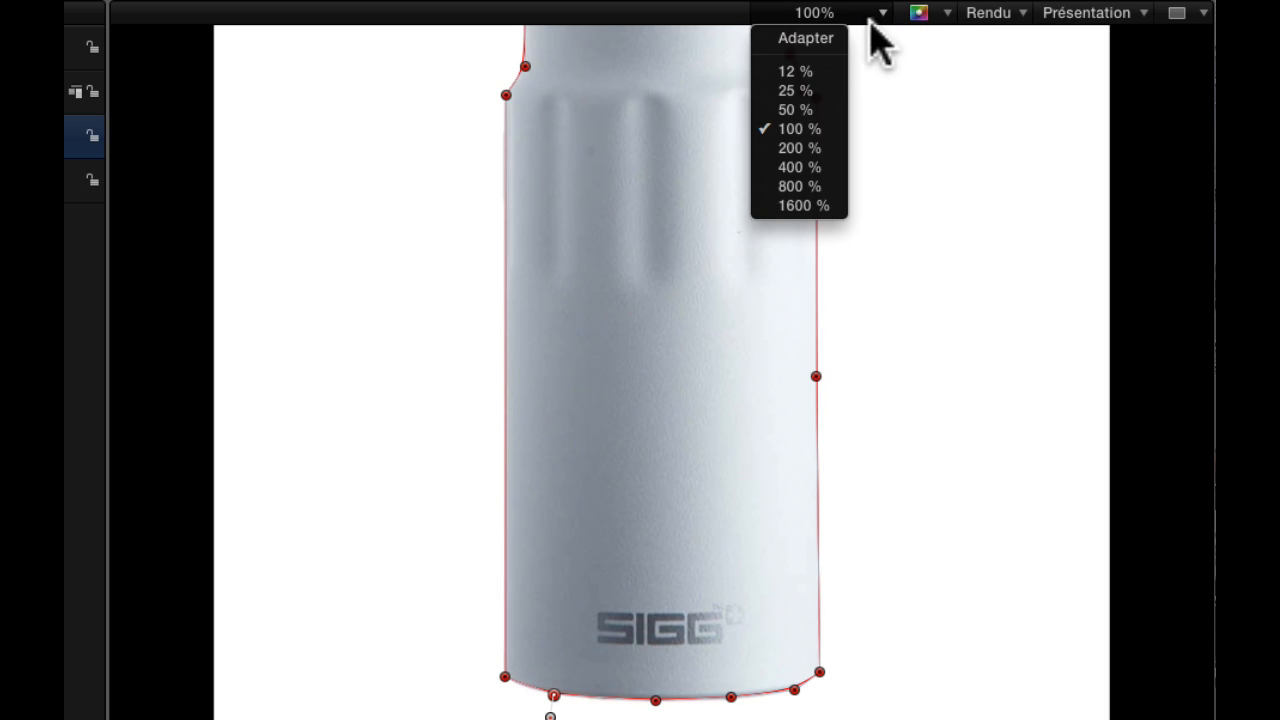
click(806, 40)
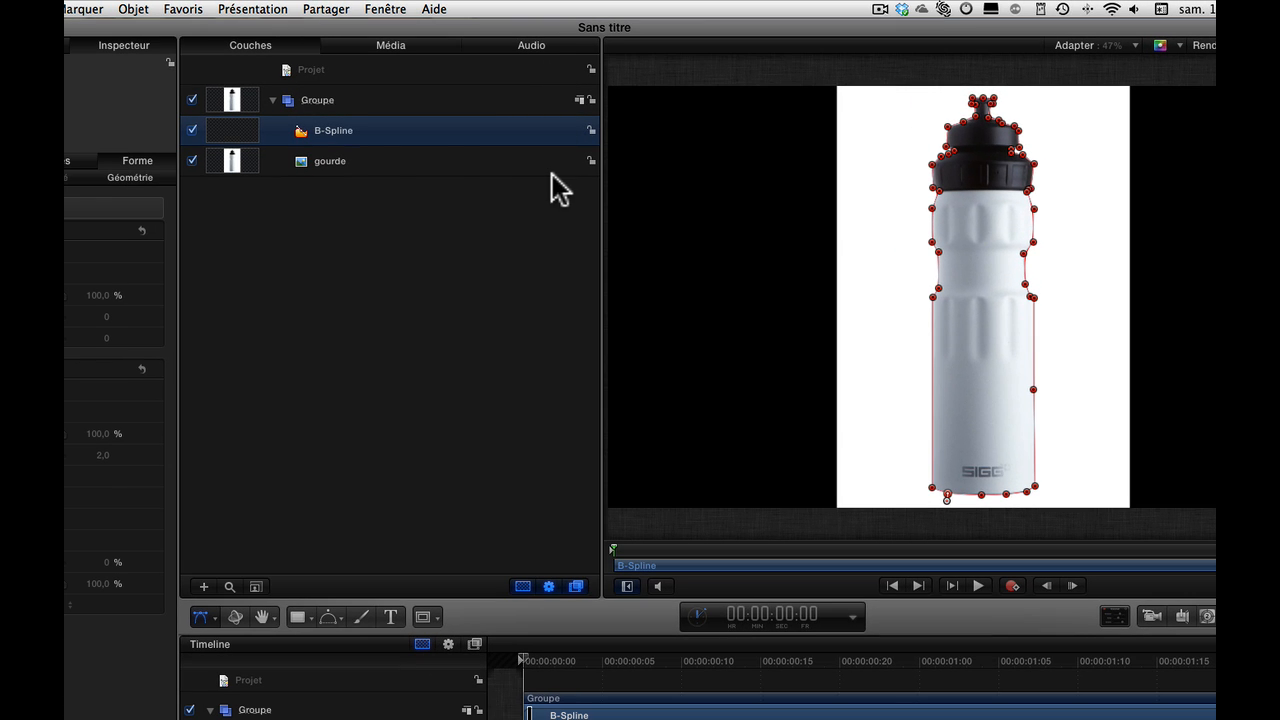
click(130, 12)
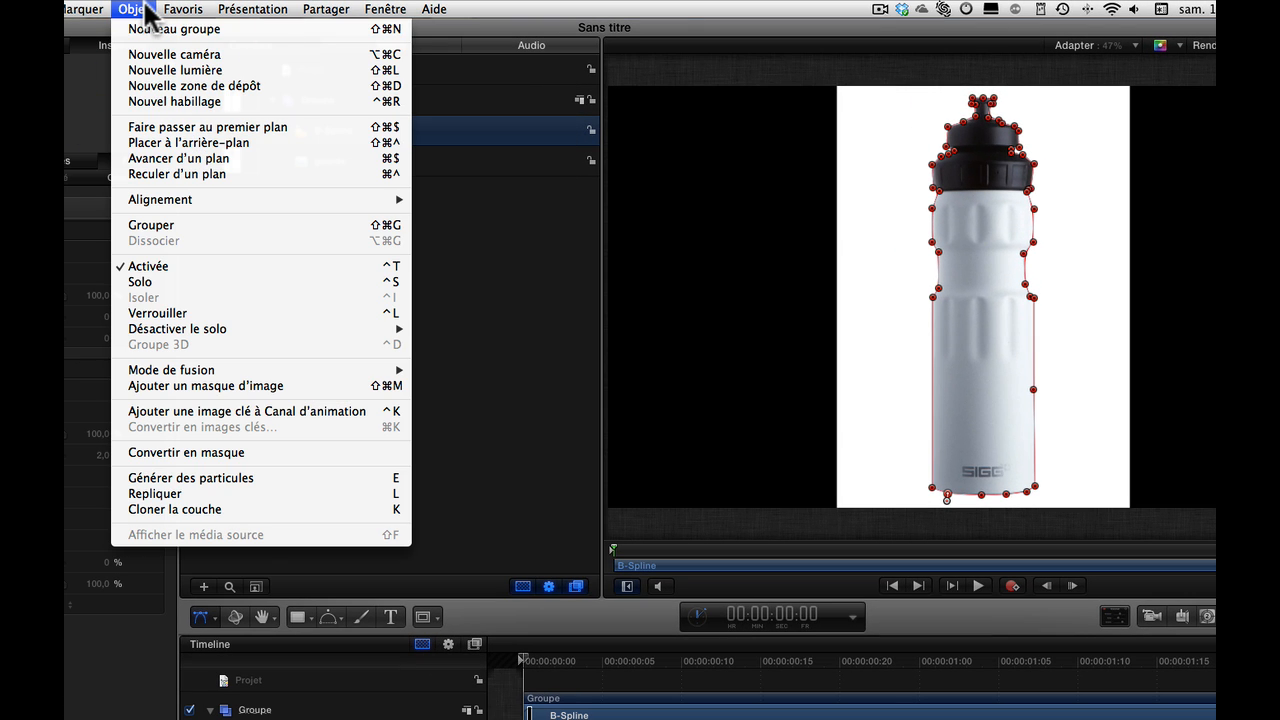
click(212, 452)
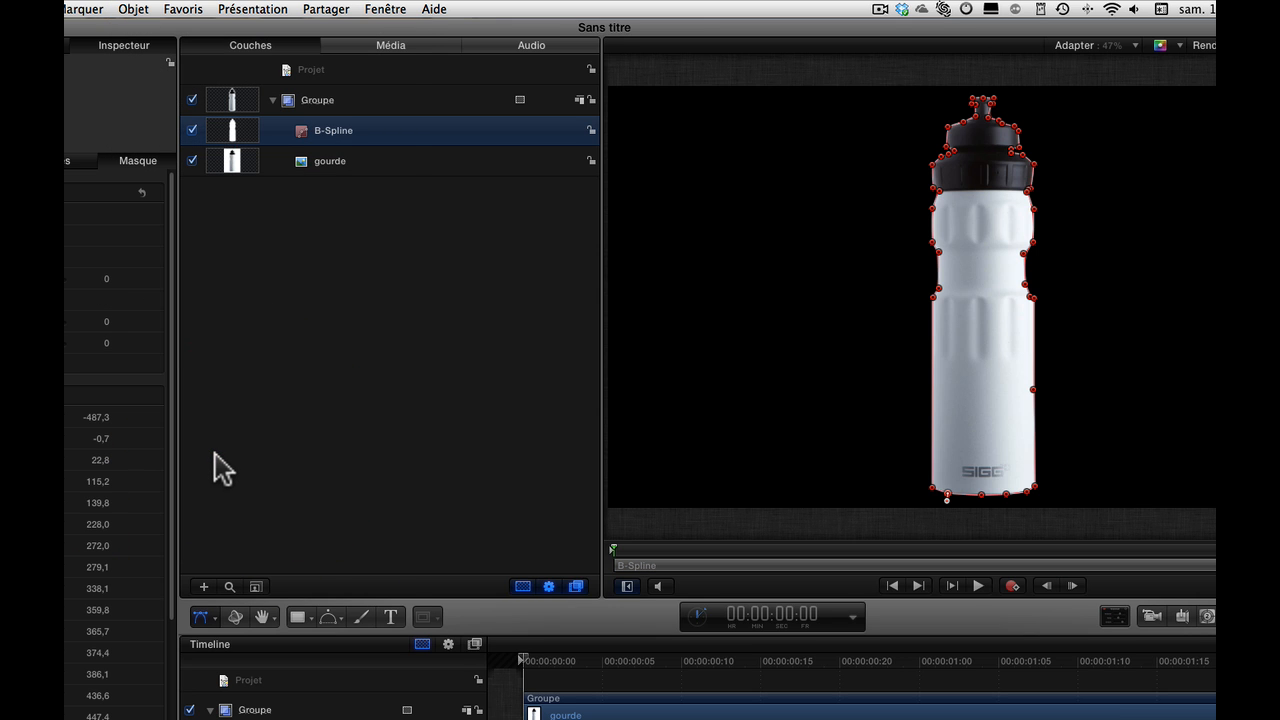
click(423, 237)
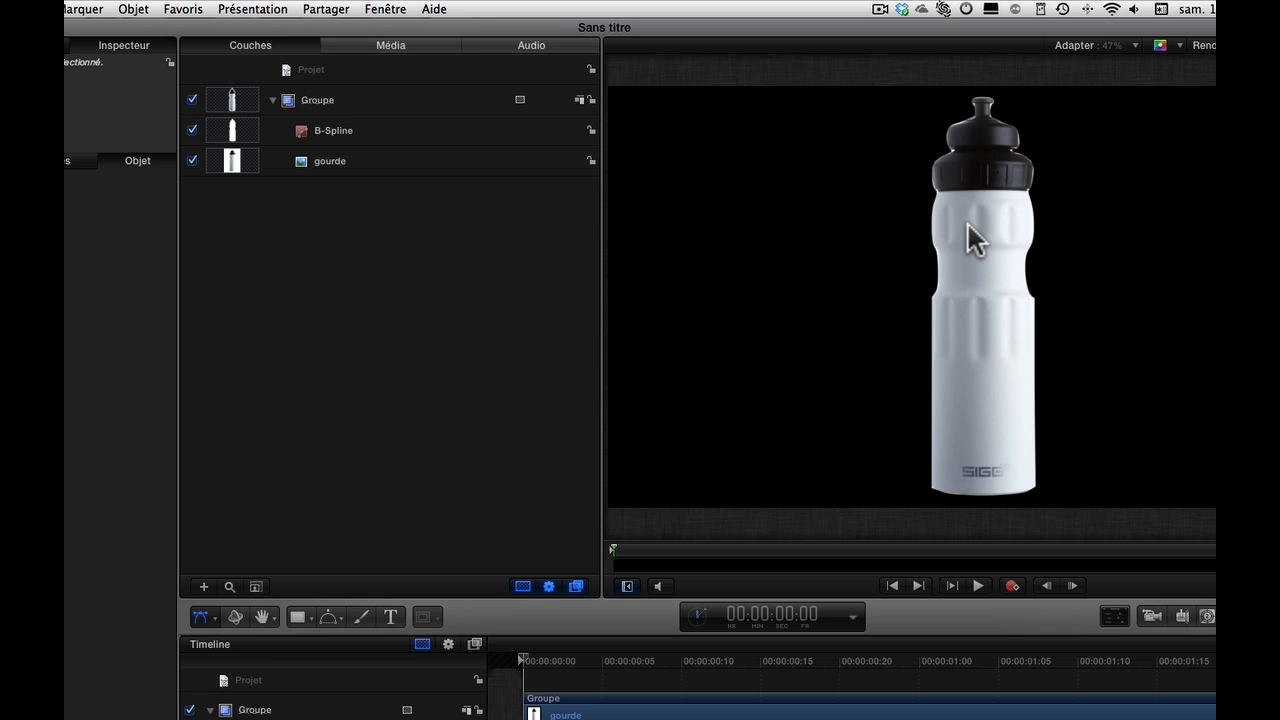
- Reposition the mask's control points along the spout's top edge and the left side of its neck
click(367, 136)
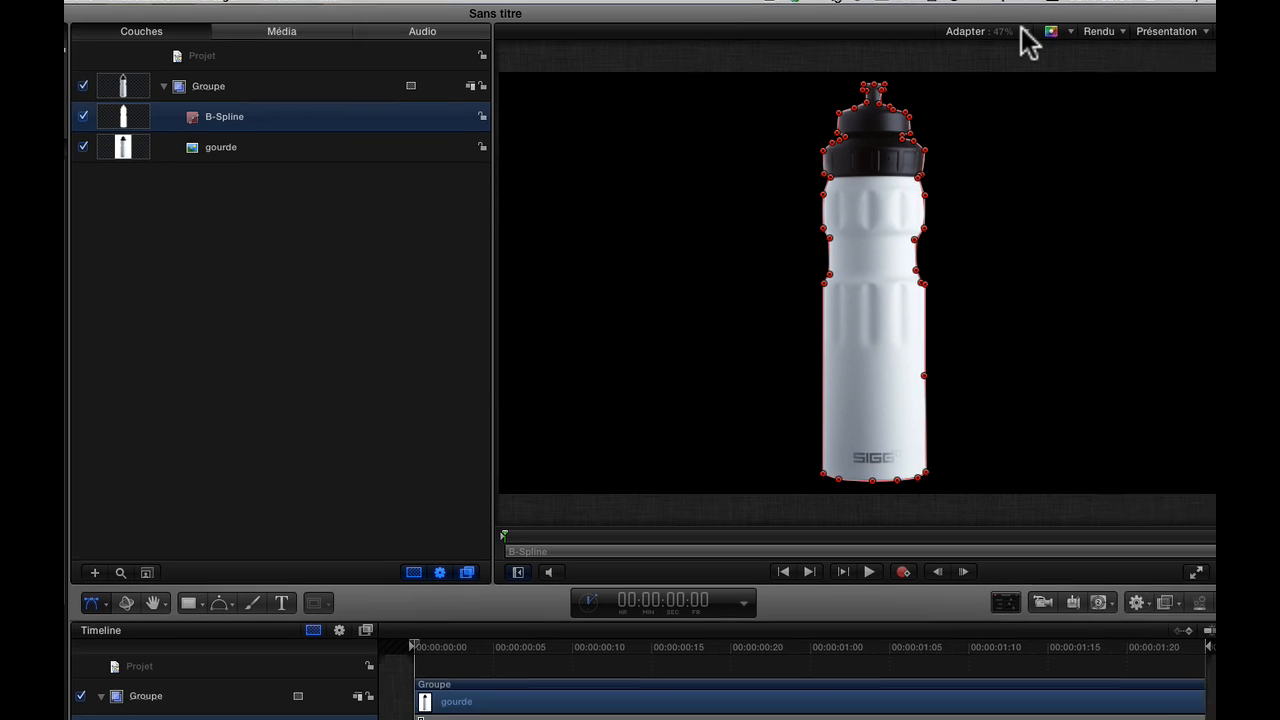
click(1125, 45)
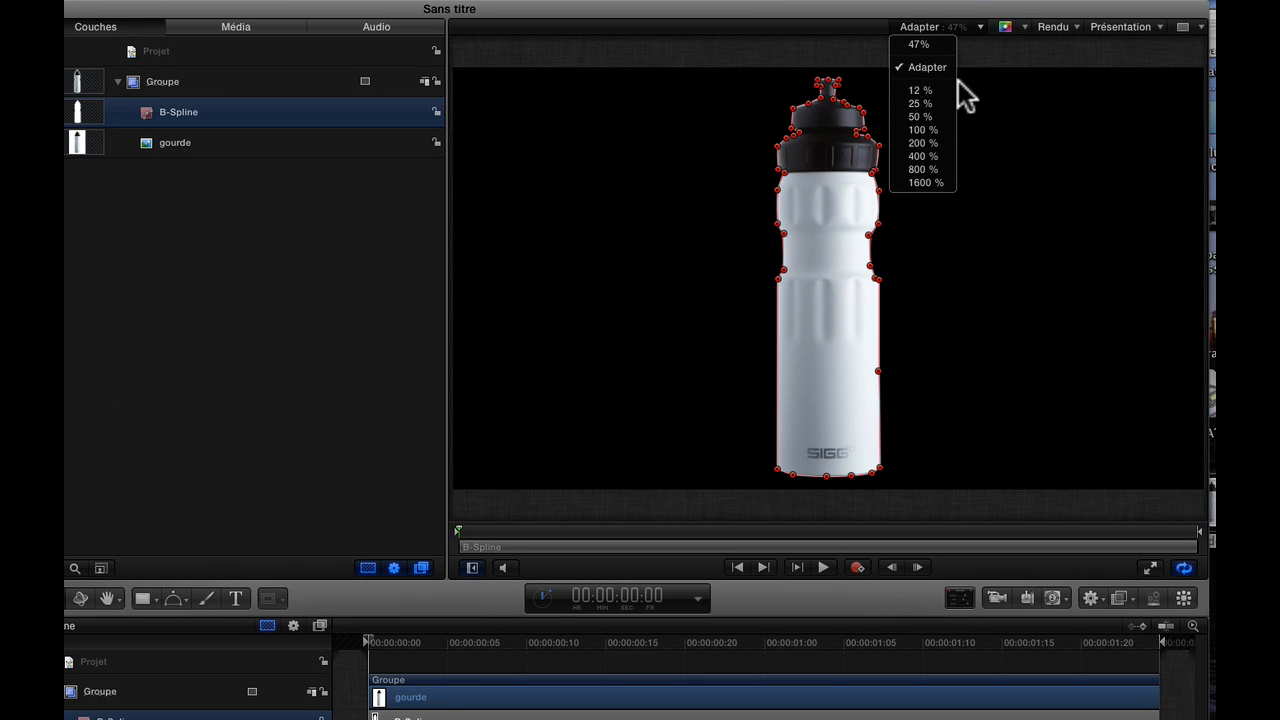
click(936, 157)
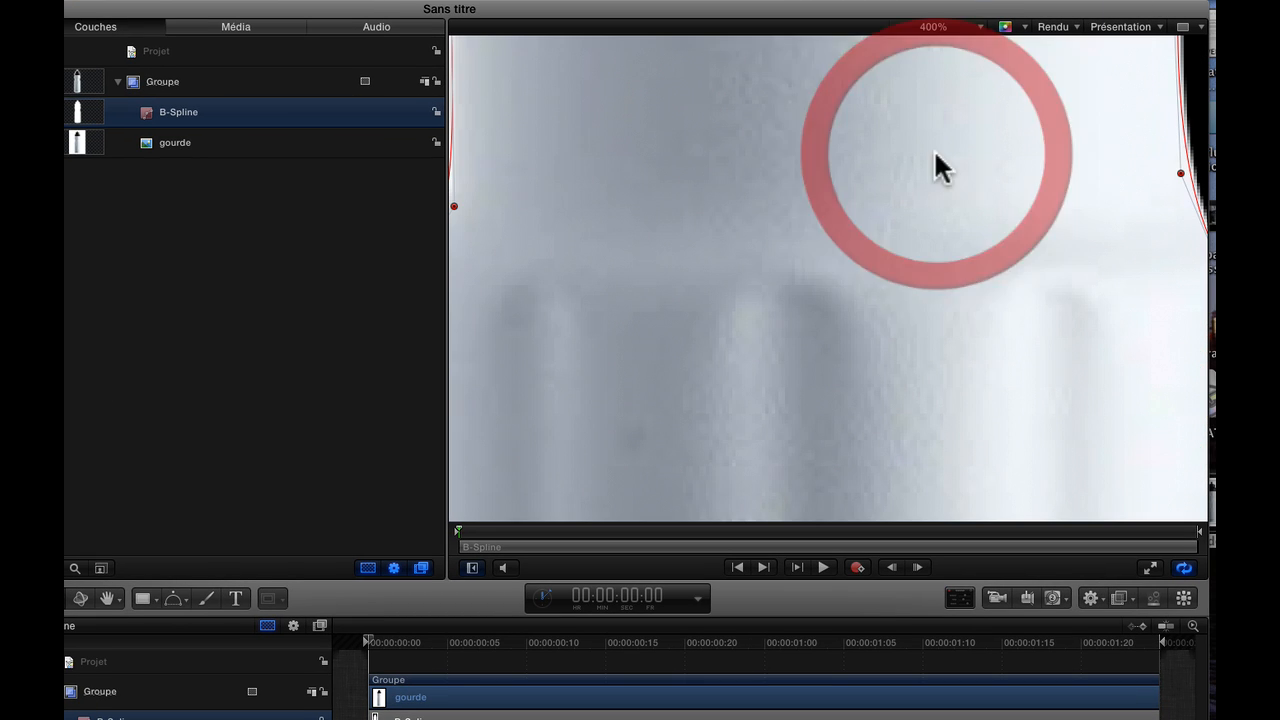
scroll(1040, 192, up, 10)
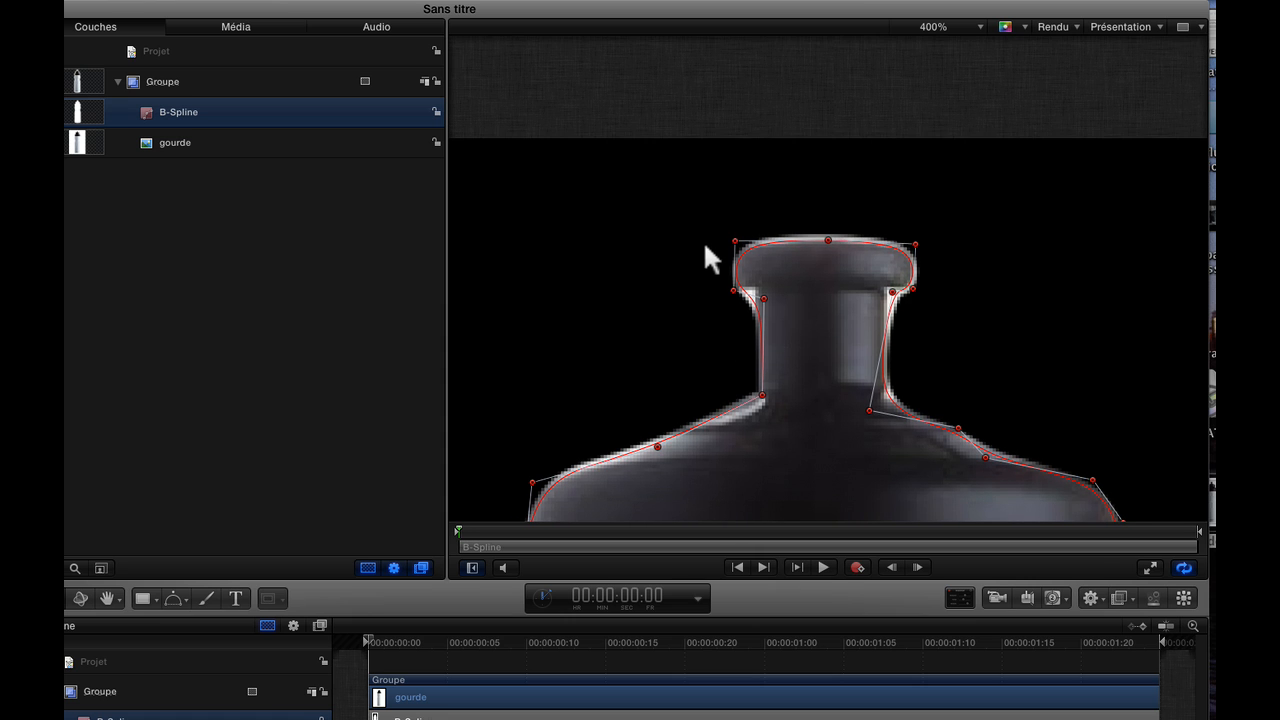
drag(828, 240, 827, 245)
drag(735, 241, 735, 244)
mouse_move(764, 296)
mouse_down()
mouse_move(731, 290)
mouse_move(761, 290)
mouse_up()
drag(762, 395, 761, 403)
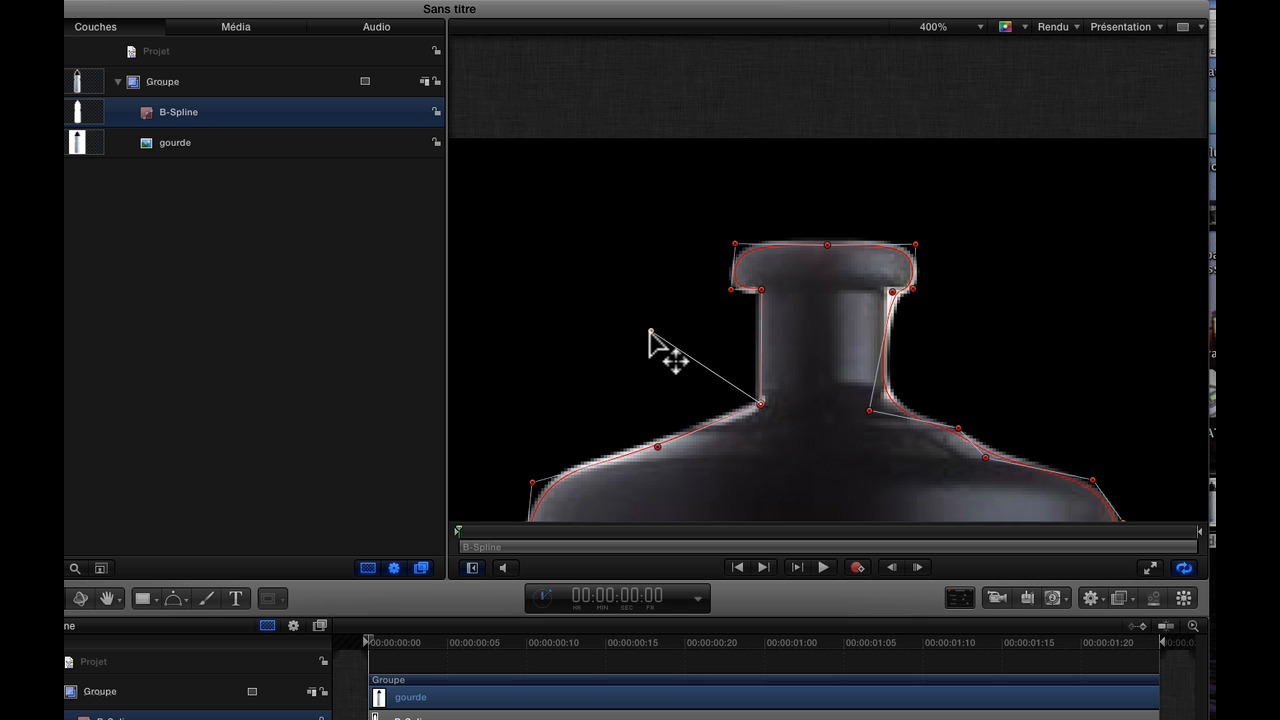
- Align the mask points on the right side of the spout's neck with its edge and make the base point a sharp corner
drag(870, 410, 921, 392)
drag(893, 291, 886, 289)
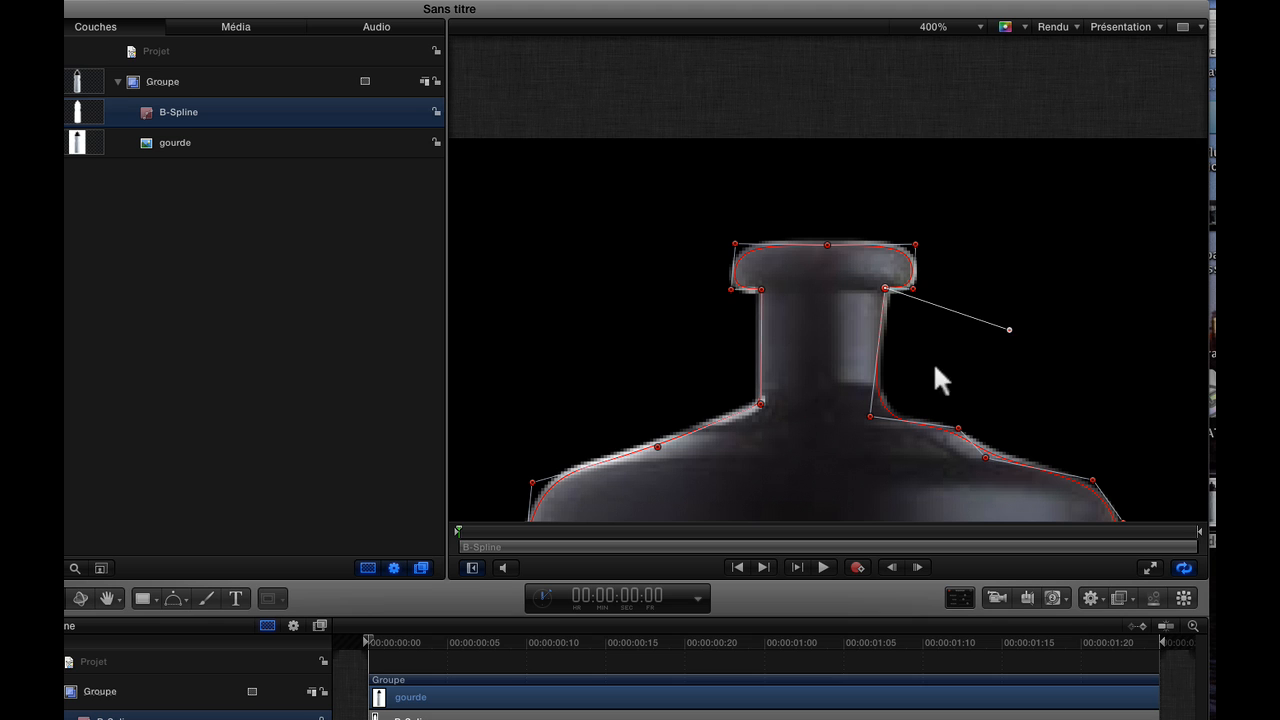
drag(966, 326, 982, 334)
right_click(870, 414)
click(892, 423)
mouse_move(871, 416)
mouse_down()
mouse_move(891, 408)
mouse_move(877, 411)
mouse_up()
drag(885, 289, 887, 291)
drag(877, 411, 884, 412)
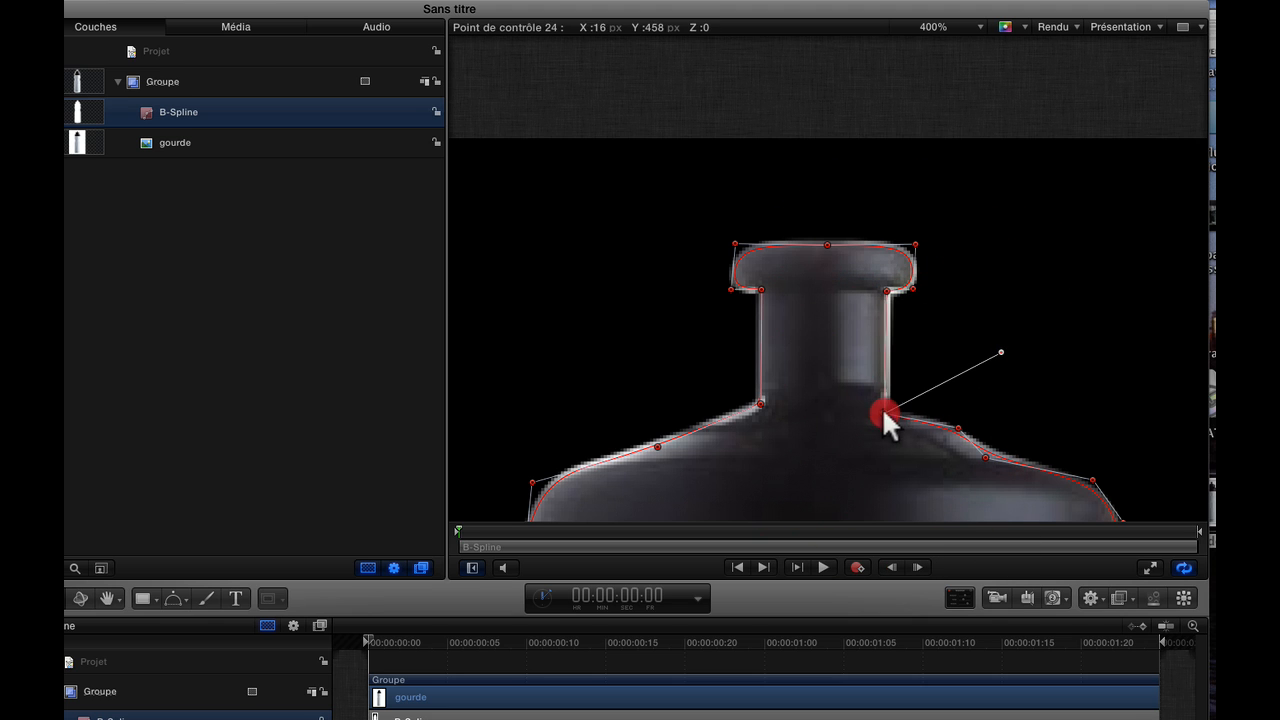
- Refine the mask at the upper cap's lower-right corner and change the interpolation of the groove point beneath it
click(958, 430)
scroll(1036, 456, right, 5)
scroll(1036, 456, down, 4)
drag(888, 467, 876, 469)
drag(821, 477, 812, 477)
right_click(820, 480)
click(855, 484)
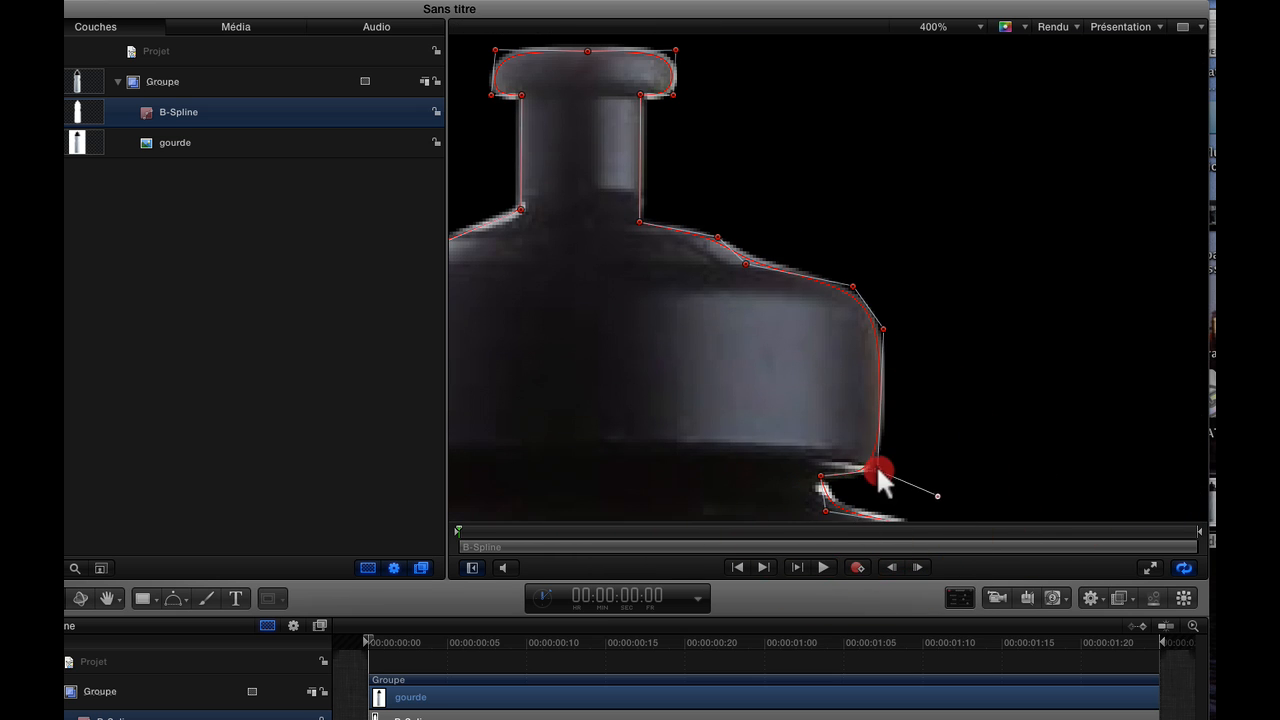
- Adjust the mask points down the bottle's right side from the cap ring to the body
scroll(880, 468, down, 4)
scroll(895, 460, down, 1)
click(932, 301)
click(1022, 380)
scroll(1030, 380, down, 8)
click(967, 326)
drag(1004, 300, 971, 300)
scroll(1039, 345, down, 10)
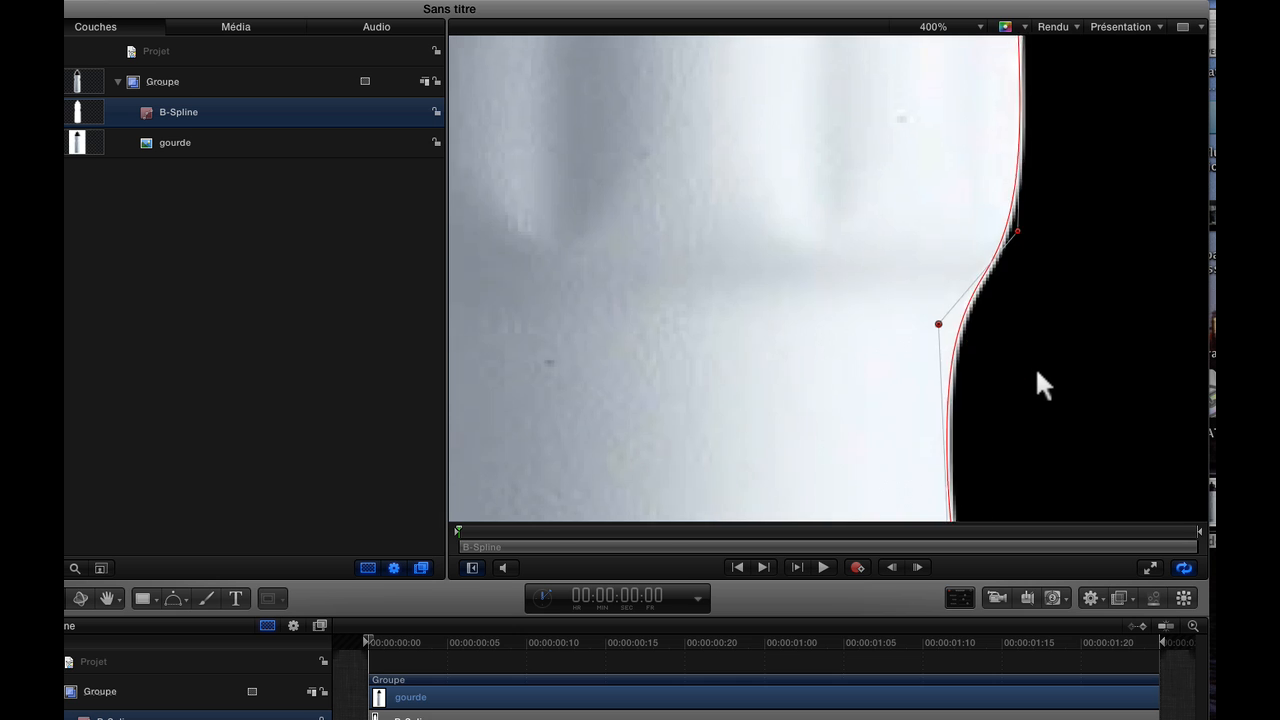
- Change the interpolation of the mask points on the right side below the waist and at the bottle's bottom-right corner
right_click(1024, 334)
click(1062, 357)
scroll(1047, 360, down, 15)
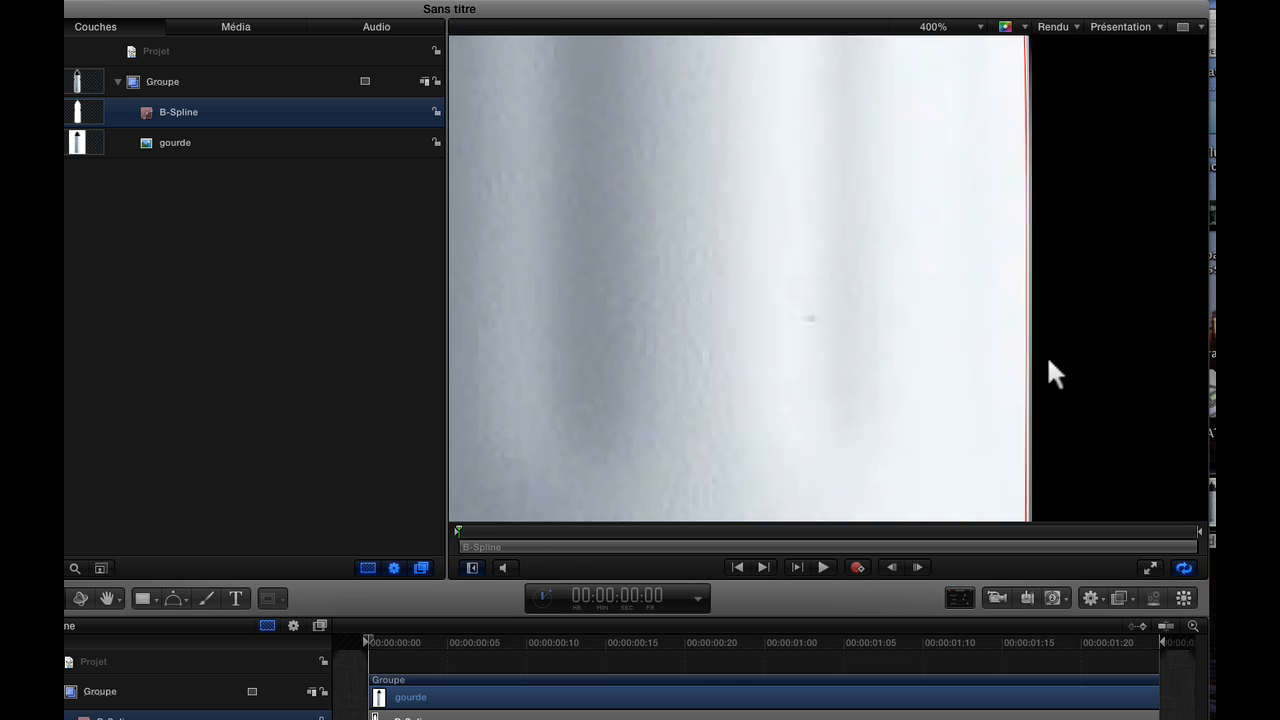
right_click(1036, 332)
click(1066, 357)
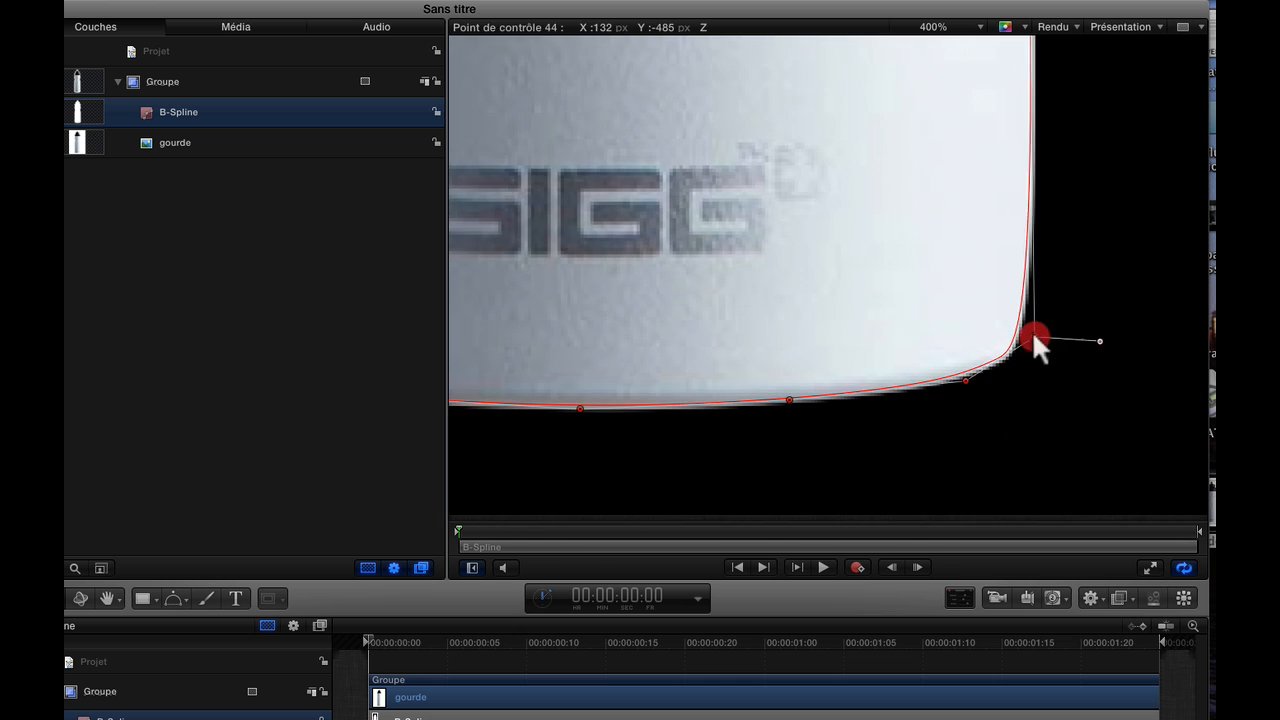
- Refine the mask points along the bottle's left side, changing the interpolation of one of them
scroll(775, 365, left, 15)
right_click(747, 306)
click(785, 332)
mouse_move(747, 307)
mouse_down()
mouse_move(686, 334)
mouse_move(693, 308)
mouse_move(747, 307)
mouse_up()
scroll(720, 175, up, 15)
click(743, 306)
mouse_move(613, 298)
mouse_down()
mouse_move(666, 299)
mouse_move(626, 300)
mouse_up()
- Try to bring the mask point at the bottle's bottom-left corner onto its edge and change its point options
scroll(645, 342, down, 15)
scroll(644, 341, down, 10)
drag(689, 403, 744, 405)
double_click(699, 408)
right_click(618, 419)
click(792, 388)
- Switch the B-Spline mask to Points de montage and adjust its bottom-left corner point
click(178, 112)
right_click(789, 341)
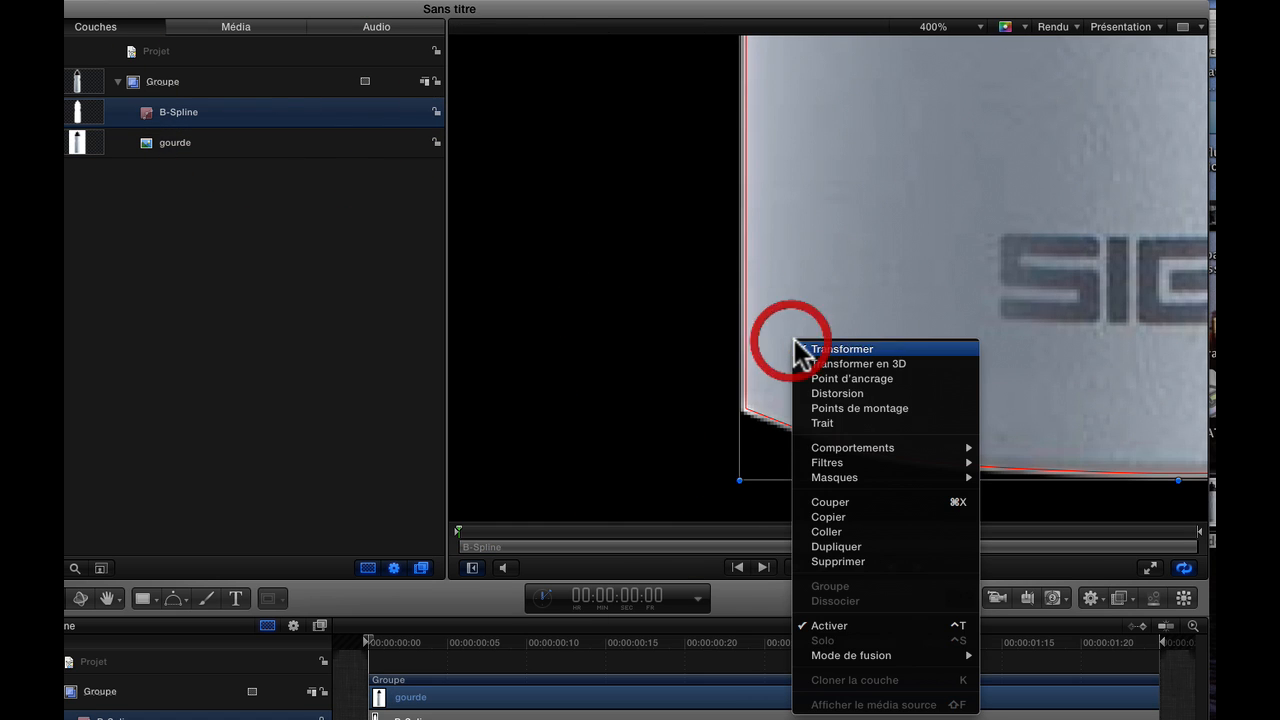
click(832, 411)
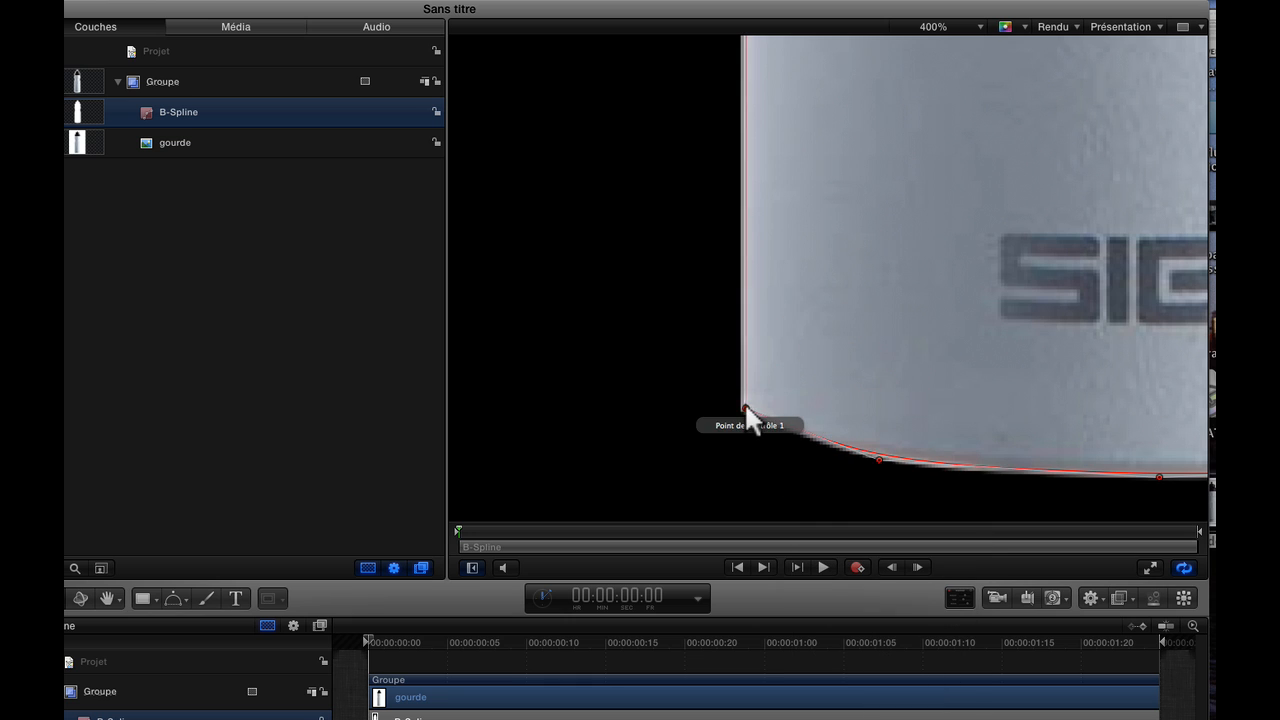
click(744, 407)
click(686, 386)
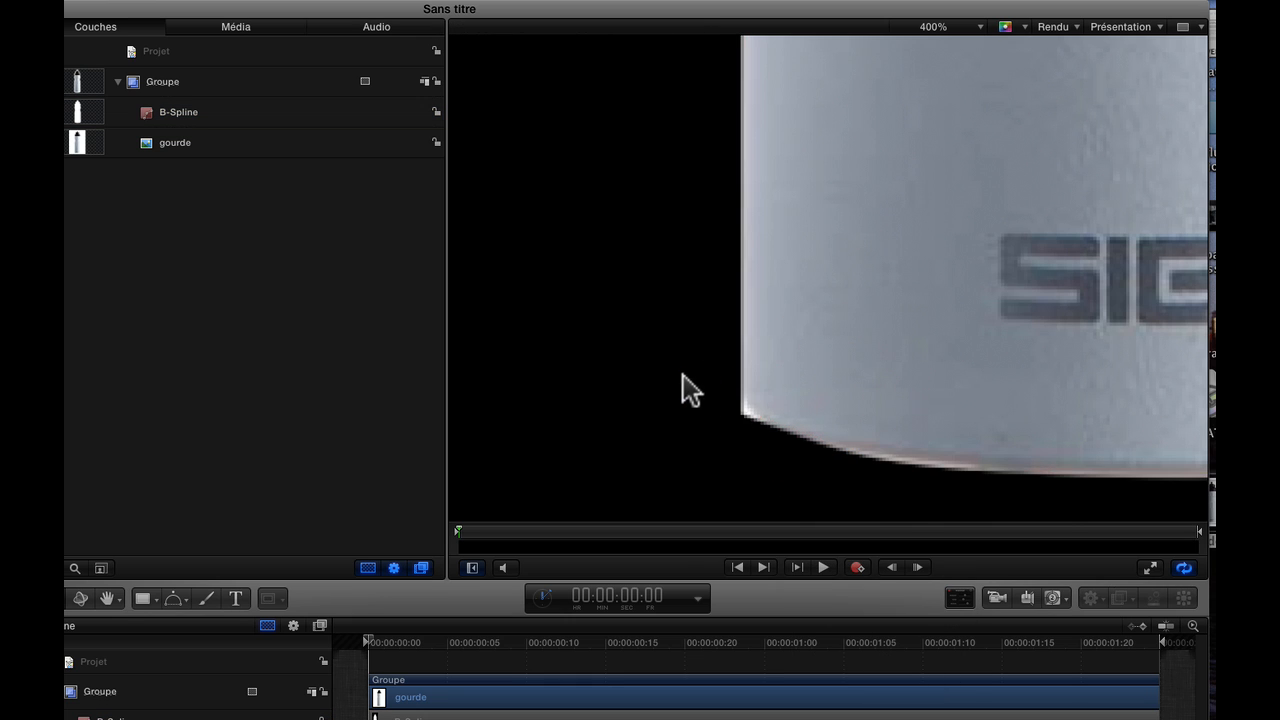
right_click(888, 318)
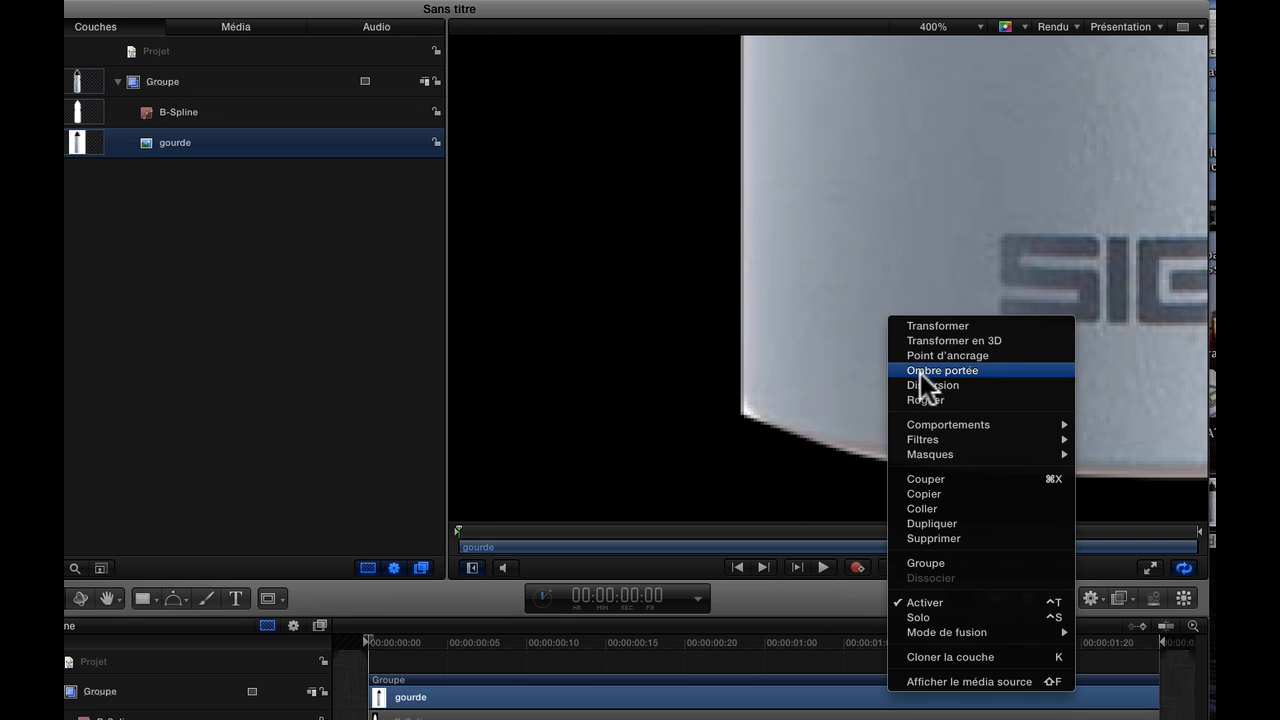
click(486, 311)
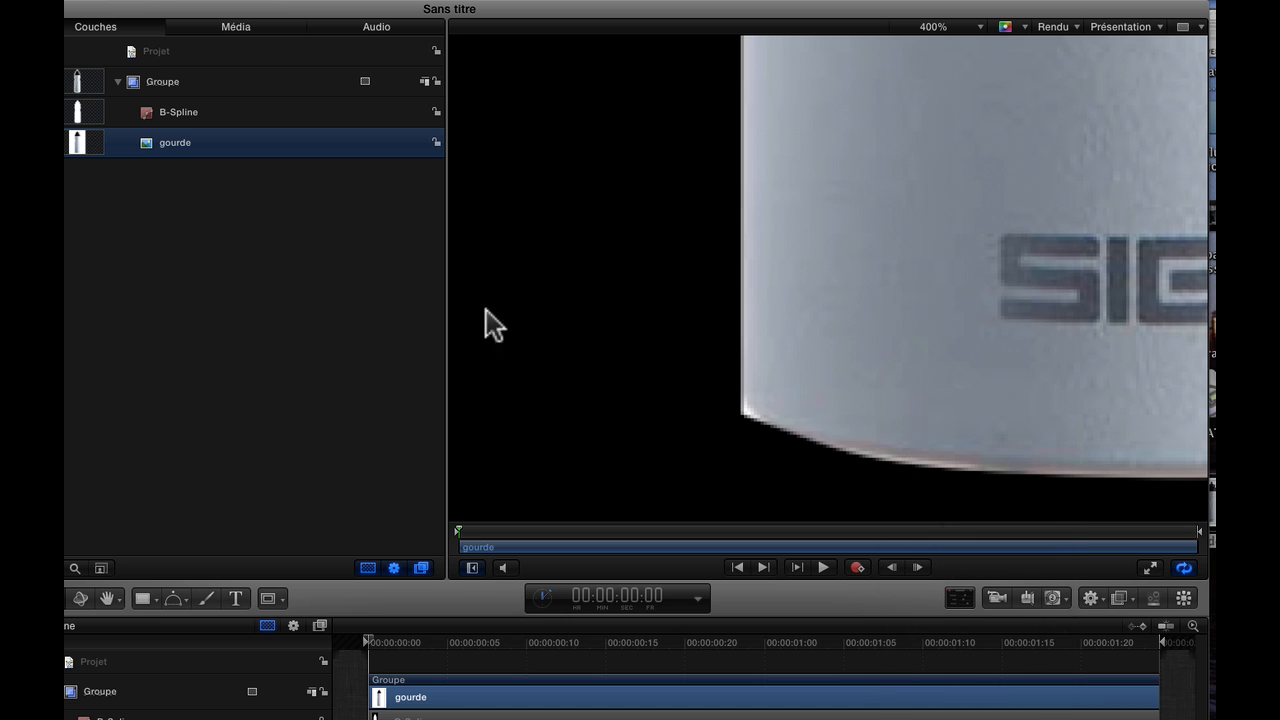
- Return the B-Spline mask to Points de montage and adjust the base point next to the bottom-left corner
click(201, 110)
right_click(985, 287)
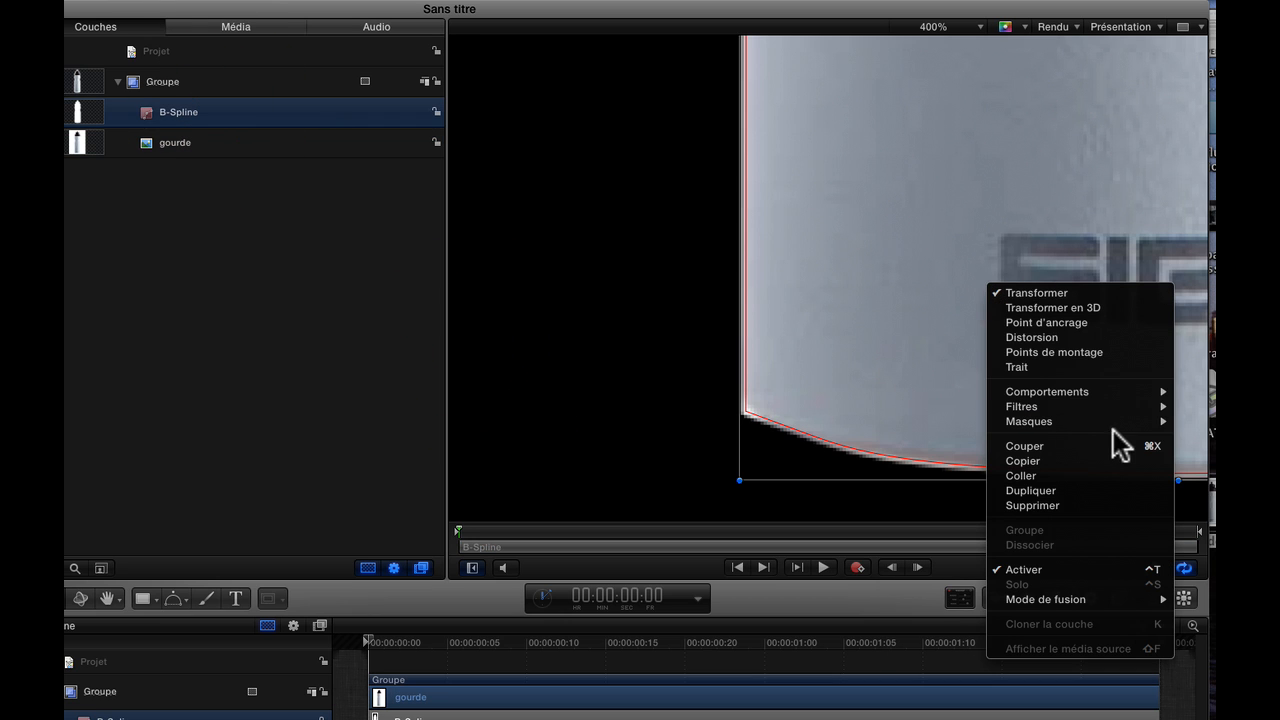
click(1058, 352)
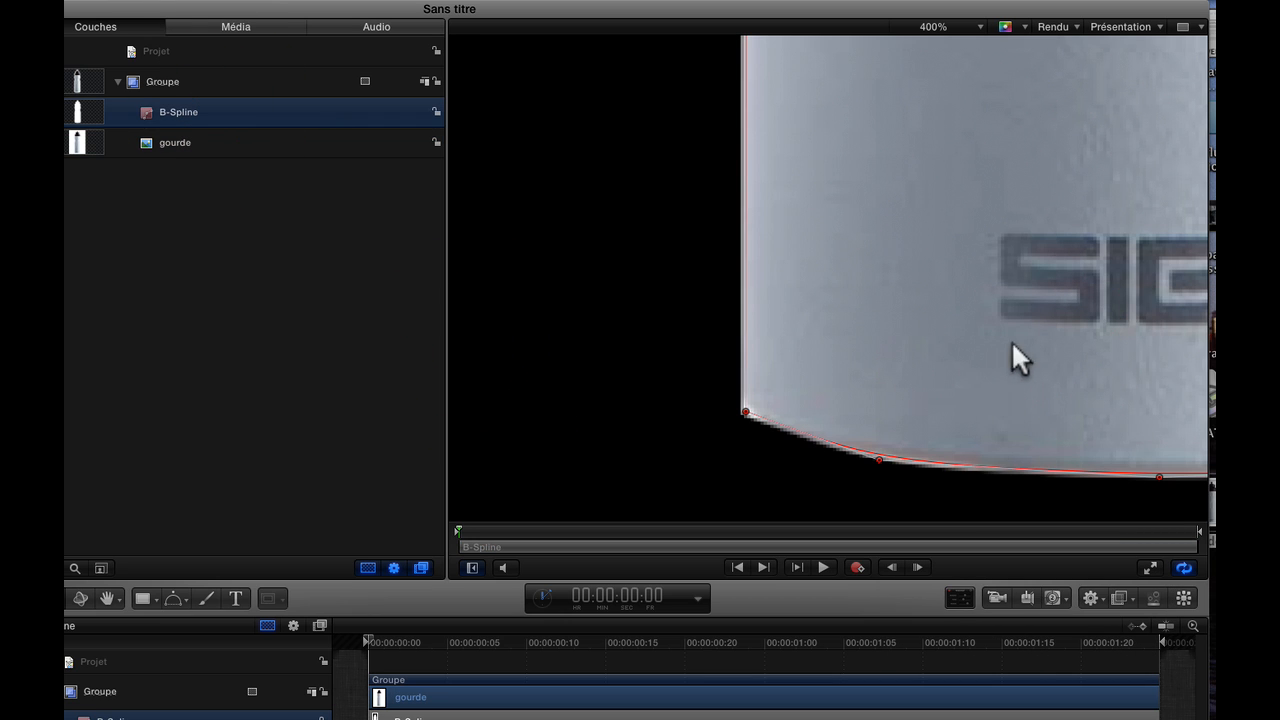
click(880, 460)
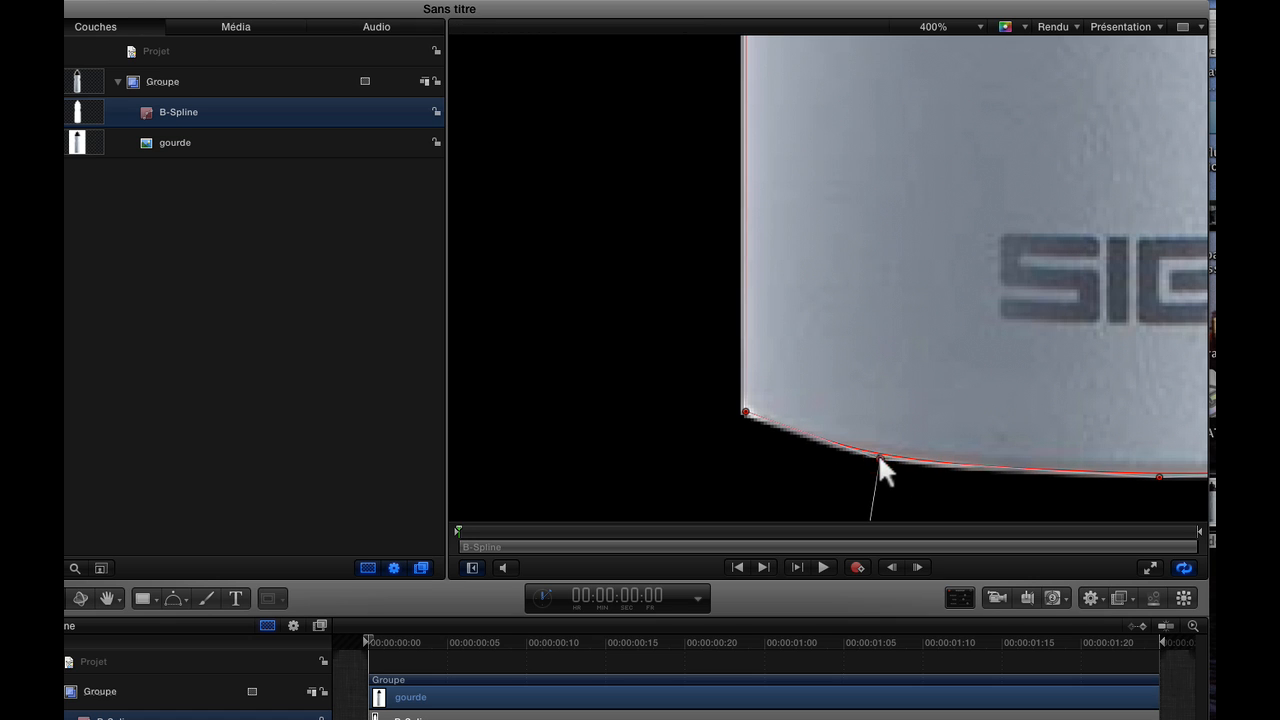
- Rotate the group containing the masked bottle to -28° and scale it to 112 %
click(970, 27)
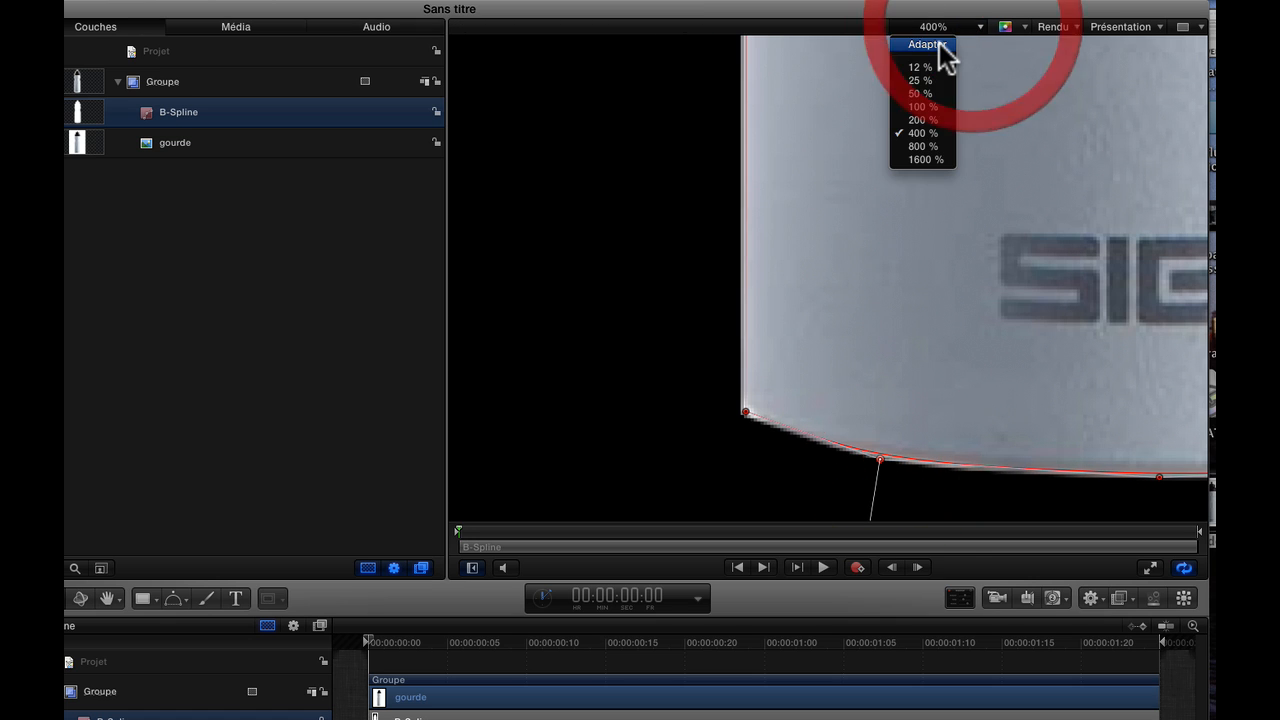
click(940, 47)
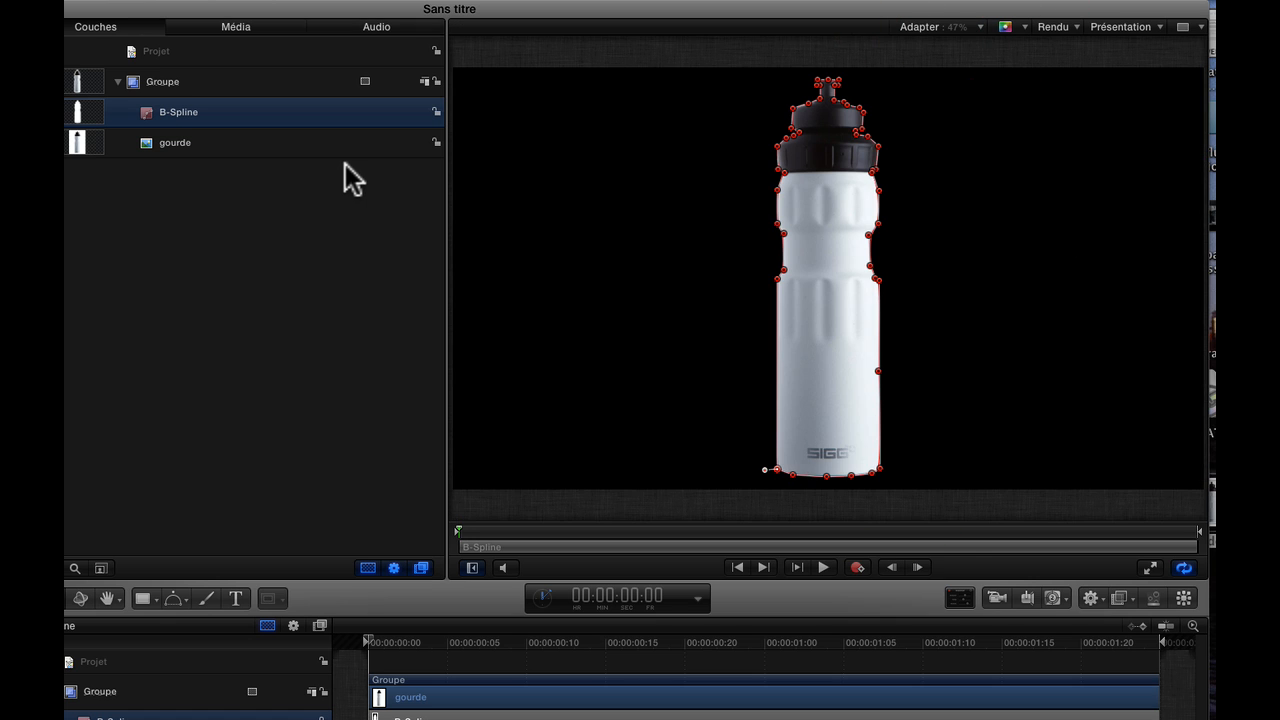
click(352, 285)
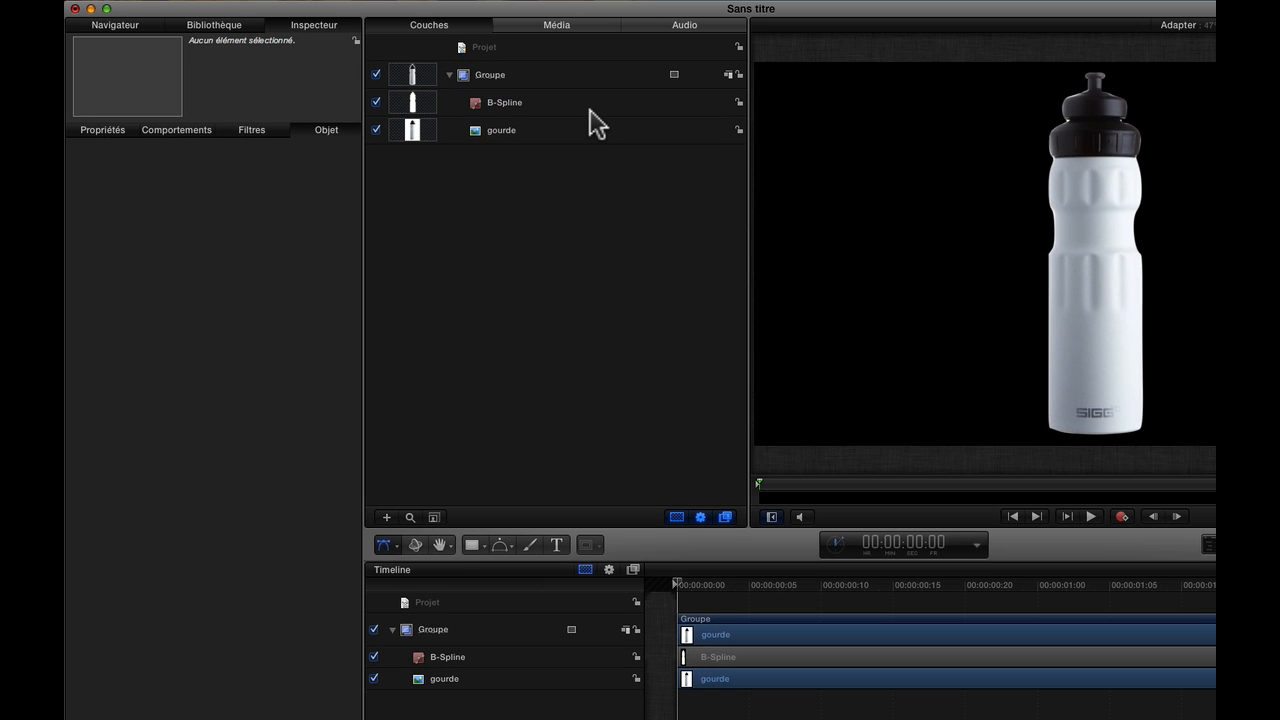
click(531, 75)
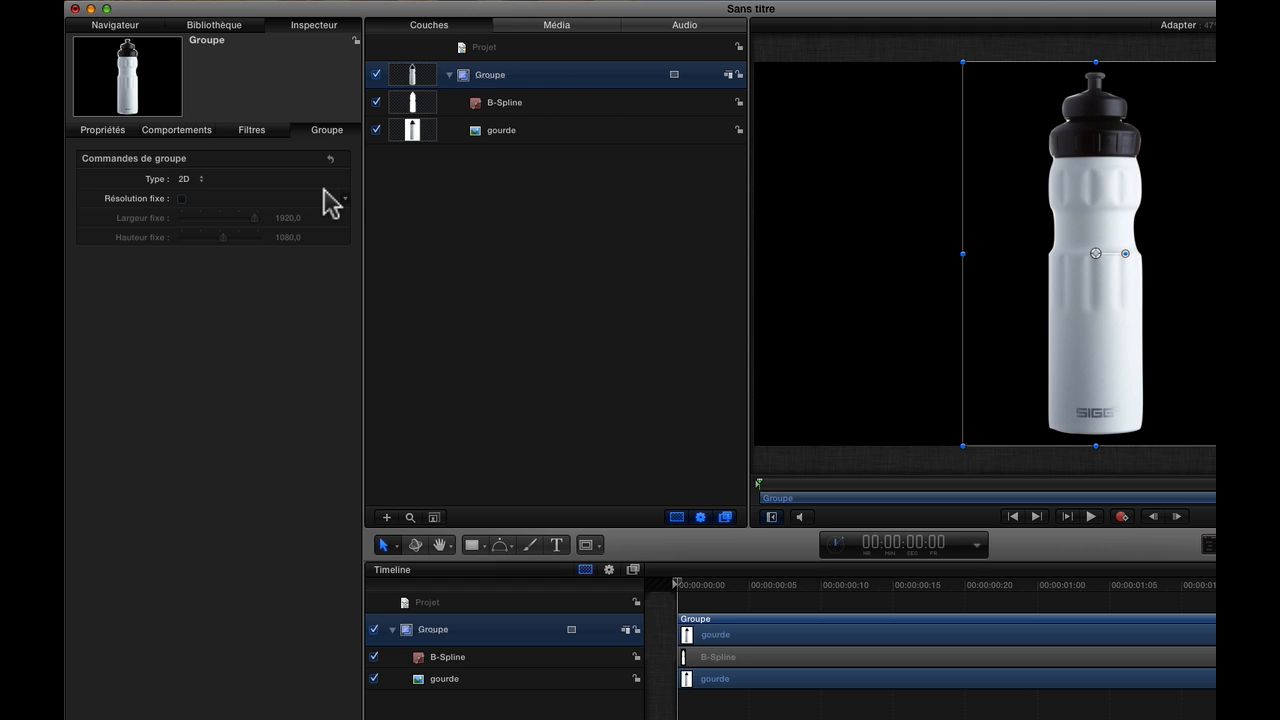
click(115, 131)
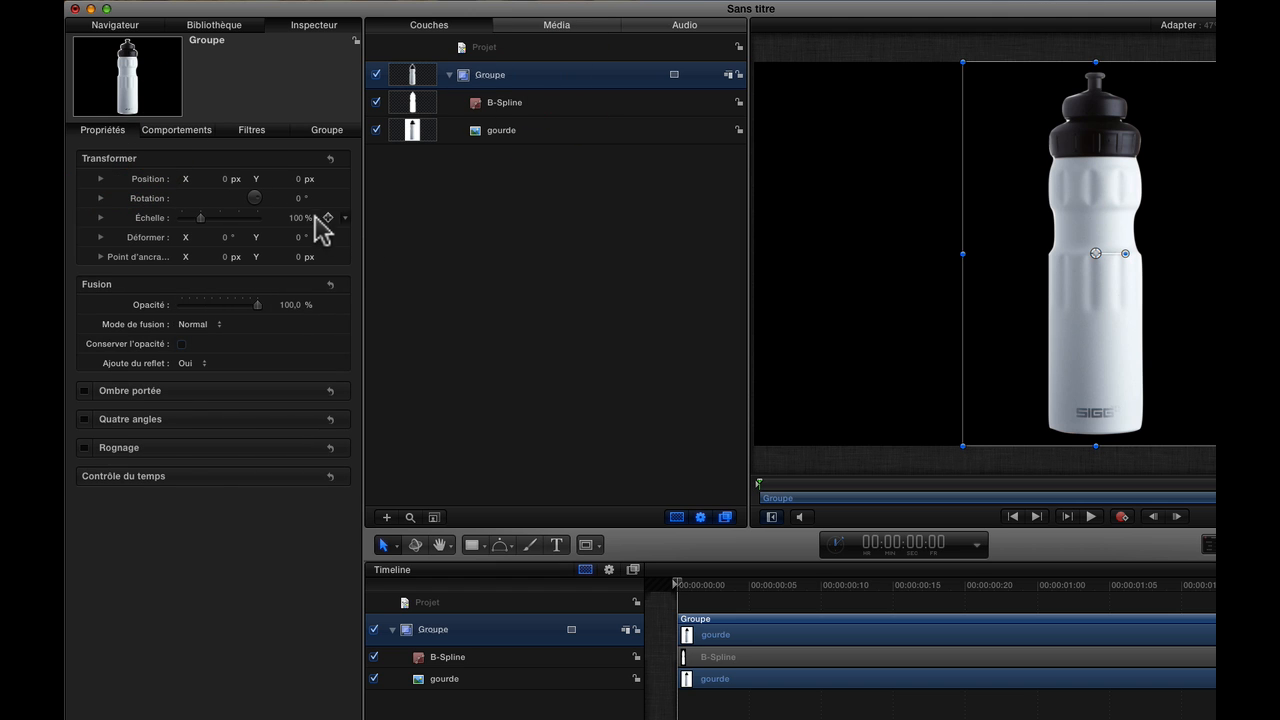
click(257, 196)
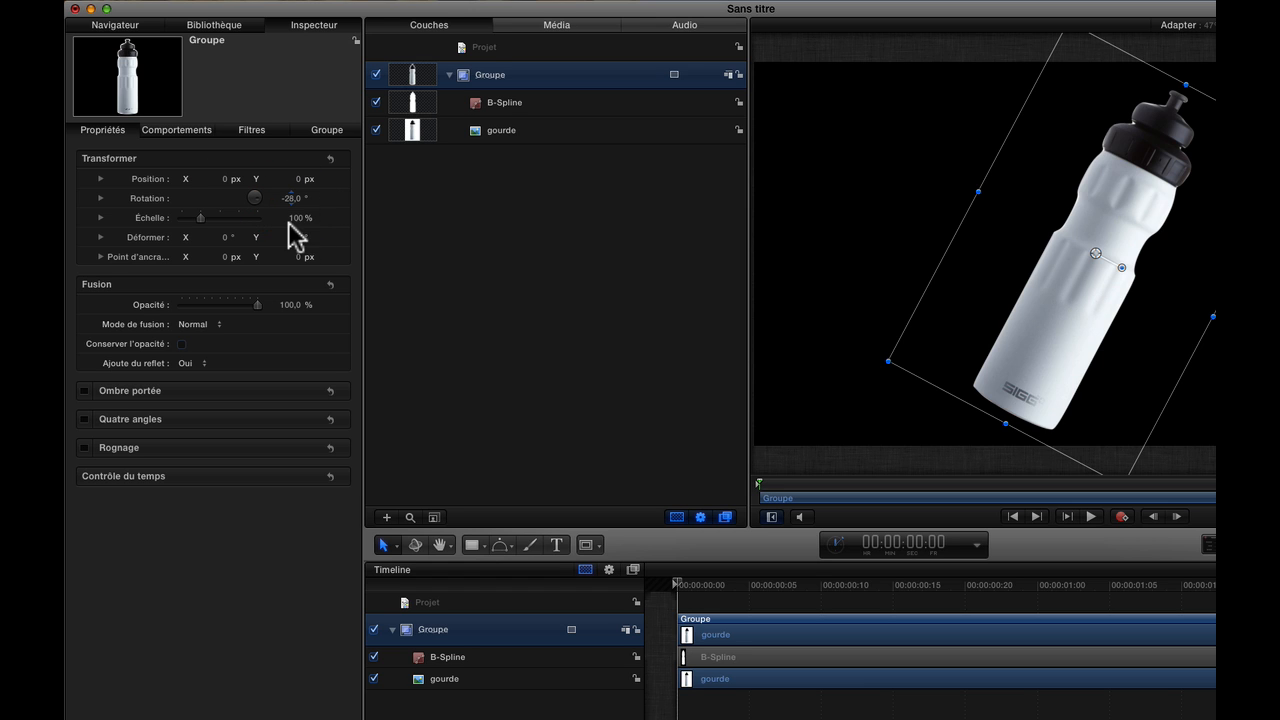
drag(201, 217, 204, 219)
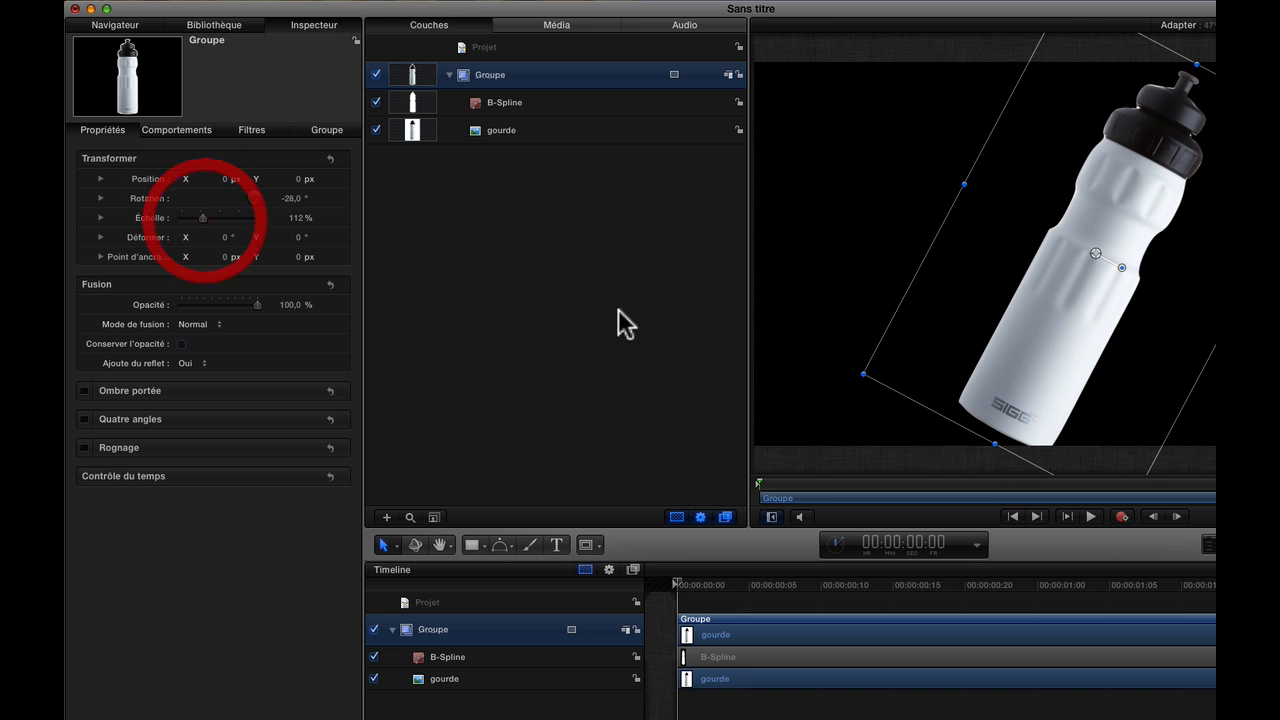
- Apply the Coloriser filter from the Étalonnage category to the bottle group
click(1096, 254)
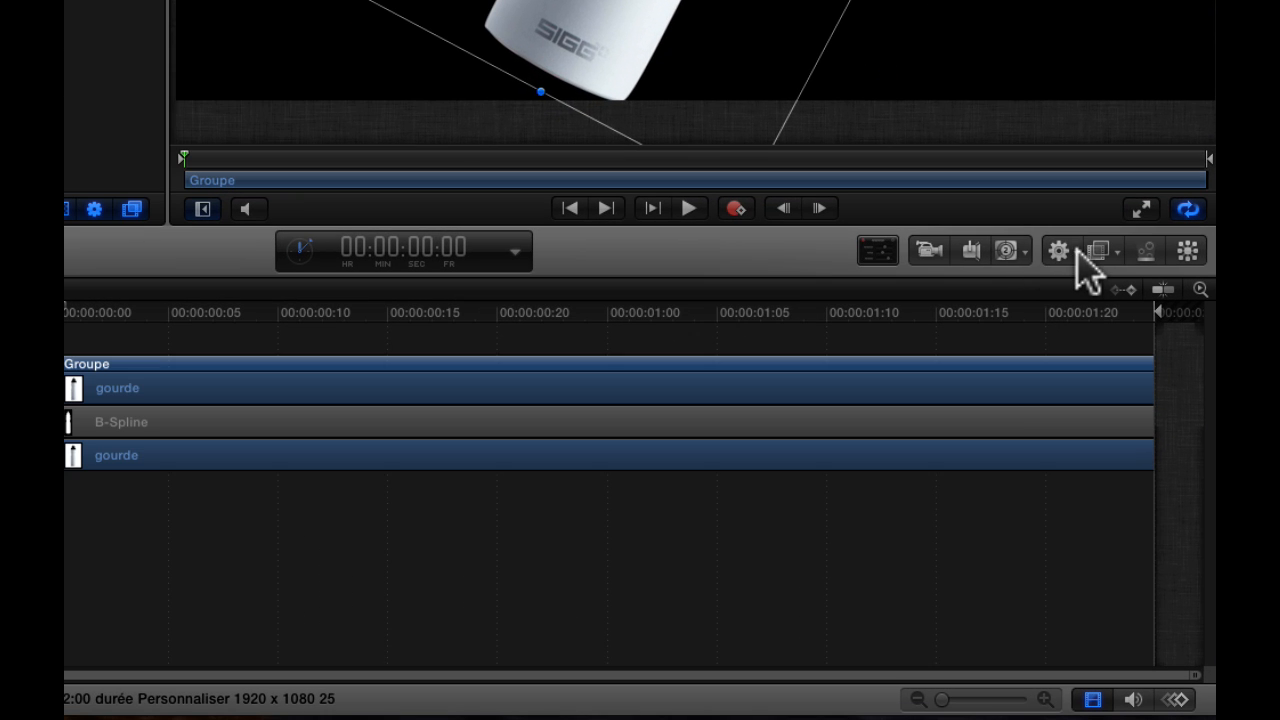
click(1098, 251)
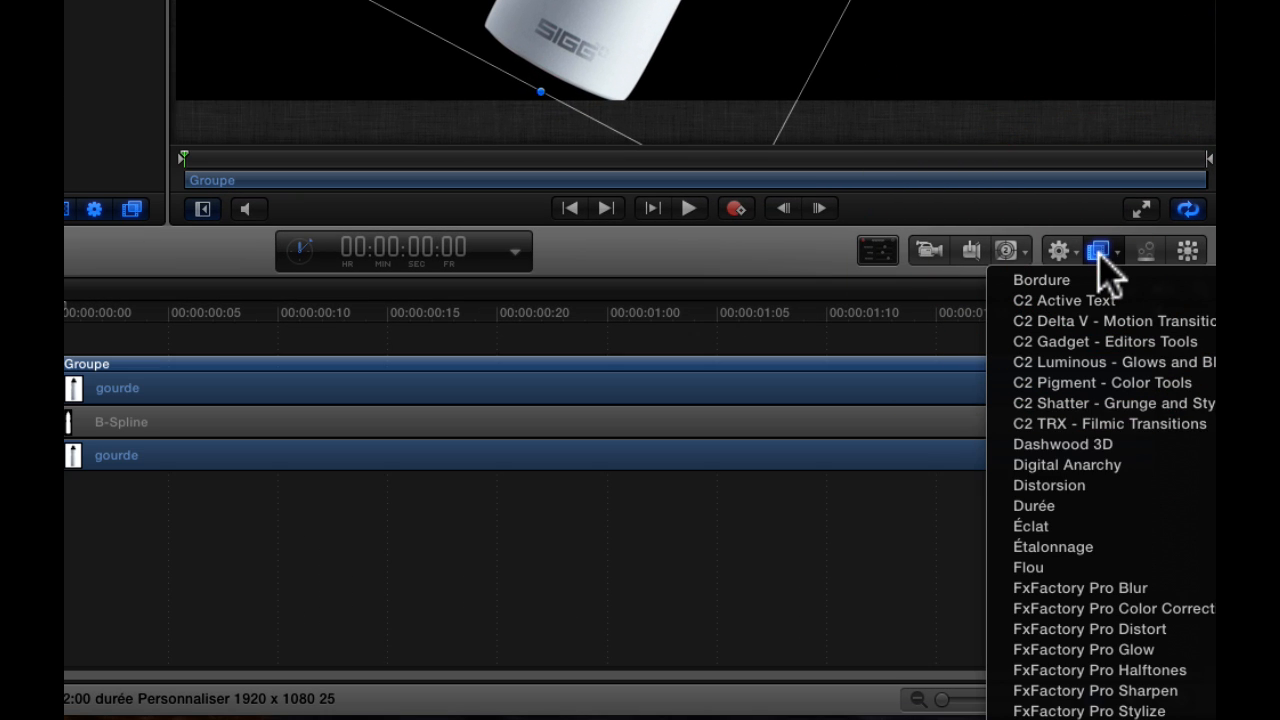
mouse_move(1063, 549)
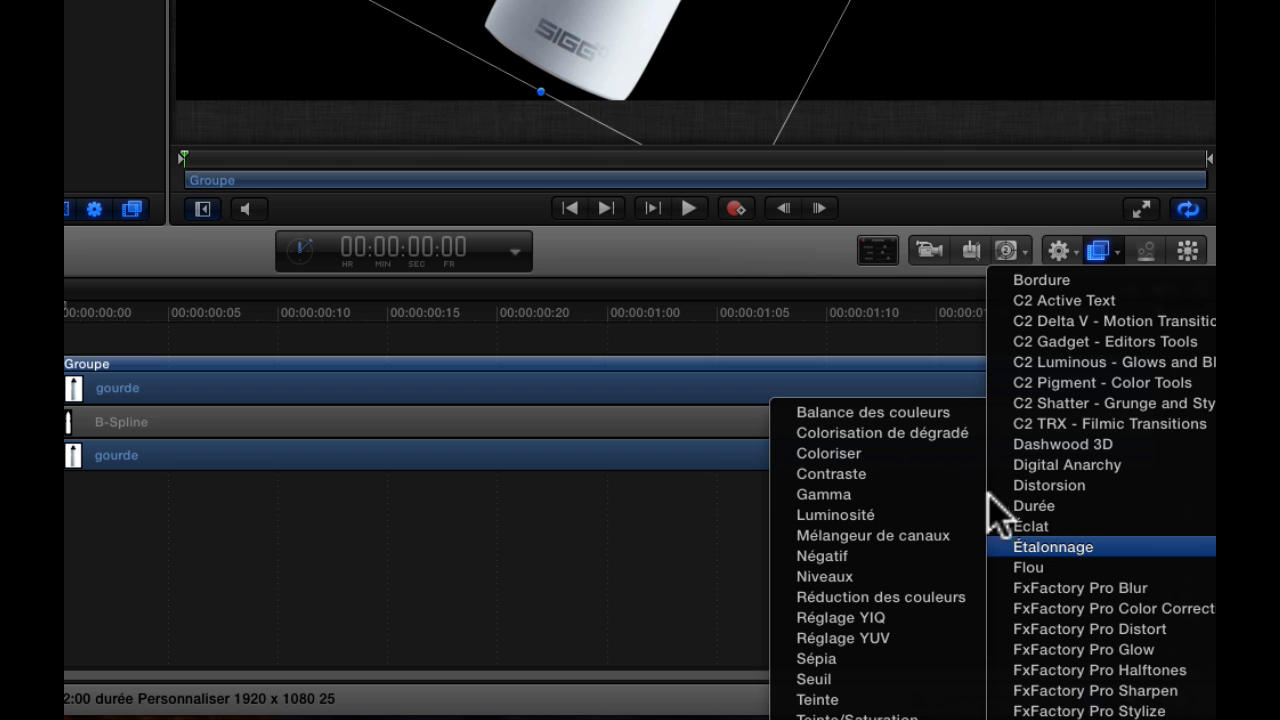
click(840, 455)
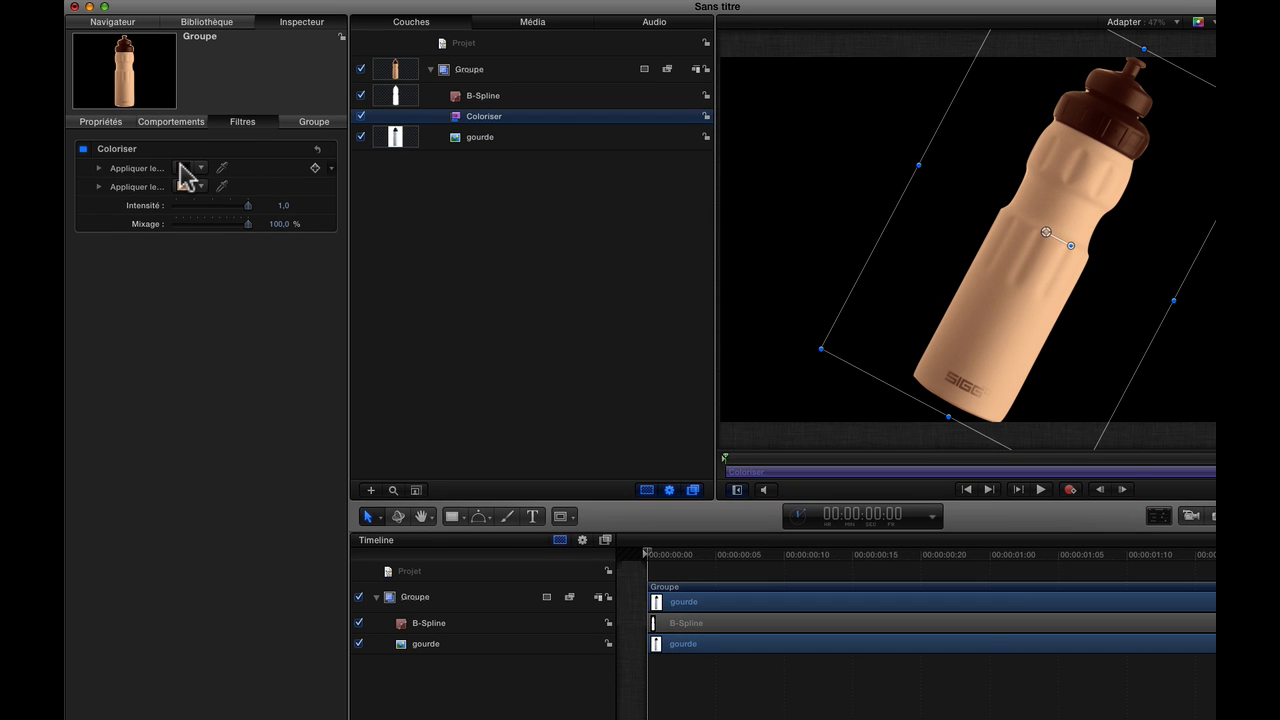
- Set both replacement colours of the Coloriser filter to white and disable the filter
click(182, 167)
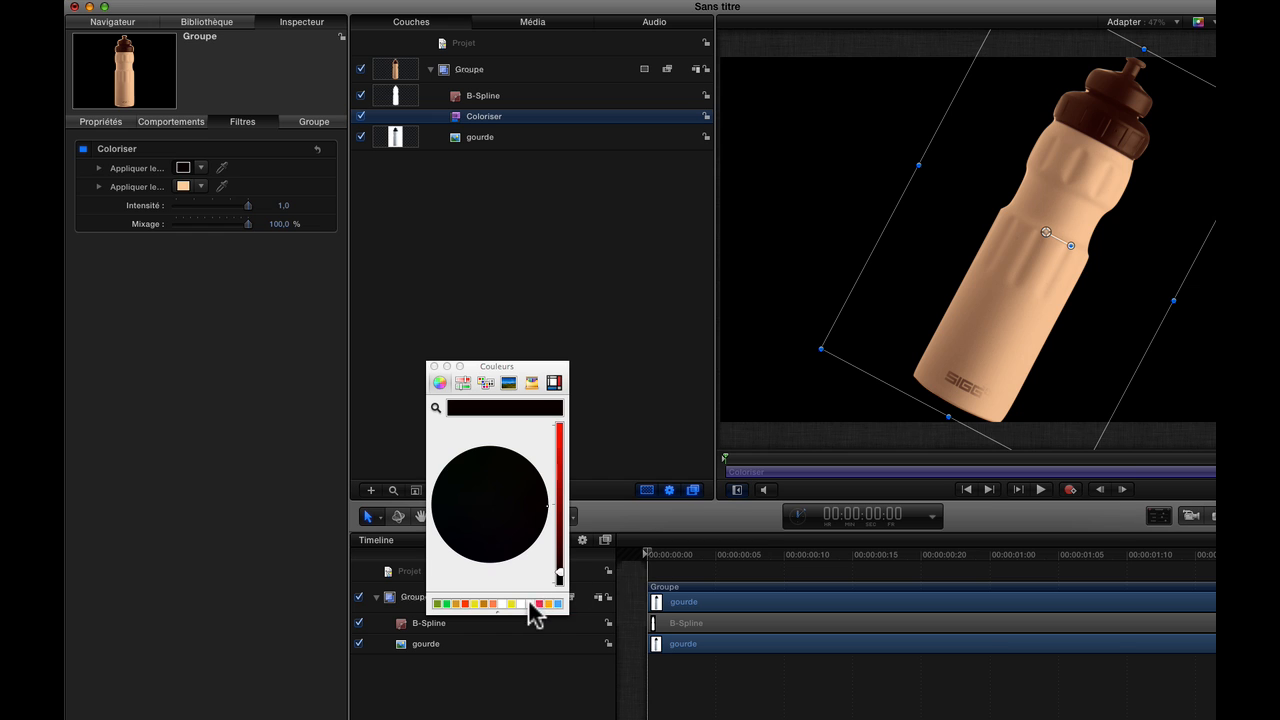
click(527, 604)
click(182, 186)
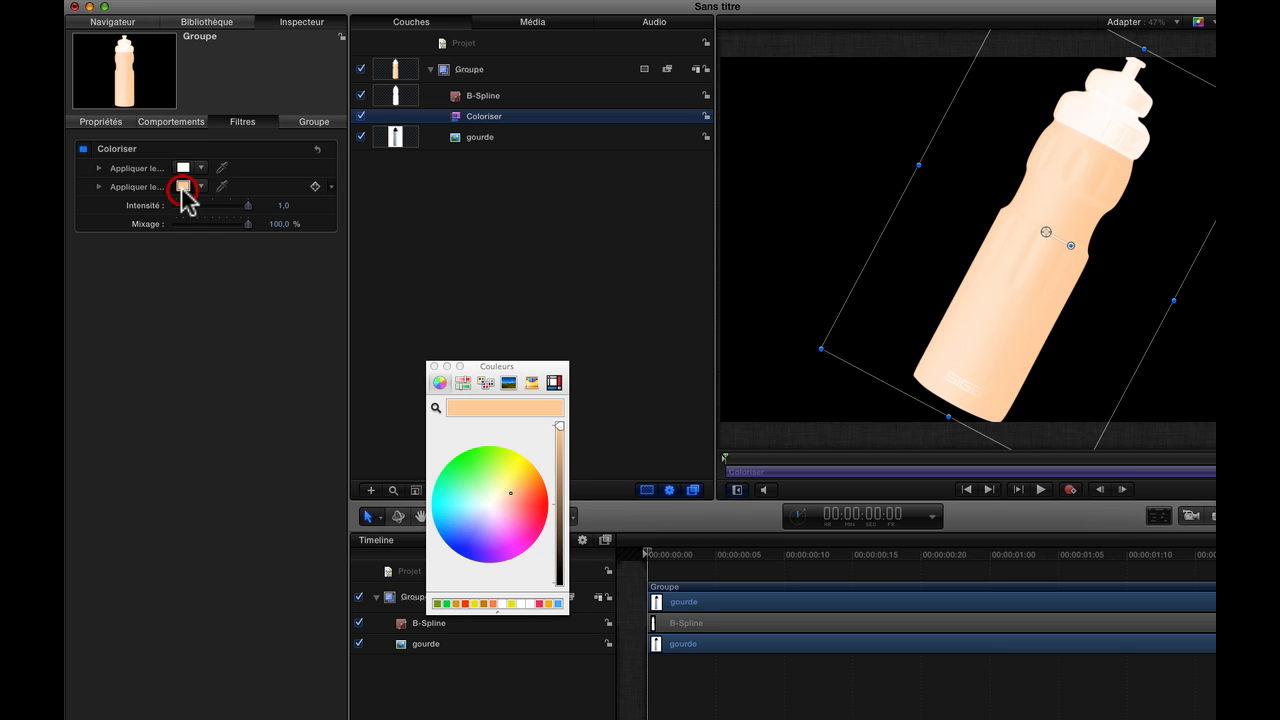
click(529, 603)
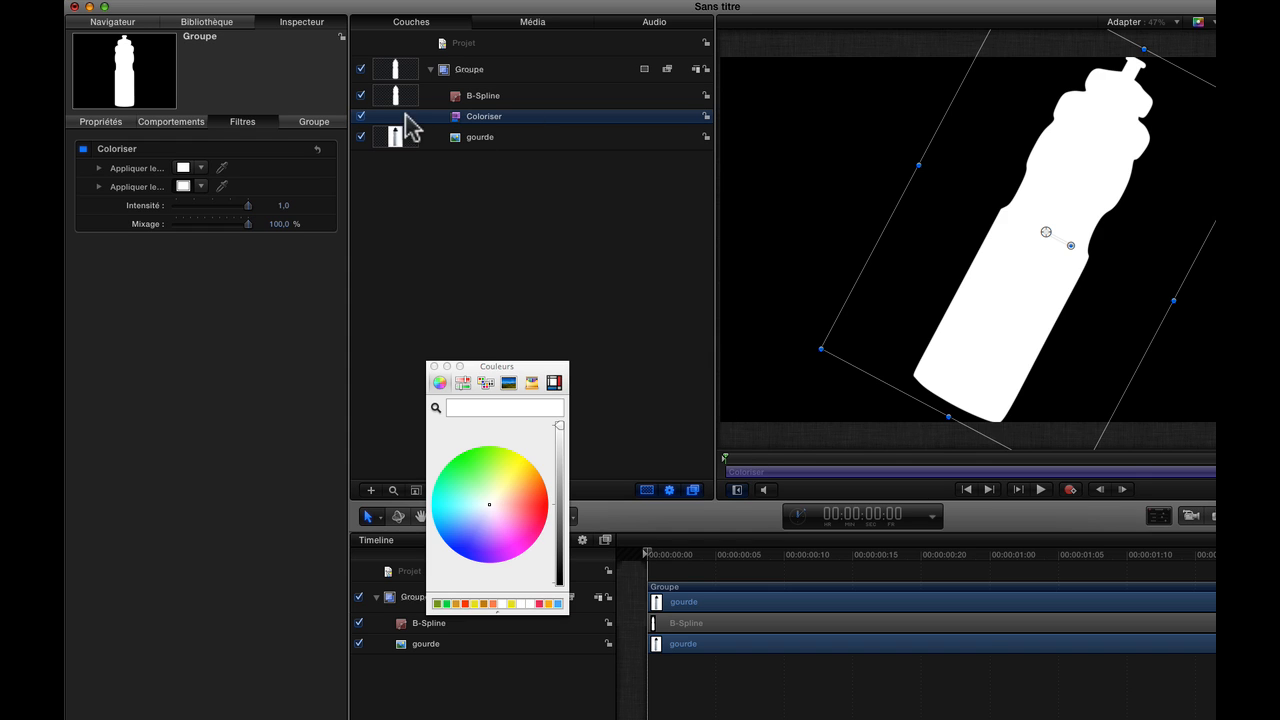
click(360, 116)
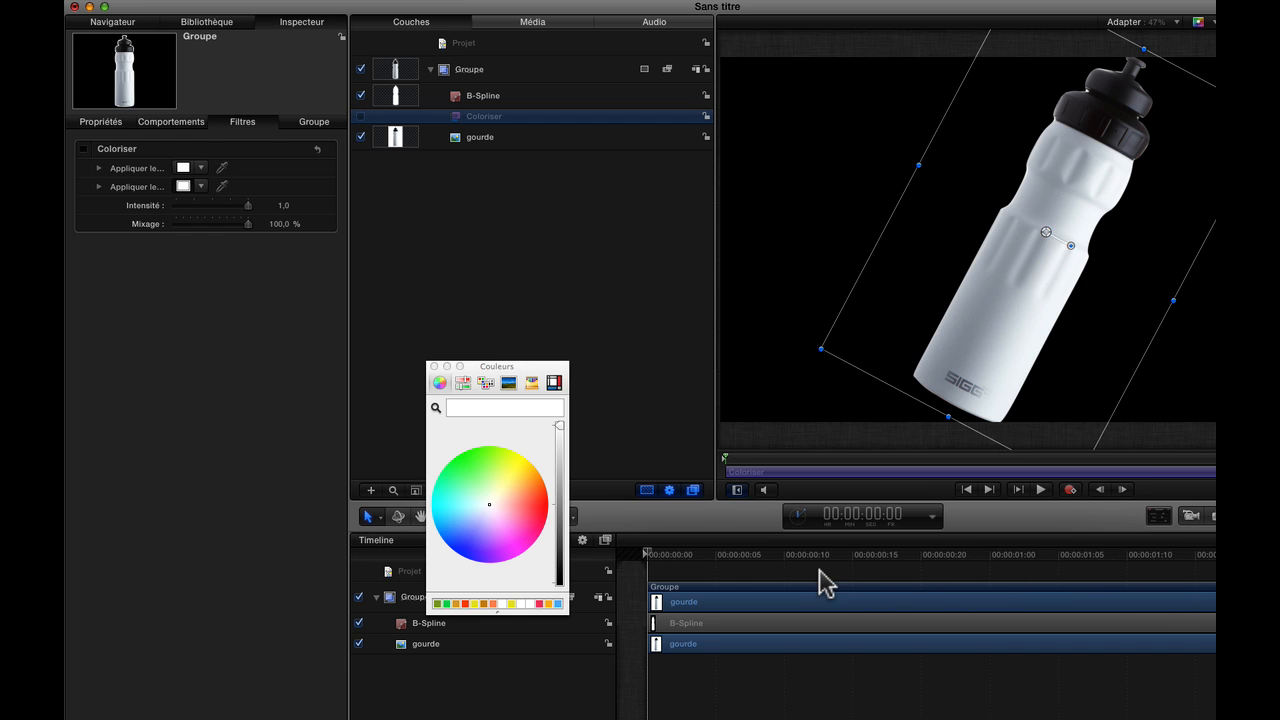
- Set the group's Position X to -1312.9 px at the first frame so the bottle starts outside the canvas
click(641, 553)
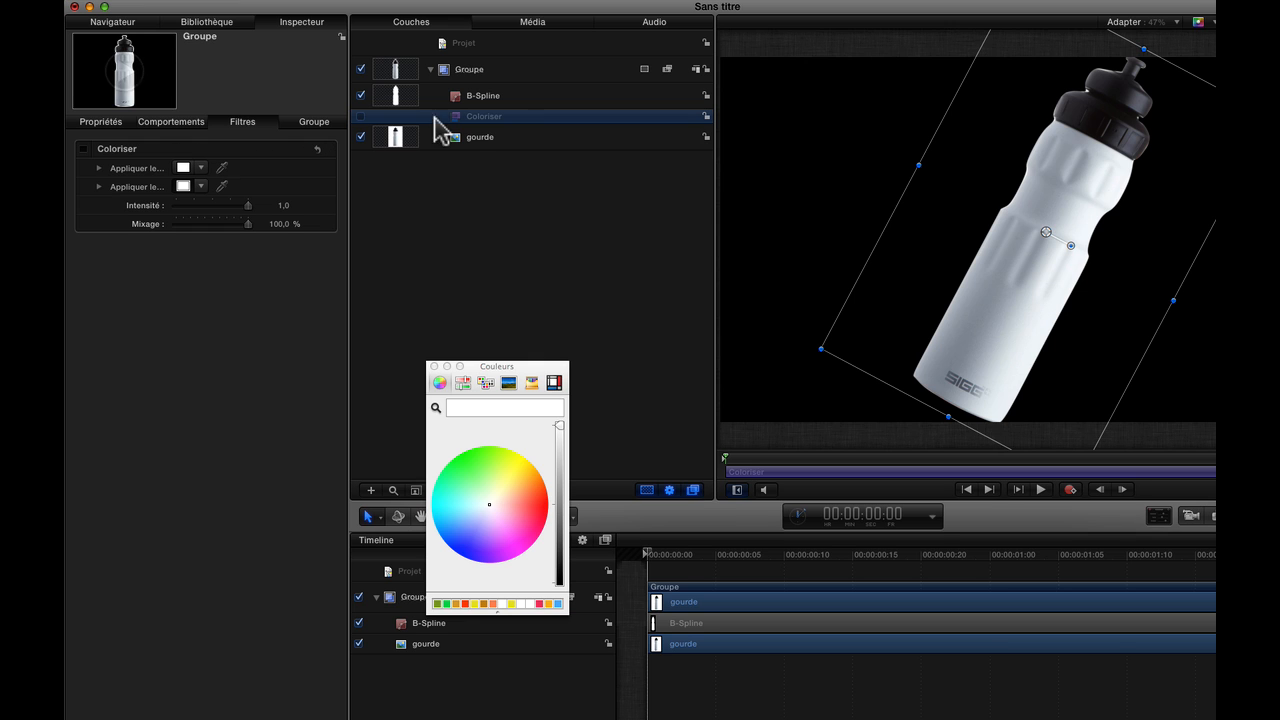
click(470, 72)
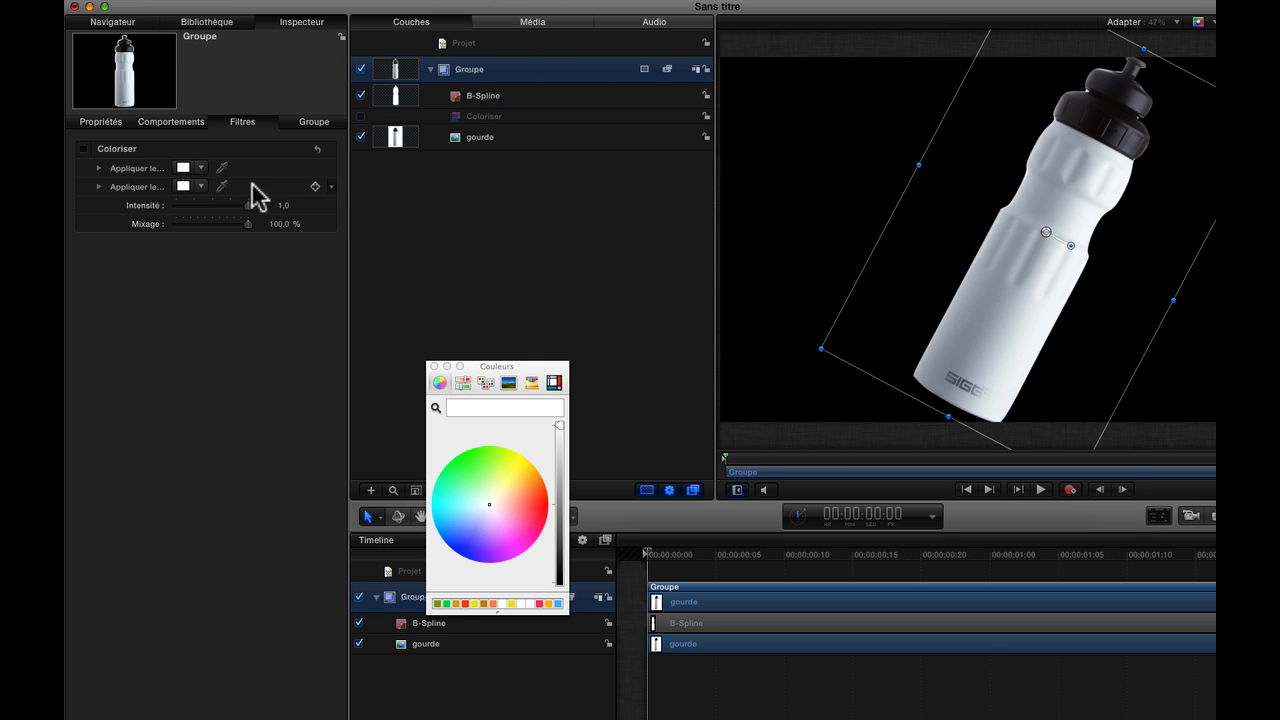
click(101, 122)
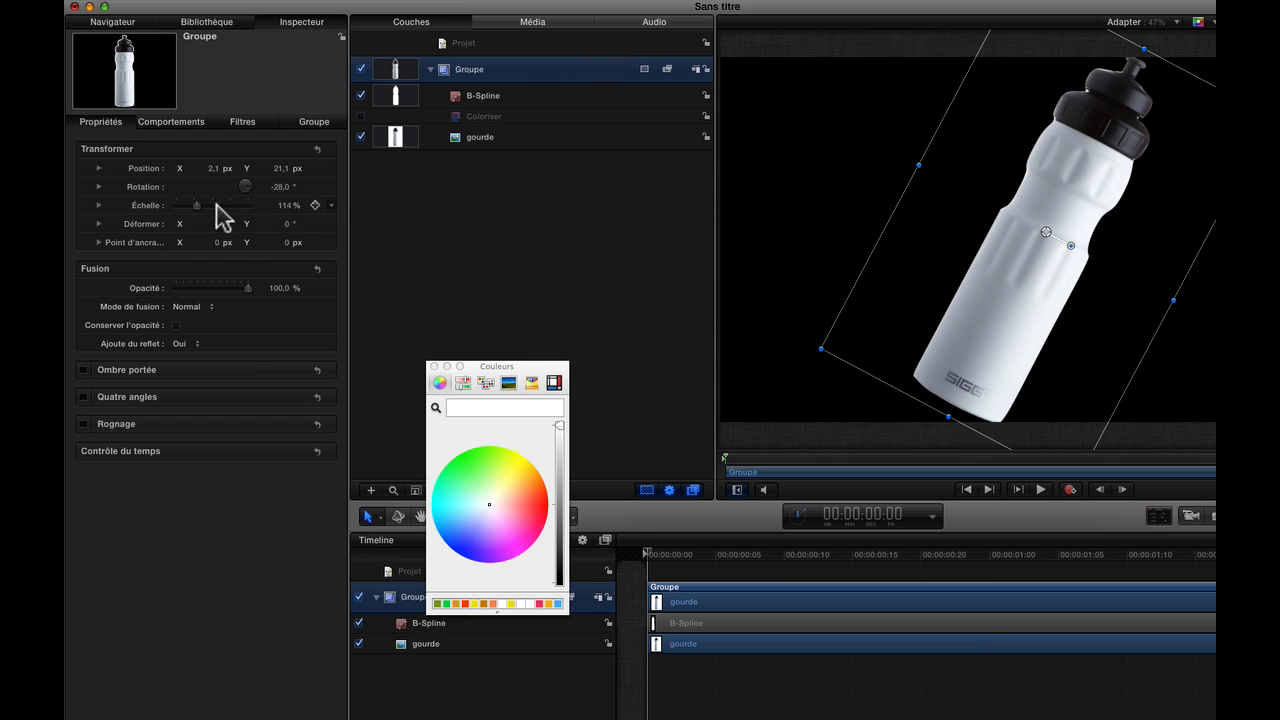
drag(213, 170, 63, 168)
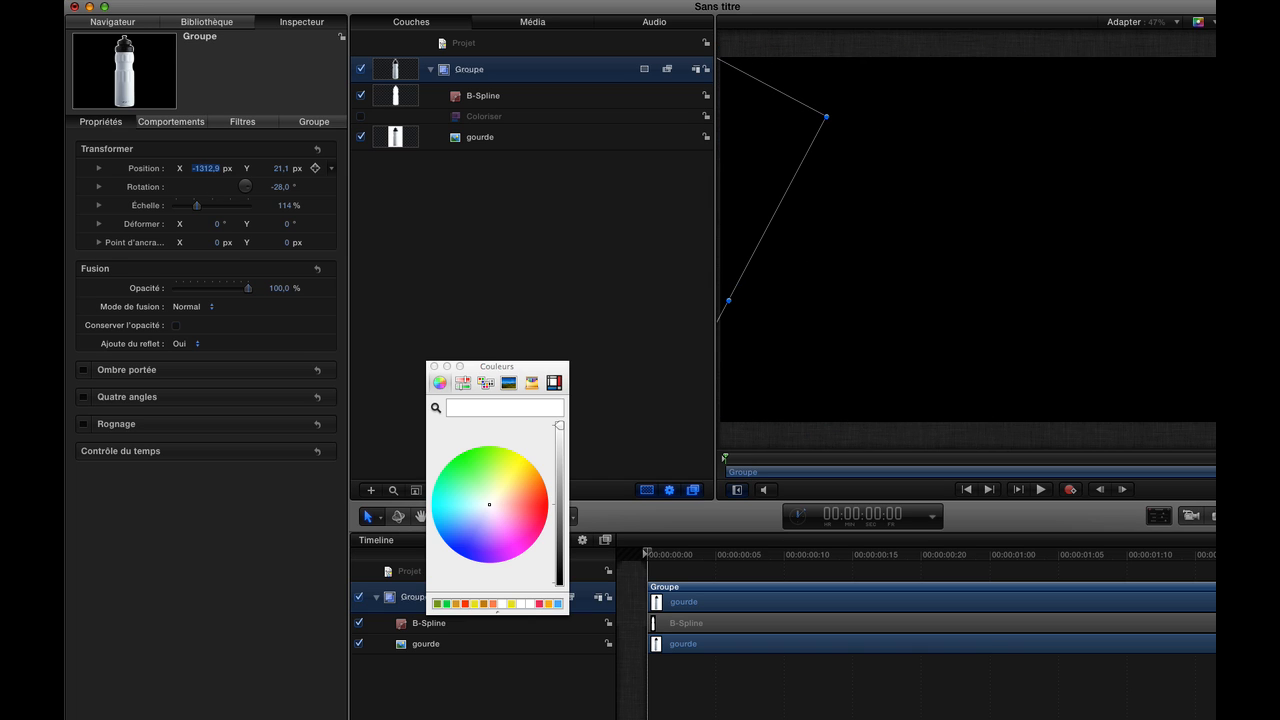
- Record a Position X keyframe of 1357.1 px for the group at 00:00:01:24, and stop recording
click(1070, 489)
drag(646, 551, 1279, 596)
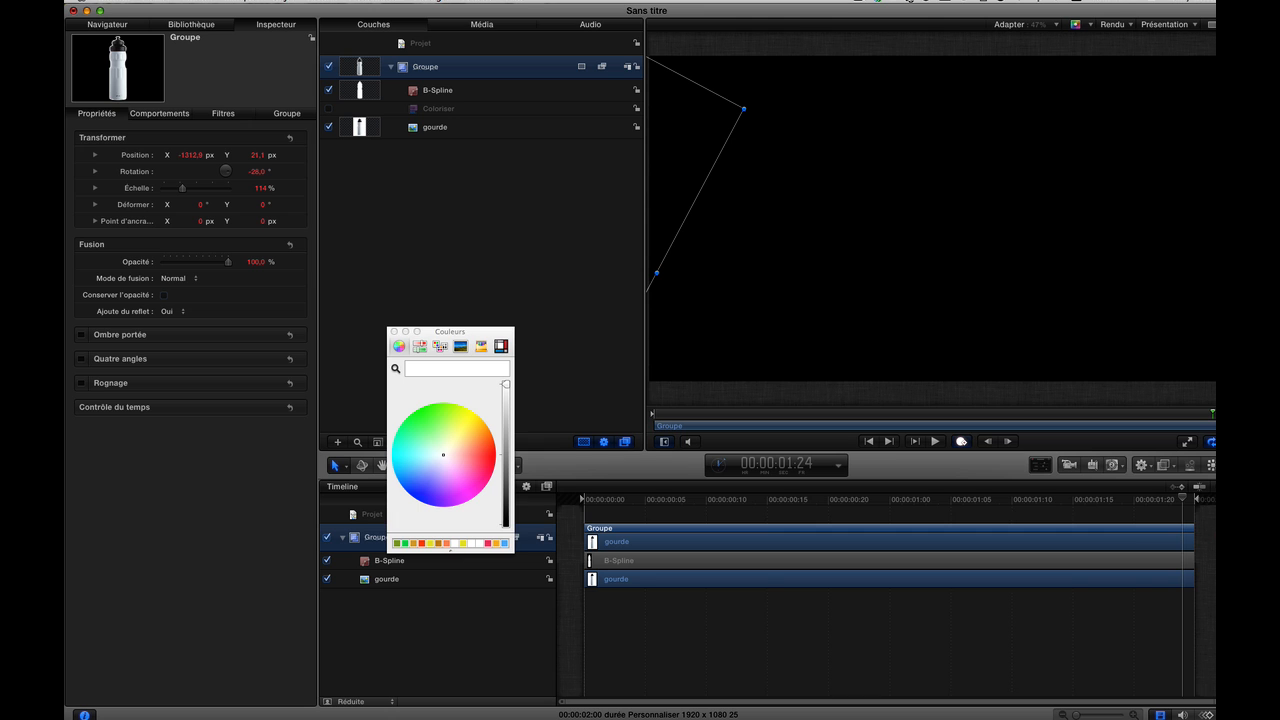
drag(194, 152, 513, 156)
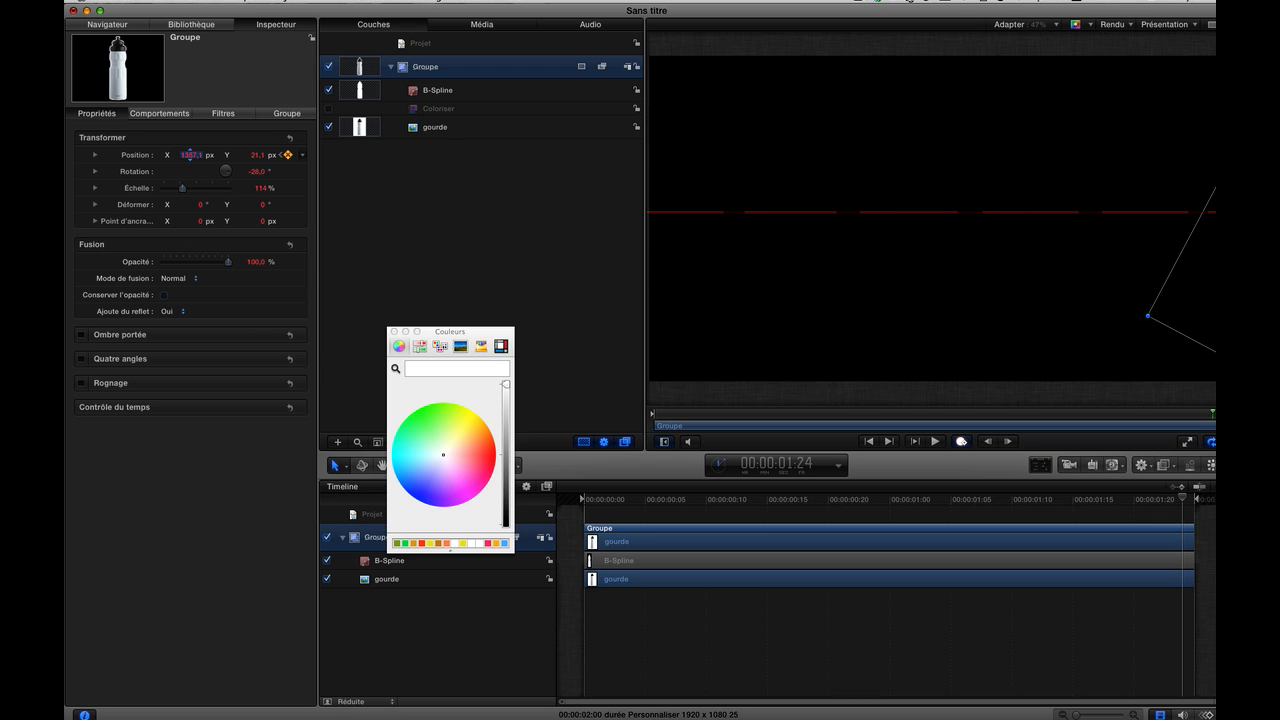
click(960, 443)
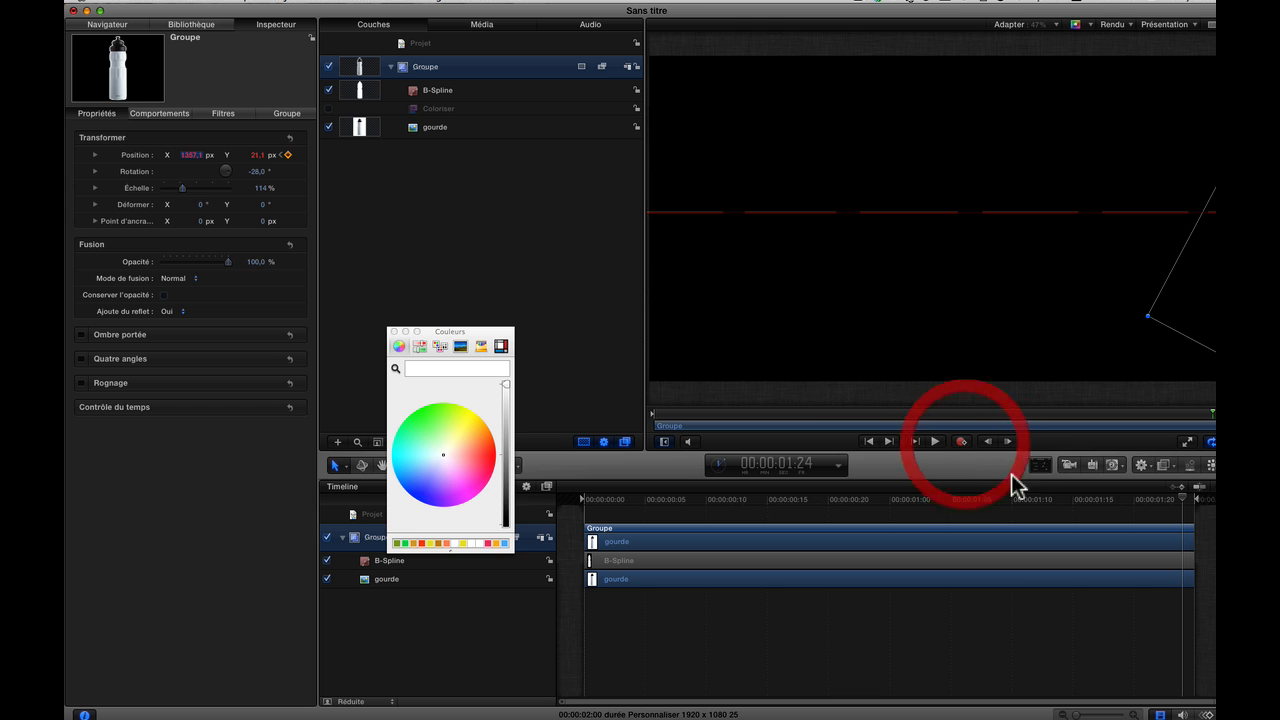
- Preview the group's movement across the frame with the Coloriser filter off and on
key(space)
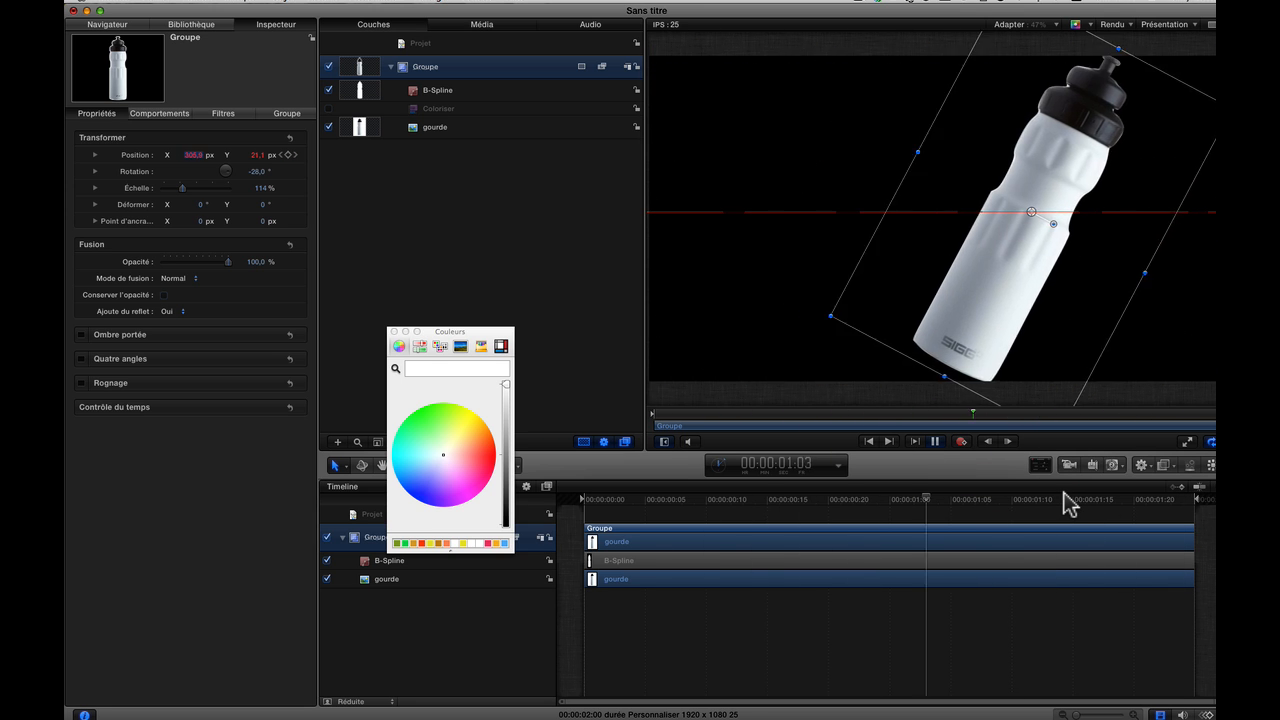
key(space)
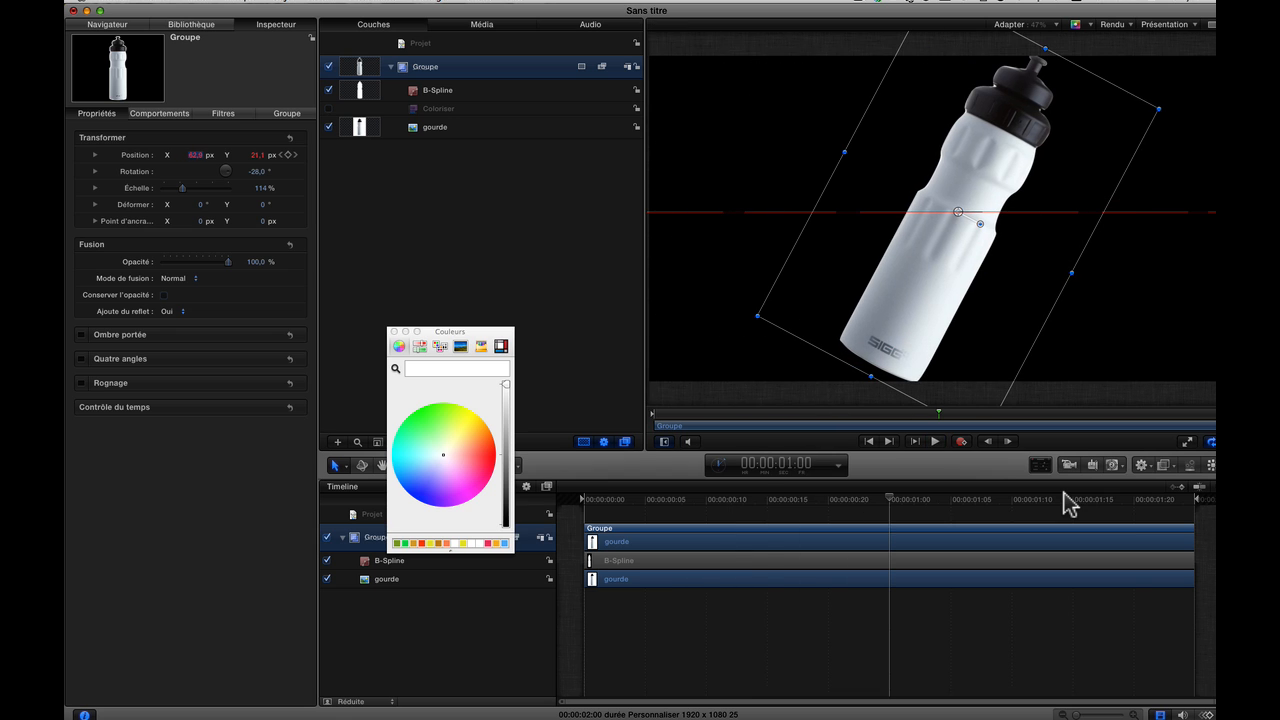
click(327, 108)
key(space)
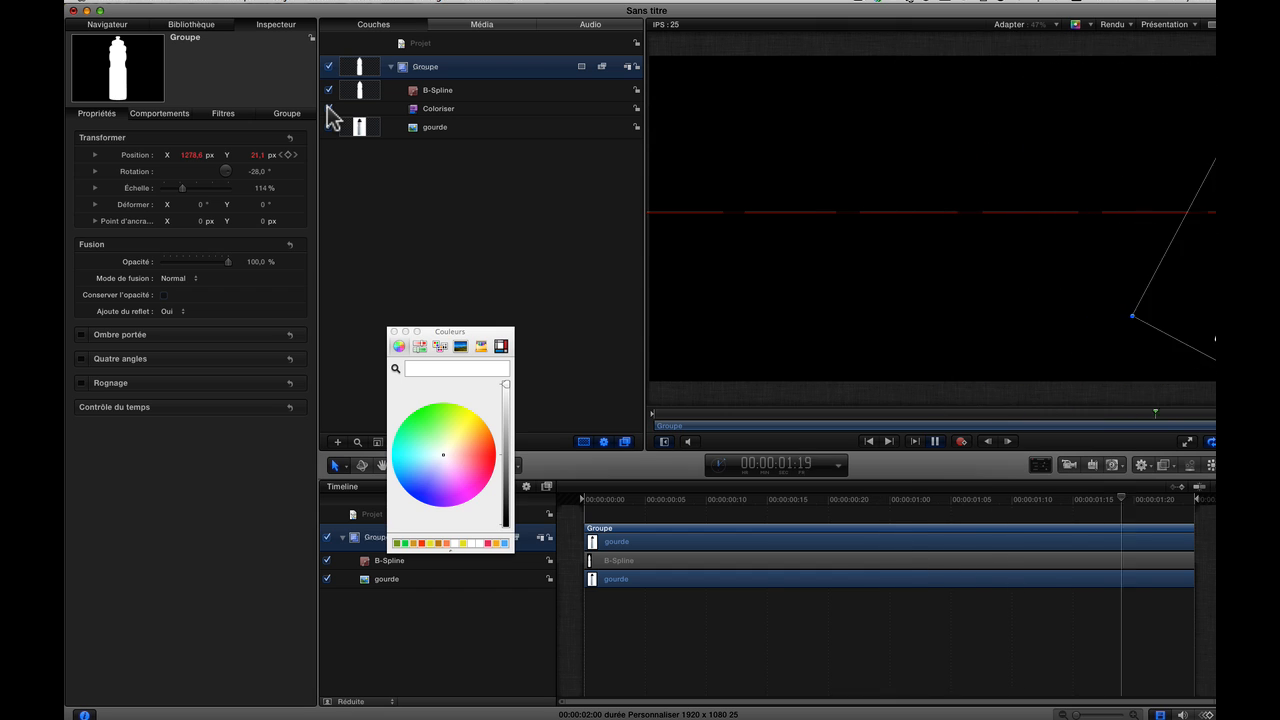
key(space)
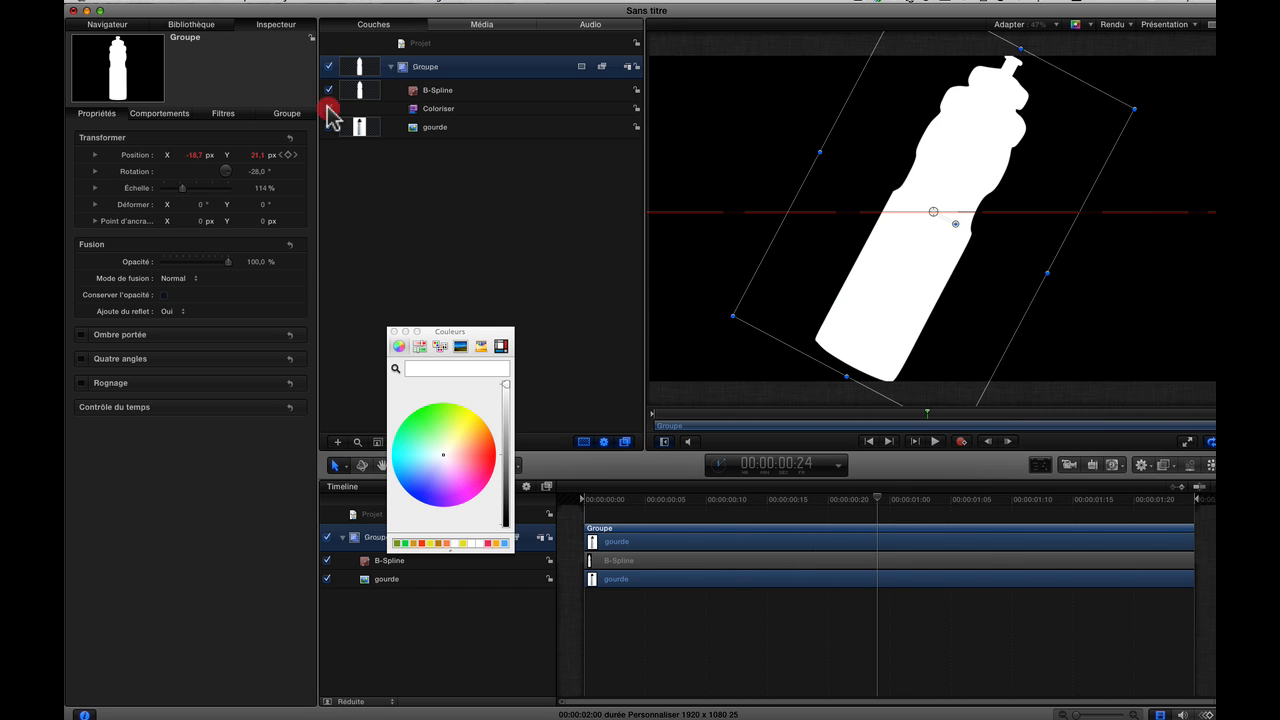
click(327, 107)
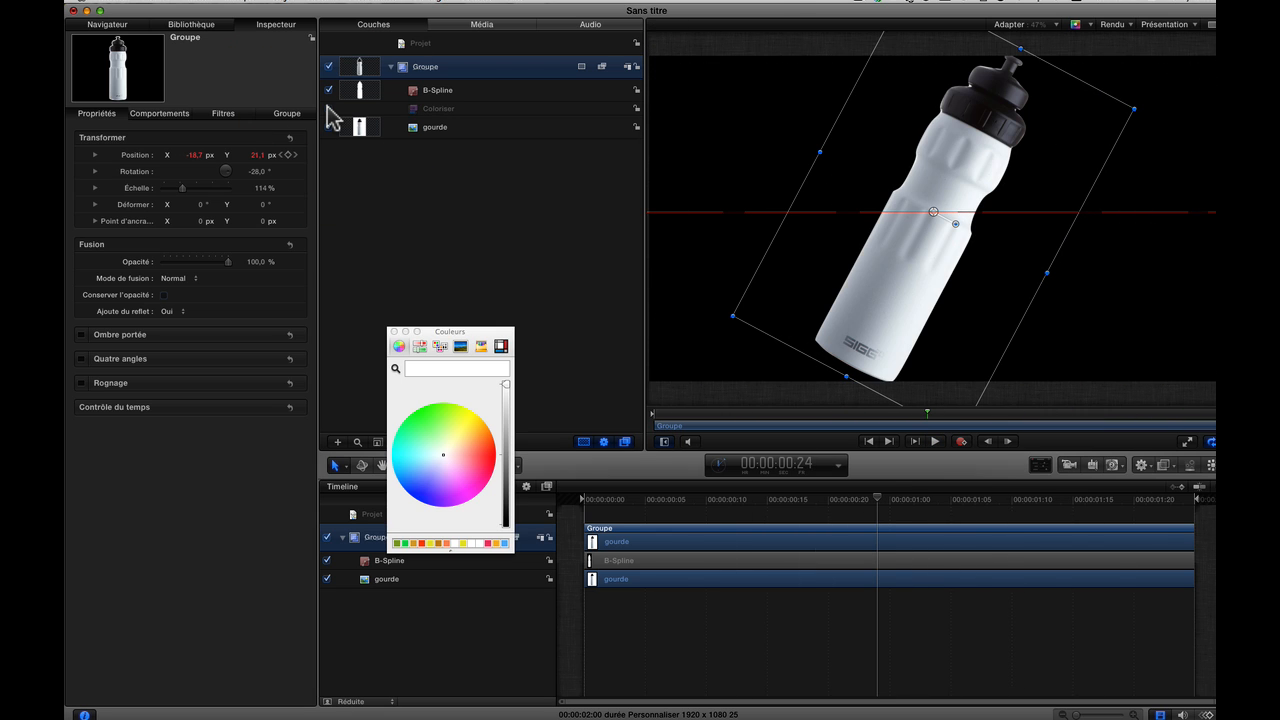
- At 25% canvas zoom, draw a closed Bézier shape from the bottle's lengthwise middle out past the frame's right edge
click(1058, 30)
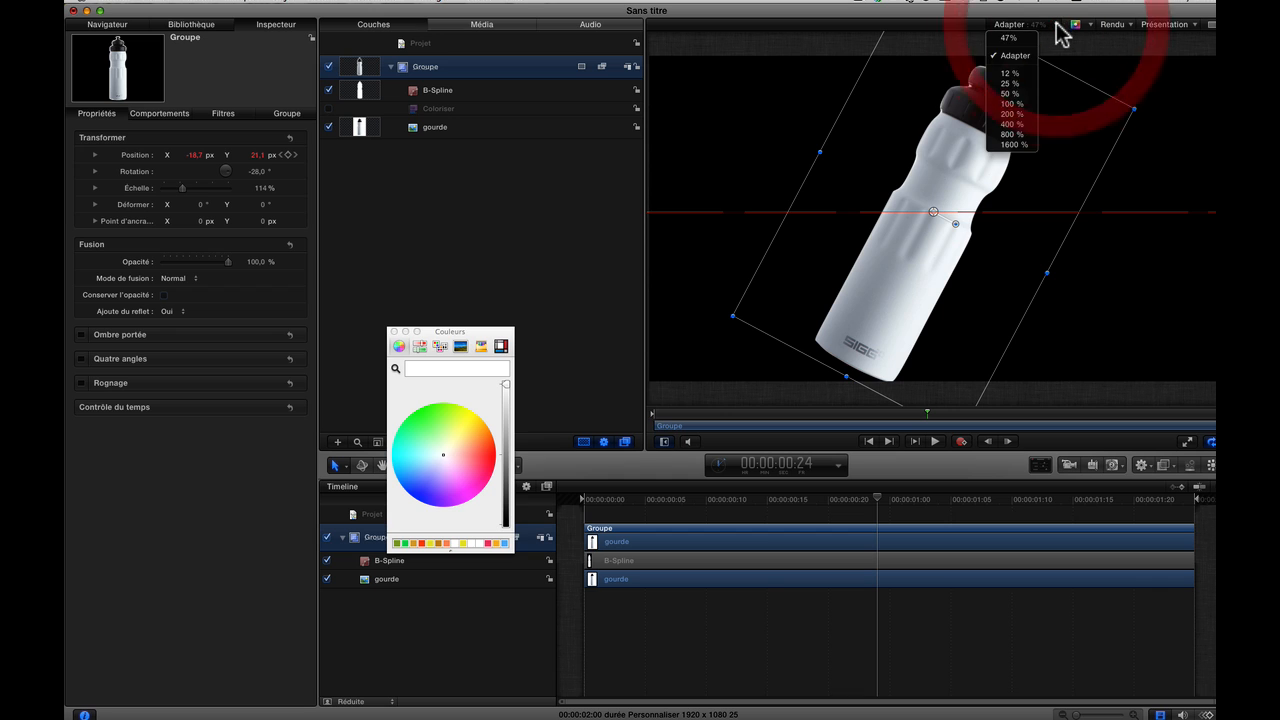
click(1020, 90)
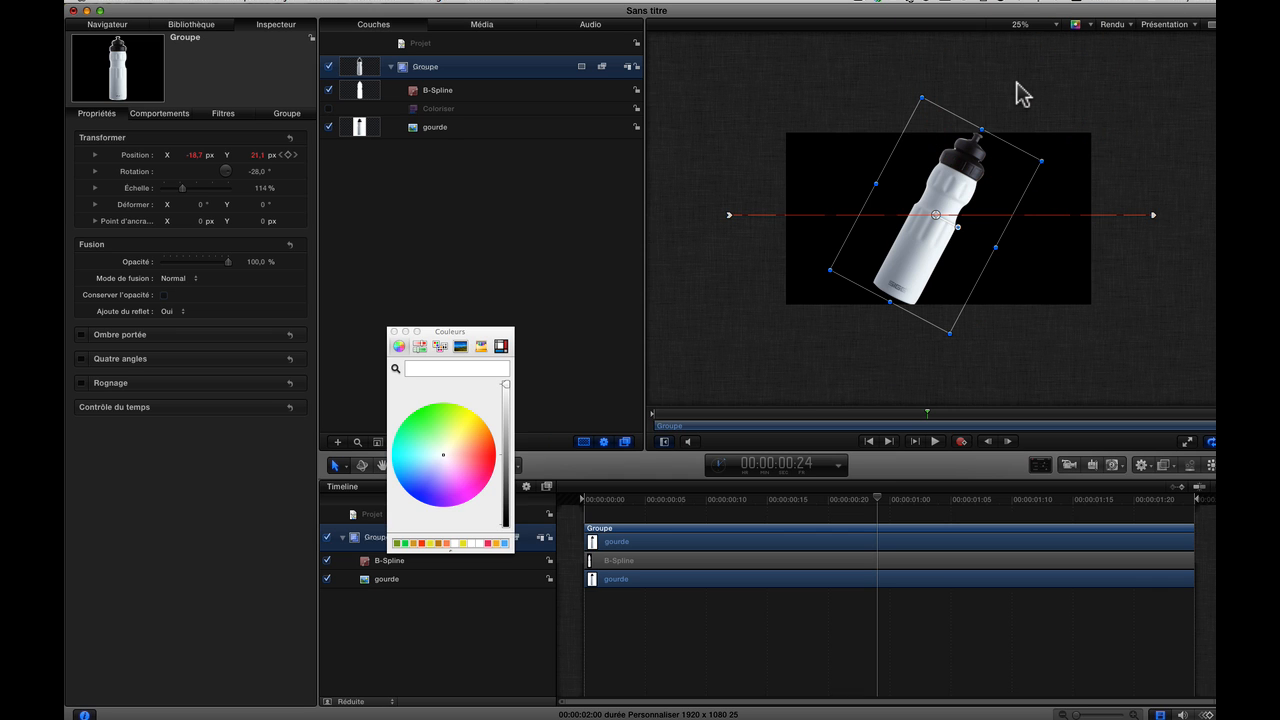
click(400, 331)
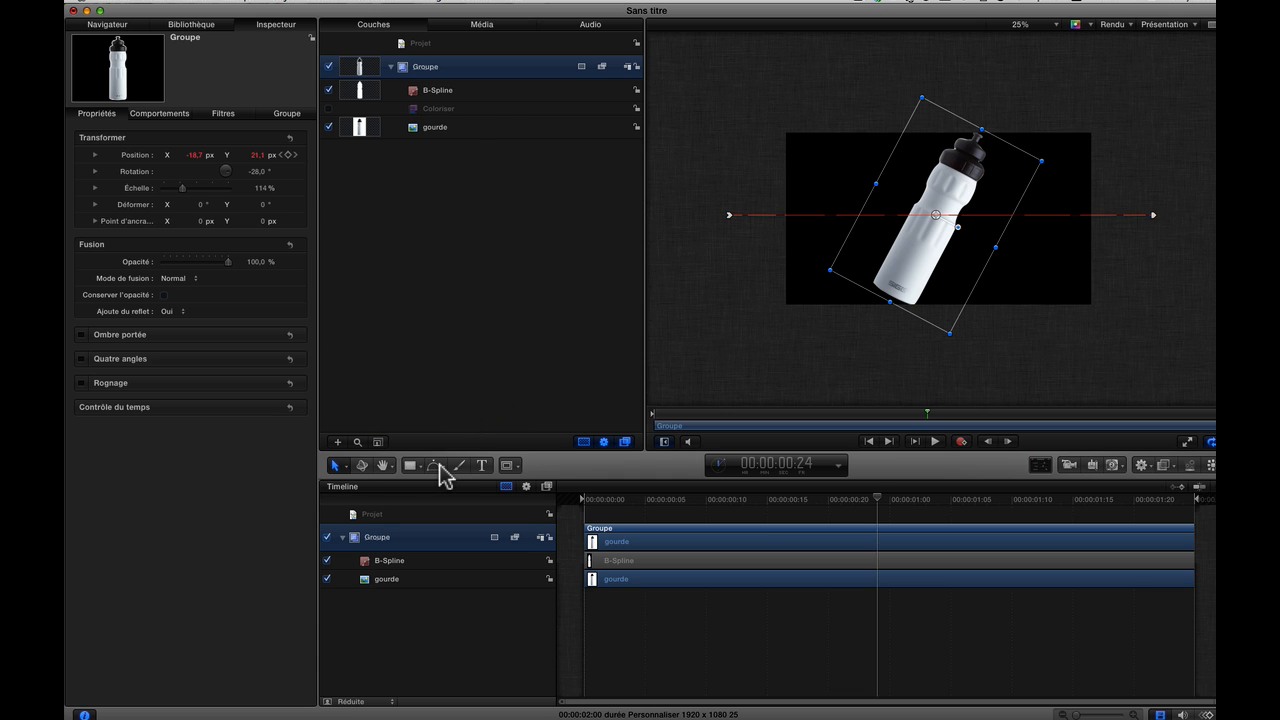
click(437, 466)
click(453, 487)
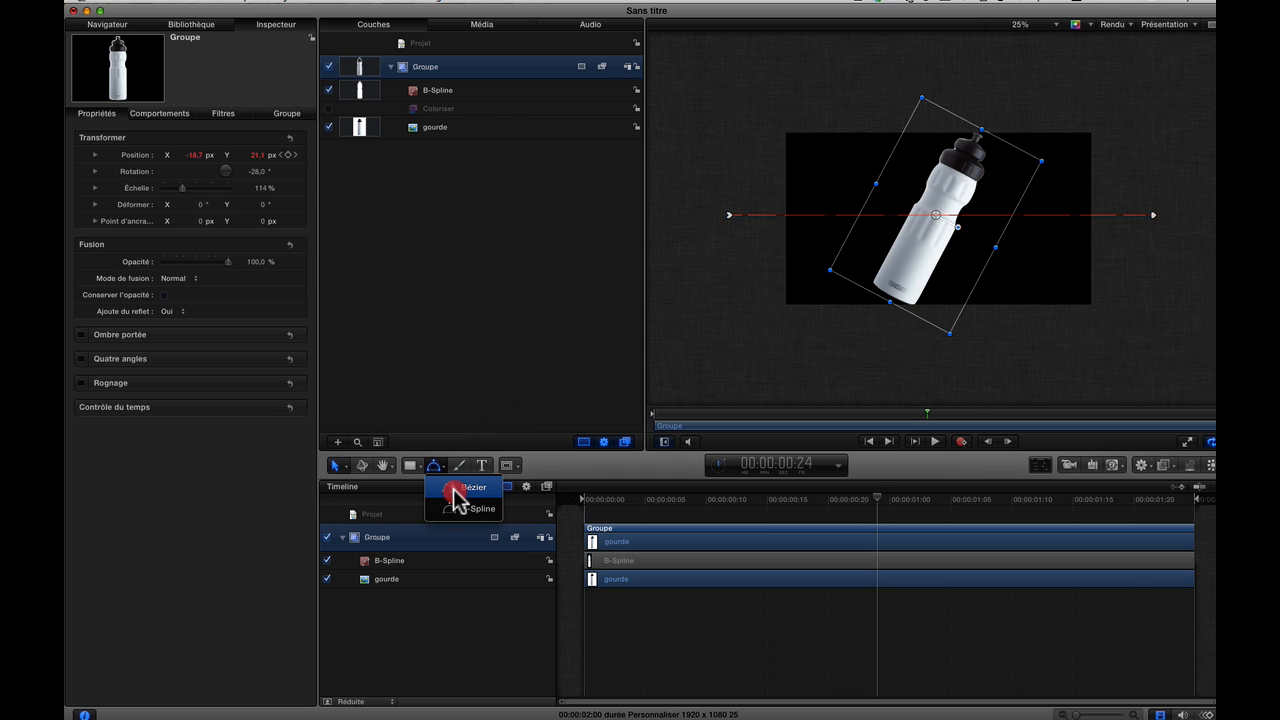
click(913, 305)
click(909, 263)
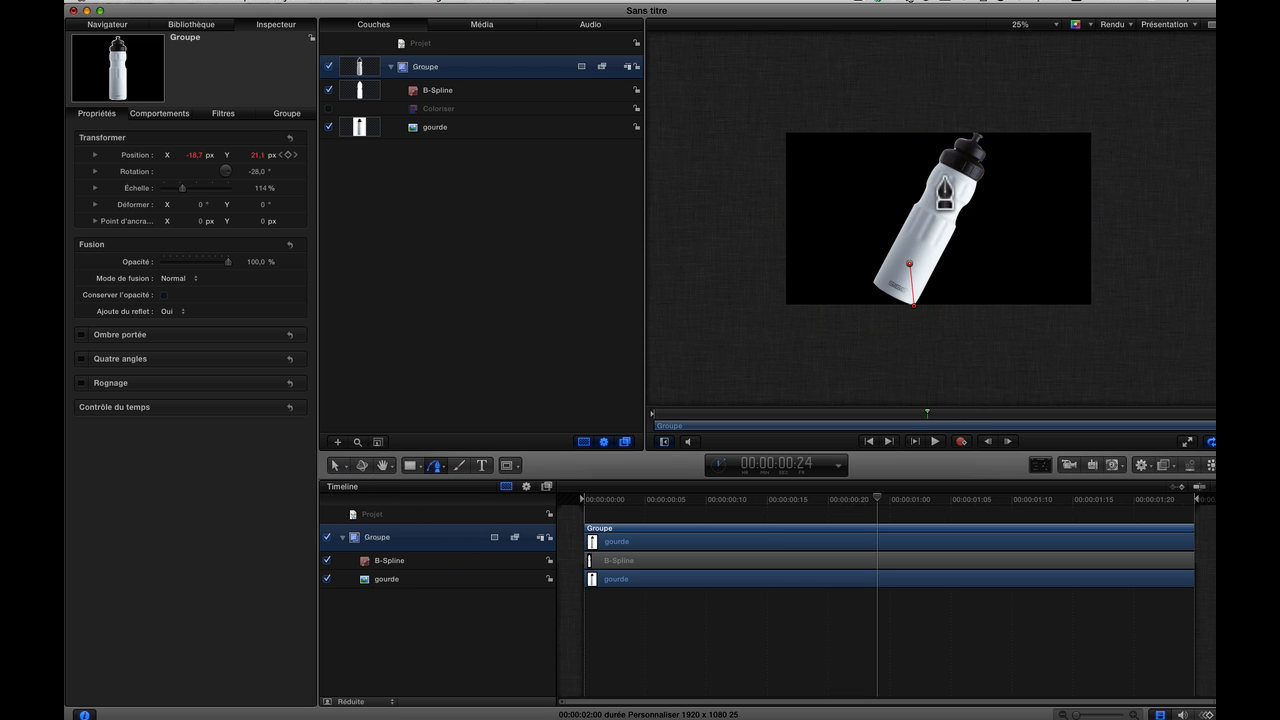
click(975, 157)
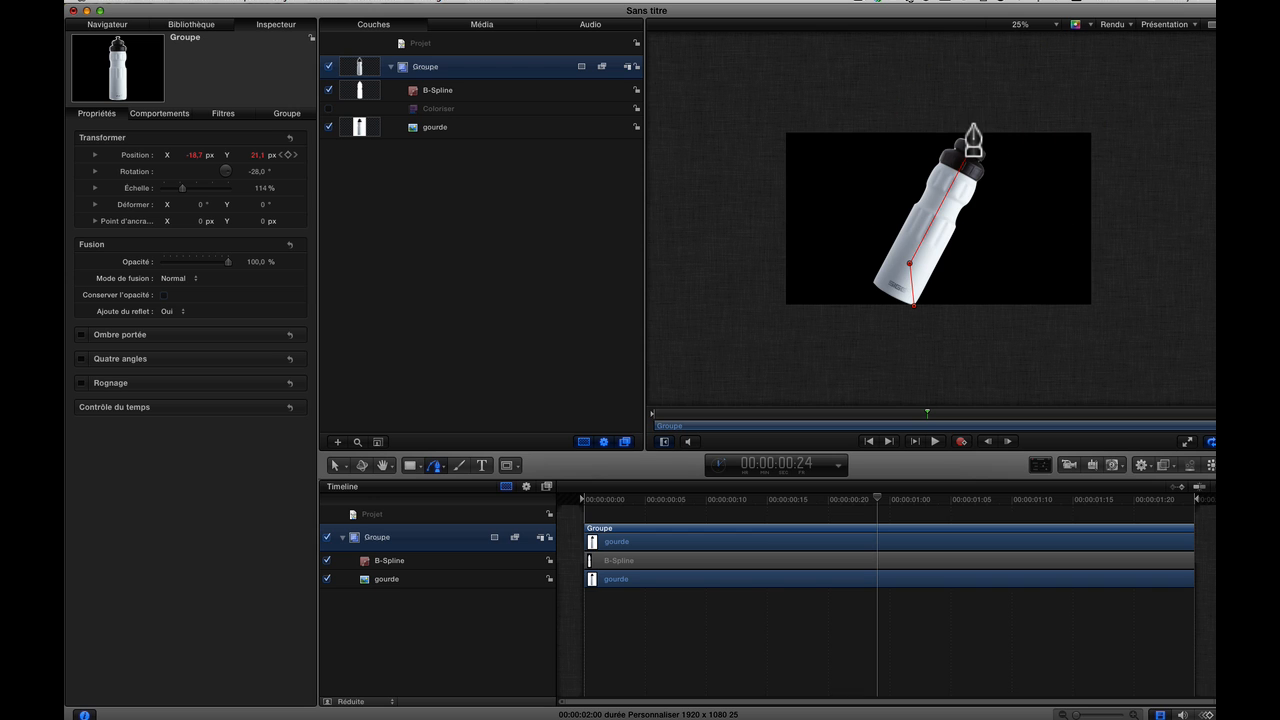
click(972, 125)
click(1196, 122)
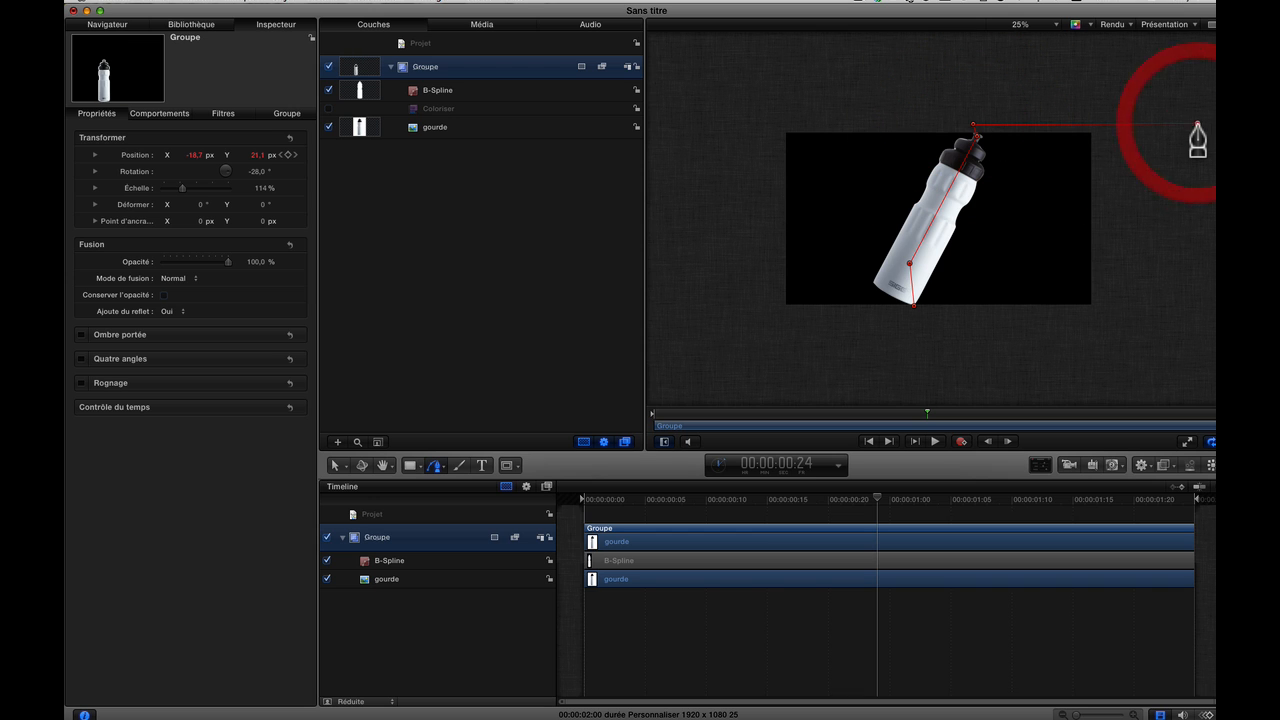
click(1192, 324)
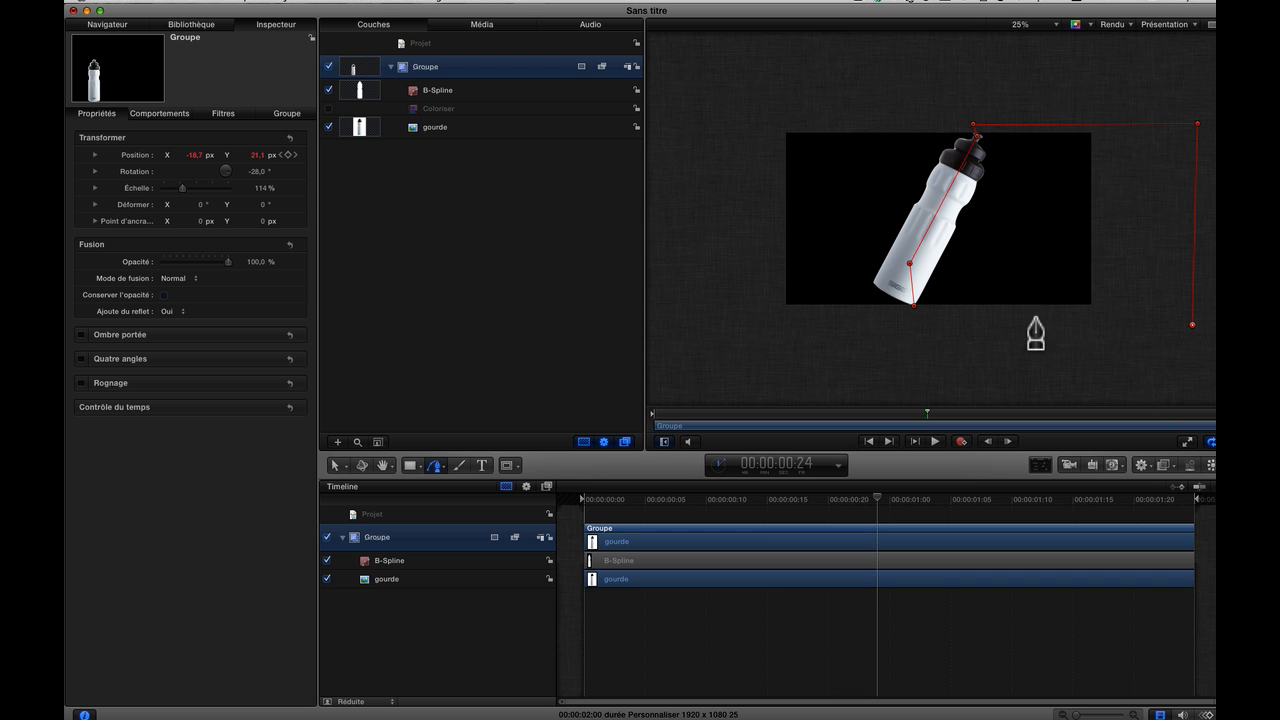
click(914, 305)
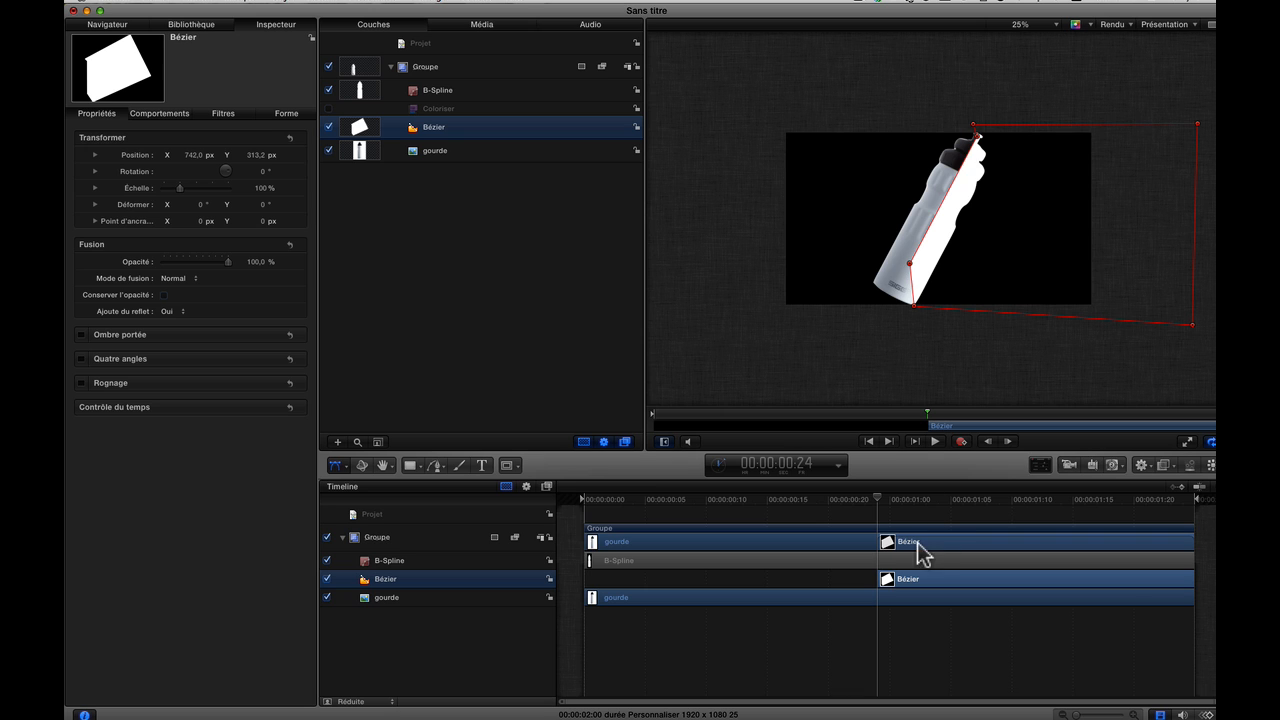
- Extend the Bézier shape over the project's full duration and stretch its two right corners beyond the frame near the animation's start
drag(916, 541, 628, 543)
drag(898, 541, 1192, 532)
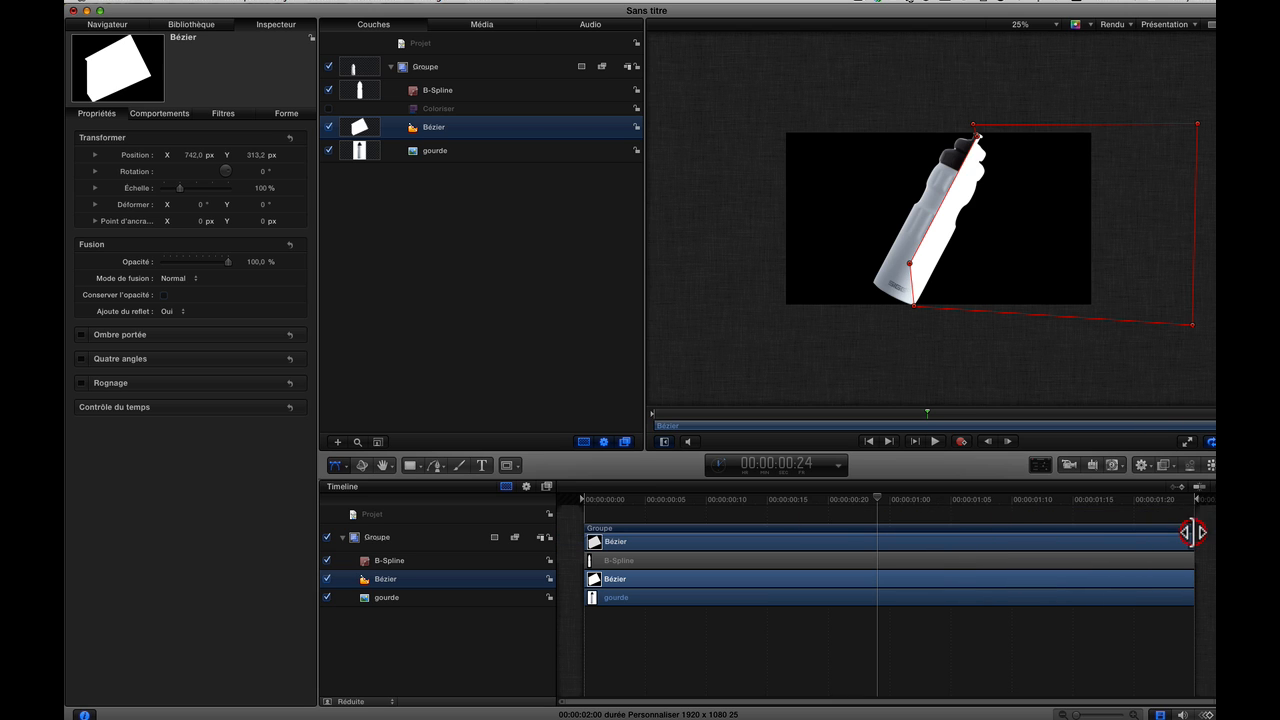
drag(882, 505, 632, 510)
drag(995, 325, 1114, 319)
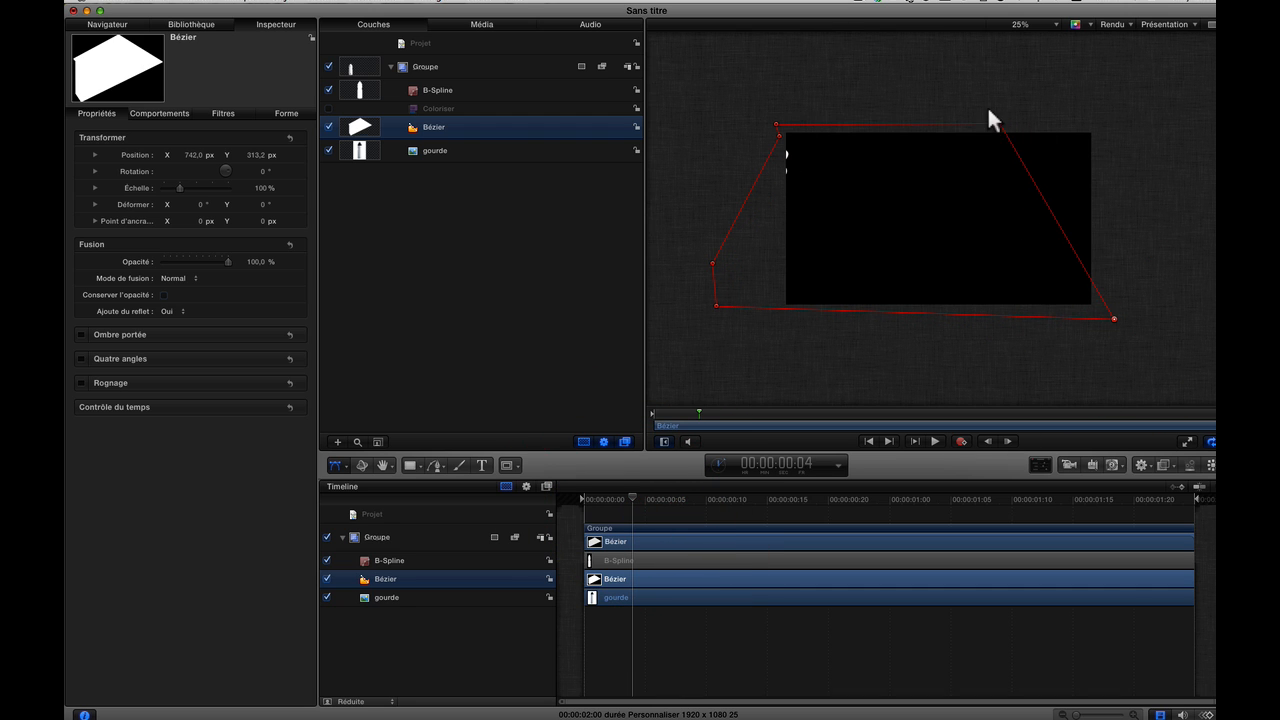
drag(1000, 122, 1113, 122)
drag(632, 510, 866, 514)
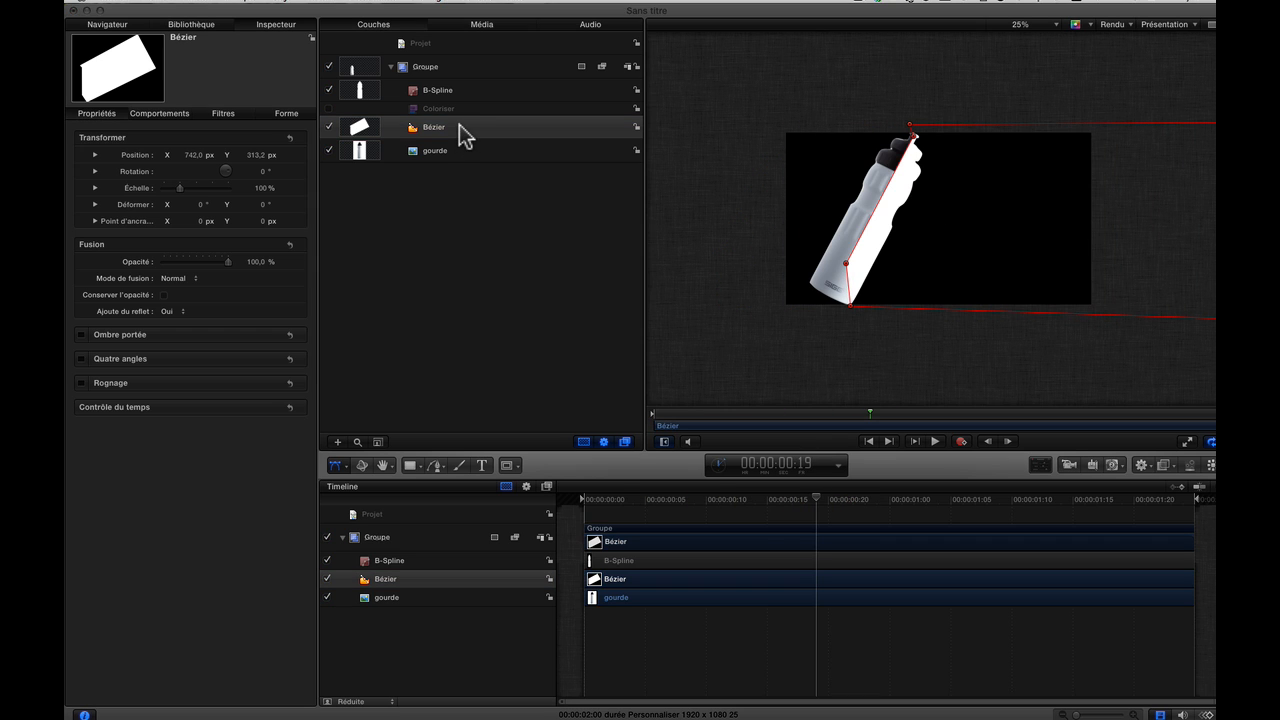
- Move the B-Spline mask from the group onto the gourde image and scrub back to the first frame
drag(460, 126, 468, 80)
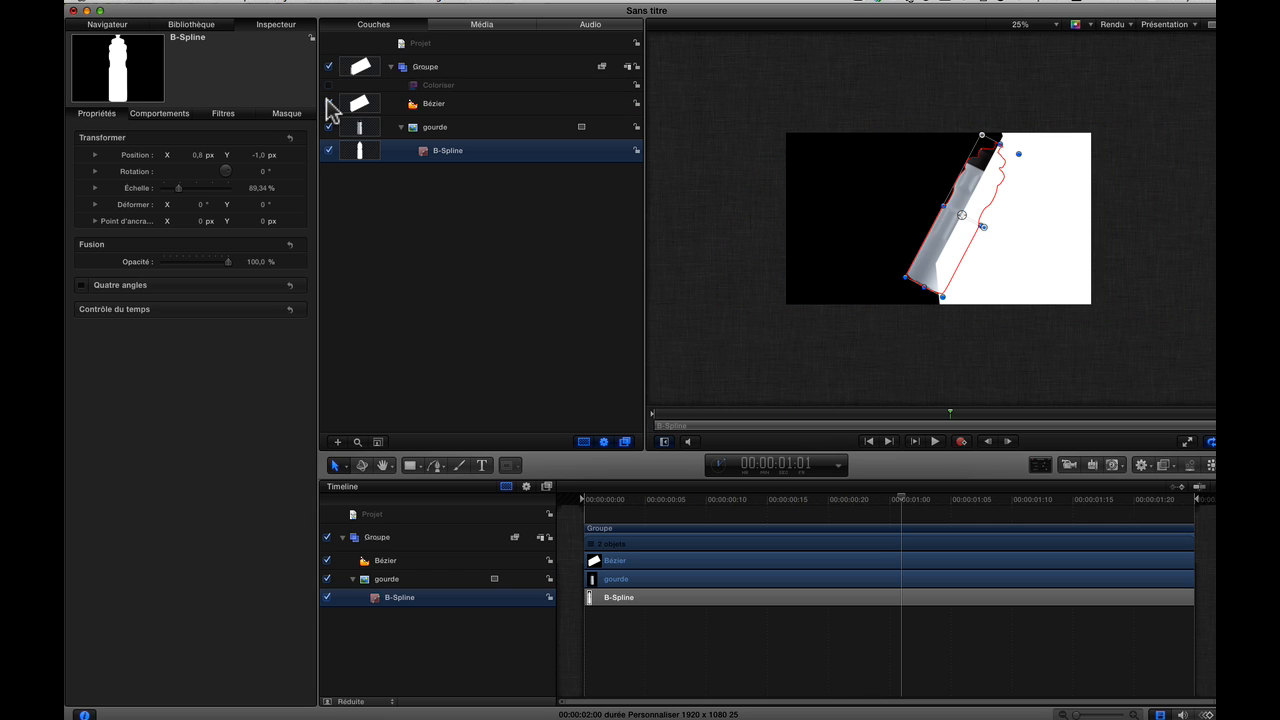
drag(866, 500, 828, 503)
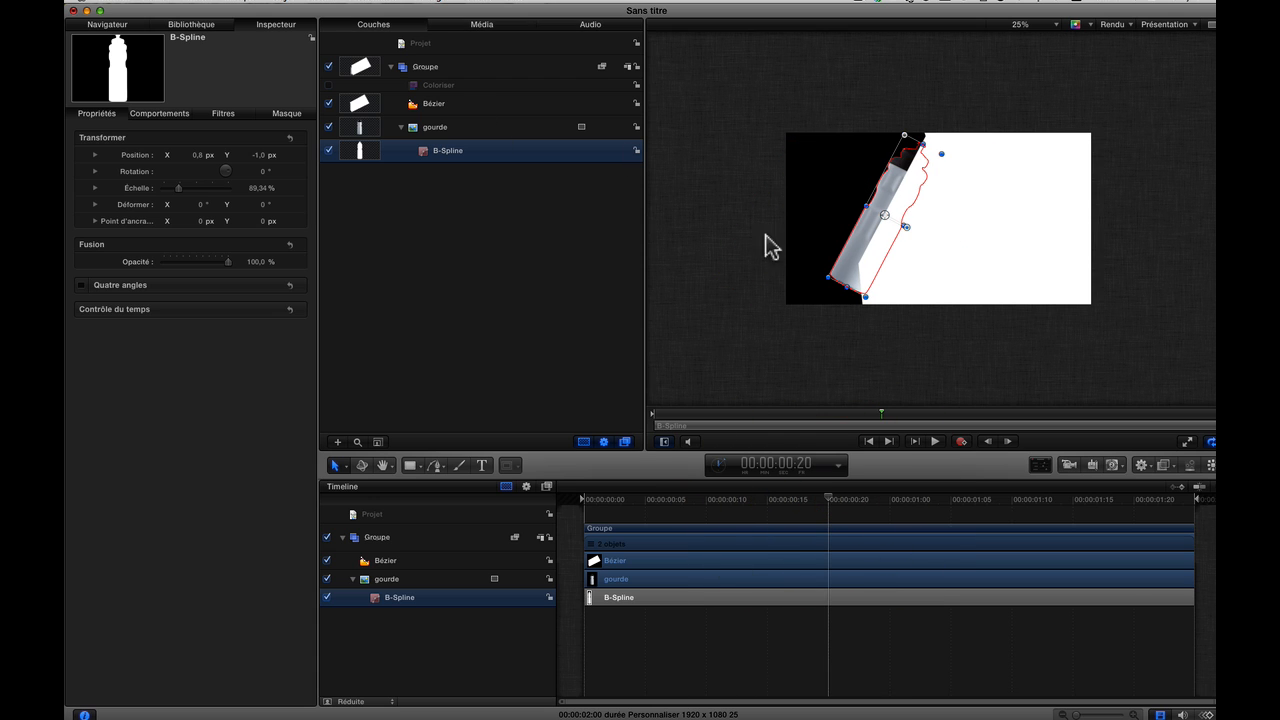
drag(829, 503, 597, 507)
mouse_move(588, 508)
mouse_down()
mouse_move(1177, 523)
mouse_move(591, 503)
mouse_move(1006, 506)
mouse_move(606, 523)
mouse_move(920, 523)
mouse_move(985, 543)
mouse_move(571, 523)
mouse_up()
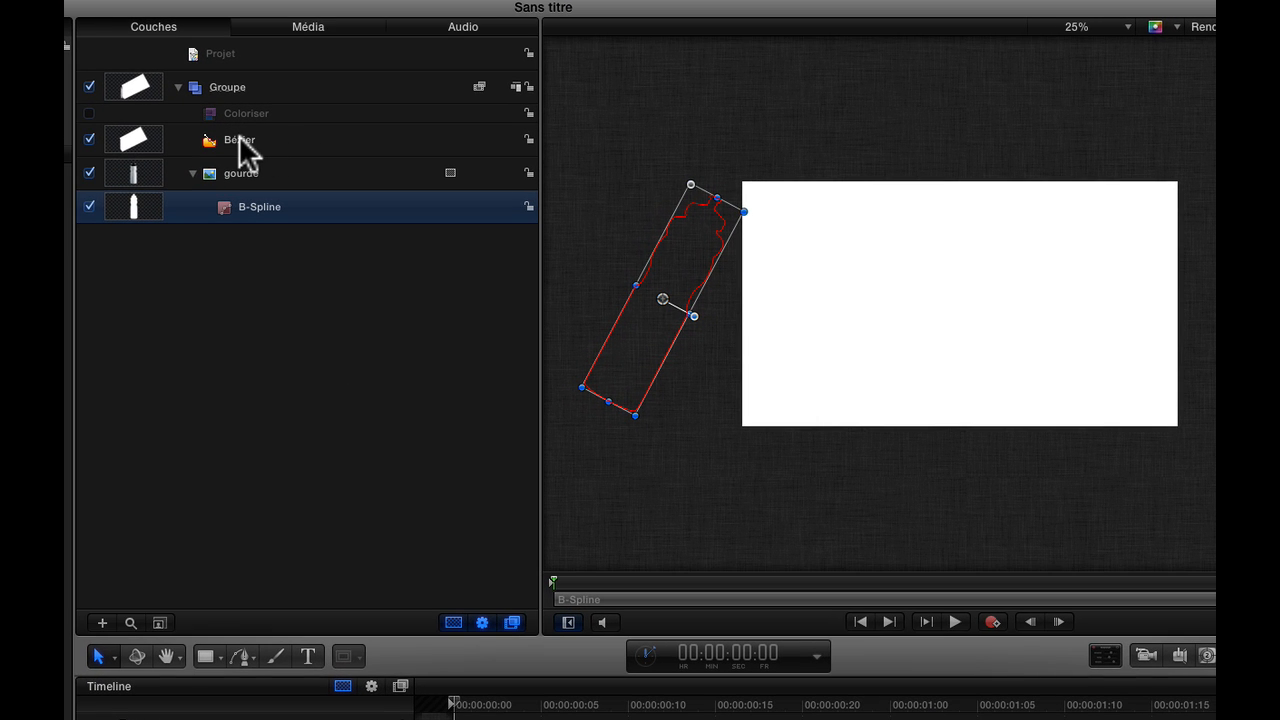
- Rename the Bézier shape "wipe Matte" and hide it, leaving the gourde layer visible with the Coloriser filter off
double_click(239, 139)
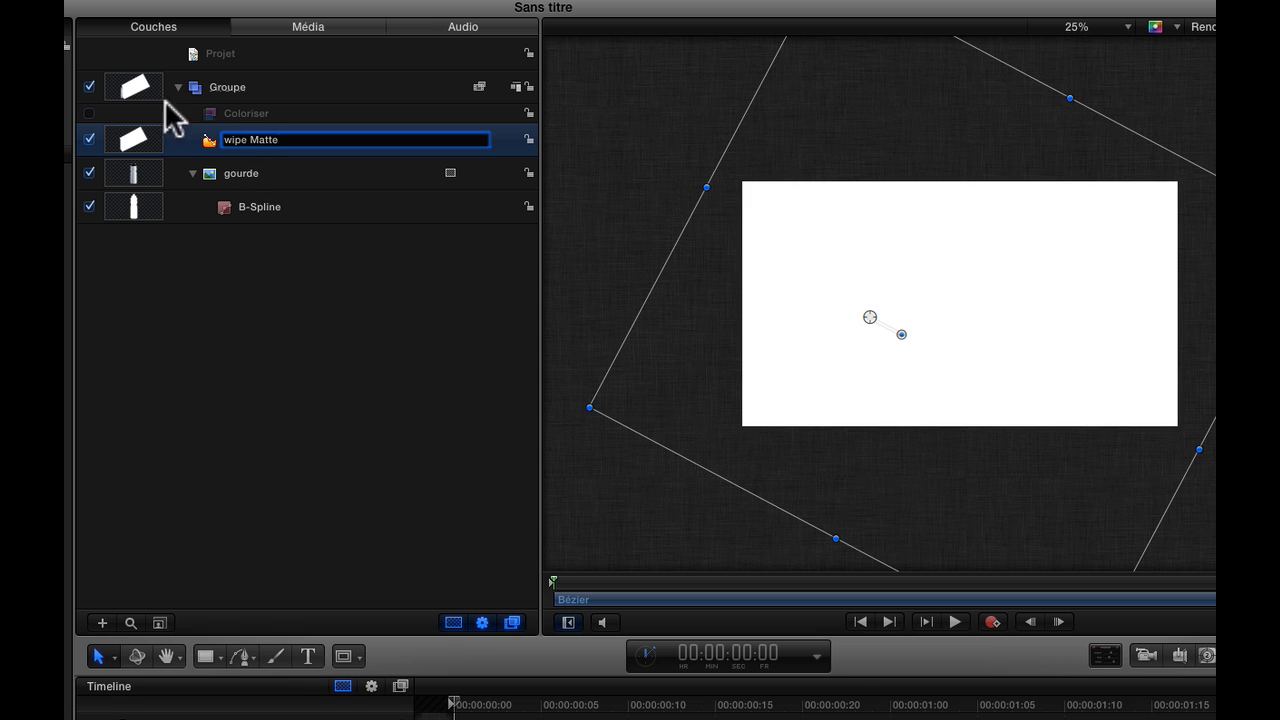
click(89, 140)
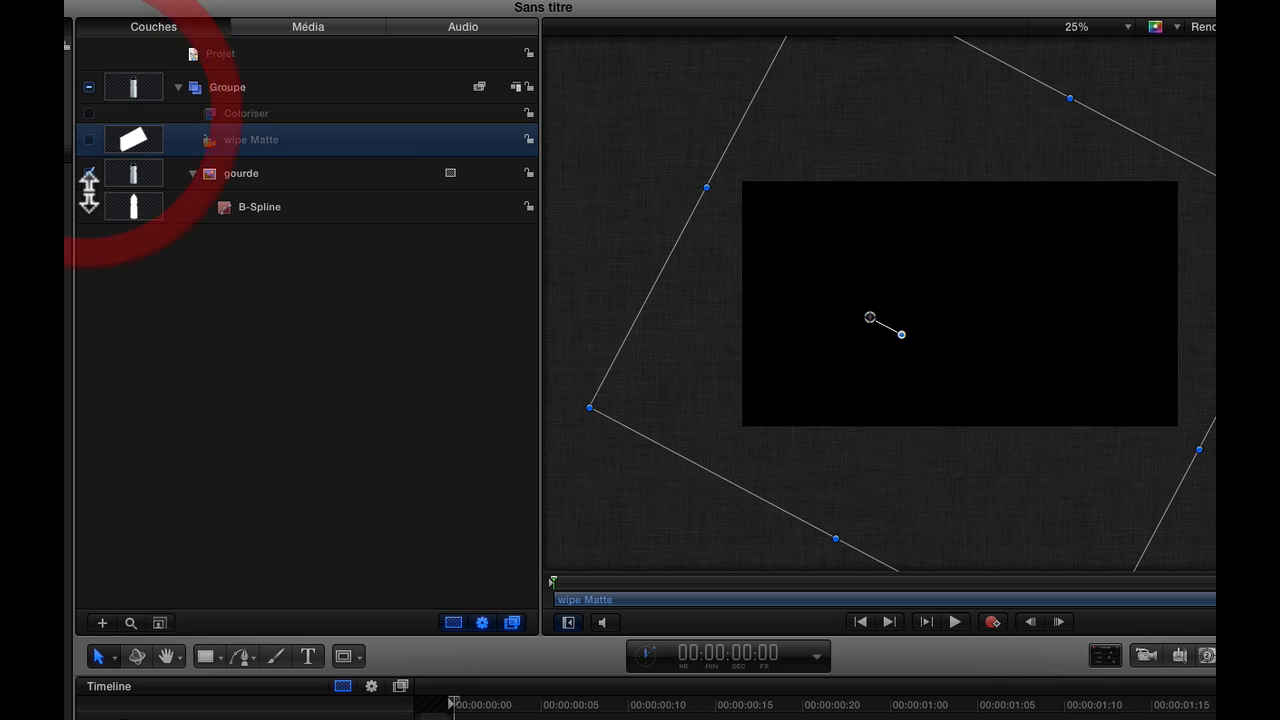
click(857, 705)
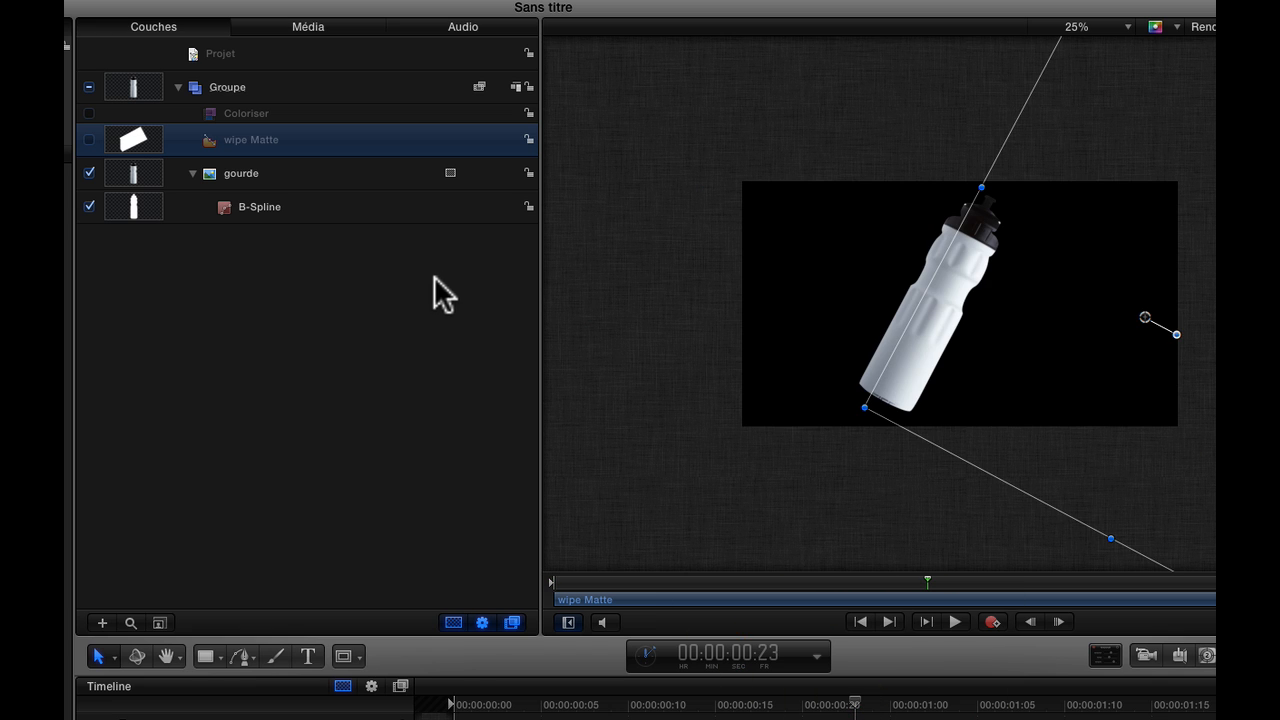
click(89, 173)
click(89, 173)
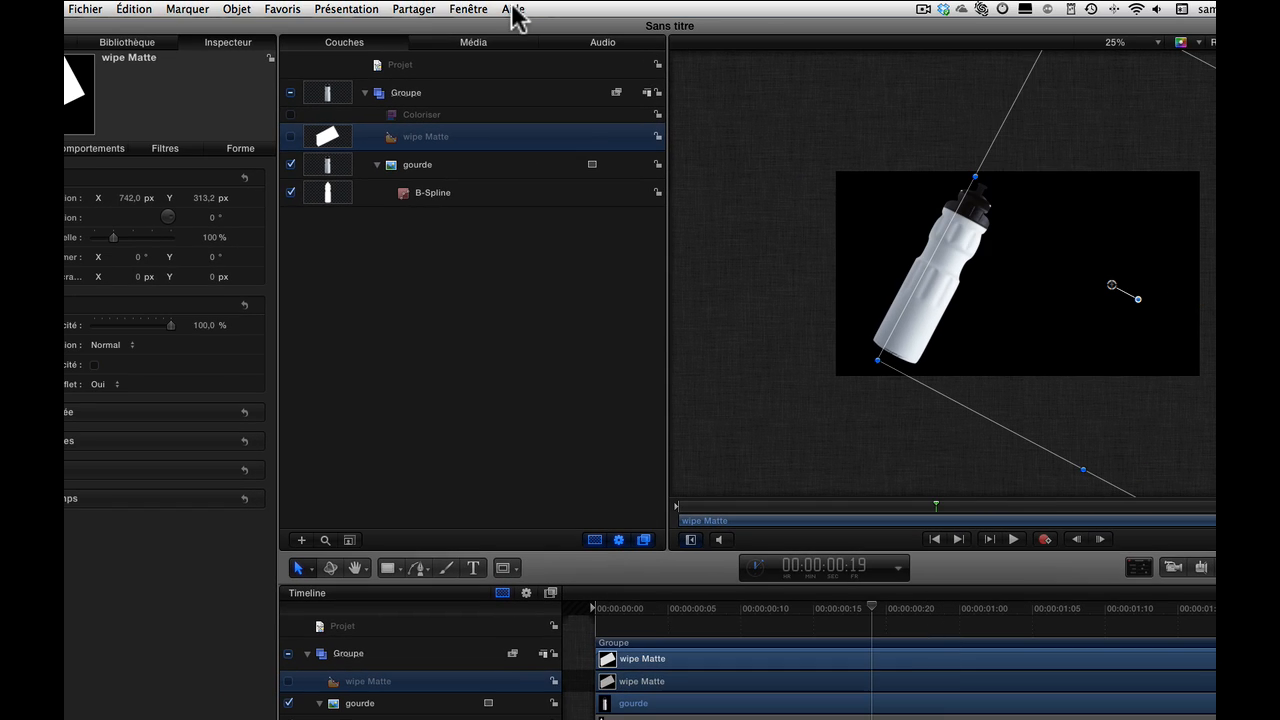
- Save the project on the Desktop as "gourde AT"
click(64, 11)
mouse_move(80, 12)
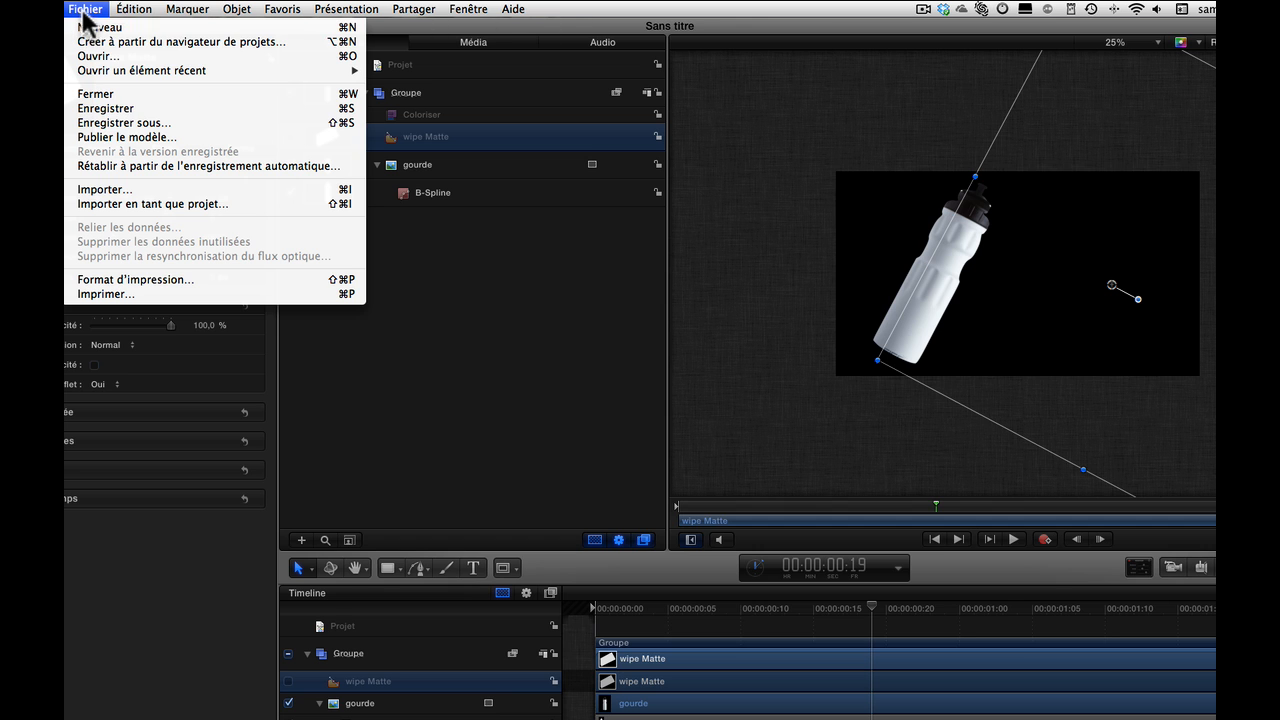
click(147, 108)
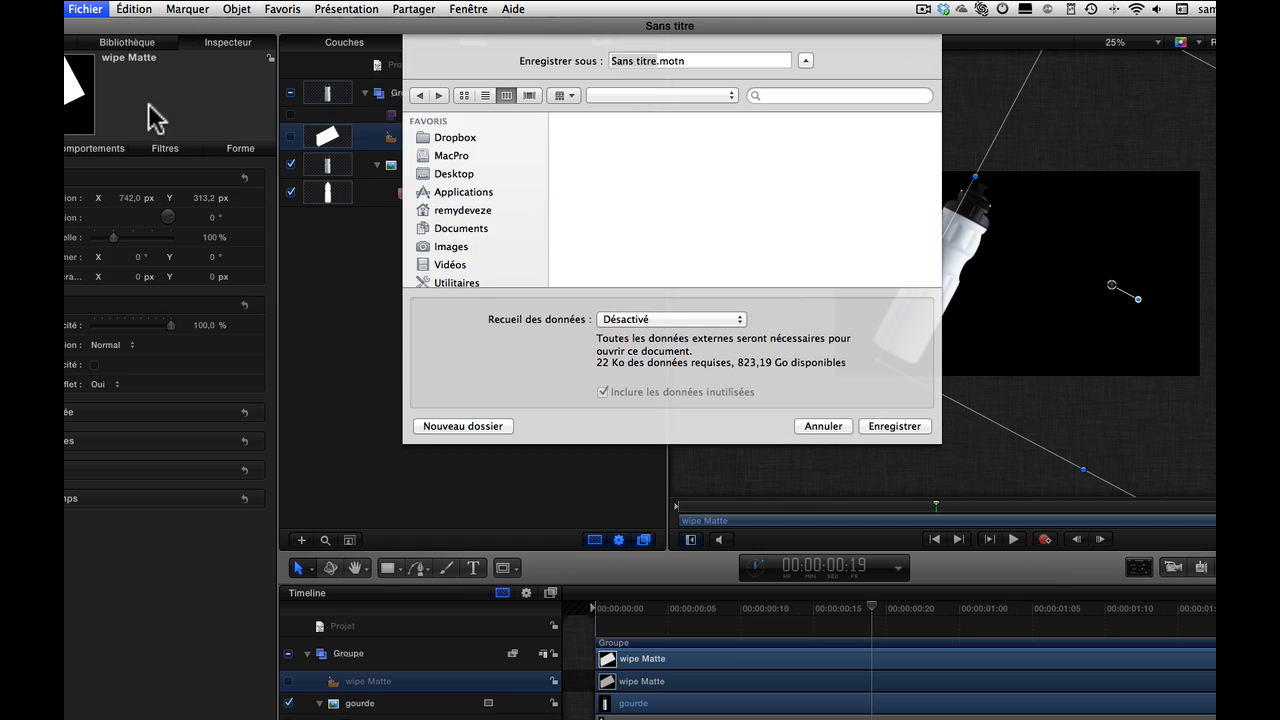
text(gourde )
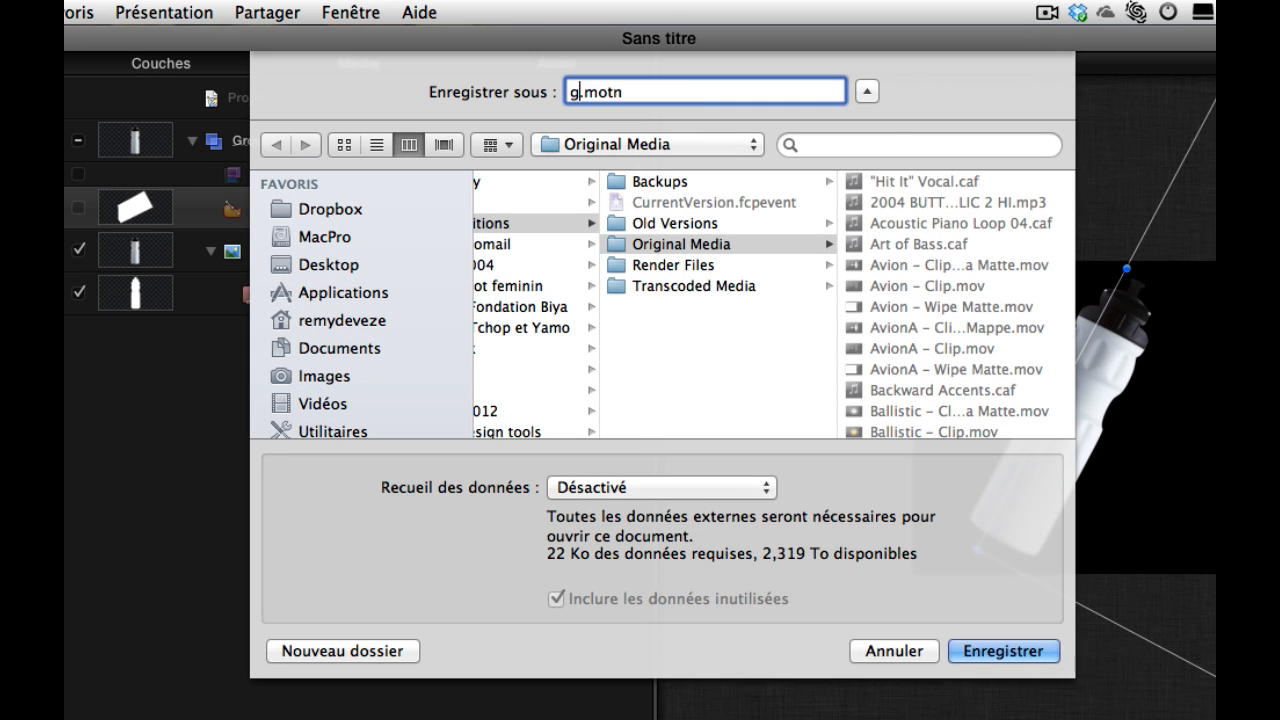
text(mod)
key(BackSpace)
key(BackSpace)
key(BackSpace)
text(AT)
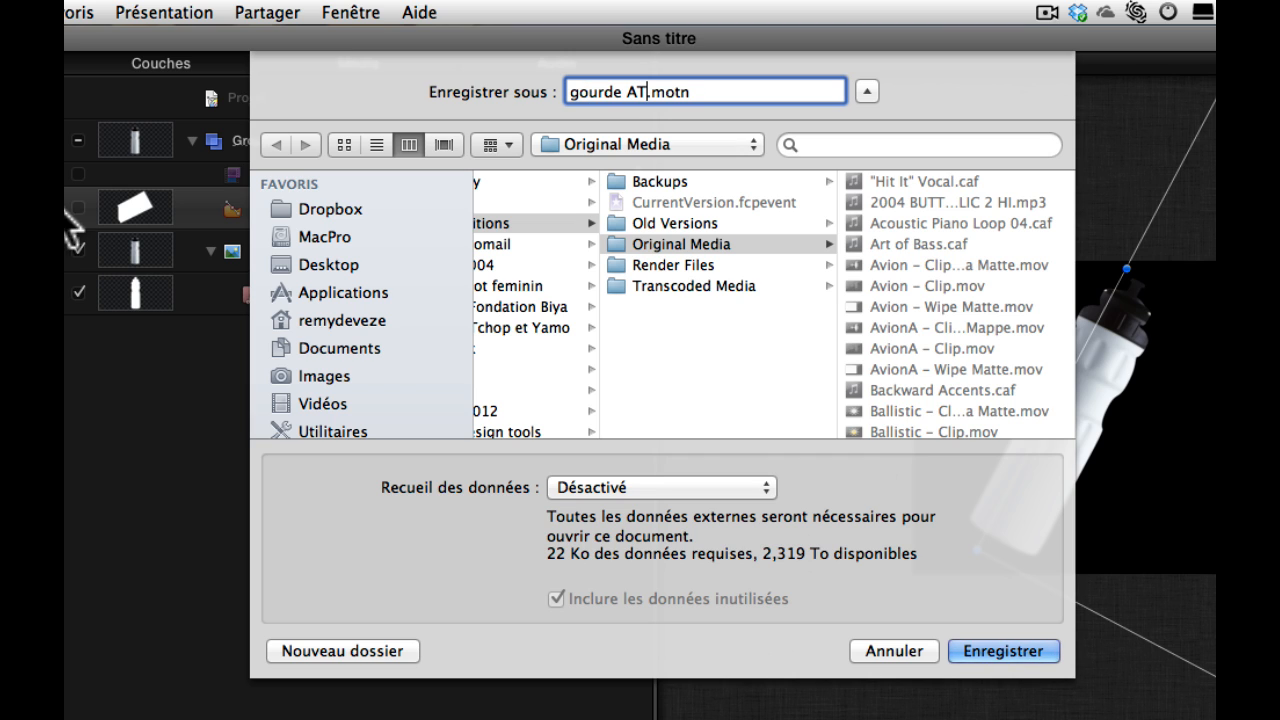
click(328, 264)
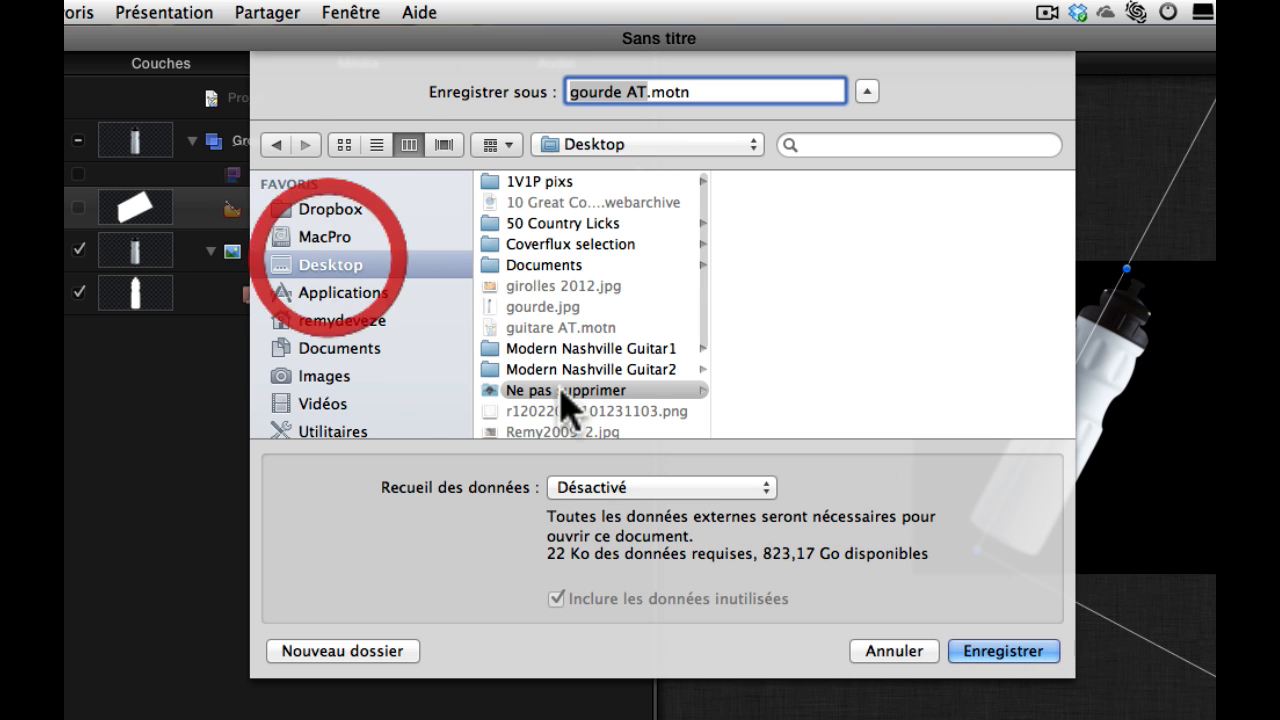
click(1004, 651)
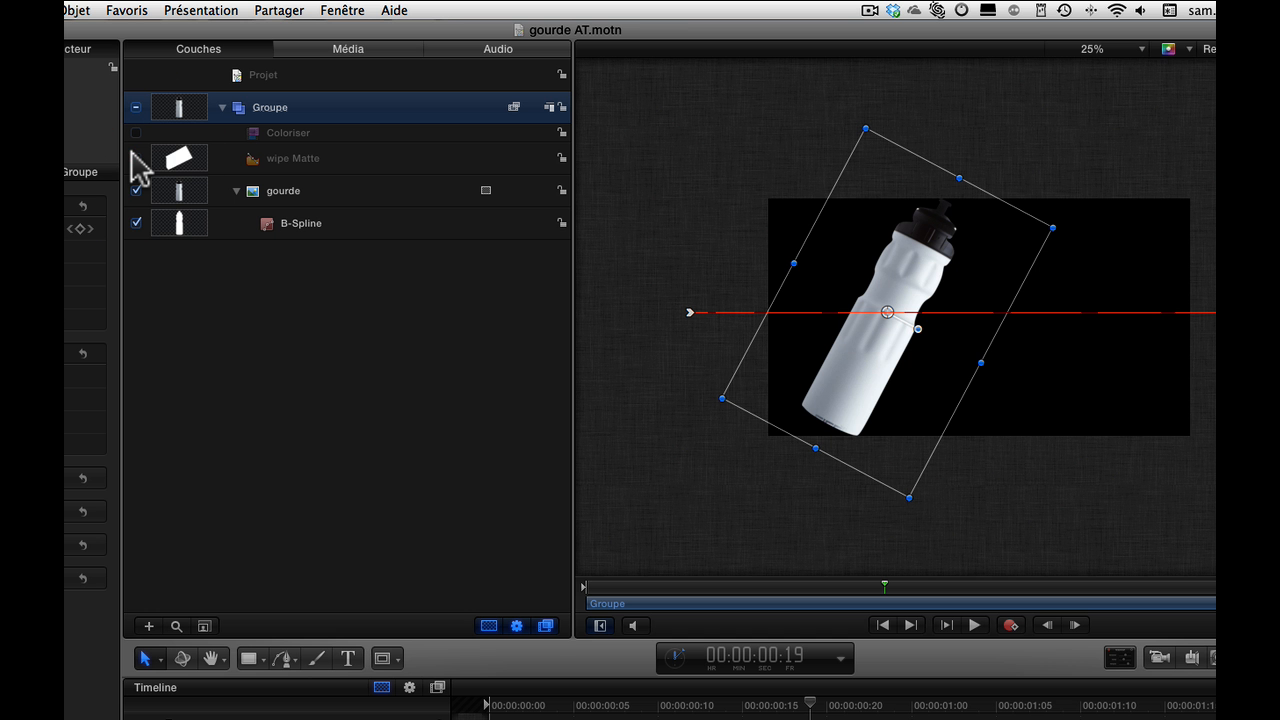
- Export the bottle animation as a video-only QuickTime movie named "Gourde - Clip" in the Original Media folder, then close its preview
click(285, 10)
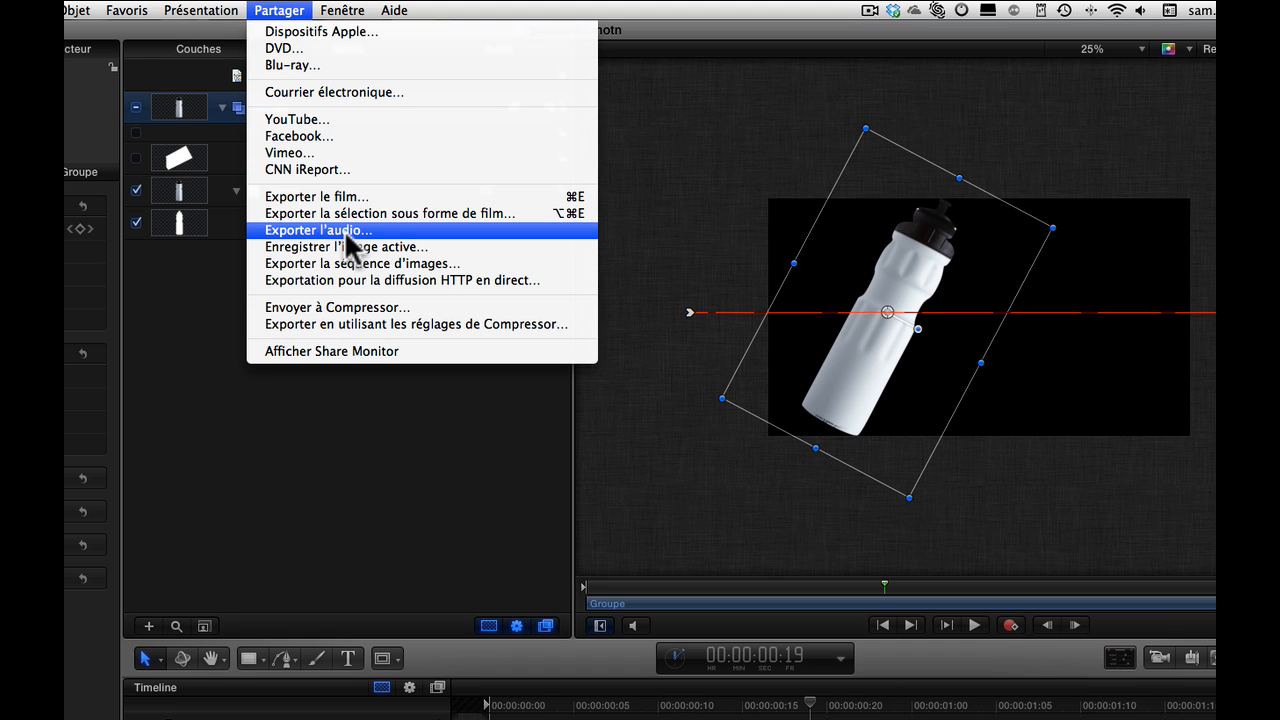
click(350, 197)
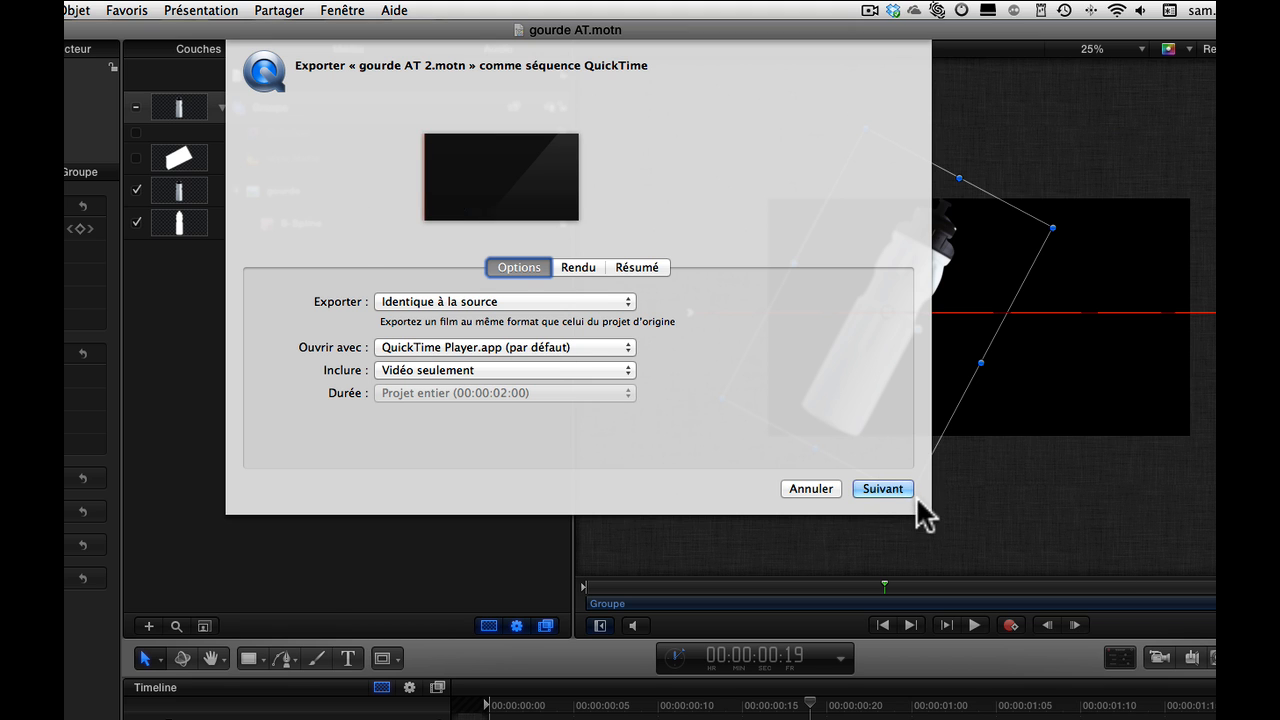
click(882, 488)
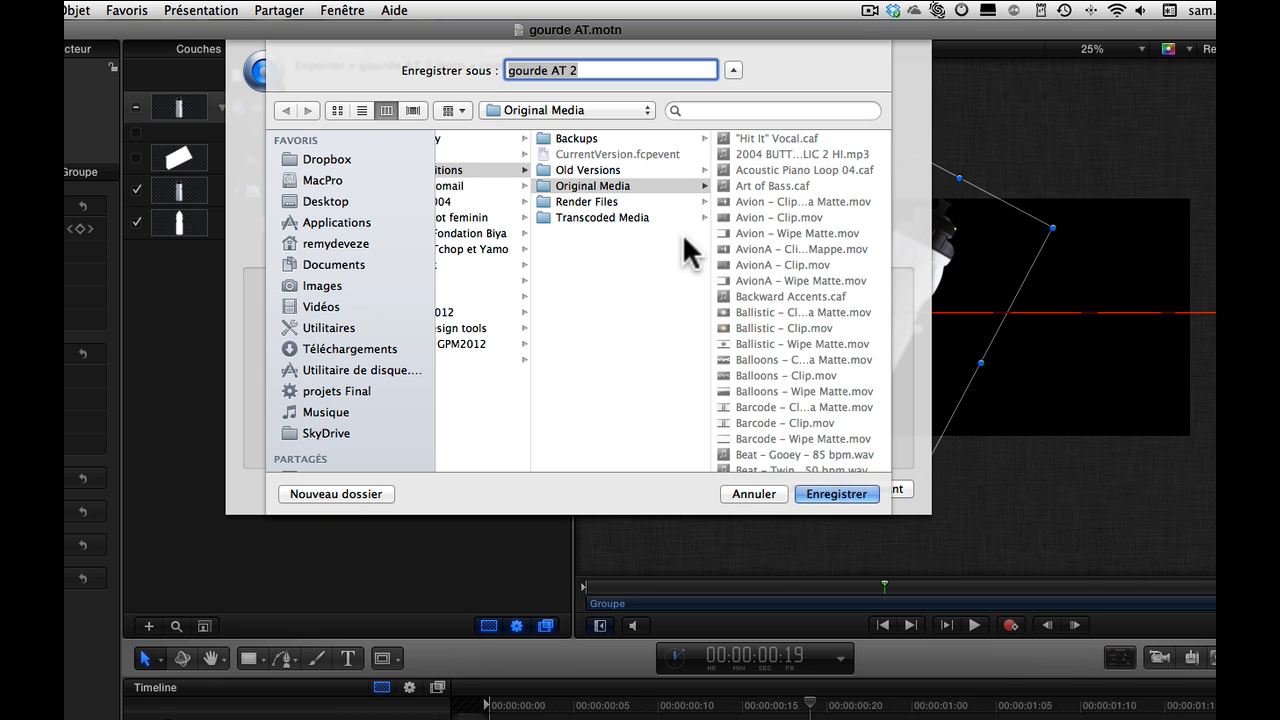
text(G)
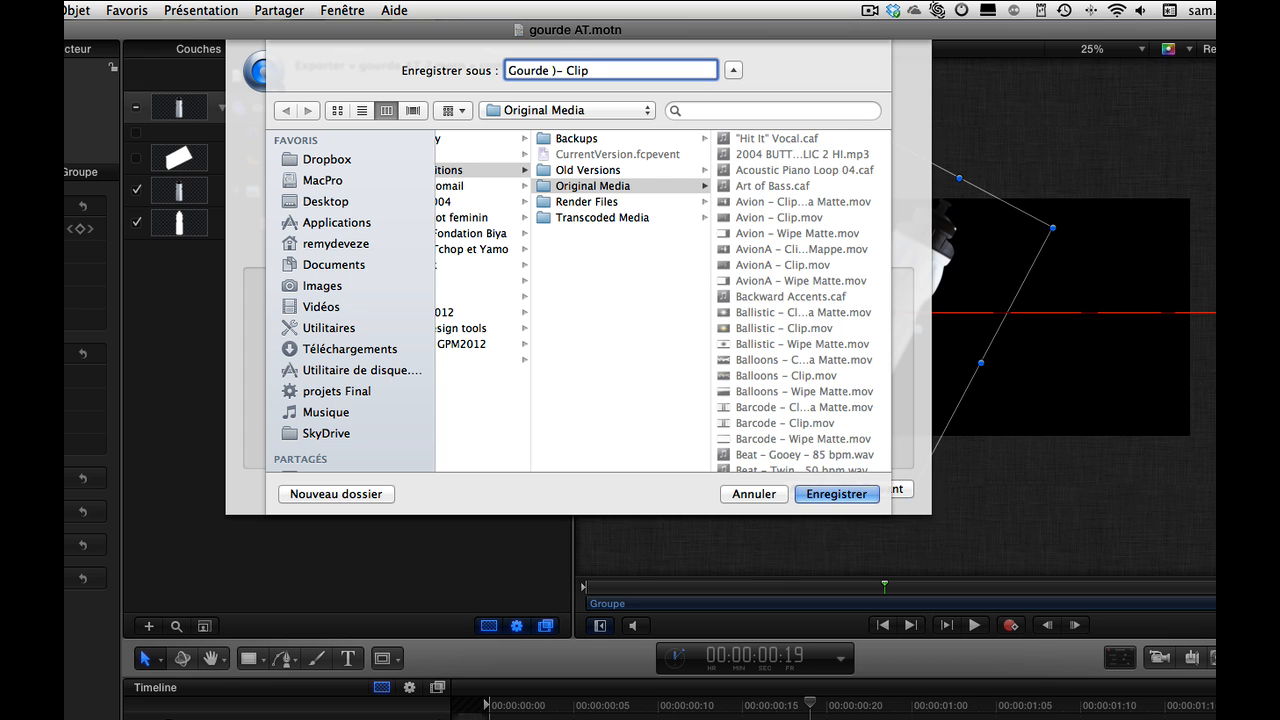
click(559, 70)
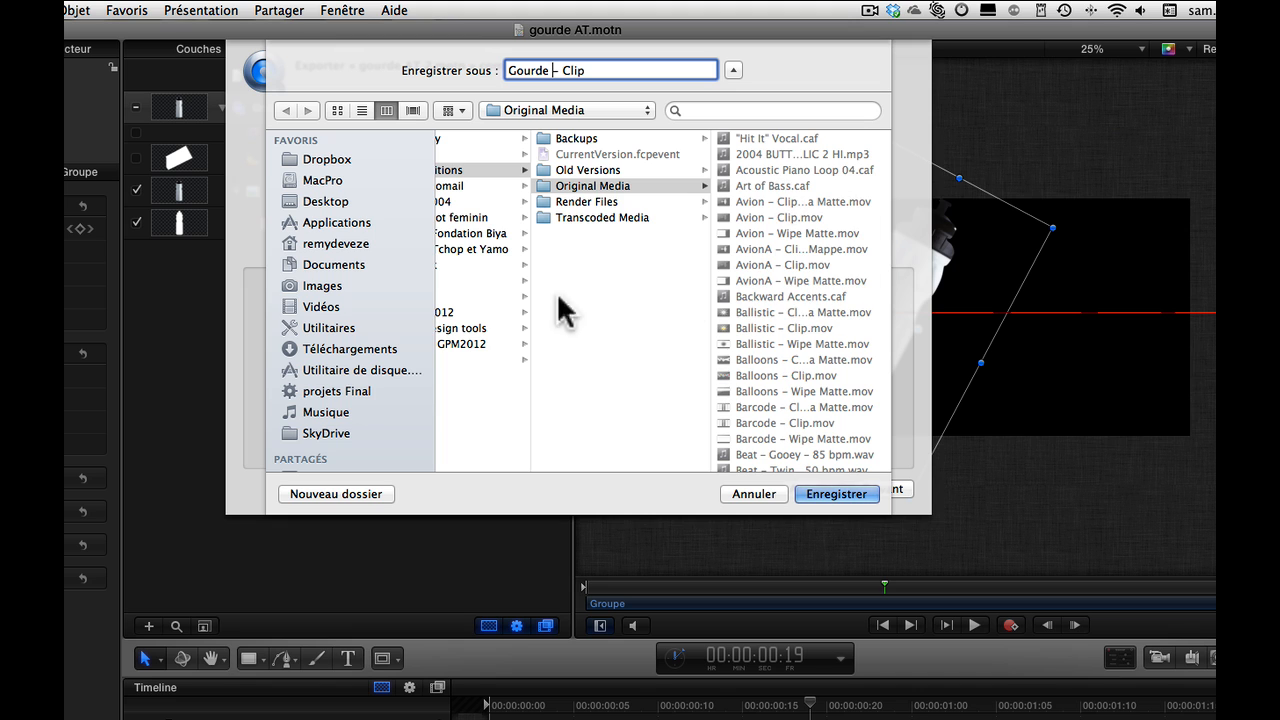
key(Return)
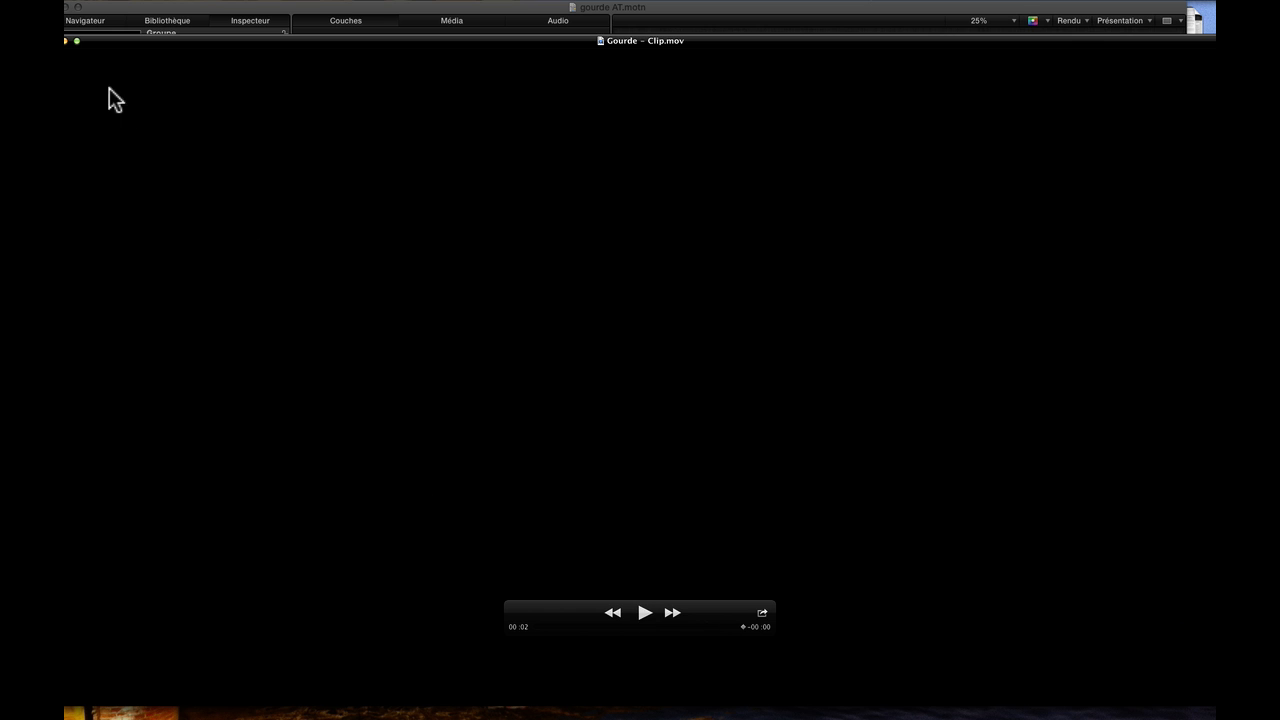
click(53, 41)
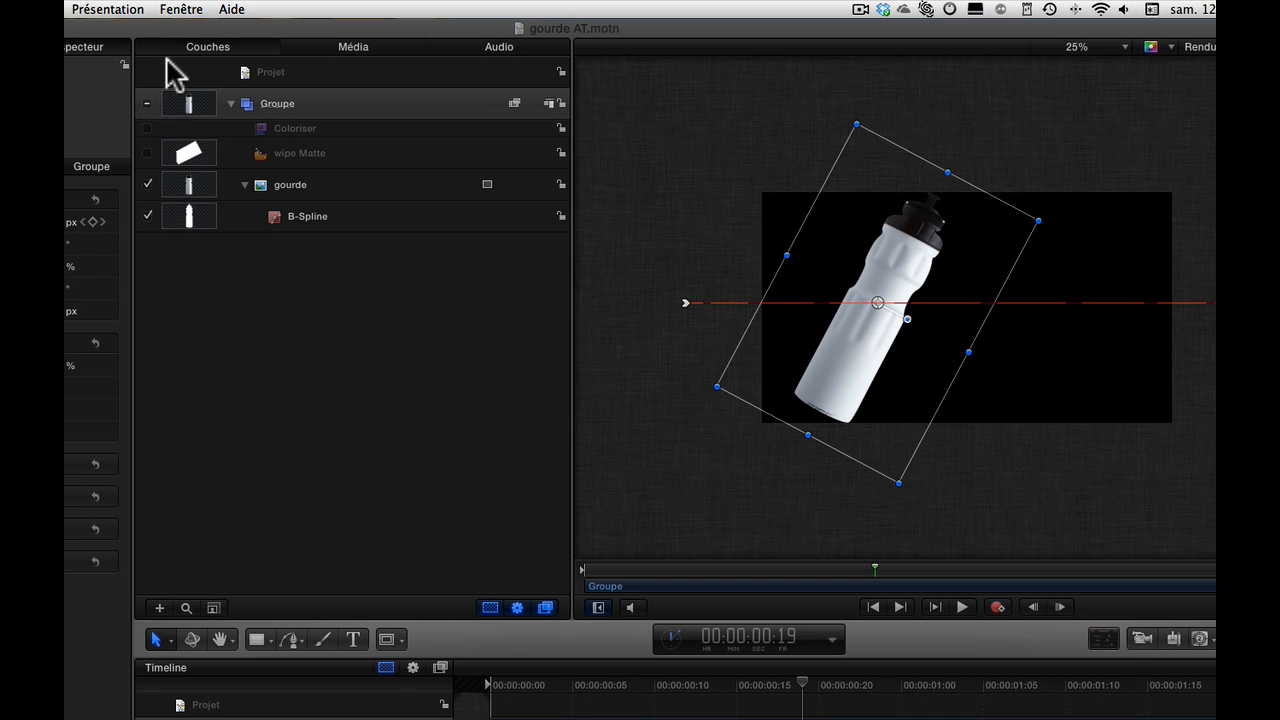
- Enable the Coloriser filter and export the white bottle silhouette as "gourde - Clip Alpha Matte" in the Original Media folder
click(145, 129)
click(397, 12)
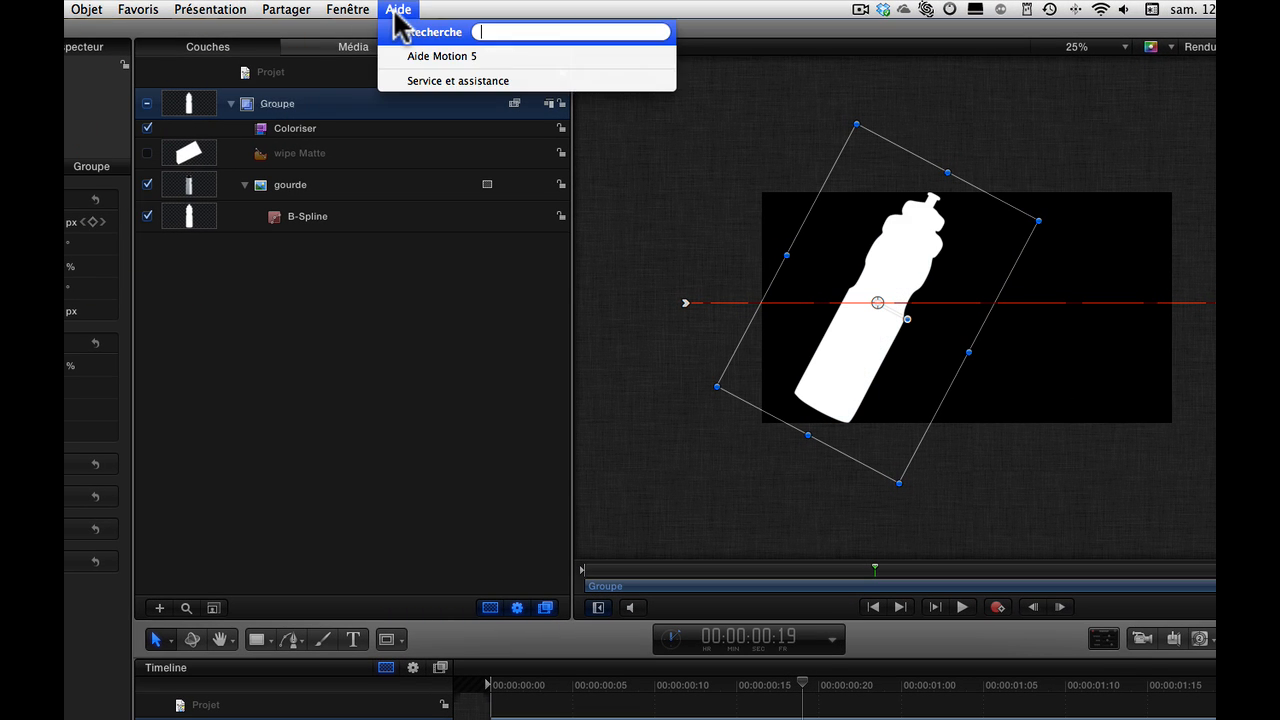
mouse_move(282, 10)
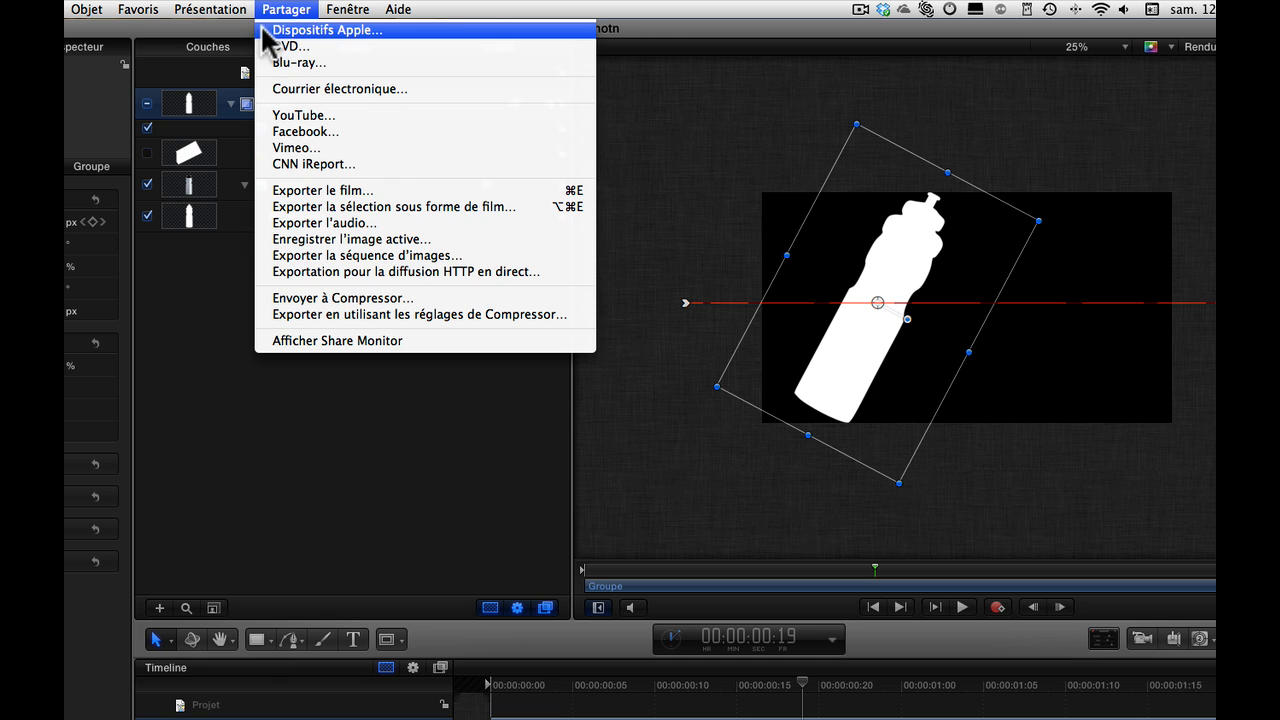
click(334, 189)
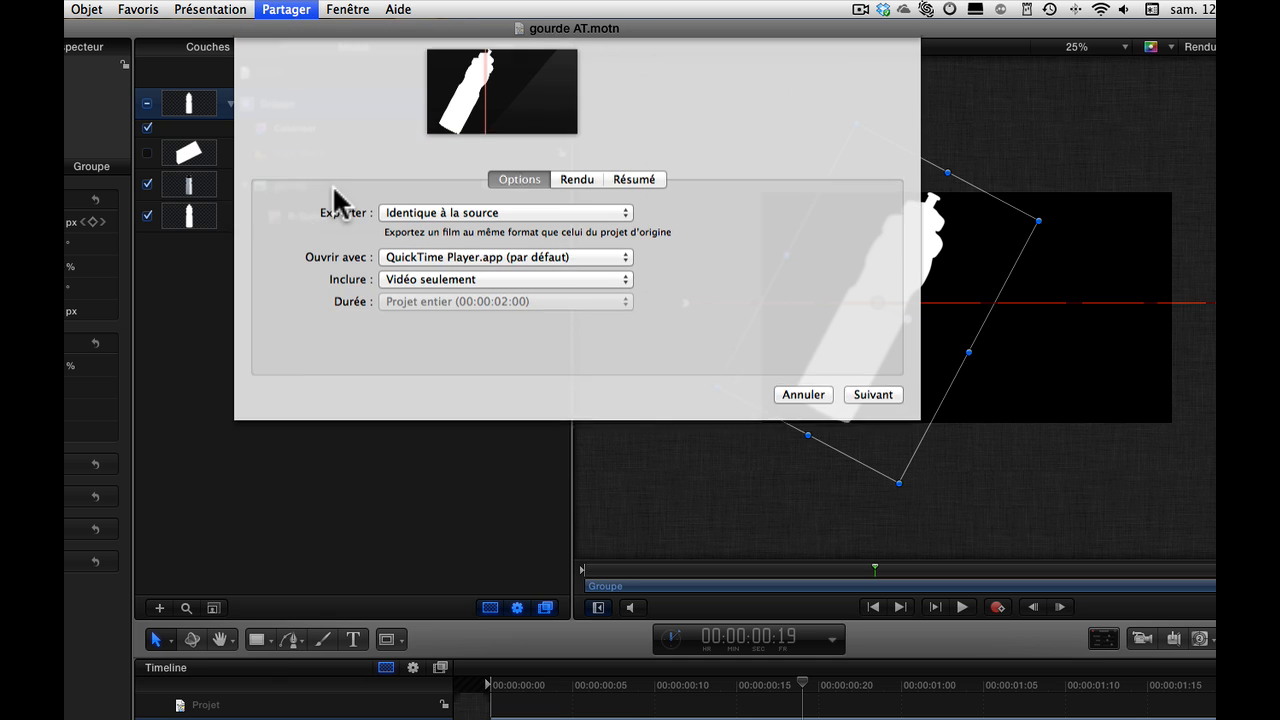
click(866, 474)
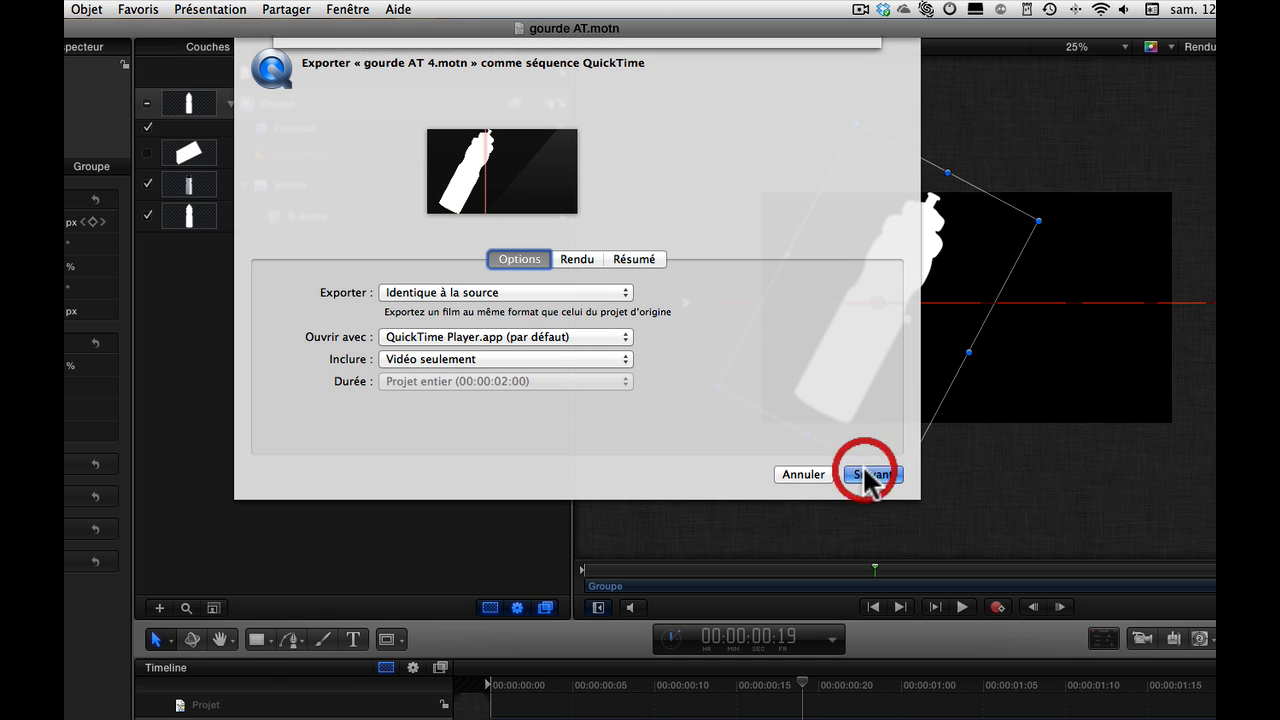
click(573, 68)
key(BackSpace)
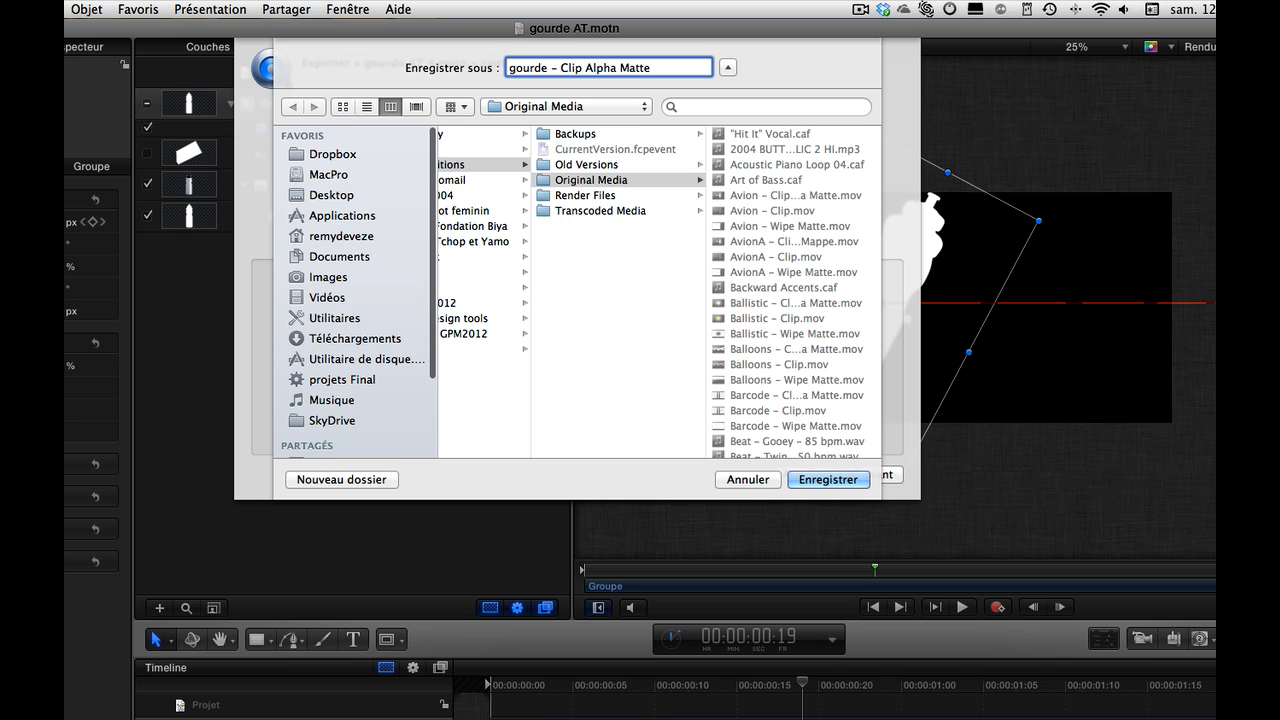
click(815, 478)
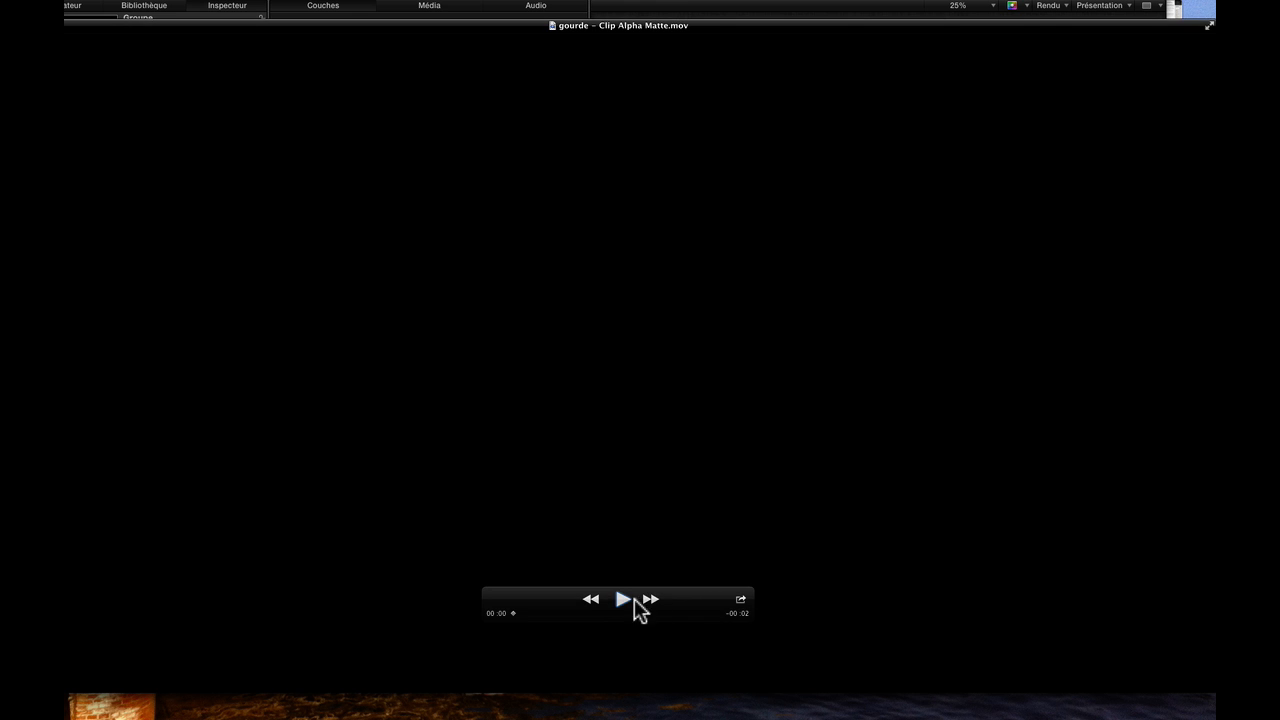
- Play the exported "gourde - Clip Alpha Matte" movie and close it
click(623, 600)
click(622, 600)
key(super+w)
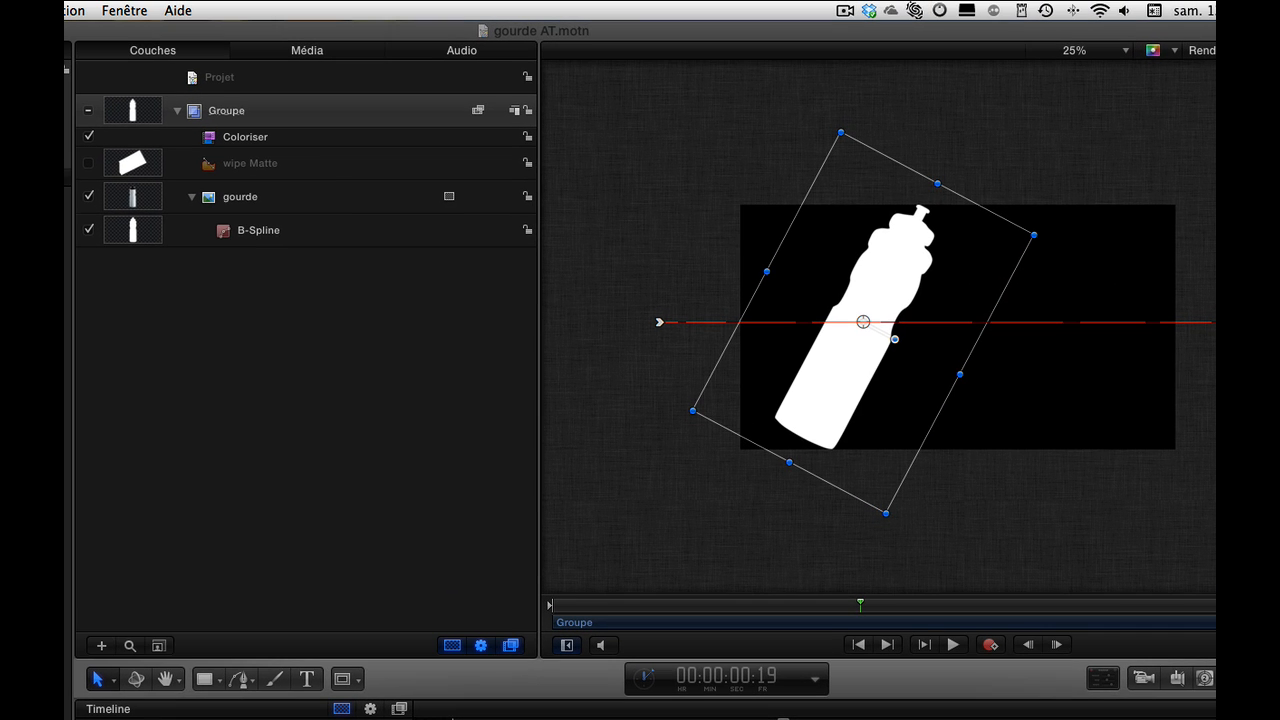
- Show the wipe Matte shape, hide the gourde layer, and scrub to frame 24 to check the wipe
click(89, 164)
click(88, 197)
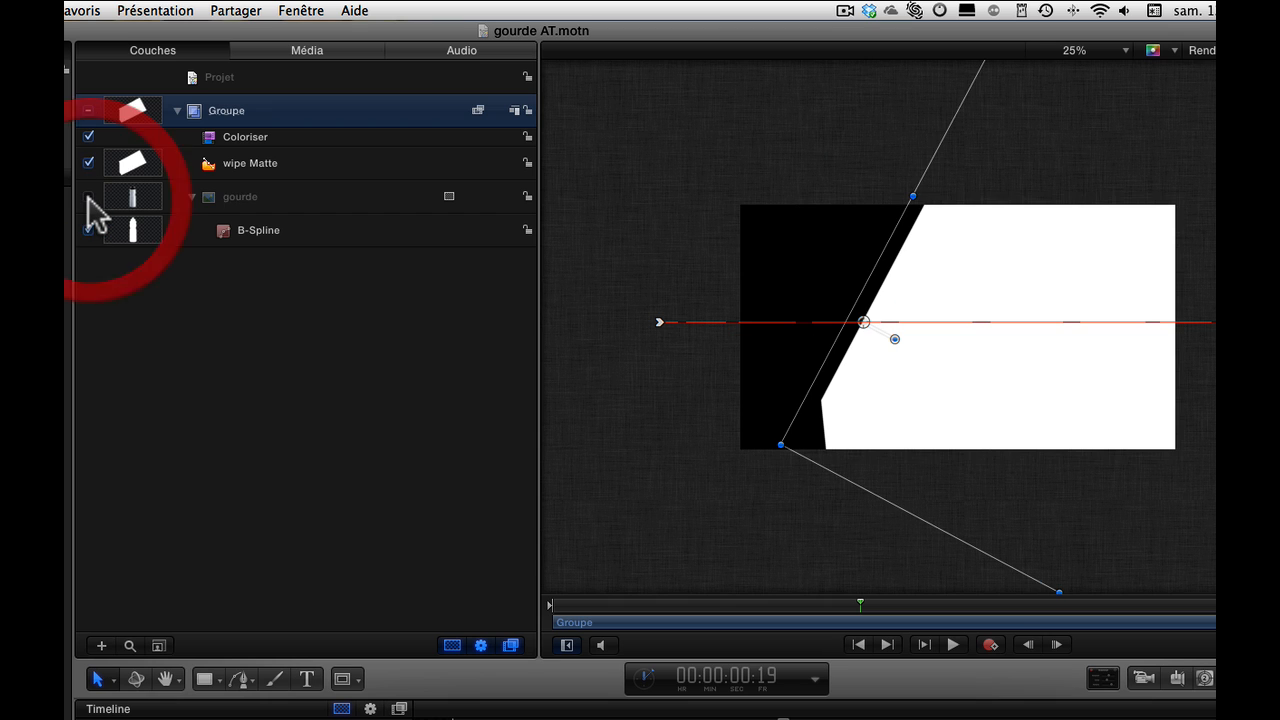
drag(783, 718, 870, 718)
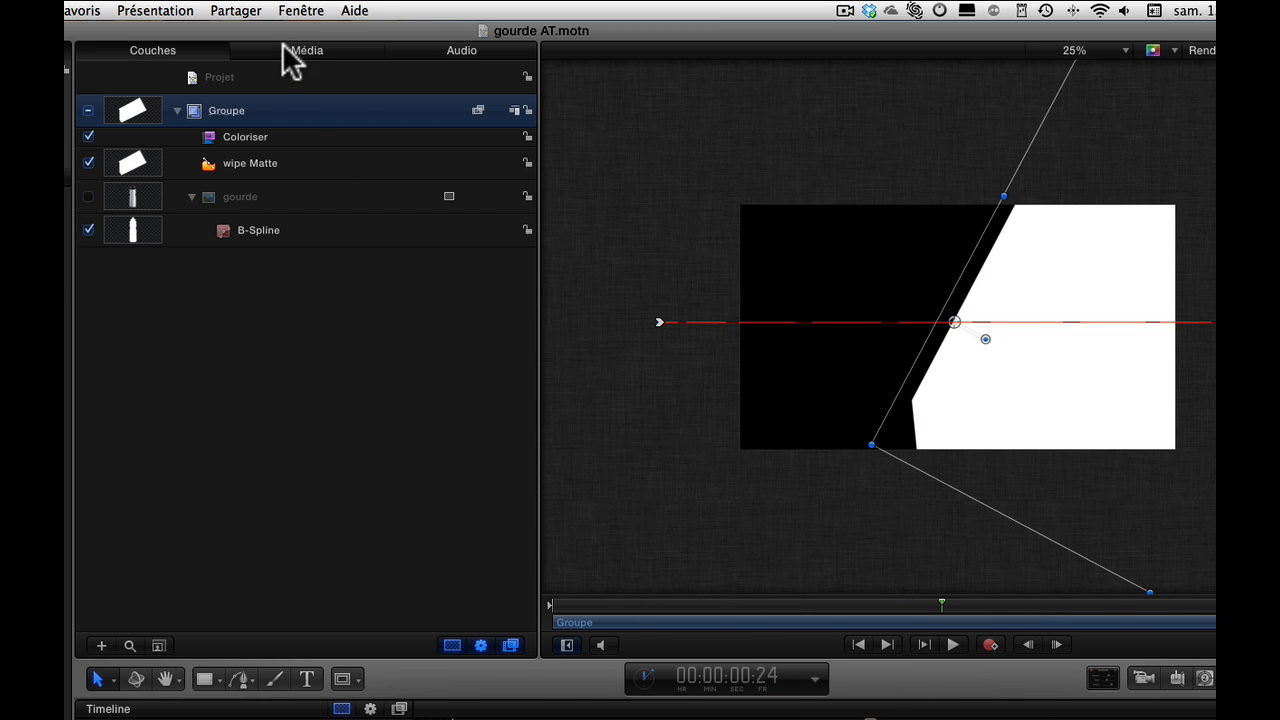
- Export the white shape's movement as "gourde - Wipe Matte" in the Original Media folder, play the movie and close it
click(236, 10)
click(315, 199)
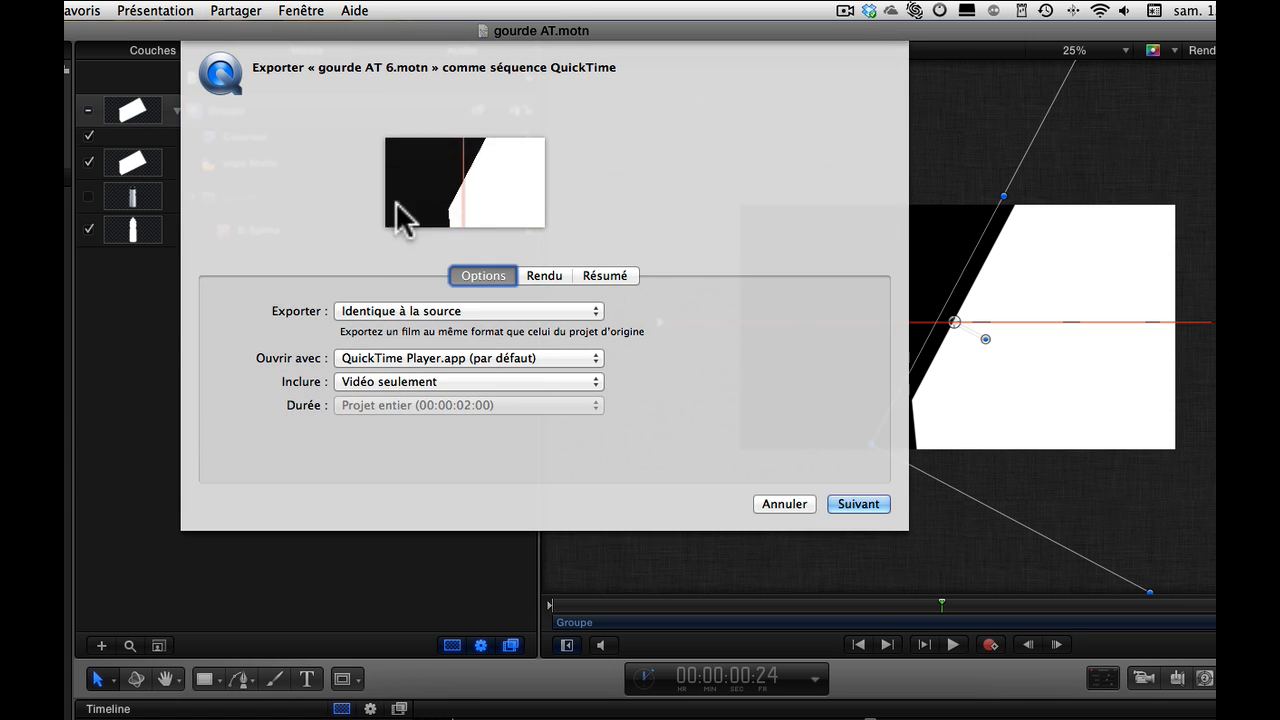
key(Return)
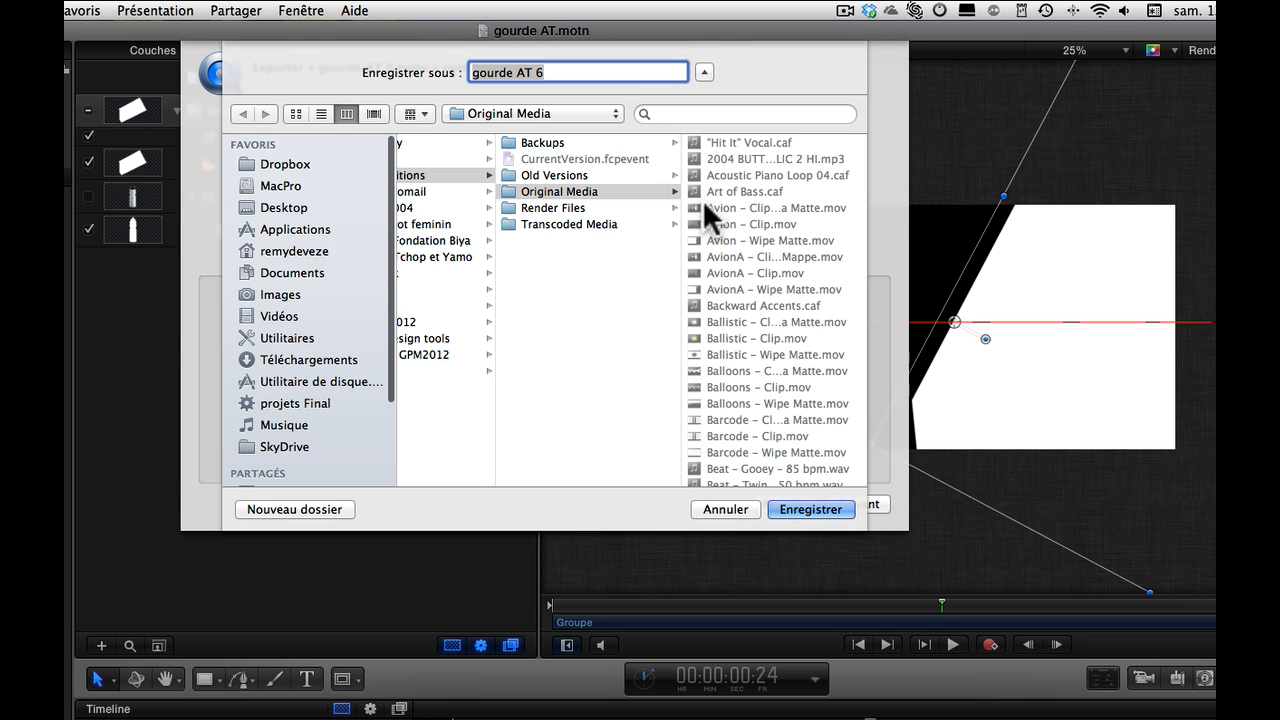
text(gourde)
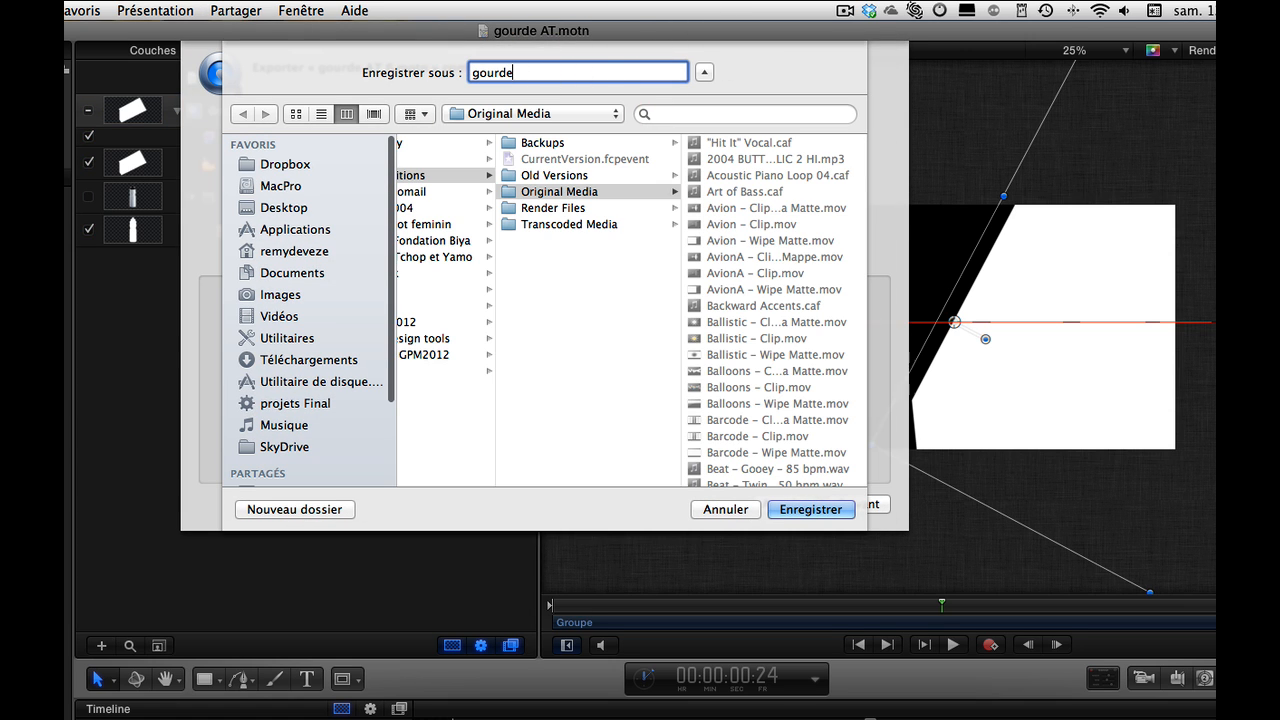
text( - )
text(Wipe Matte)
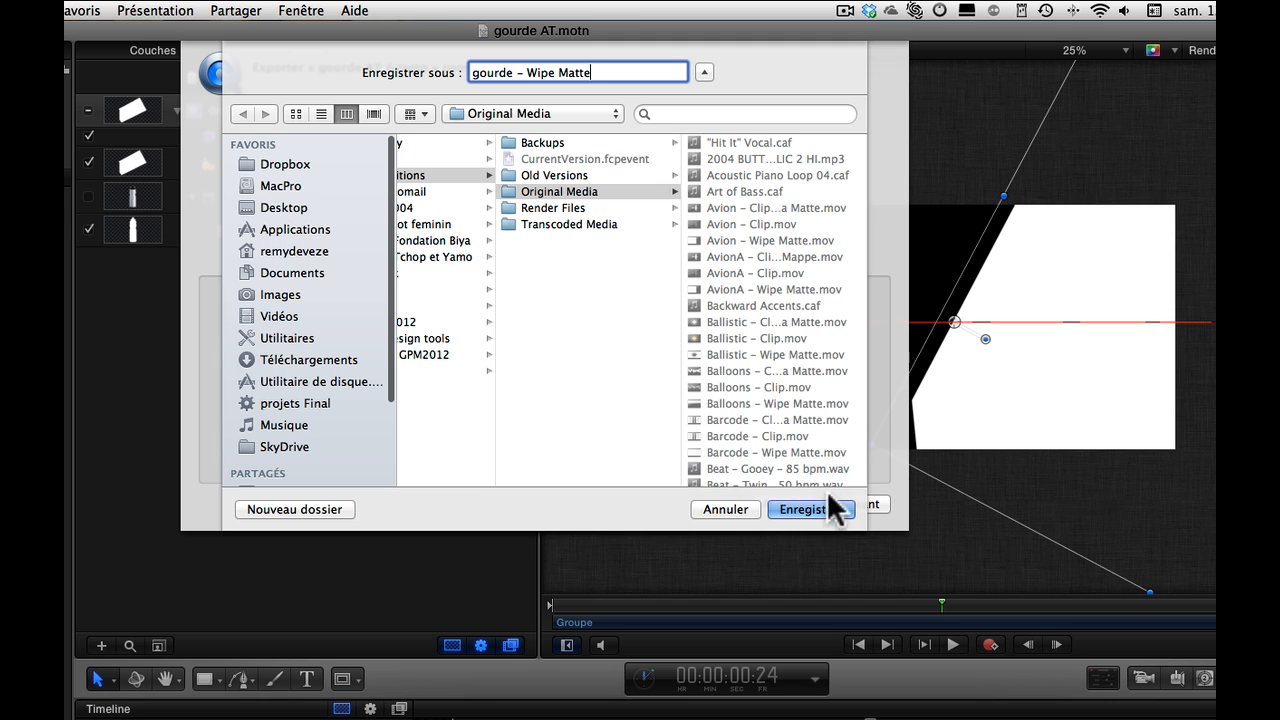
click(816, 504)
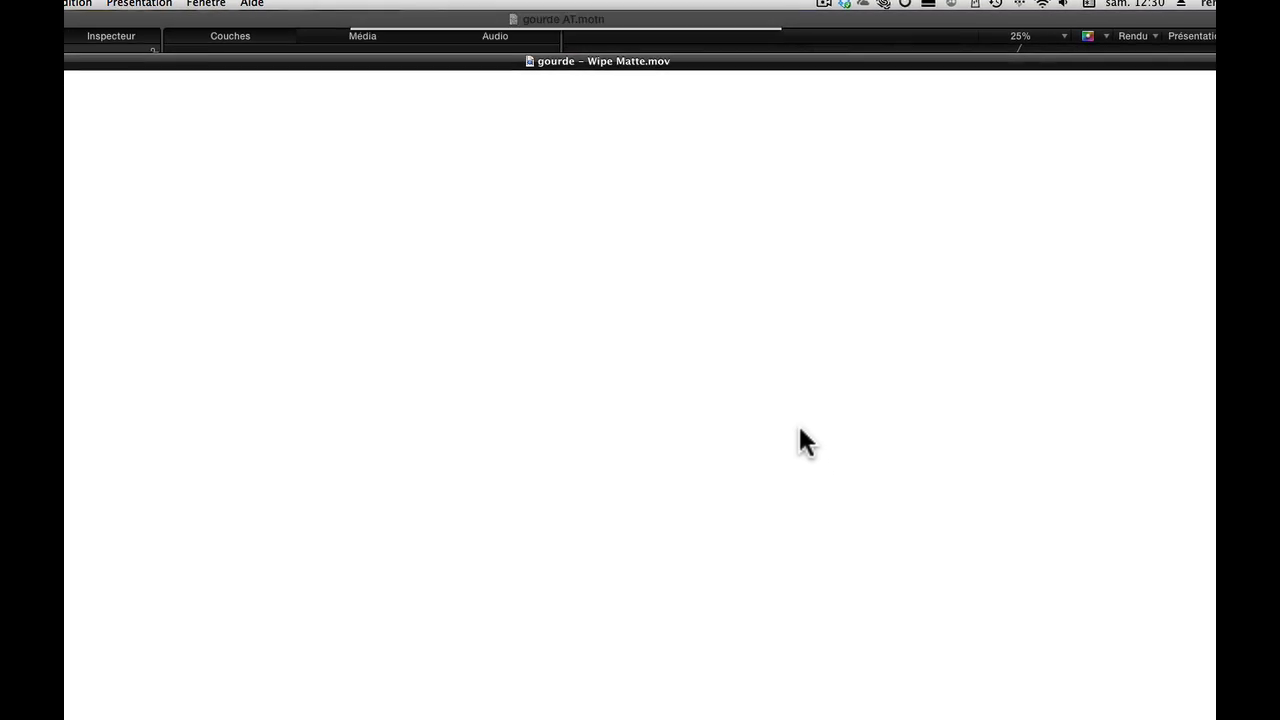
click(620, 613)
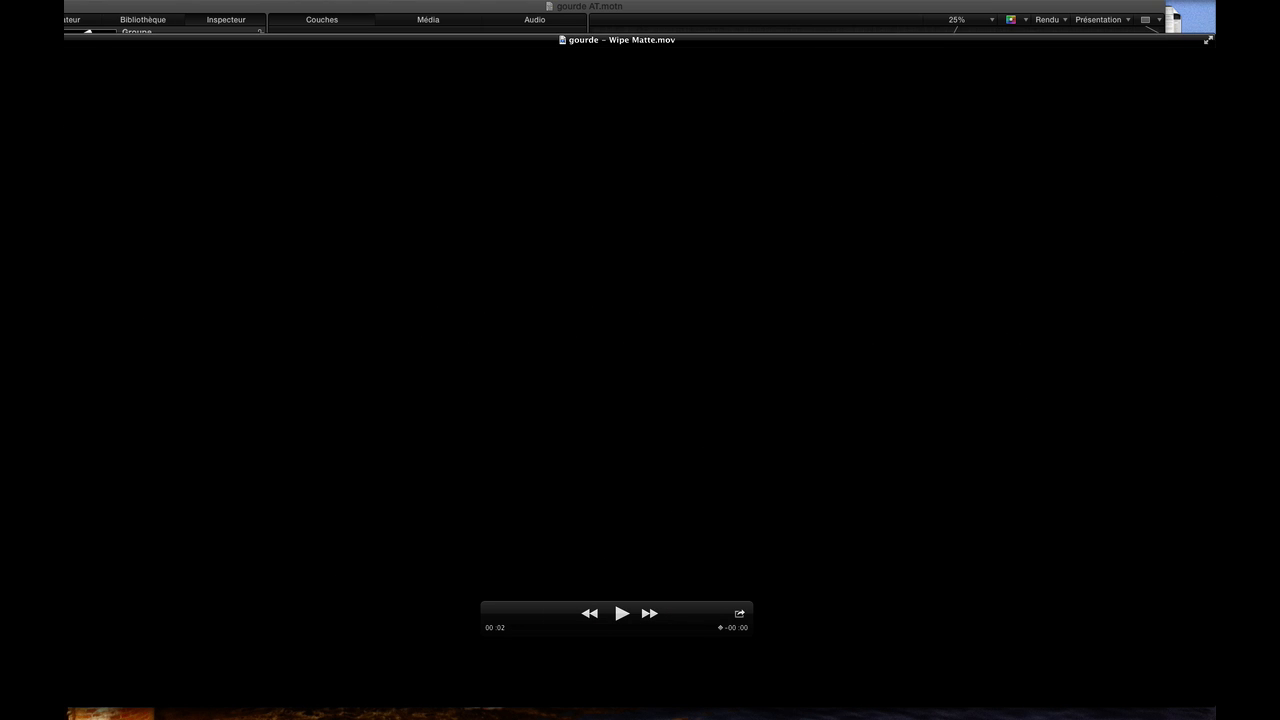
click(30, 40)
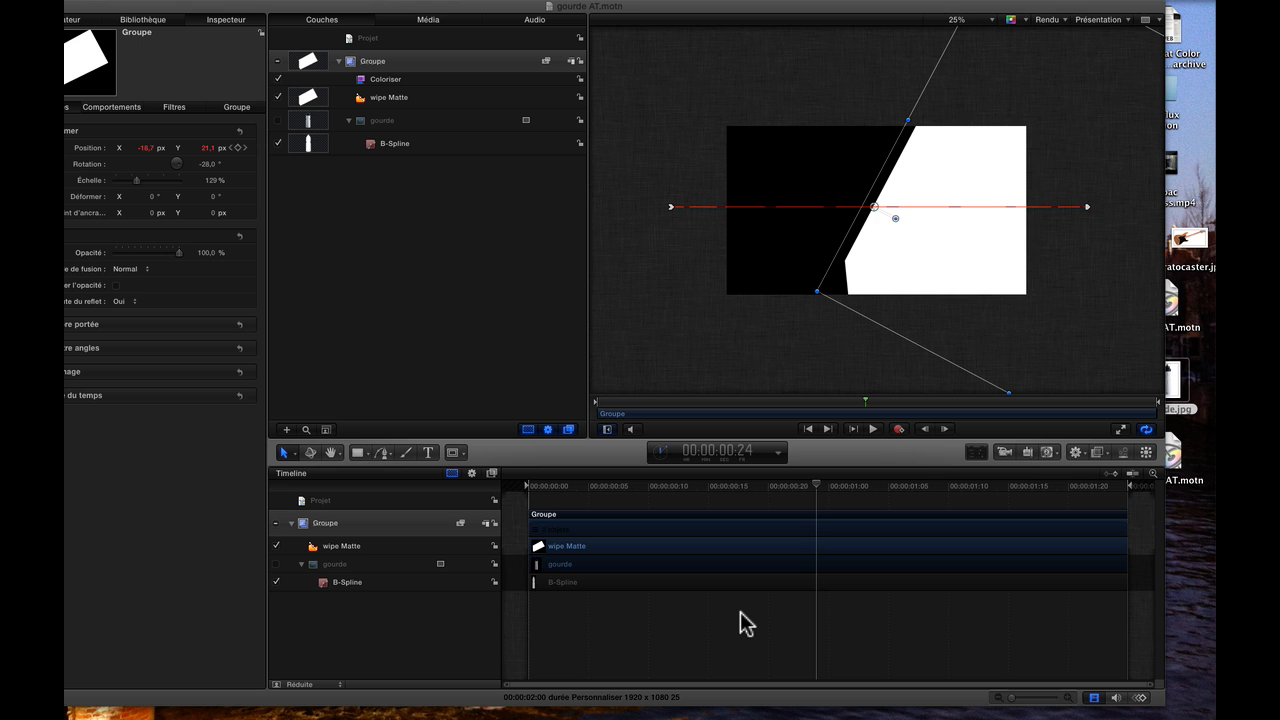
- Switch to Final Cut Pro, where the project's clips and alpha transitions are
mouse_move(762, 712)
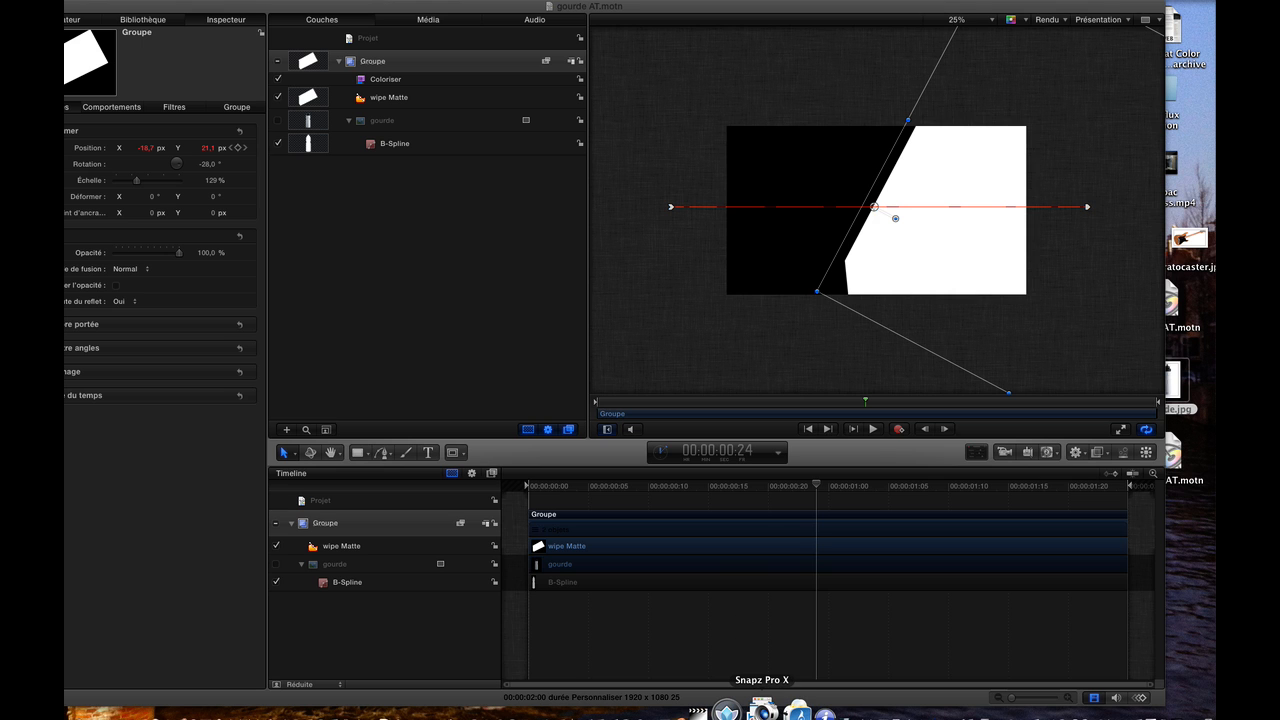
click(627, 710)
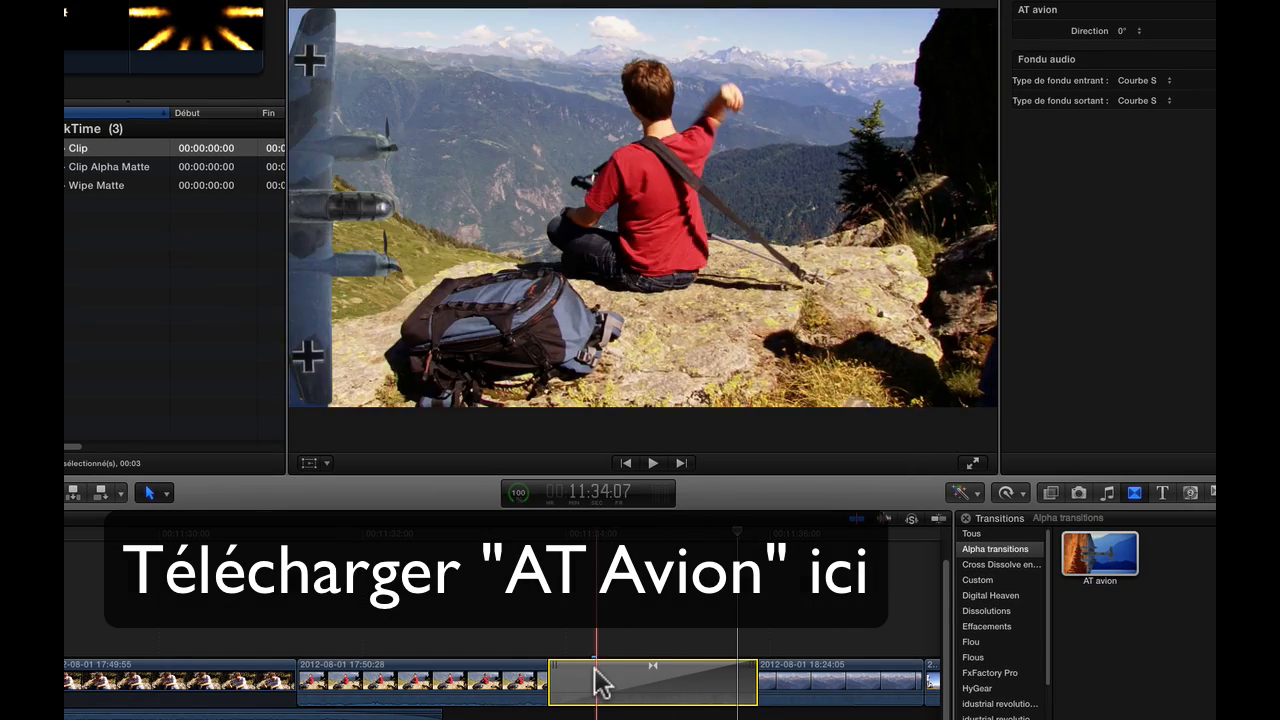
- Open the AT avion transition in Motion and show its media list with a wider name column
click(690, 690)
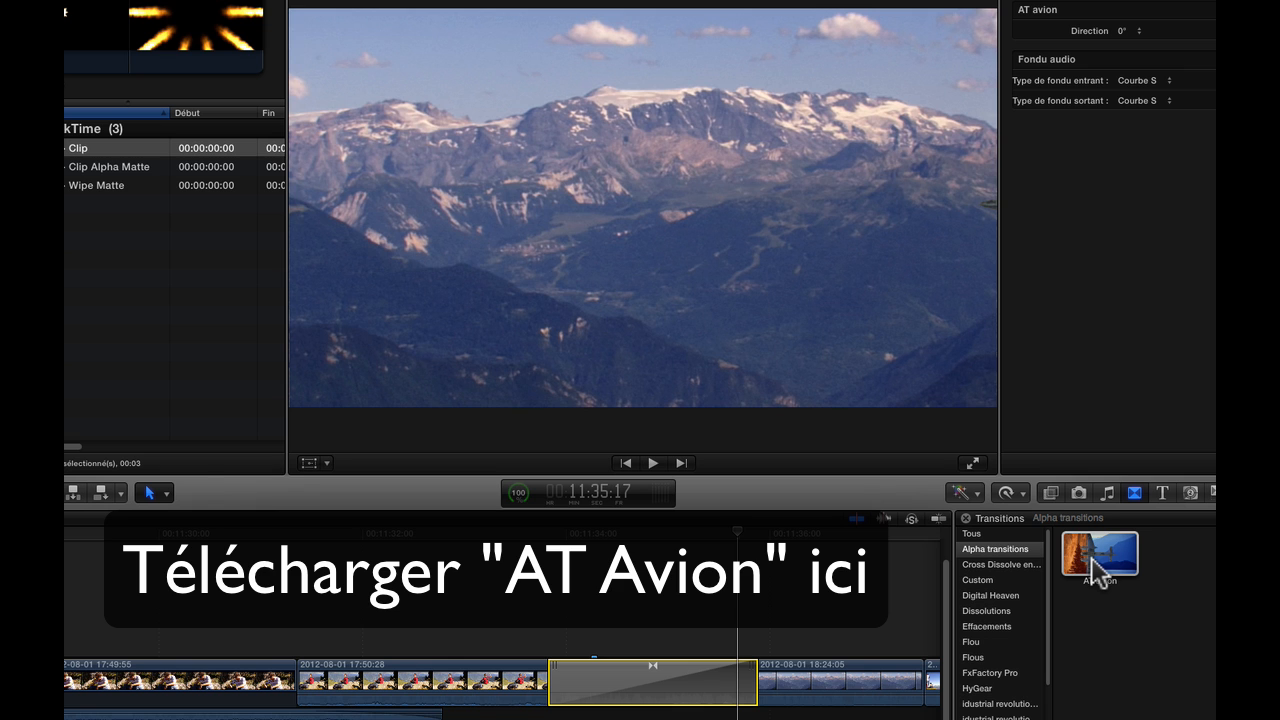
click(1092, 558)
right_click(1096, 554)
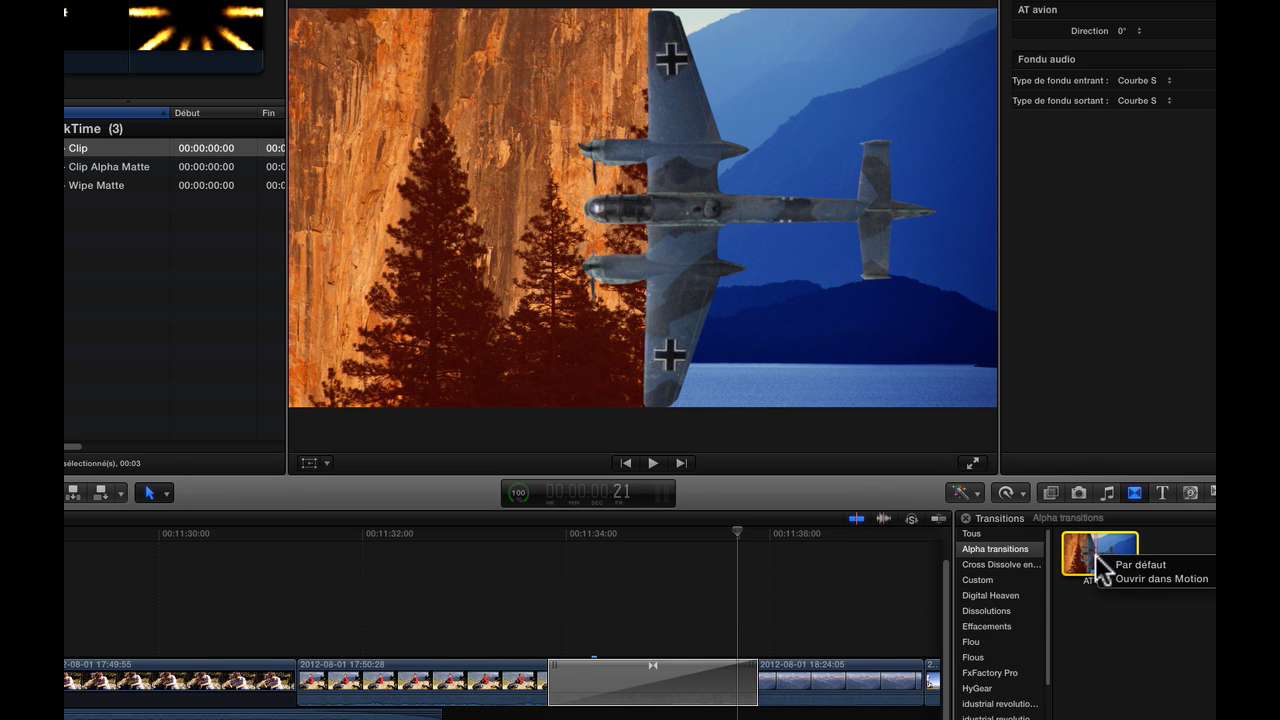
click(1140, 586)
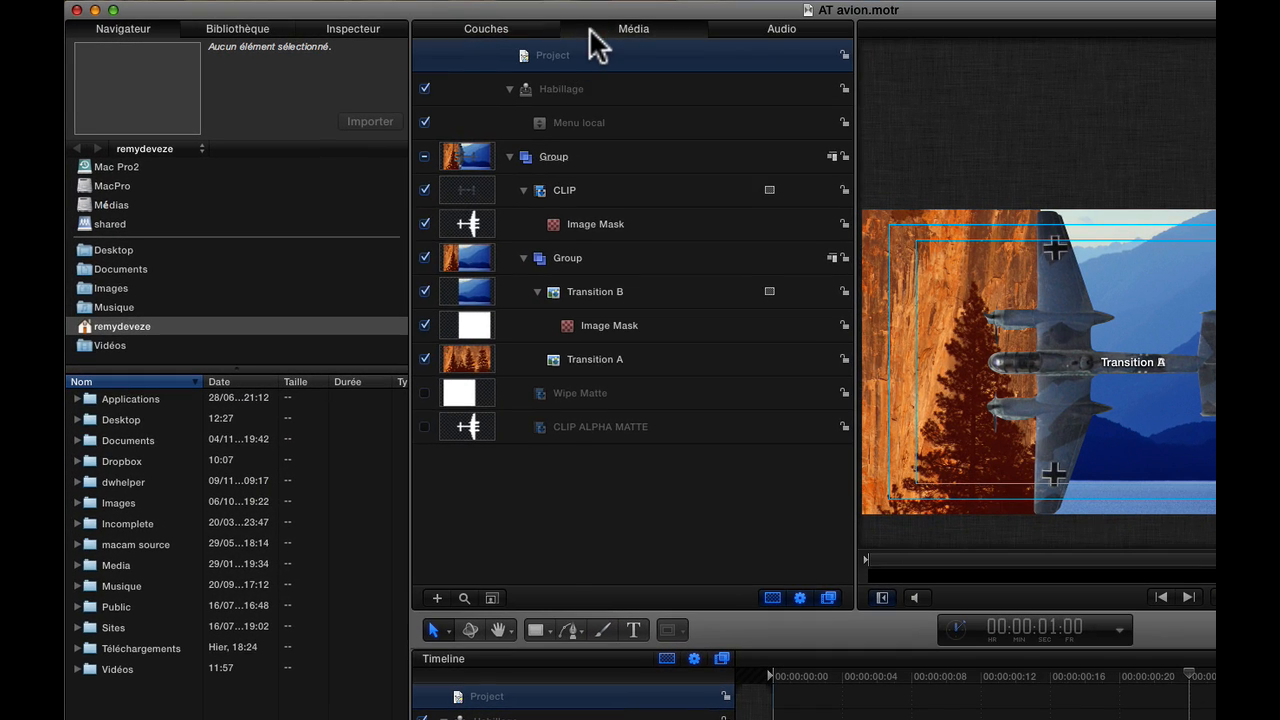
click(478, 38)
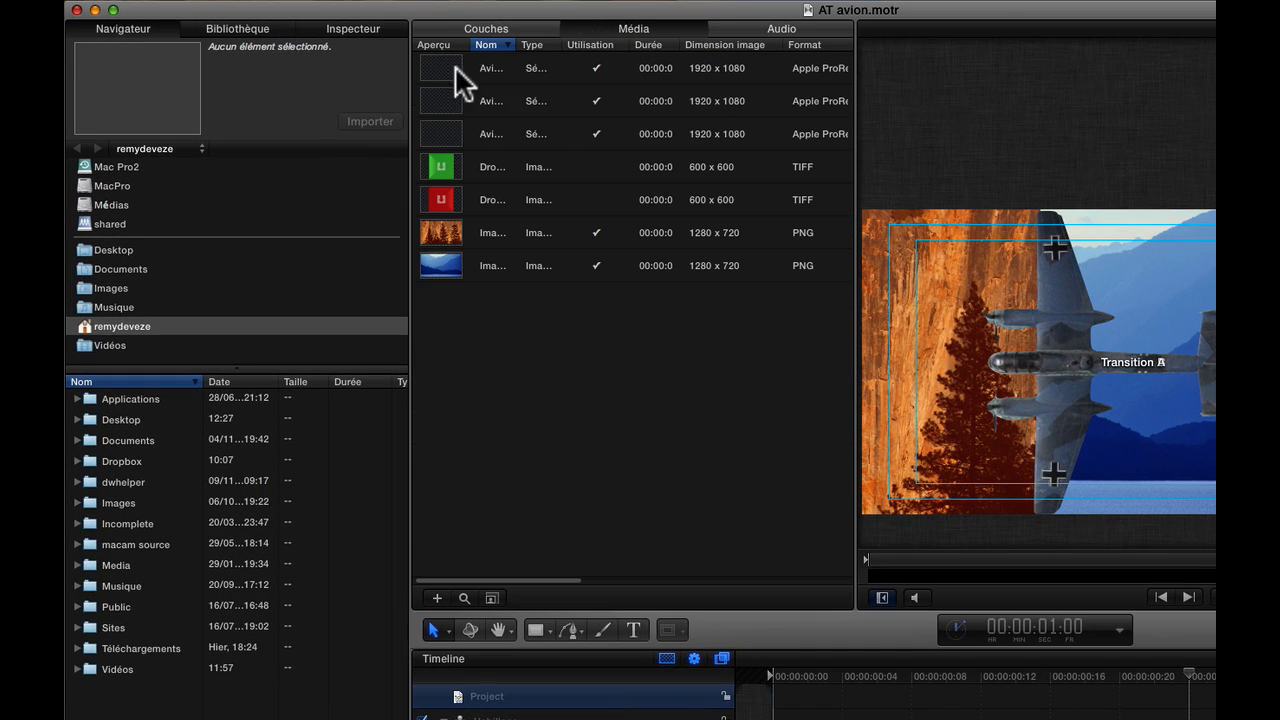
drag(513, 44, 726, 44)
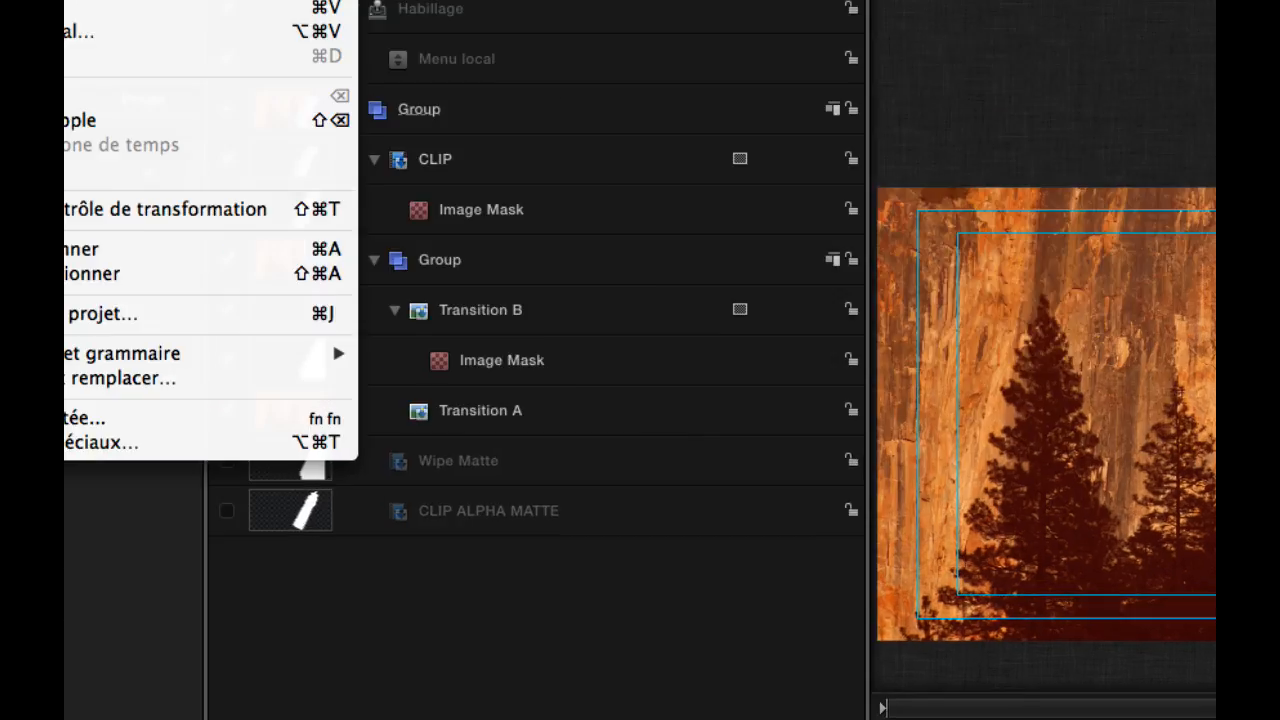
- Save a copy of the transition as "AT Gourde" in the Alpha transitions category, with no theme and the preview movie included
mouse_move(314, 20)
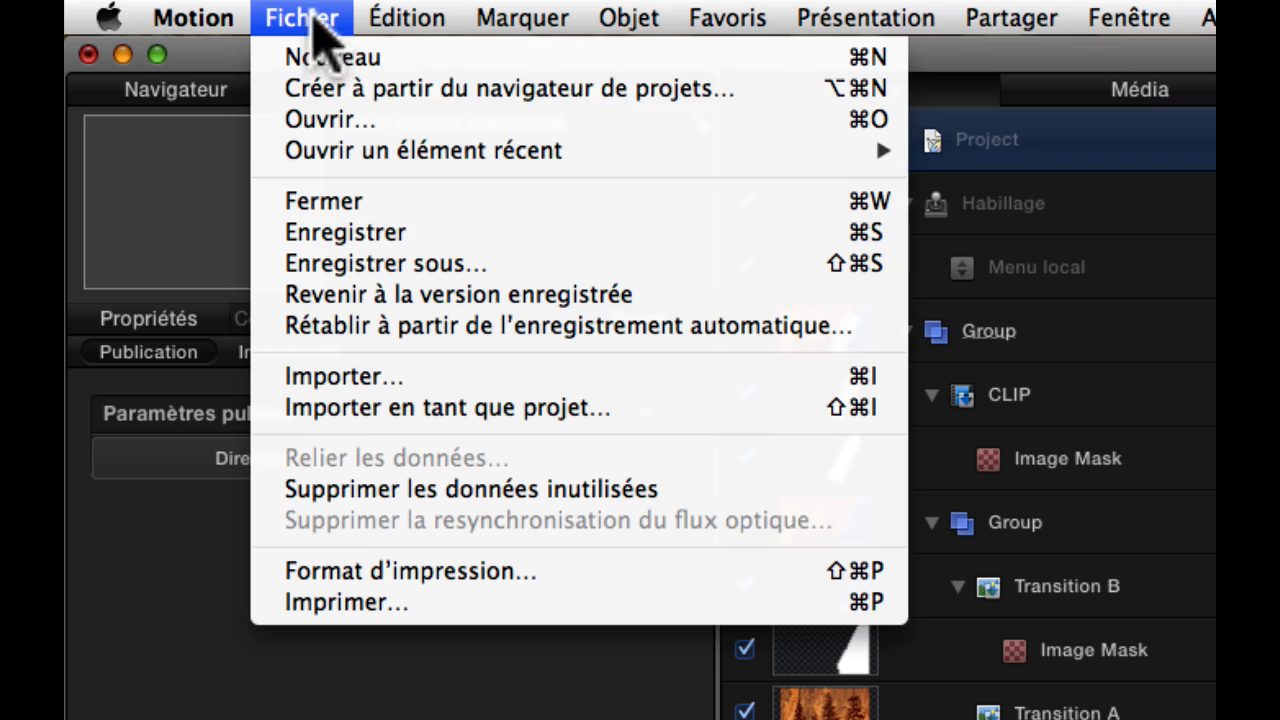
click(342, 264)
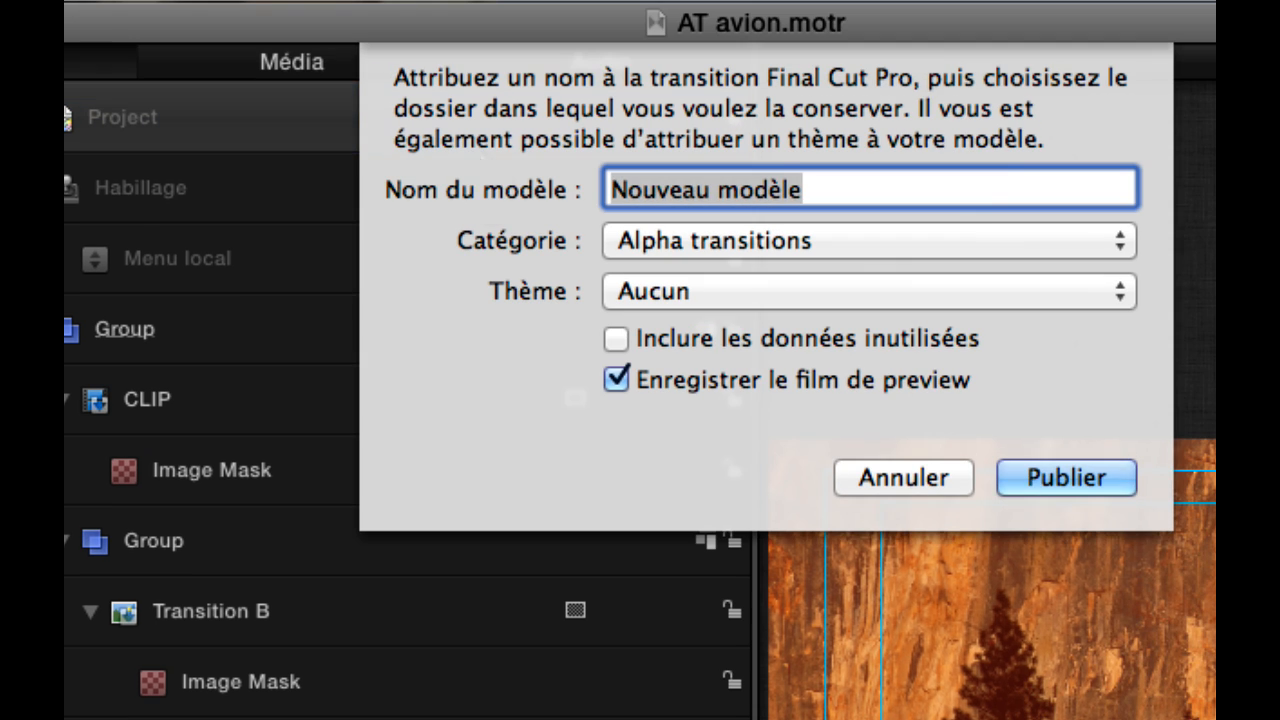
click(489, 192)
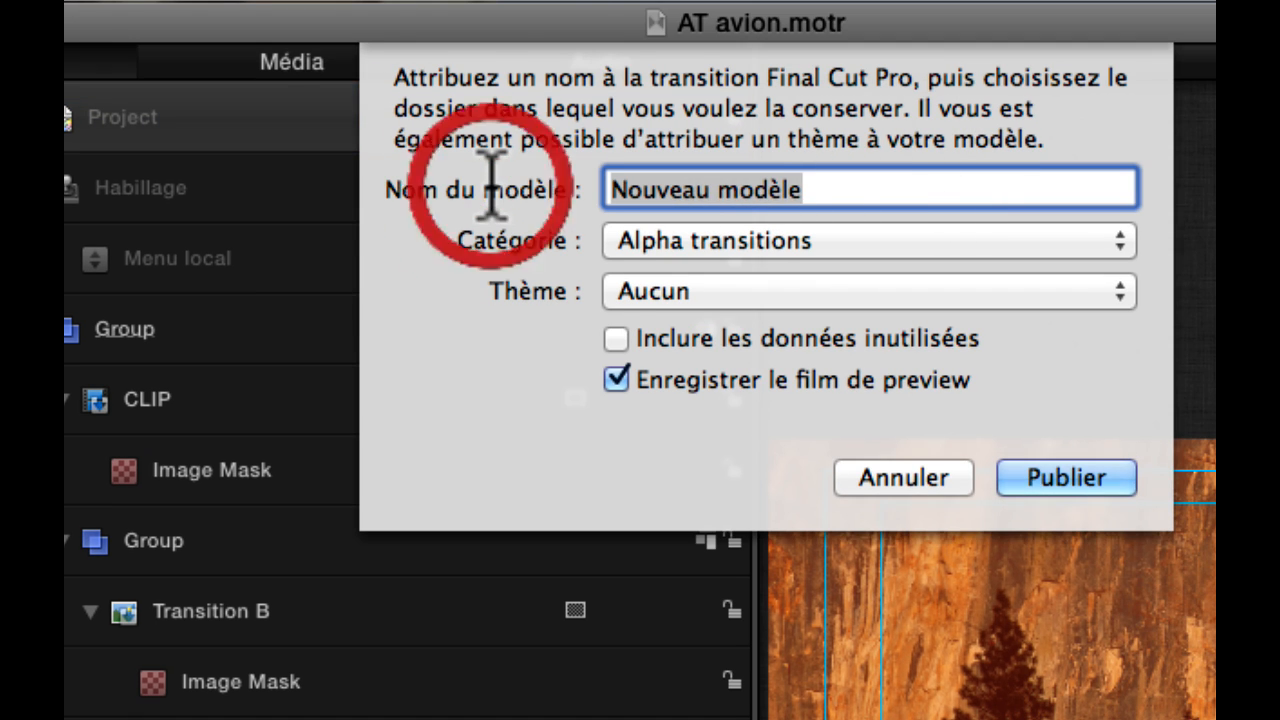
text(AT Gourde)
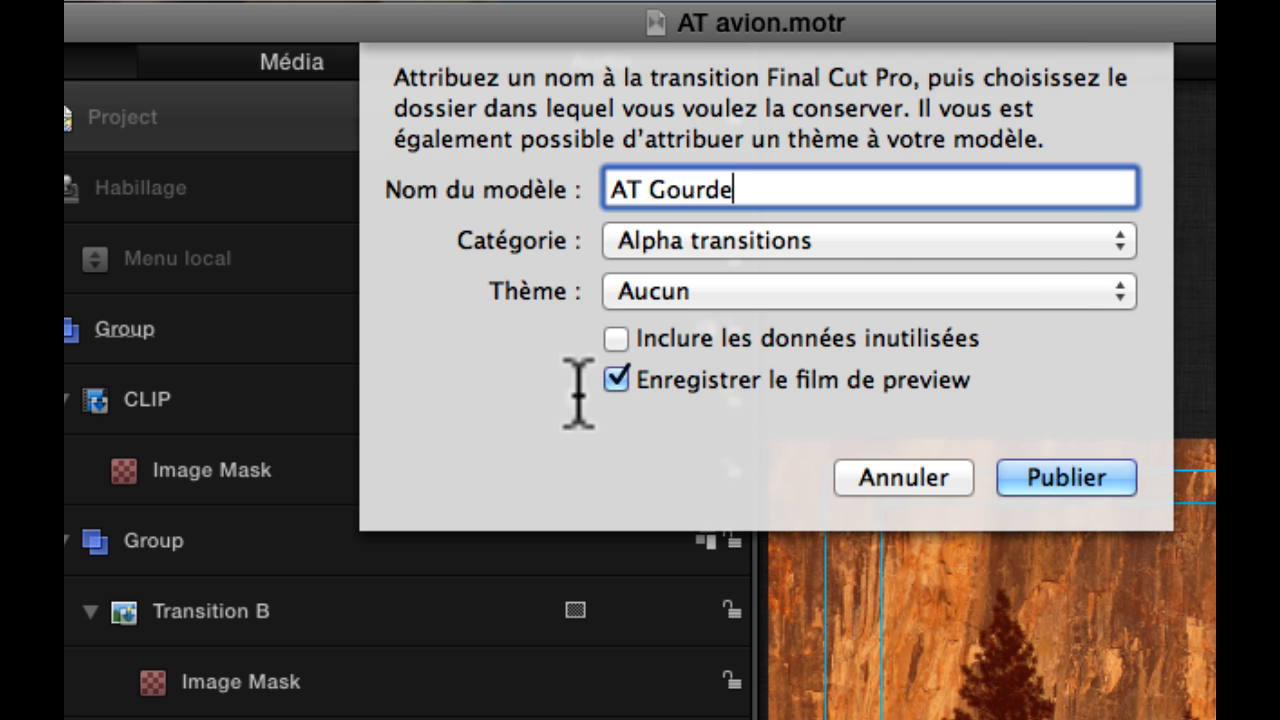
click(1095, 478)
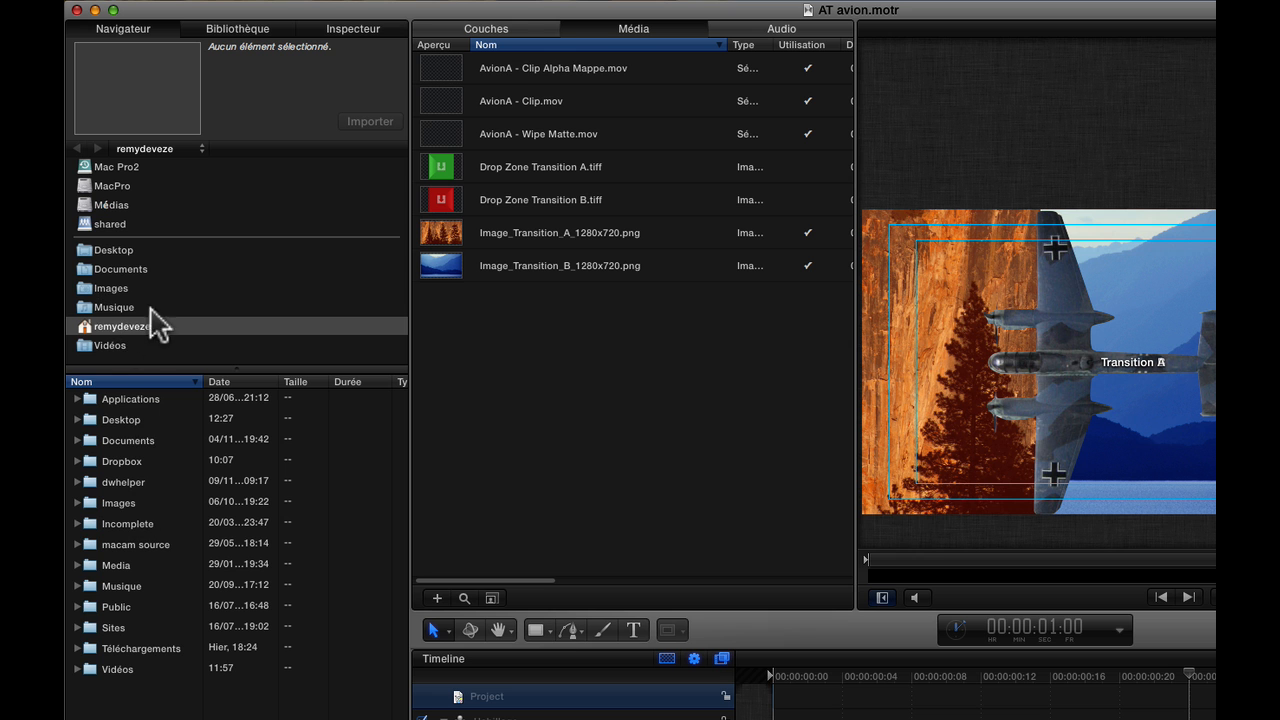
- Browse the Médias drive to Final Cut Events, Alpha transitions, and expand the Original Media folder
click(102, 205)
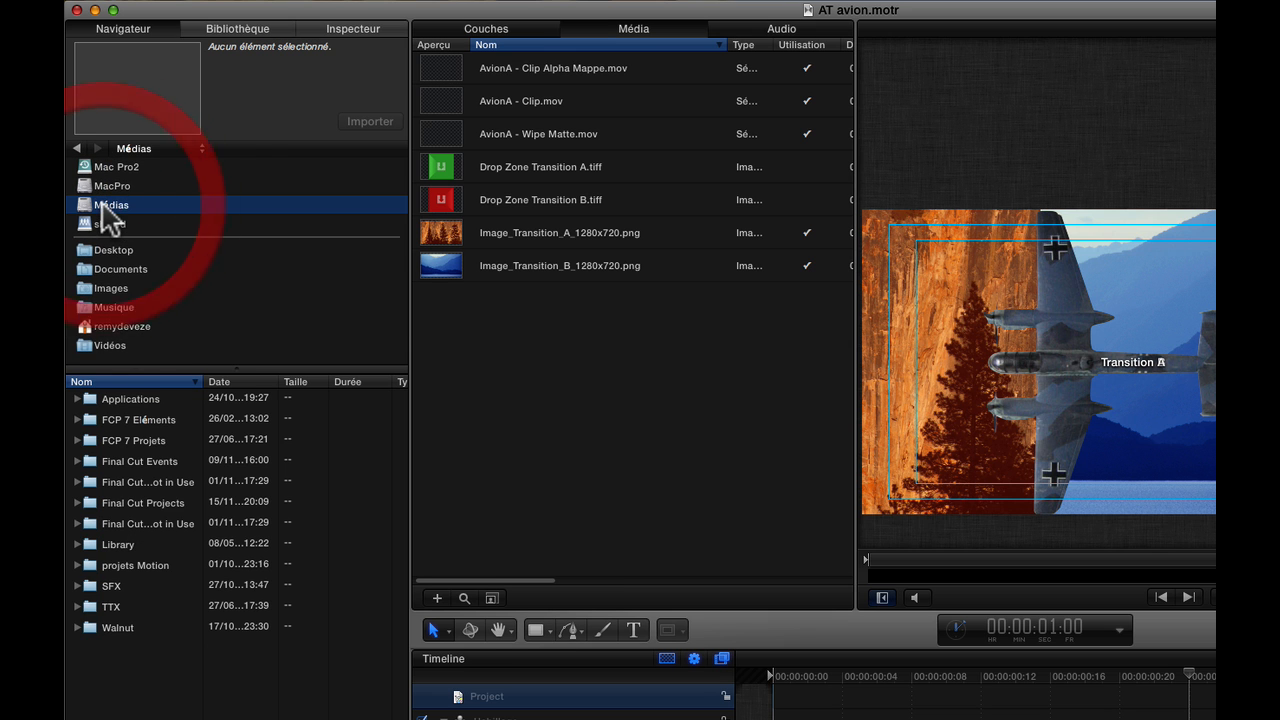
click(77, 460)
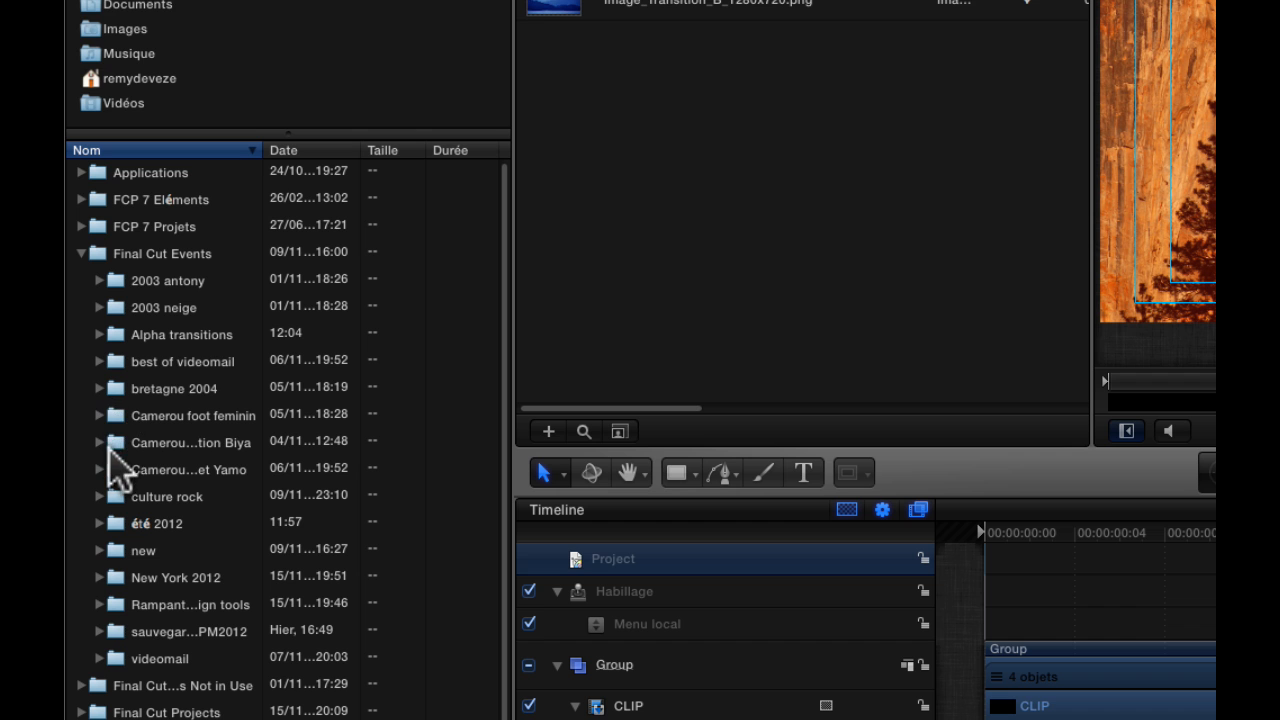
click(99, 334)
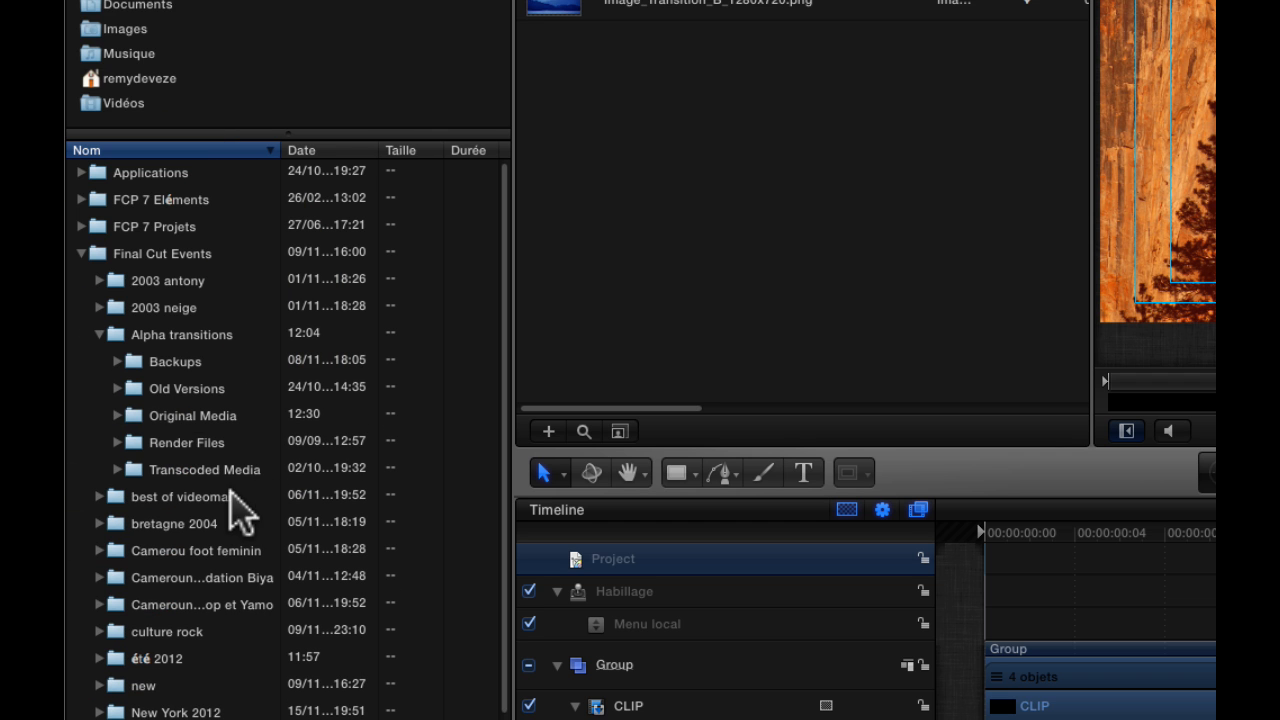
click(117, 414)
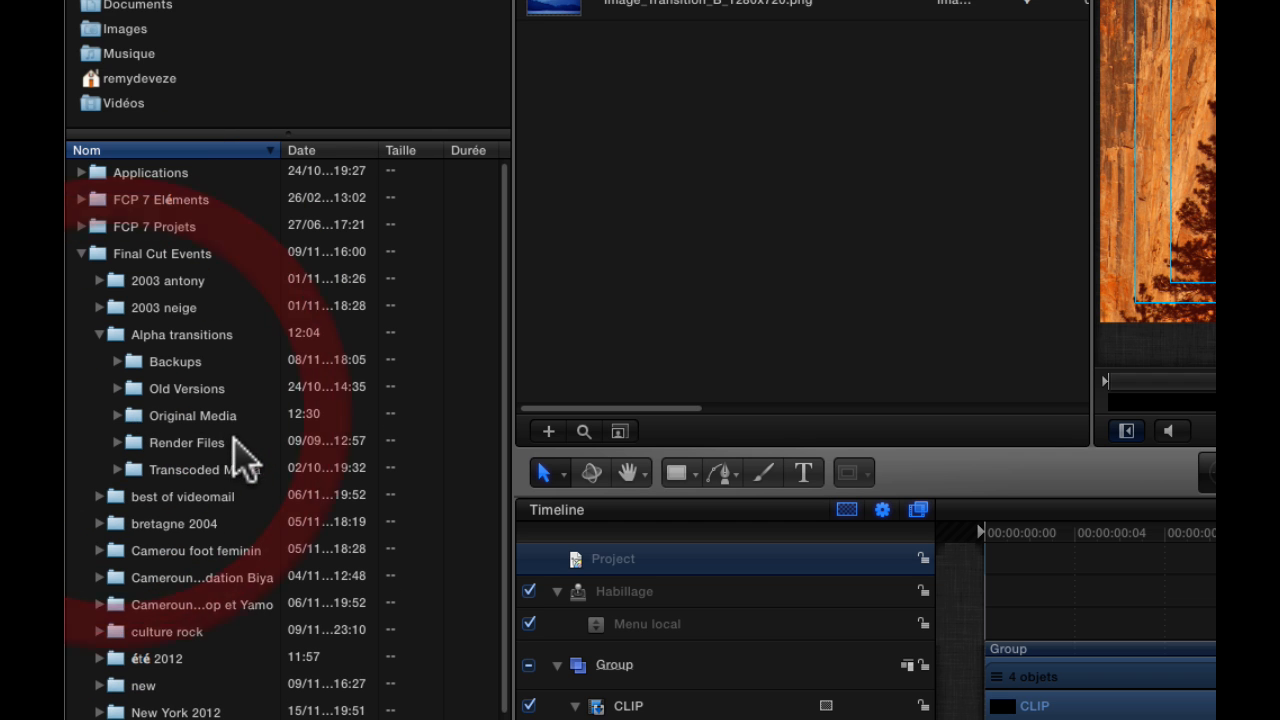
- Add the gourde Clip, Clip Alpha Matte and Wipe Matte movies from Original Media to the project's media list
scroll(220, 486, down, 15)
scroll(225, 494, down, 20)
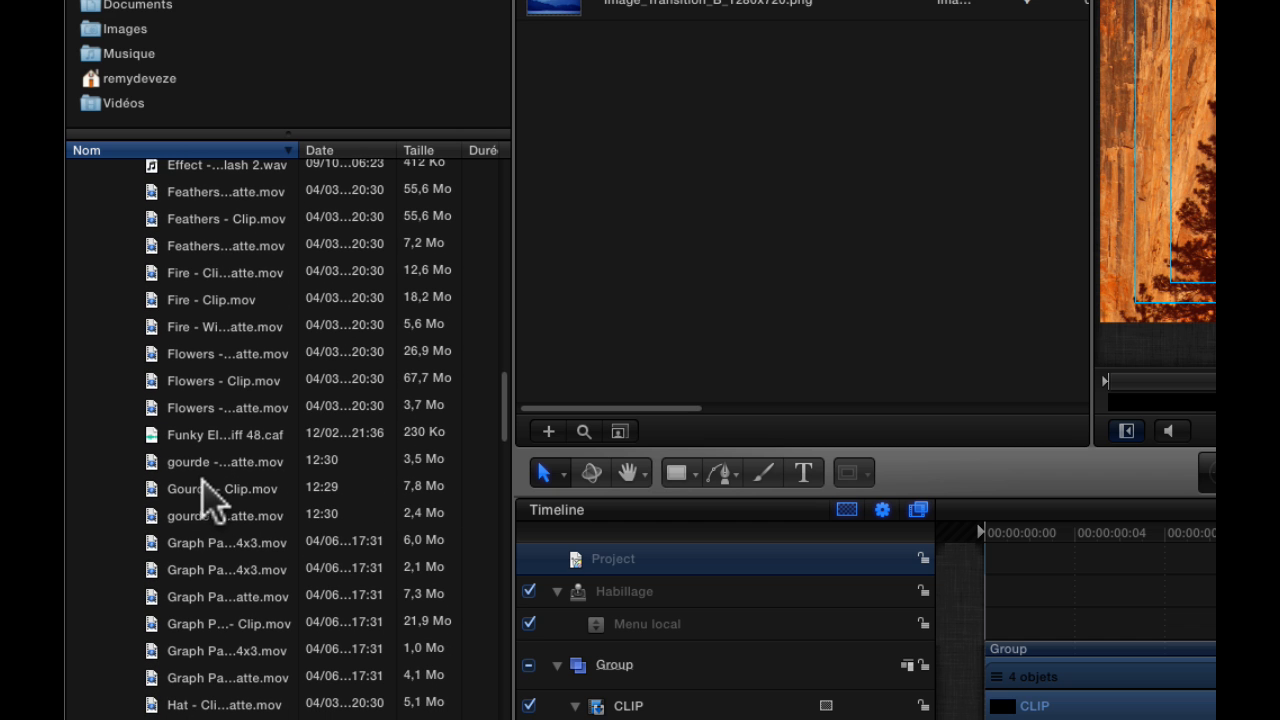
click(183, 516)
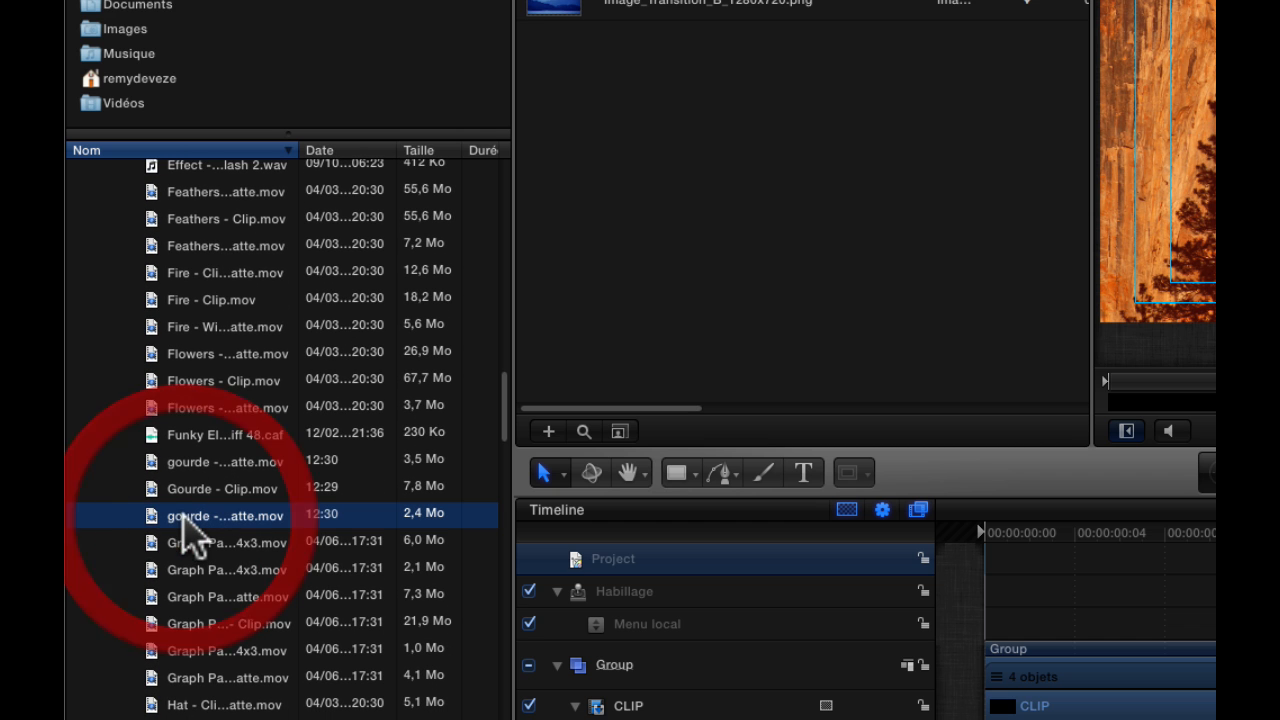
shift+click(196, 463)
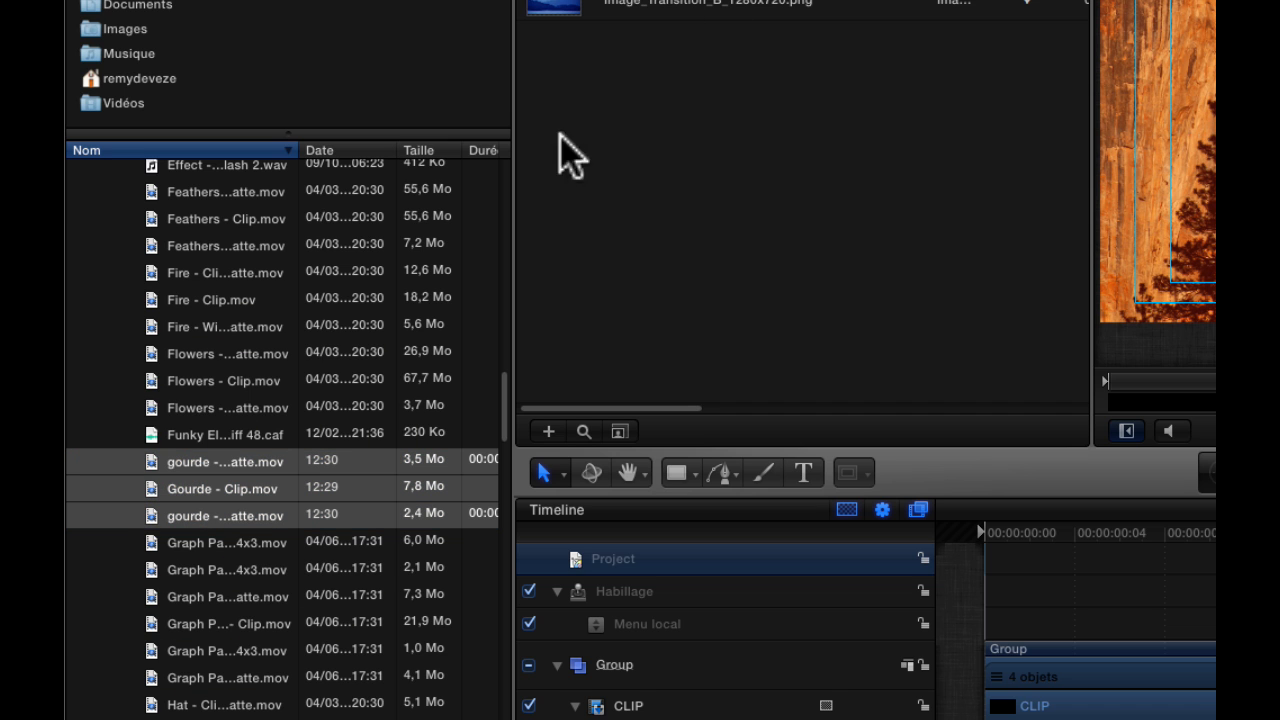
drag(150, 478, 585, 202)
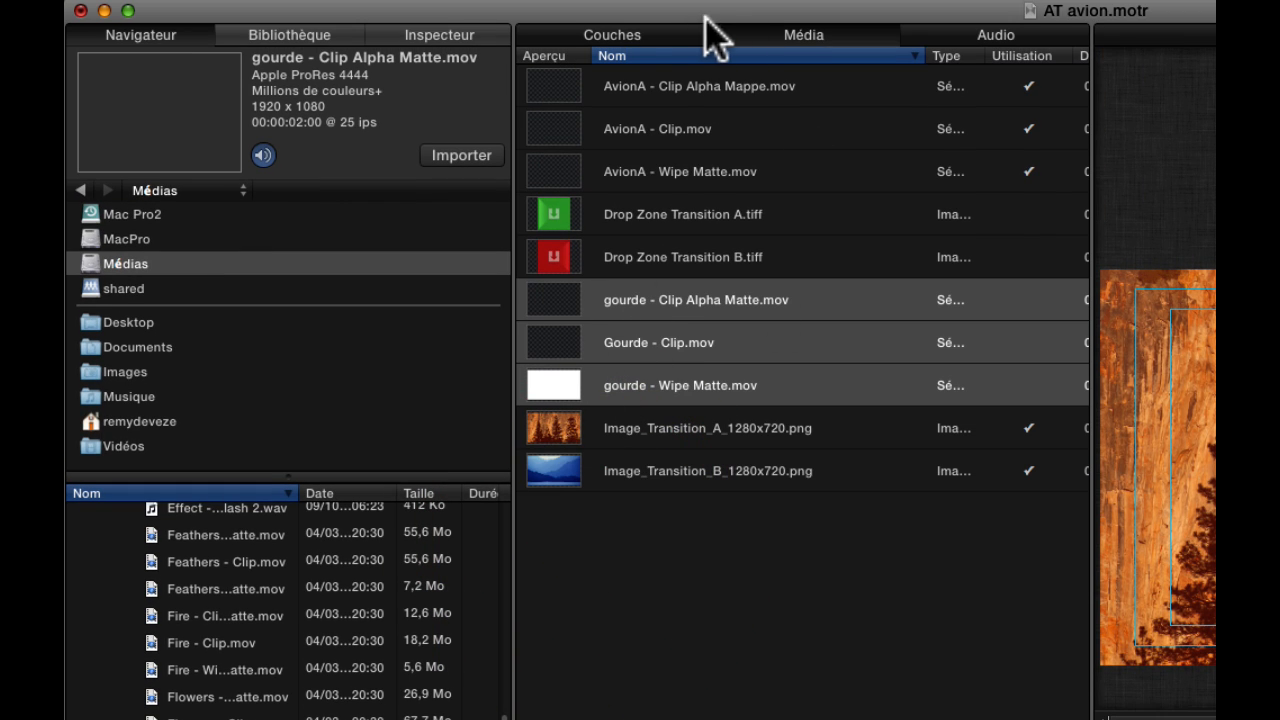
- Replace the media source of the CLIP drop zone with Gourde - Clip.mov
click(632, 36)
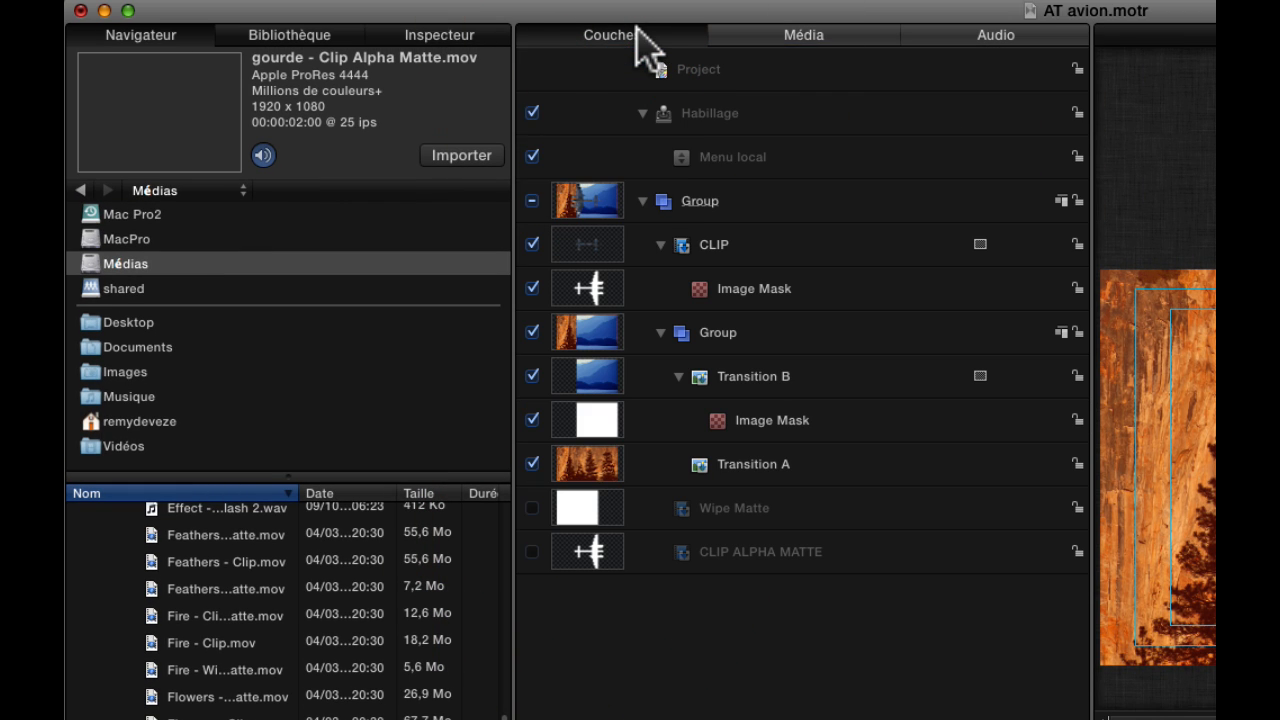
click(472, 36)
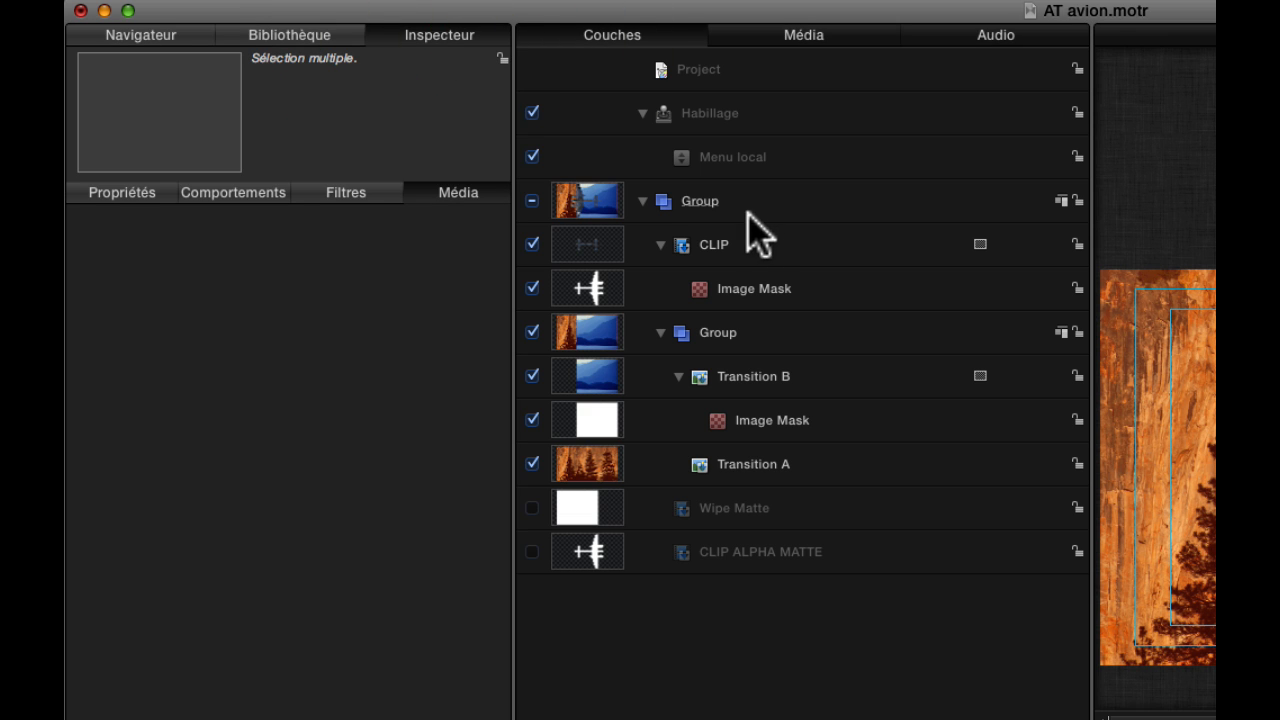
click(728, 244)
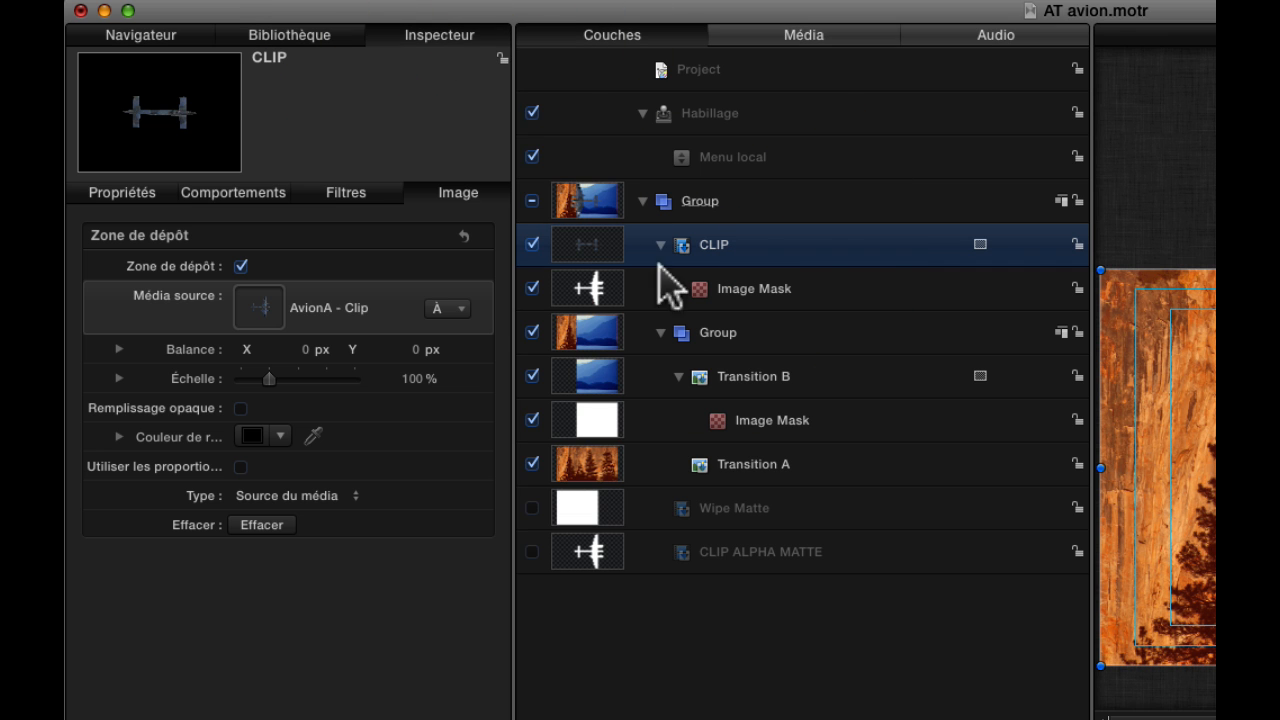
click(796, 42)
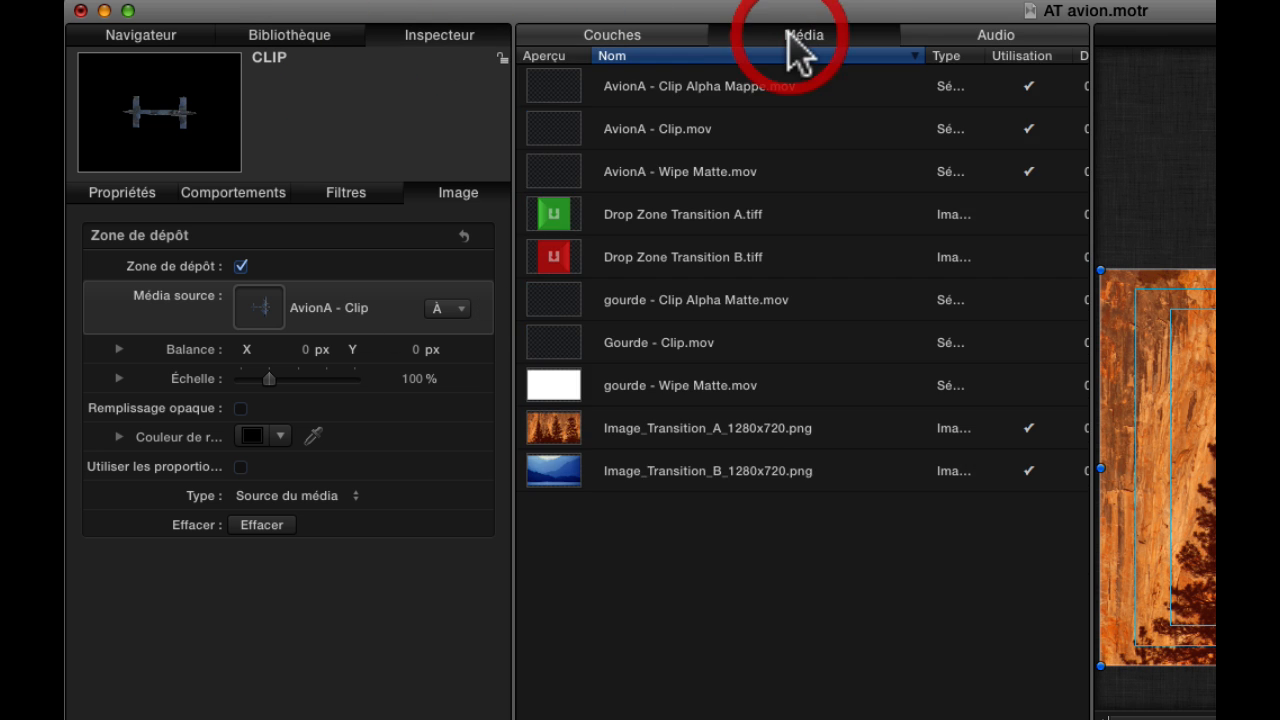
drag(565, 342, 250, 300)
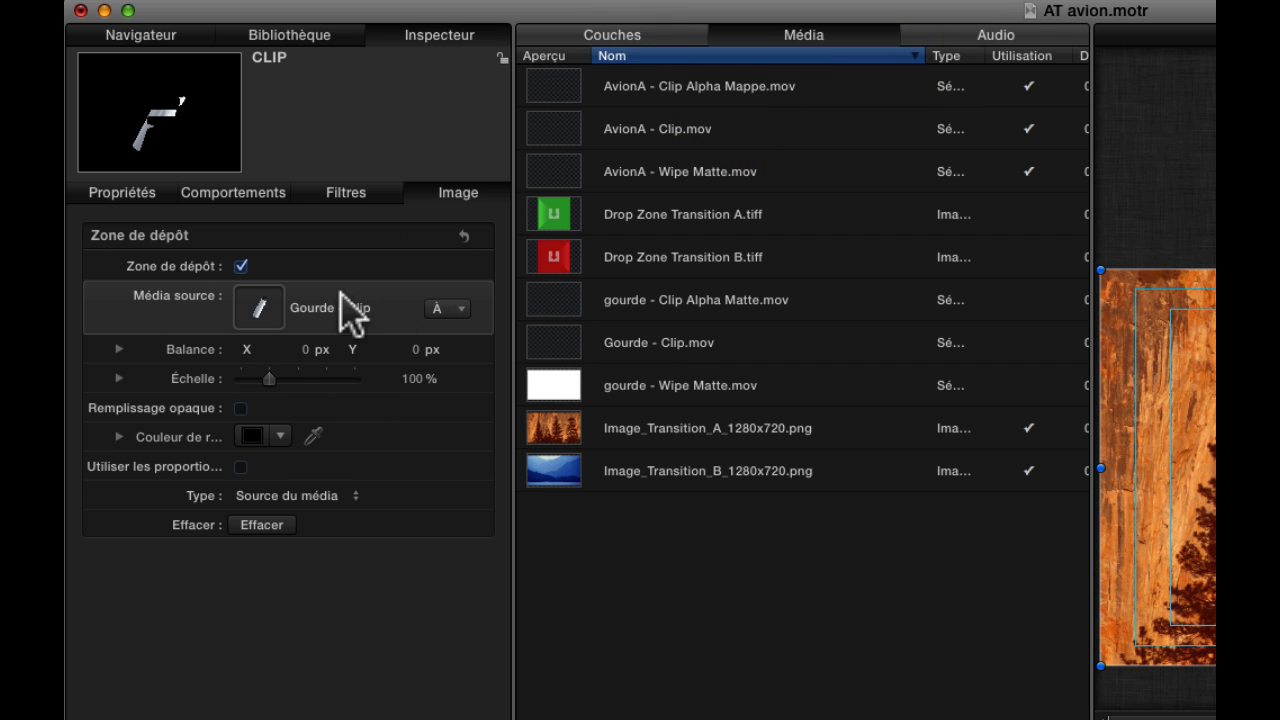
- Replace the media source of the Wipe Matte drop zone with gourde - Wipe Matte.mov
click(643, 35)
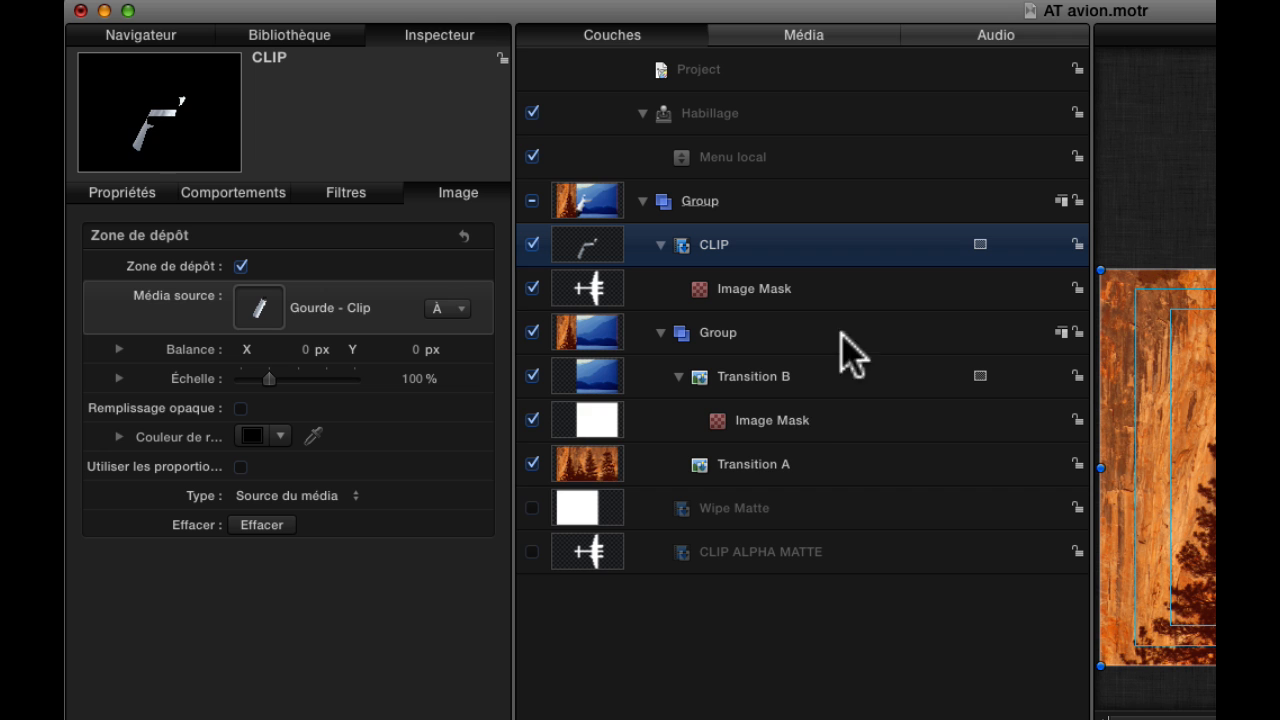
click(746, 506)
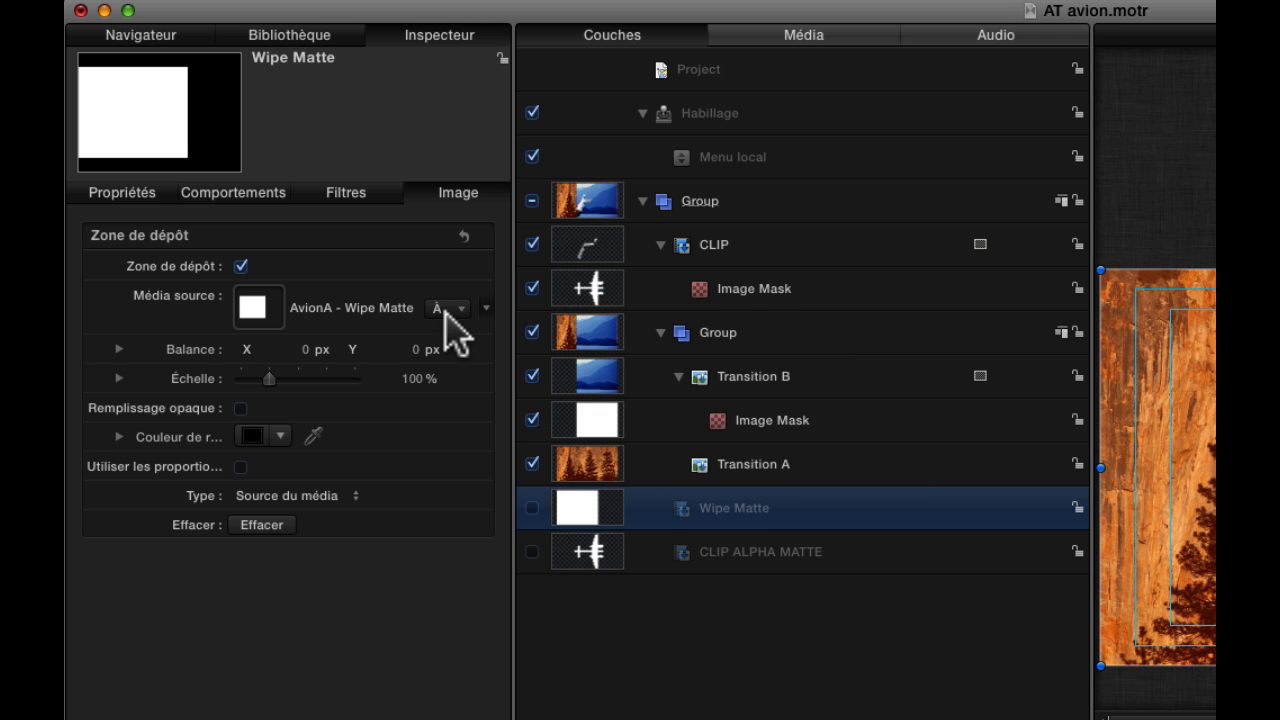
click(790, 35)
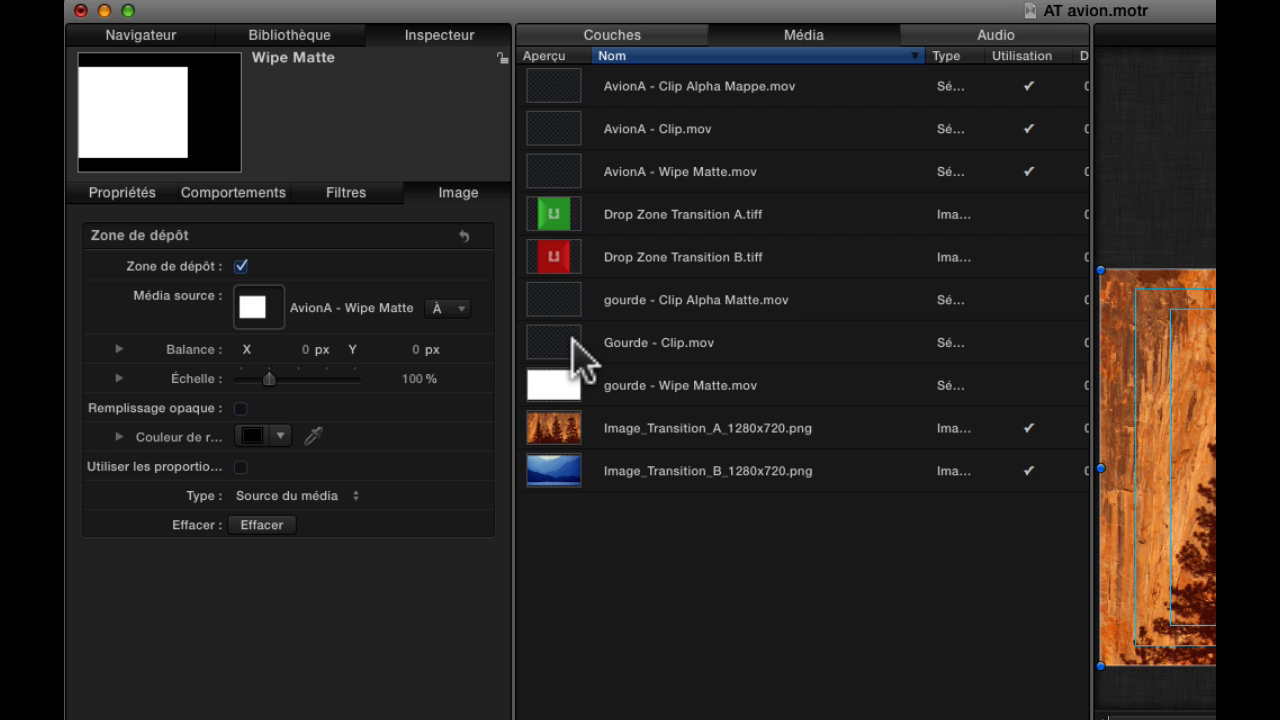
drag(571, 380, 252, 310)
- Replace the media source of the CLIP ALPHA MATTE drop zone with gourde - Clip Alpha Matte.mov
click(612, 35)
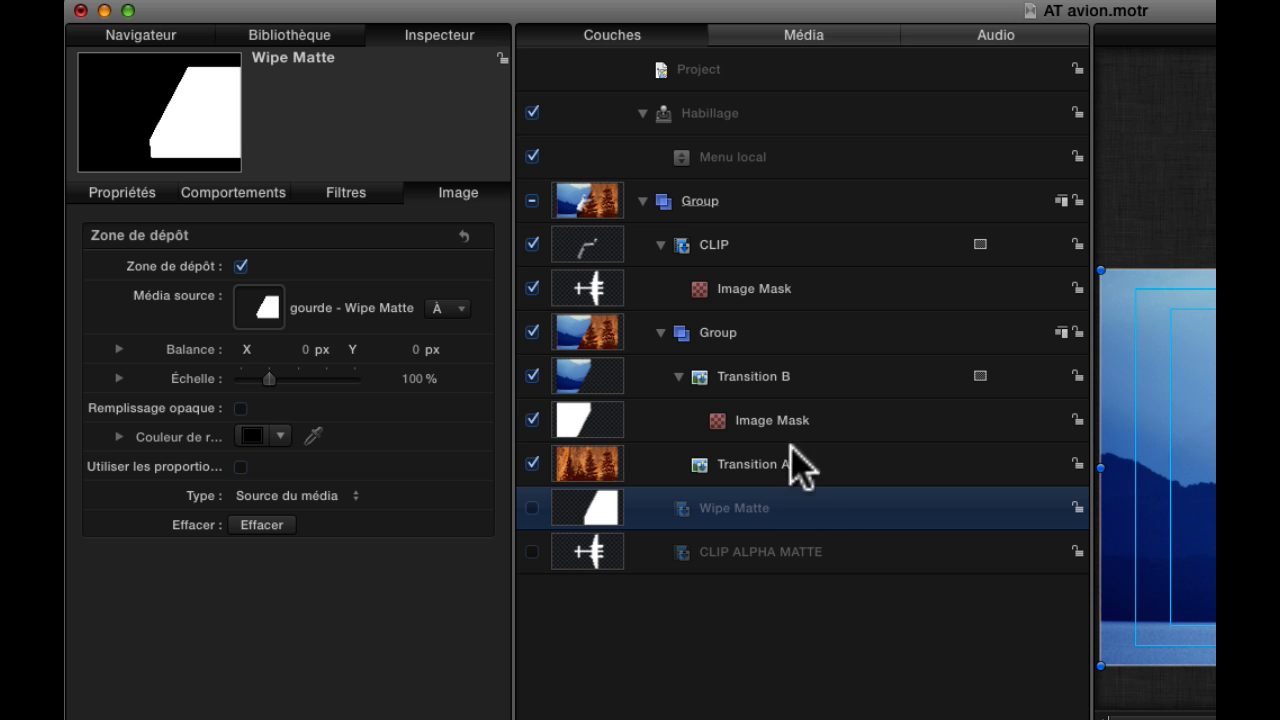
click(737, 551)
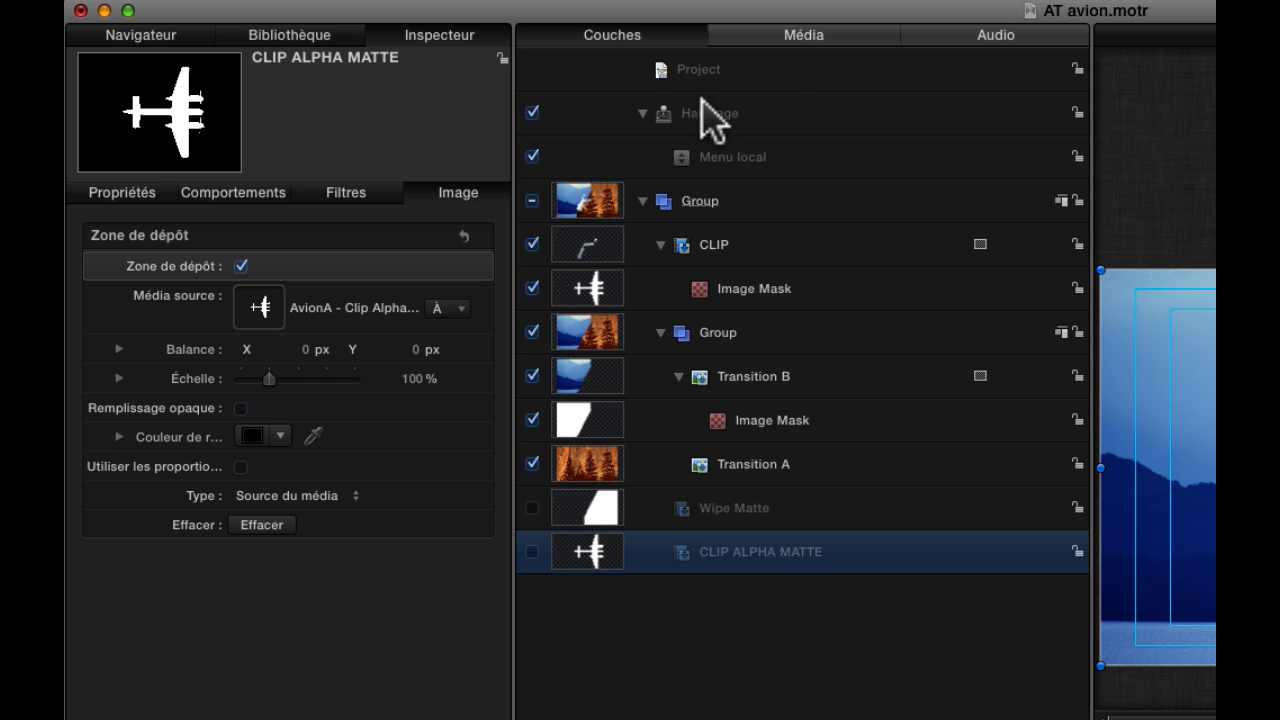
click(791, 38)
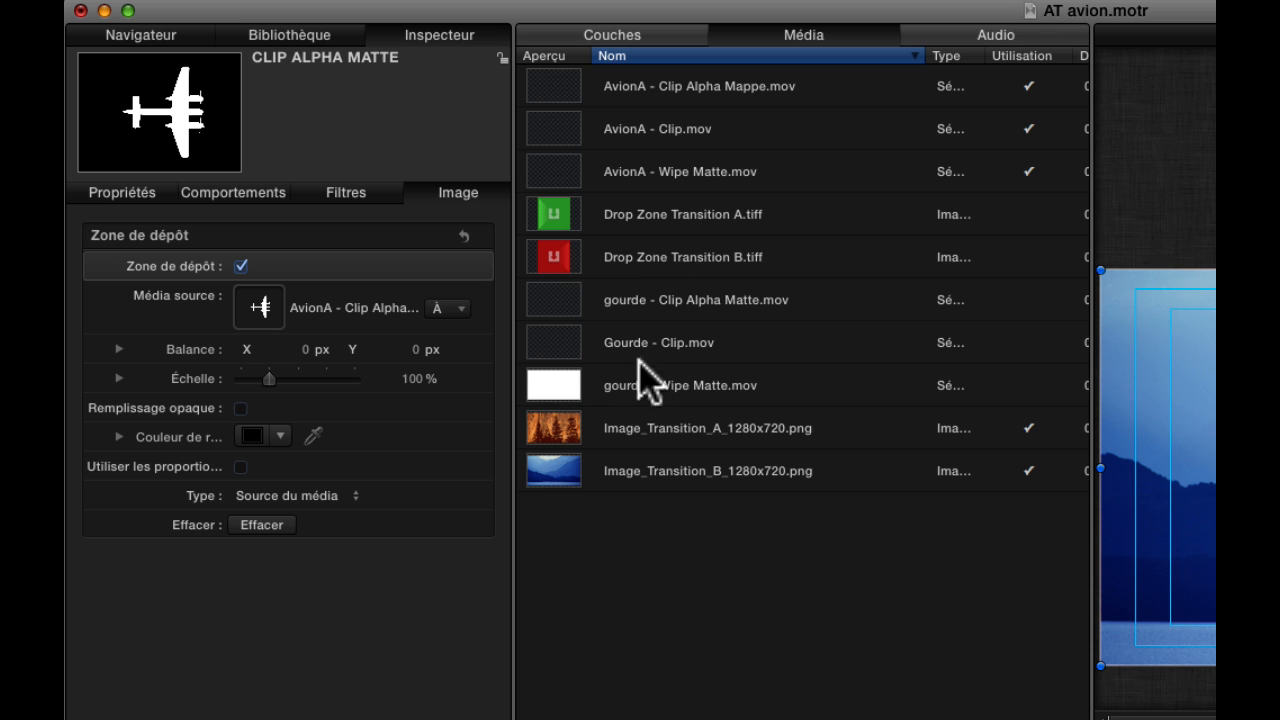
drag(569, 298, 252, 305)
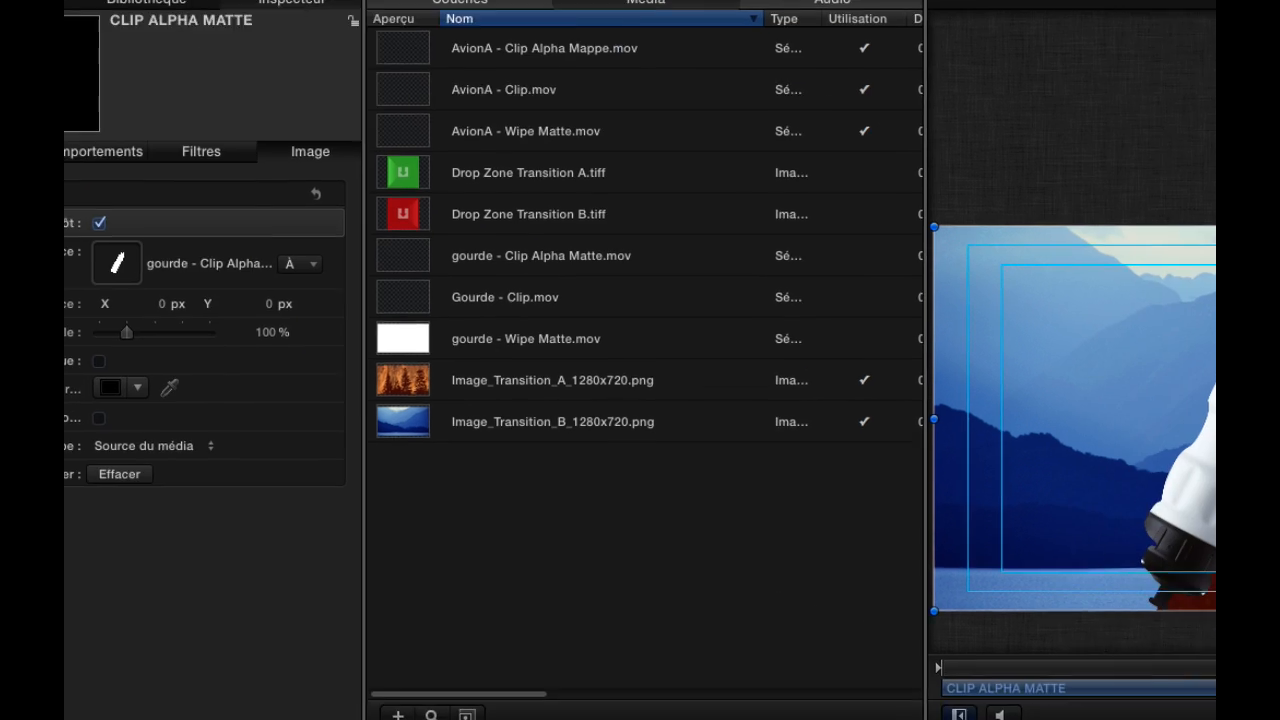
- Play and scrub through the bottle transition to check the direction of its wipe
drag(714, 600, 260, 614)
key(space)
key(space)
drag(965, 600, 735, 600)
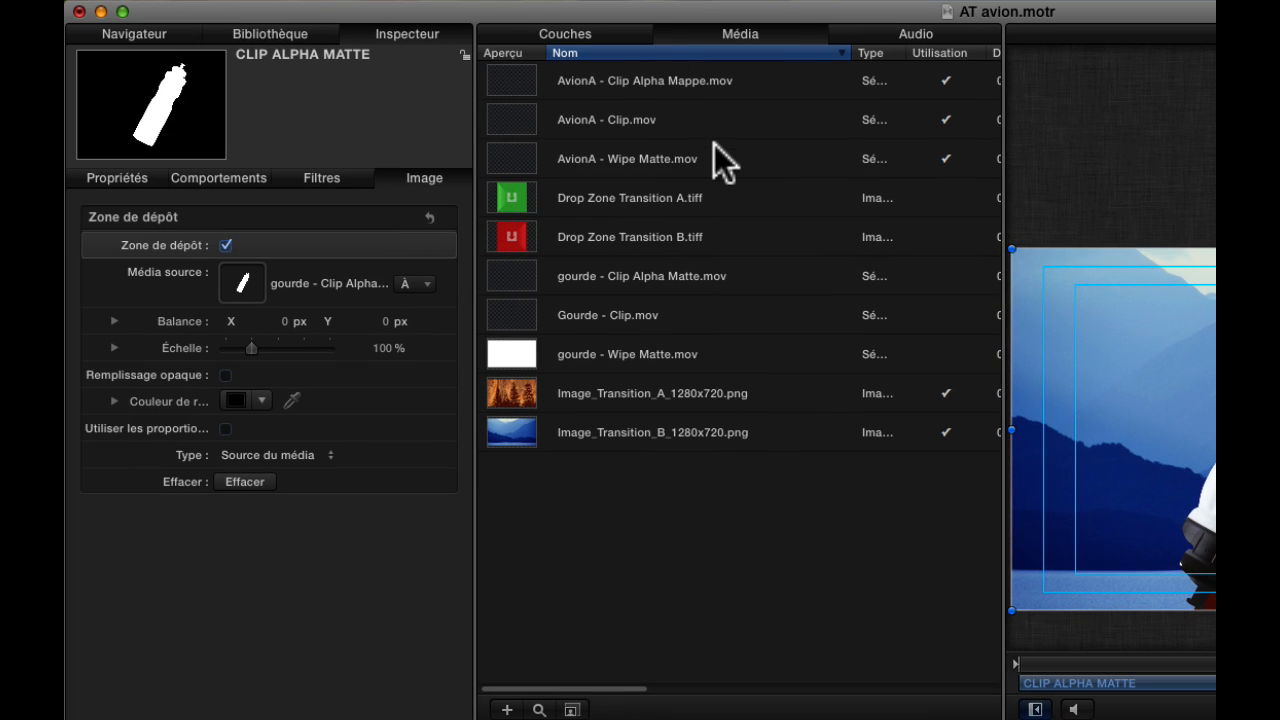
- Set the project's published Direction parameter to 0°
click(571, 35)
click(714, 67)
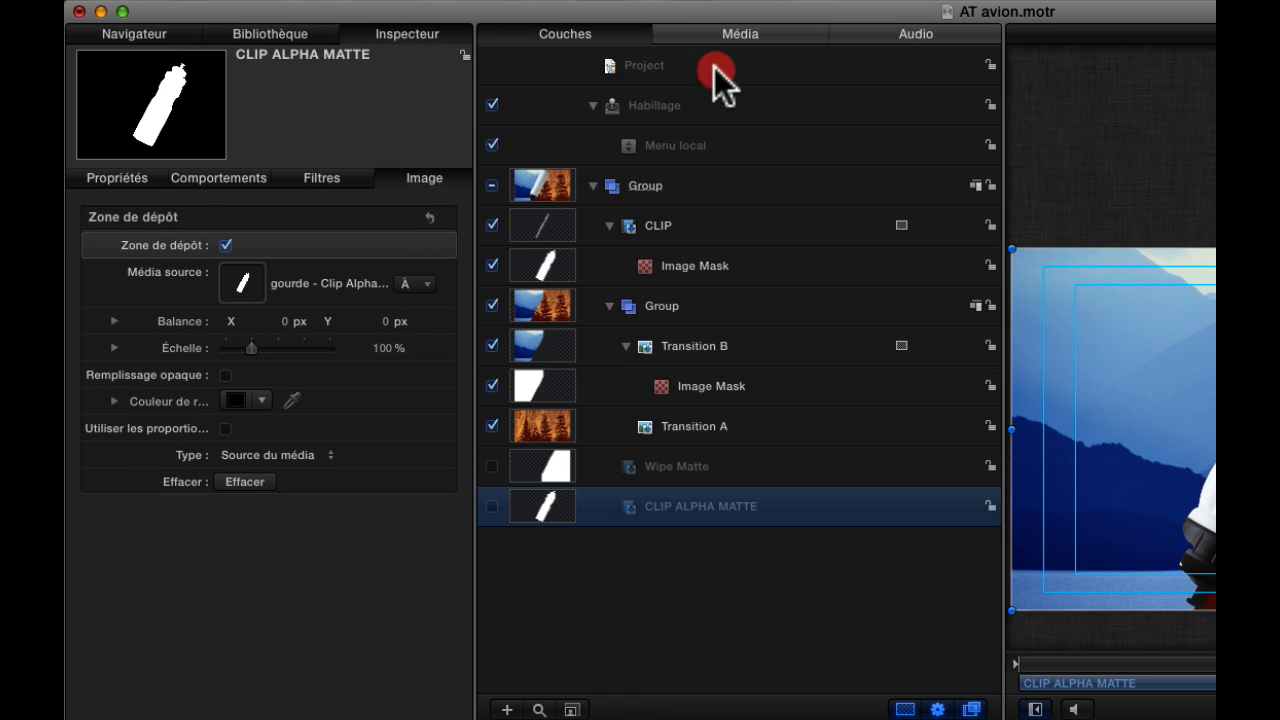
click(259, 264)
click(255, 250)
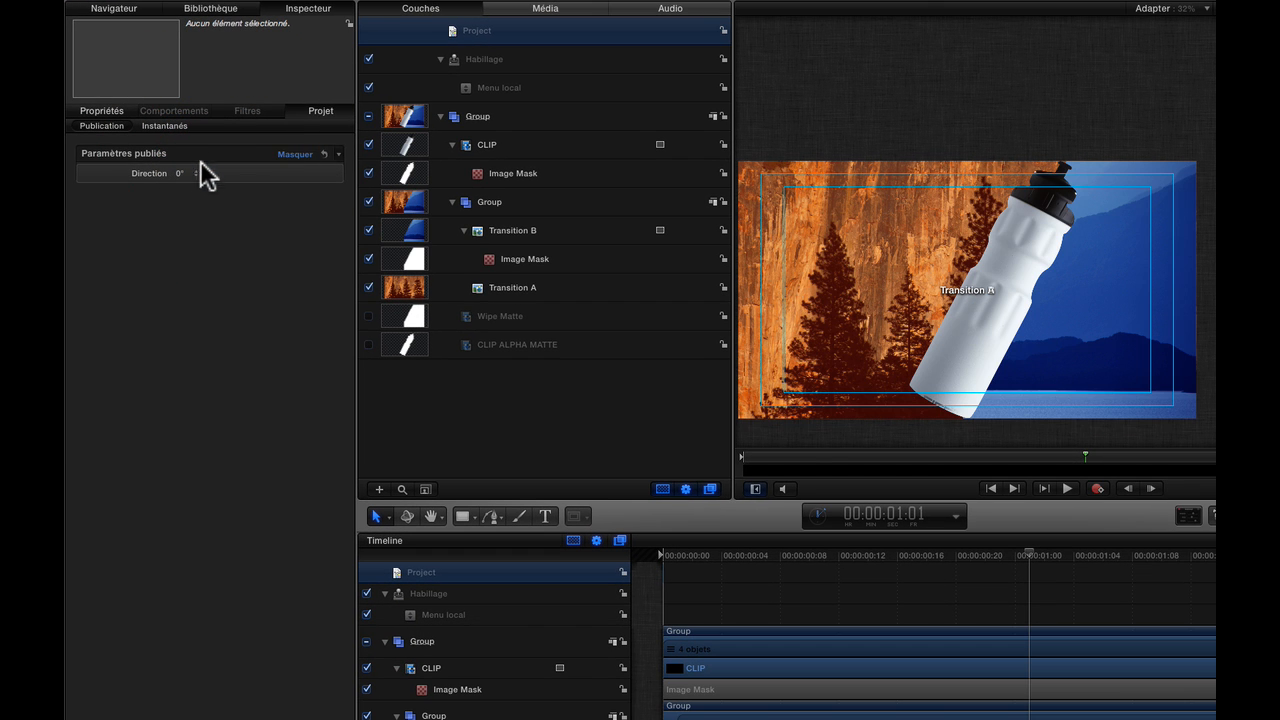
- Scrub through the corrected transition and save it, copying the external media, including unused media, into the document
drag(1027, 563, 1087, 588)
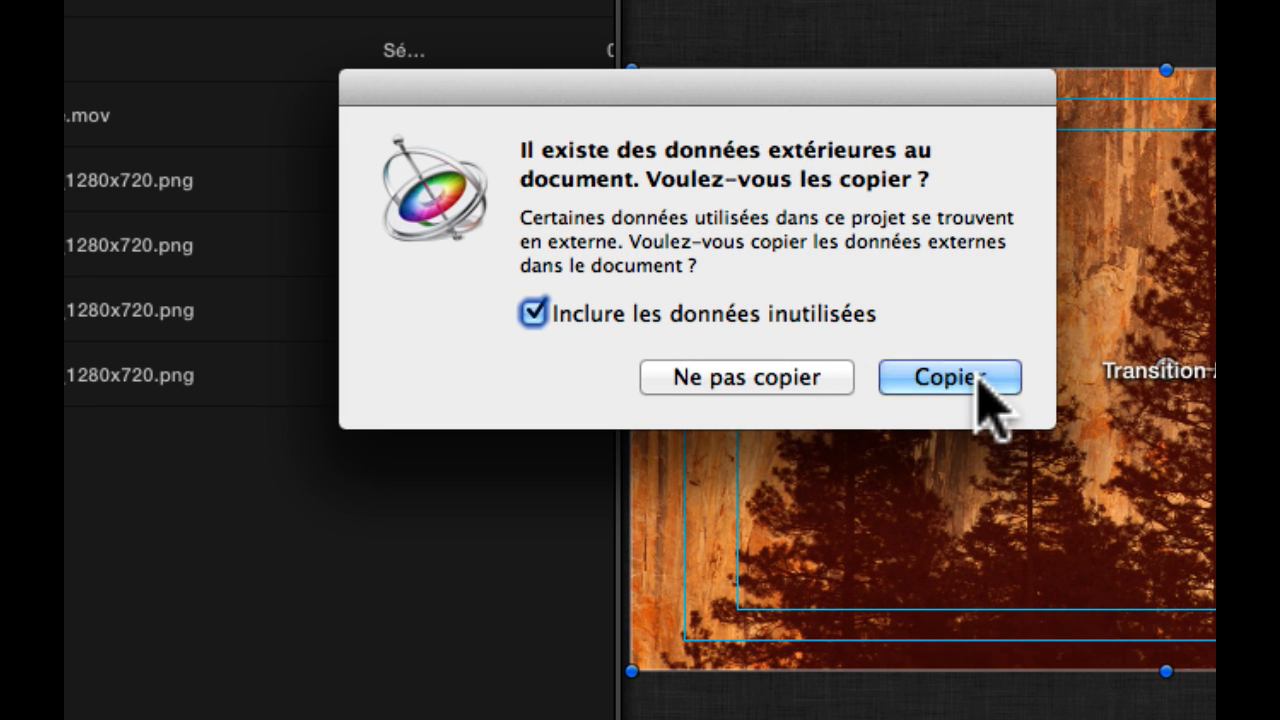
click(700, 385)
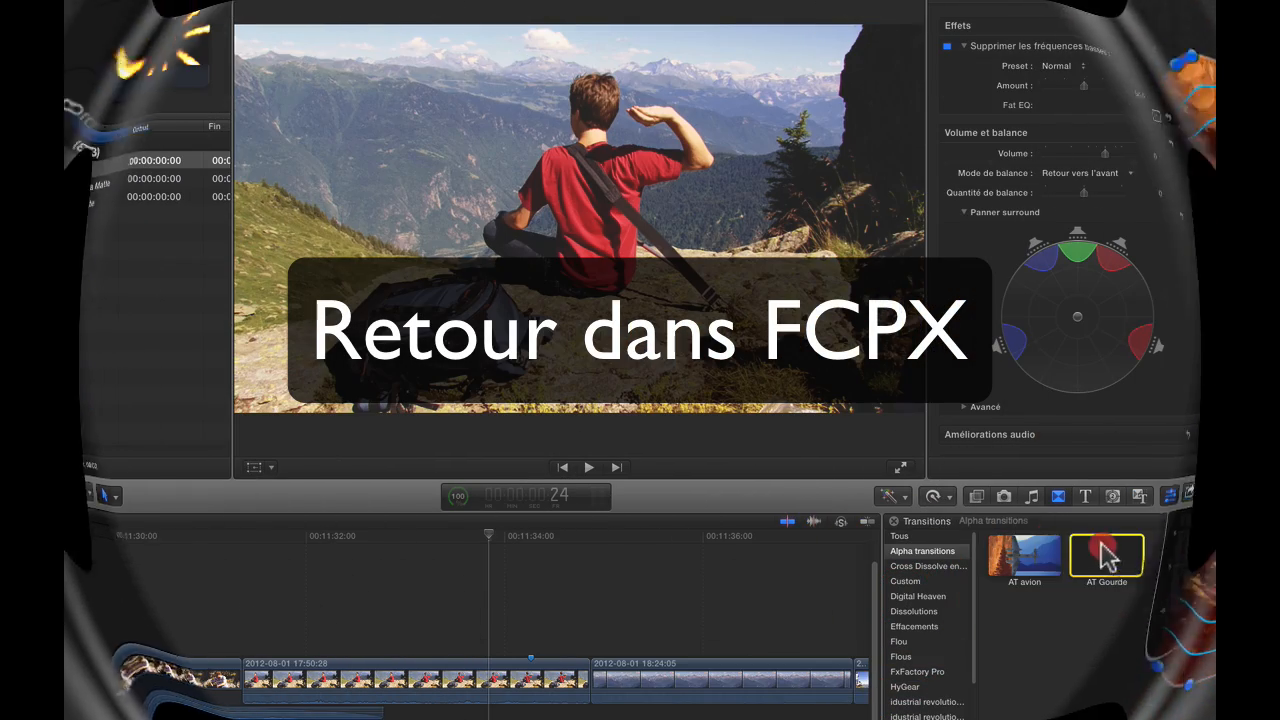
- Apply the AT Gourde transition at the cut between the seated hiker clip and the following mountain clip, and play it
drag(1105, 555, 573, 680)
key(space)
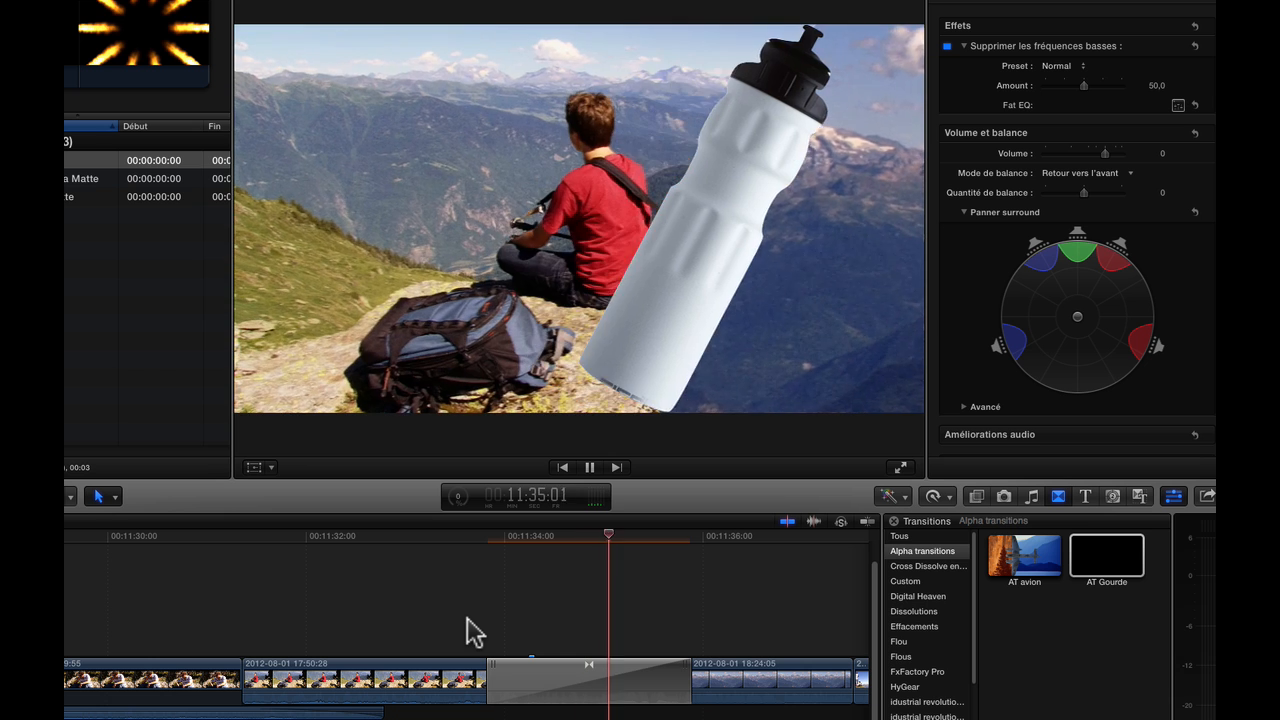
key(space)
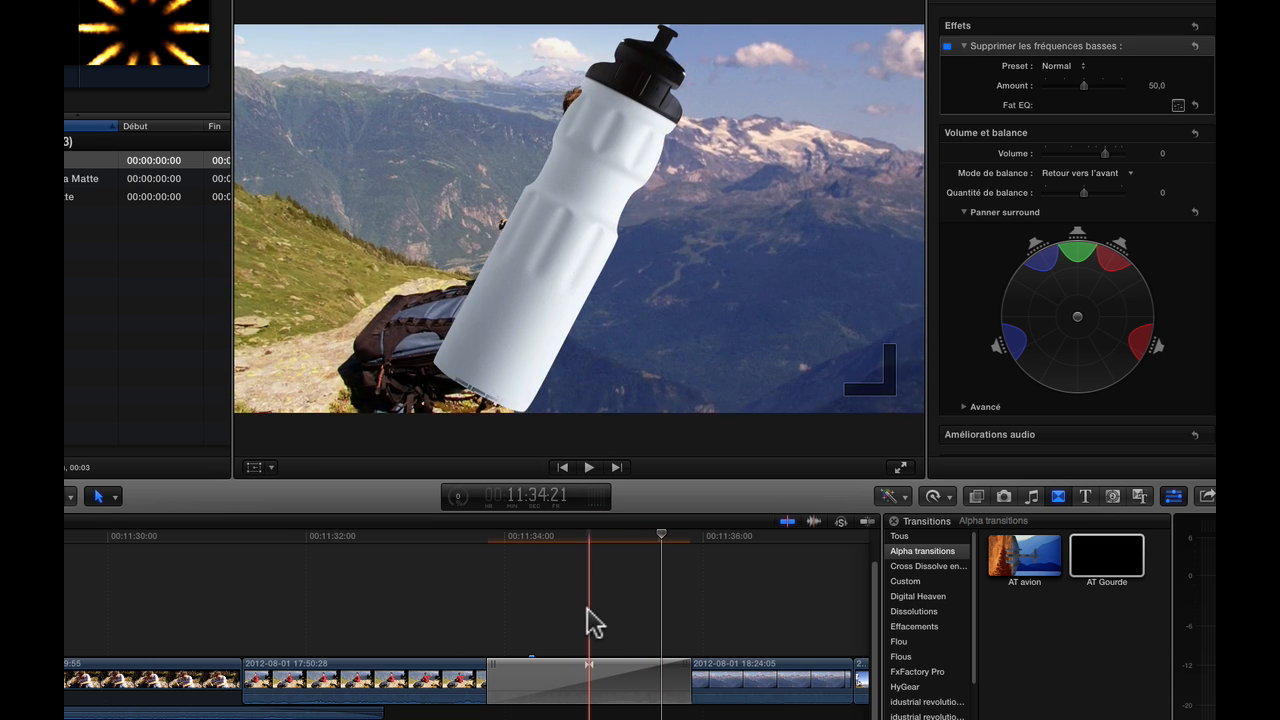
- Set the applied AT Gourde transition's Direction to 180° and play it through
click(598, 684)
click(1062, 47)
text(180)
key(Return)
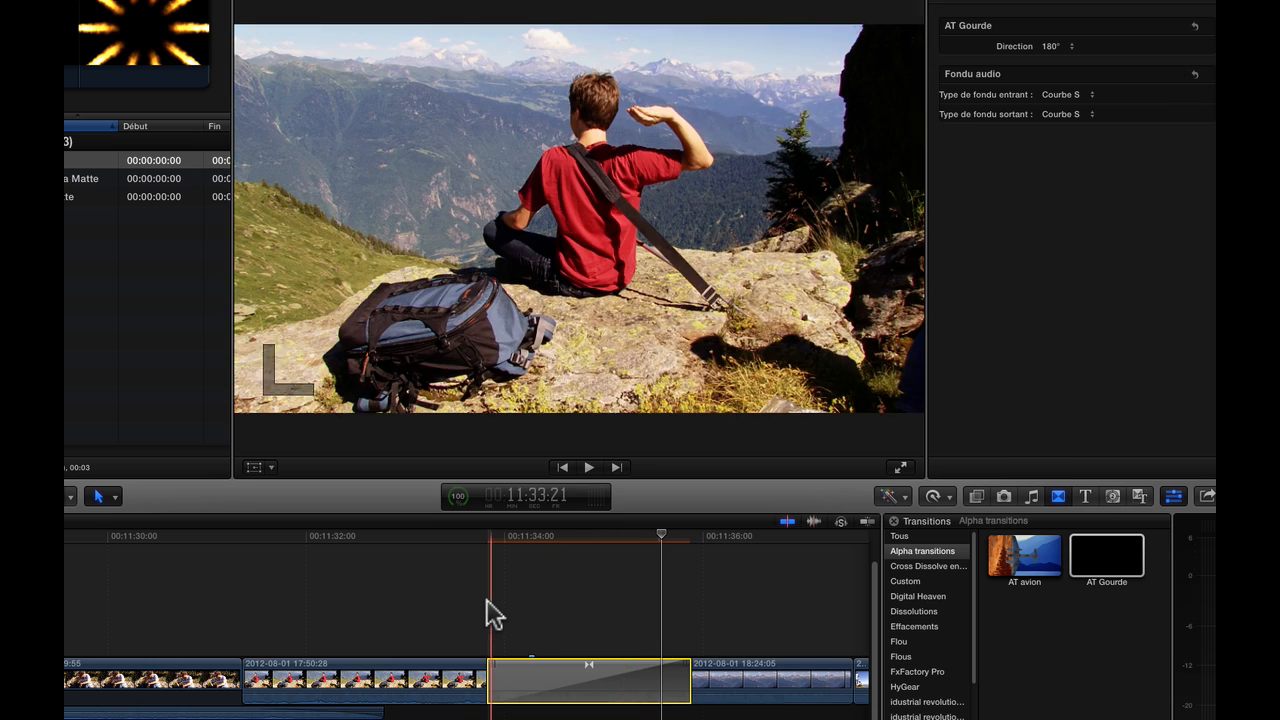
key(space)
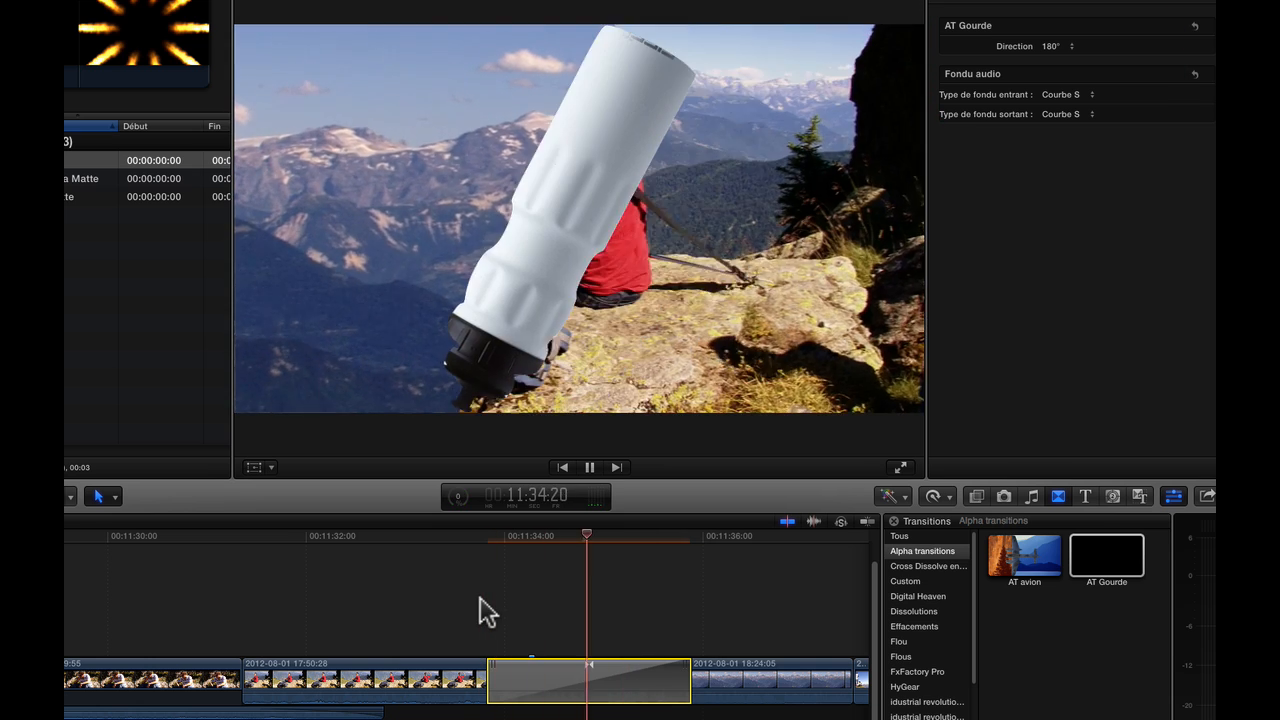
key(space)
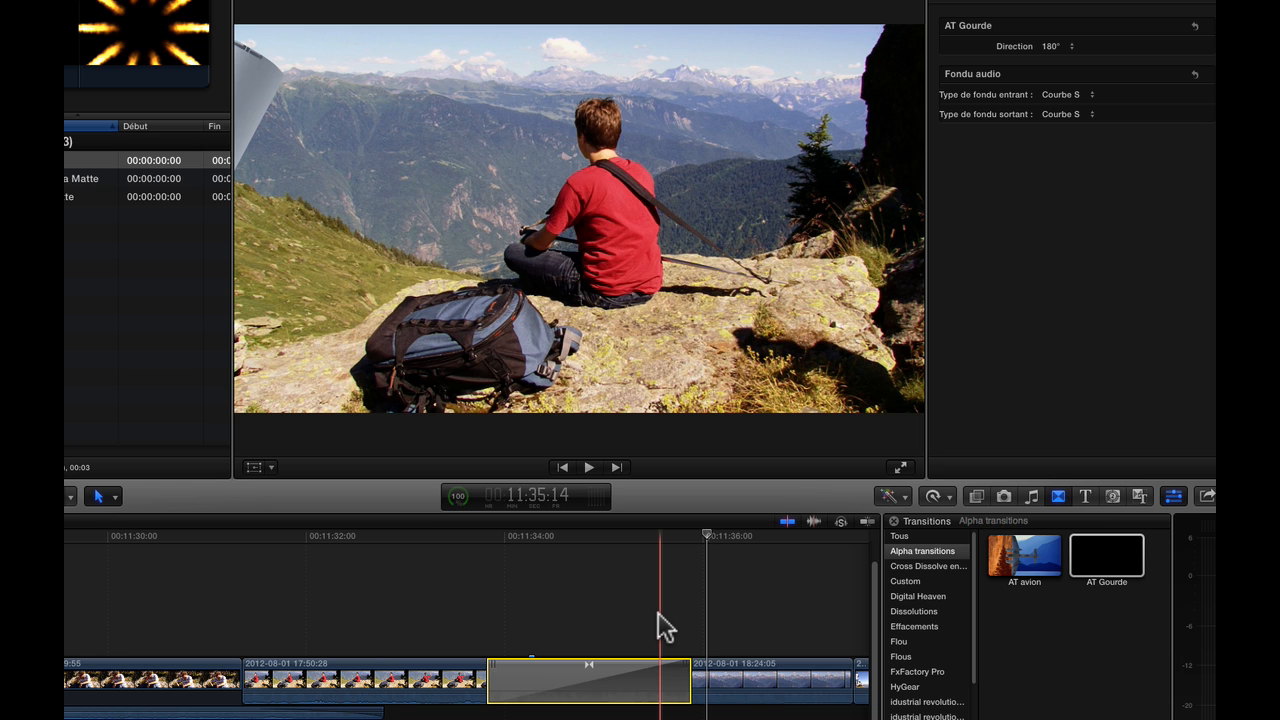
- Open the AT Gourde transition from the Alpha transitions category in Motion for editing
click(1100, 562)
right_click(1110, 557)
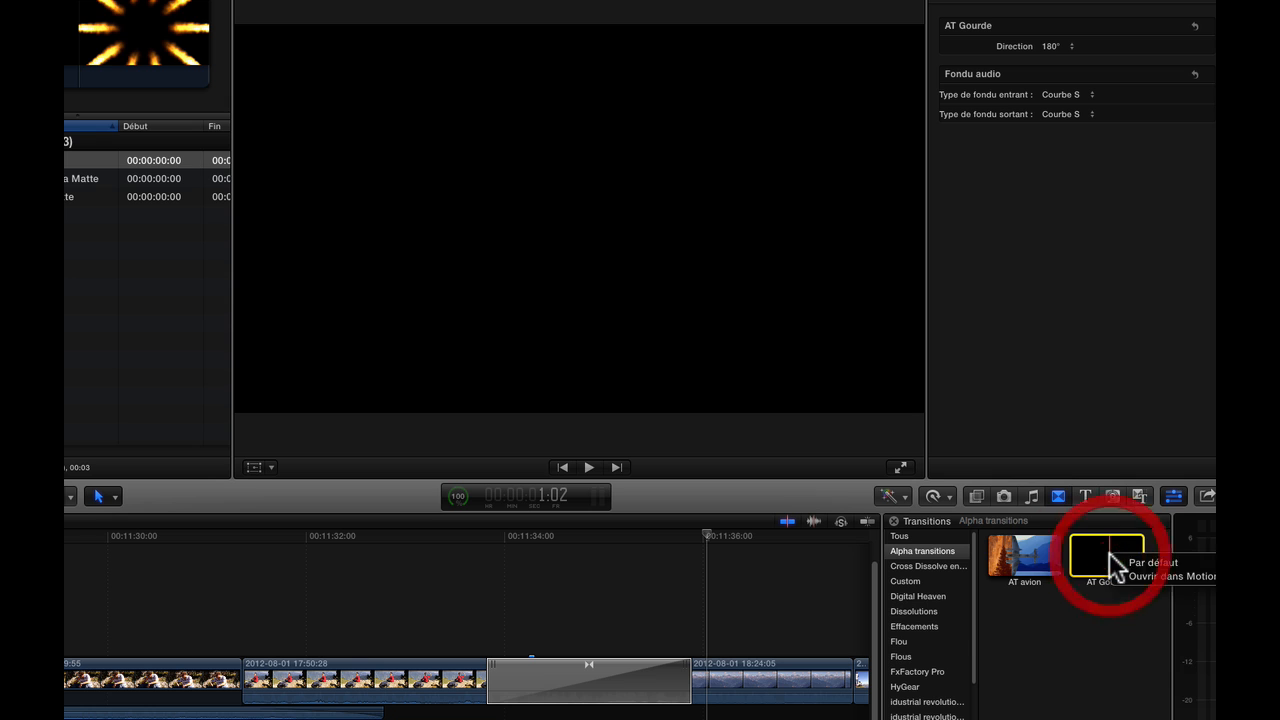
click(1165, 577)
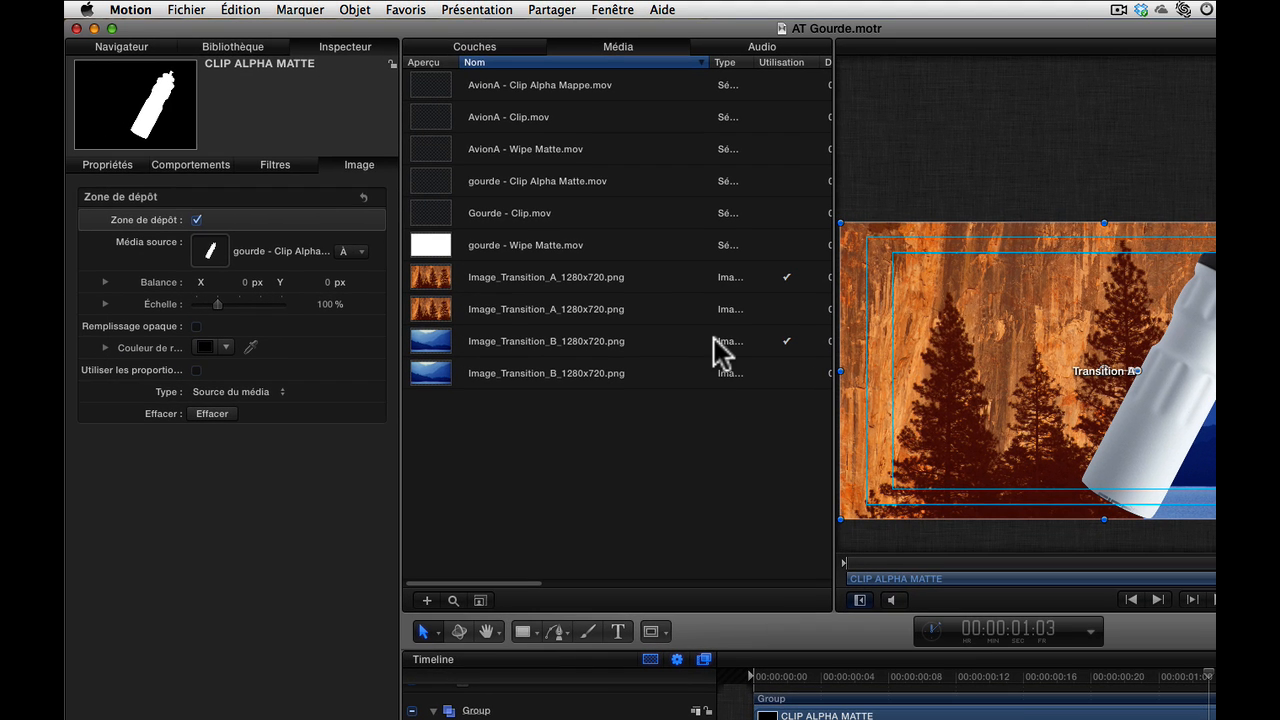
- Review the template publishing options, including the one for unused media, and close them without publishing
click(186, 9)
click(229, 136)
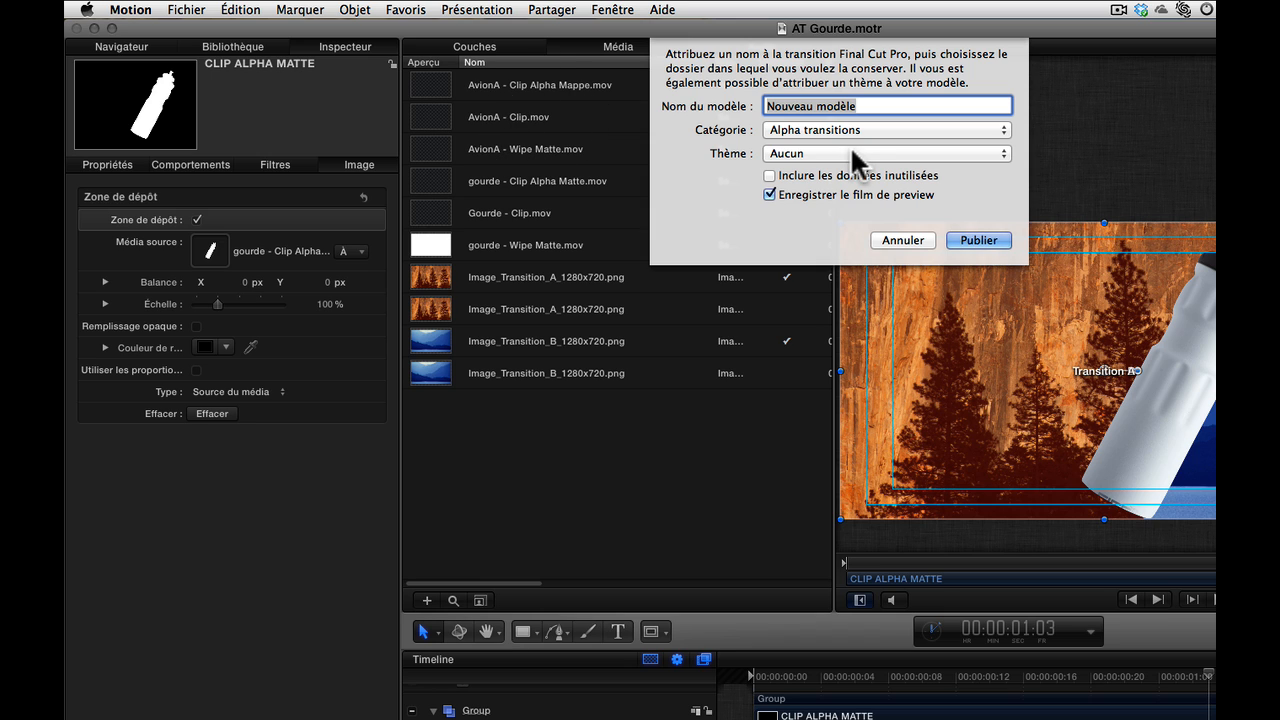
click(907, 238)
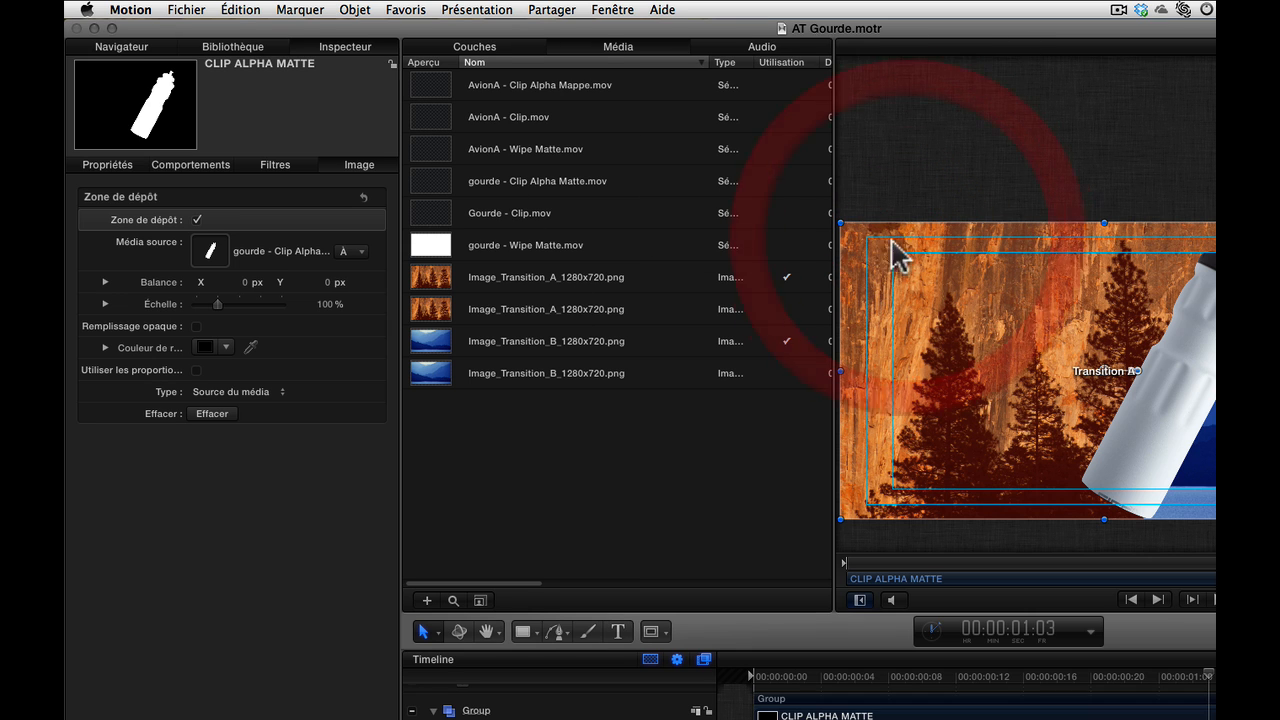
- Compare the source media of the CLIP, Wipe Matte and CLIP ALPHA MATTE drop zones with the entries in the project's media list
click(468, 47)
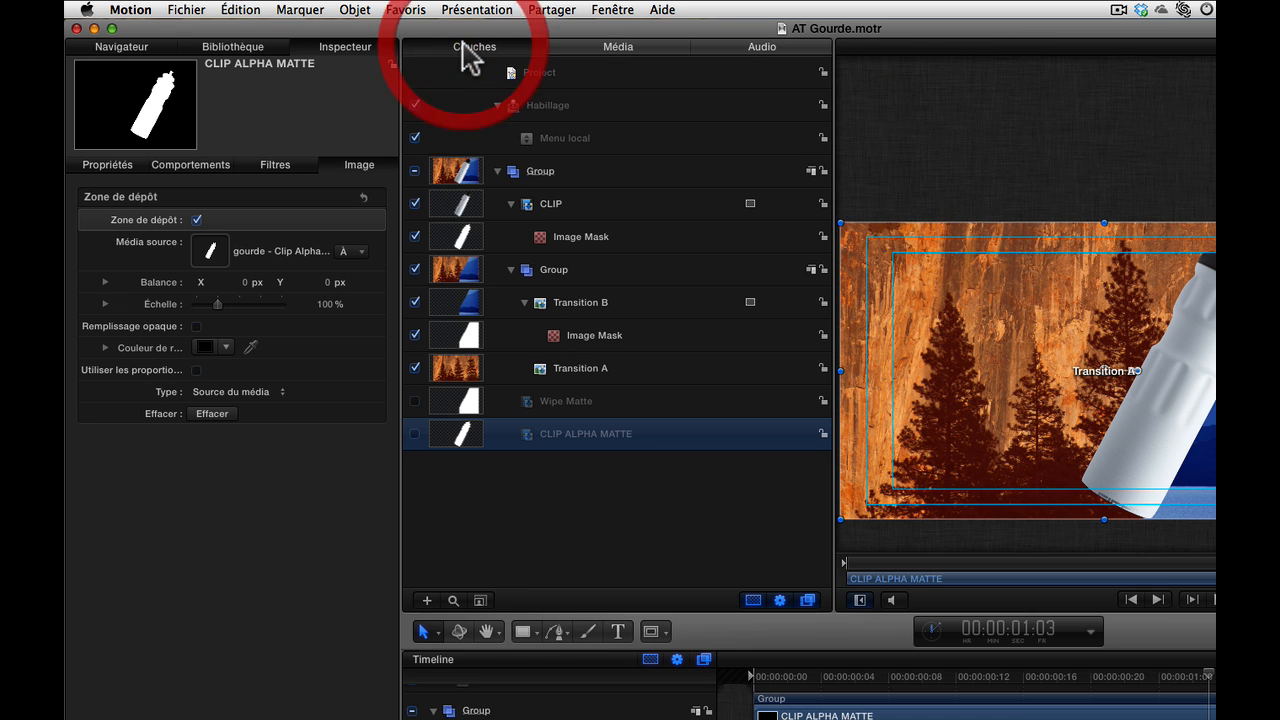
click(573, 206)
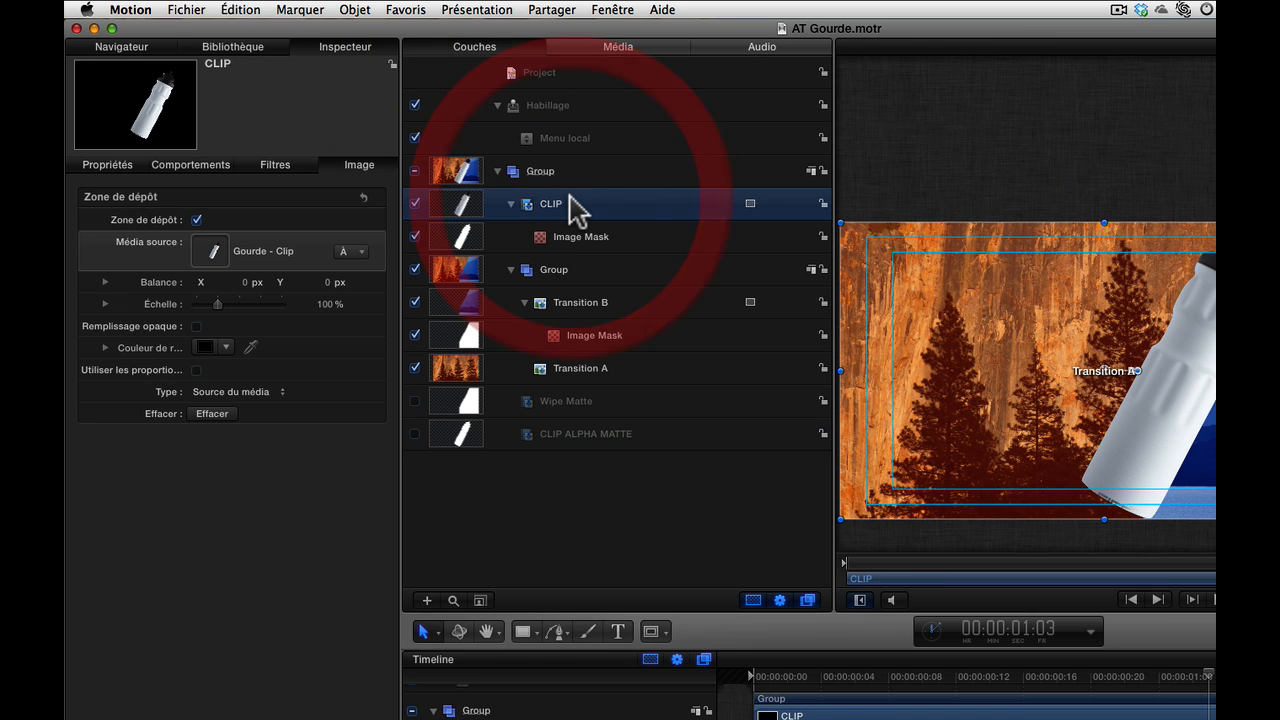
click(604, 50)
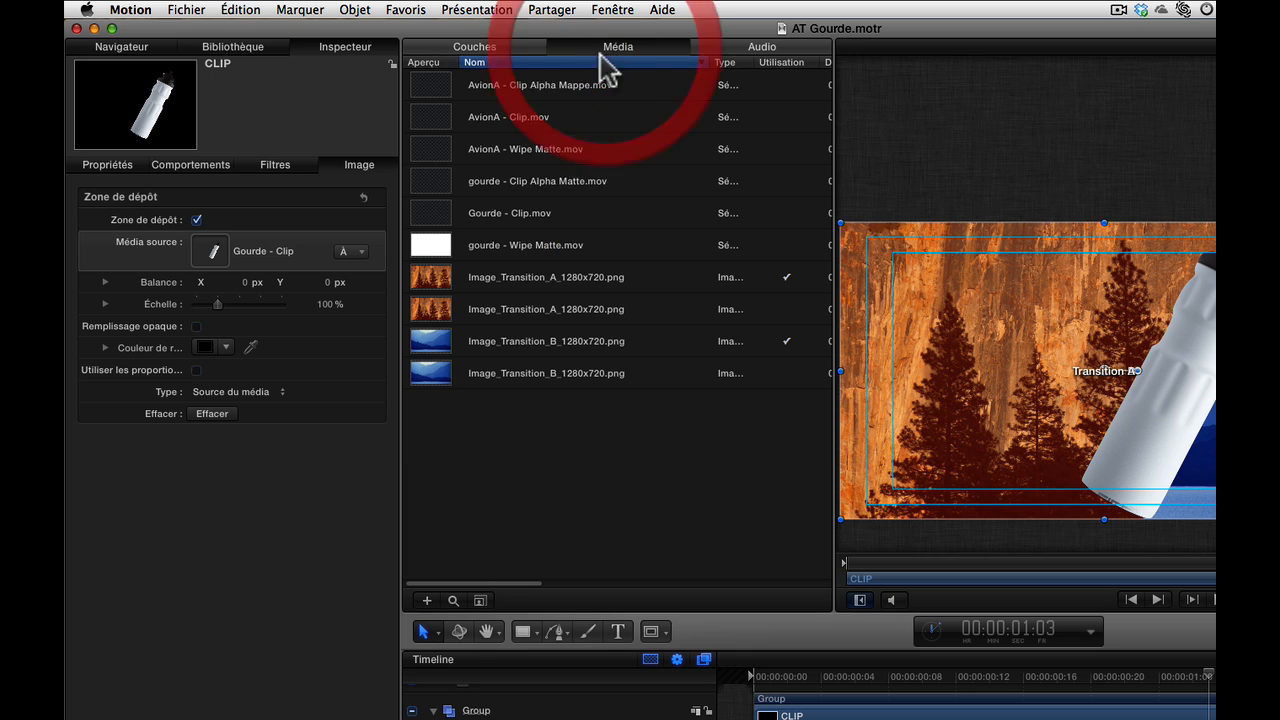
click(514, 46)
click(584, 398)
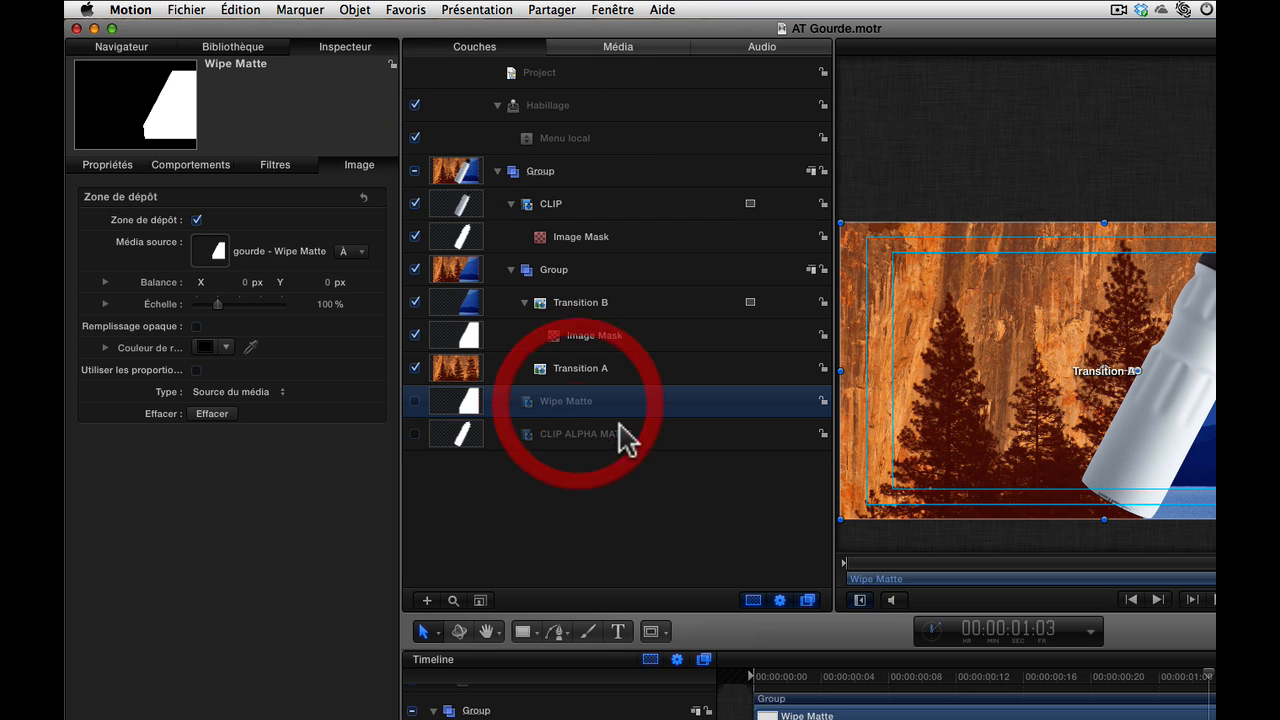
click(620, 46)
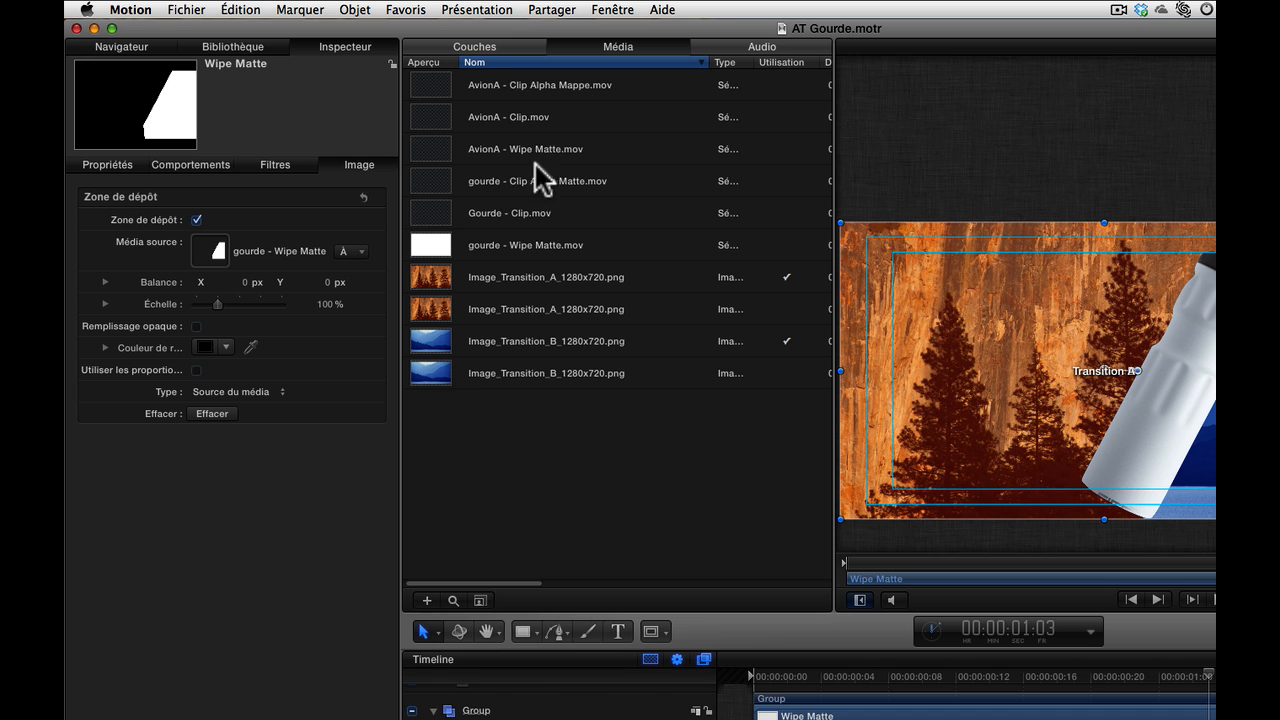
click(476, 50)
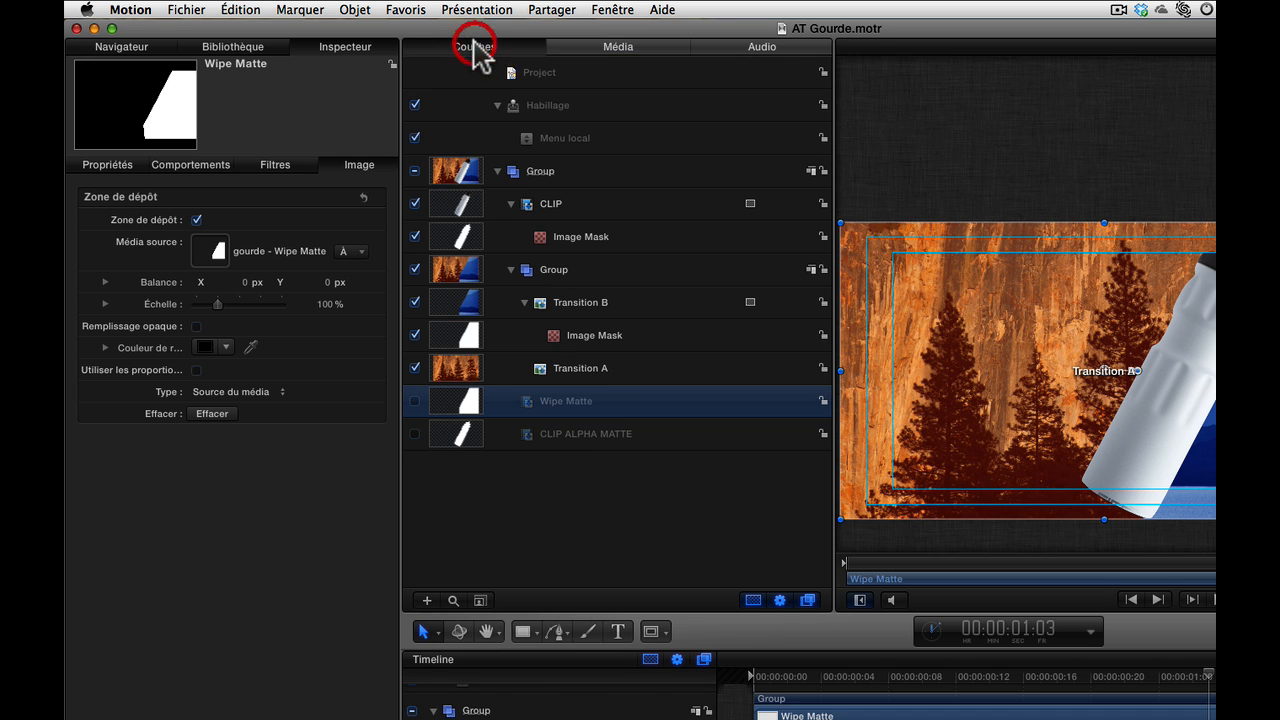
click(586, 440)
click(620, 47)
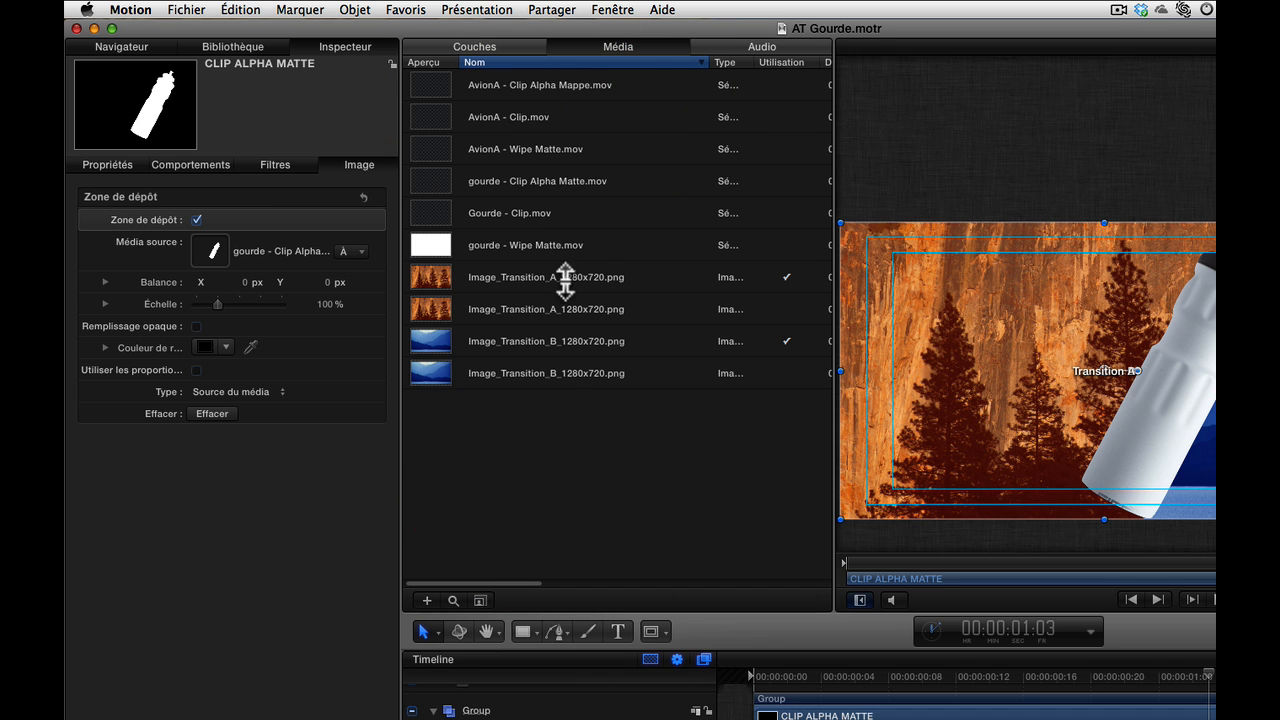